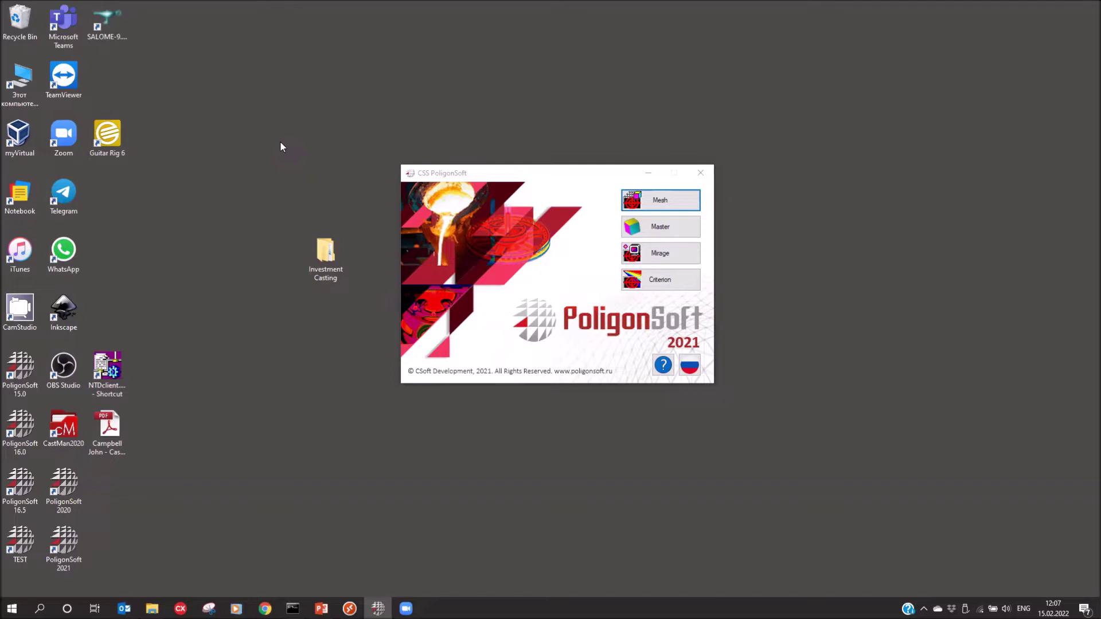
# Start the PoligonSoft Mesh component and activate the Geometry module in SALOME
pyautogui.moveTo(504, 178); pyautogui.dragTo(512, 181)
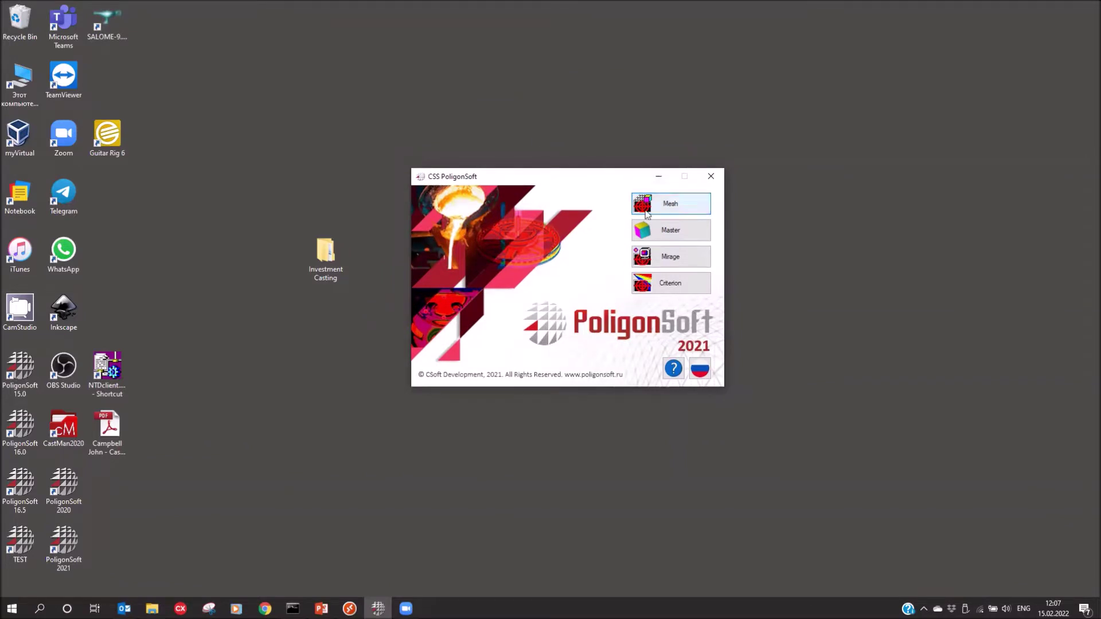
pyautogui.click(671, 207)
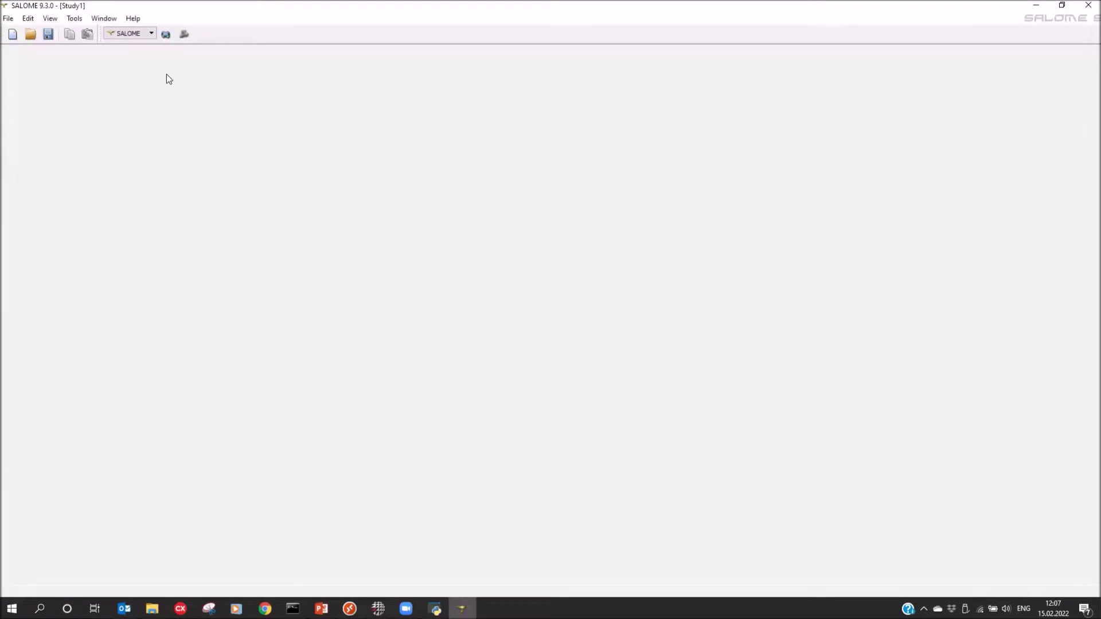
pyautogui.click(164, 35)
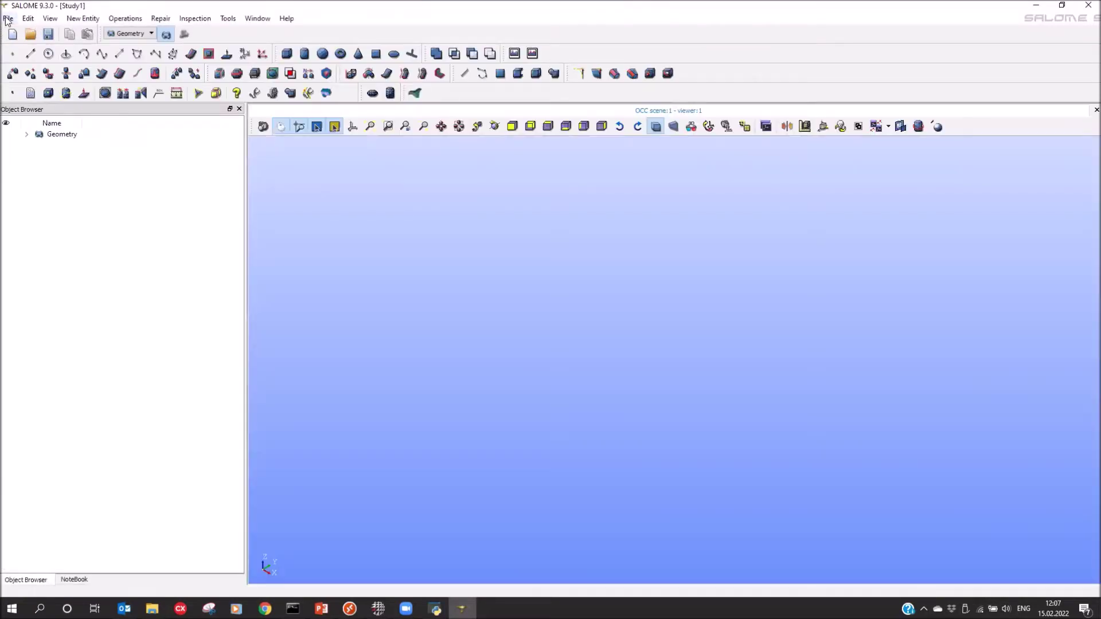
# Import the STEP file Model.stp from the Model subfolder of the desktop's Investment Casting folder
pyautogui.click(8, 19)
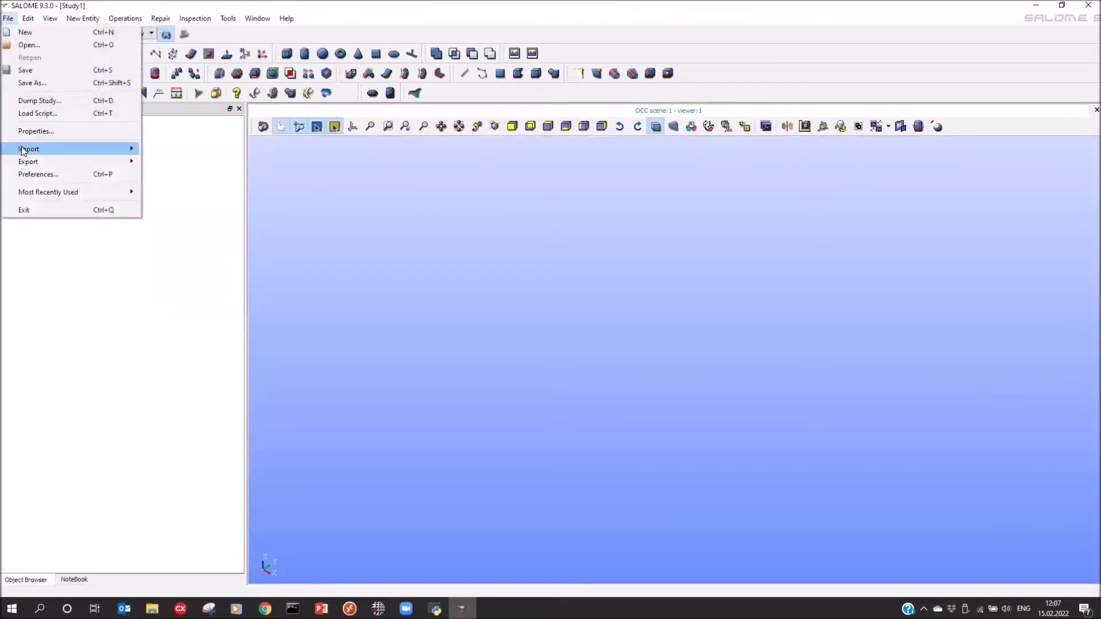
pyautogui.moveTo(35, 151)
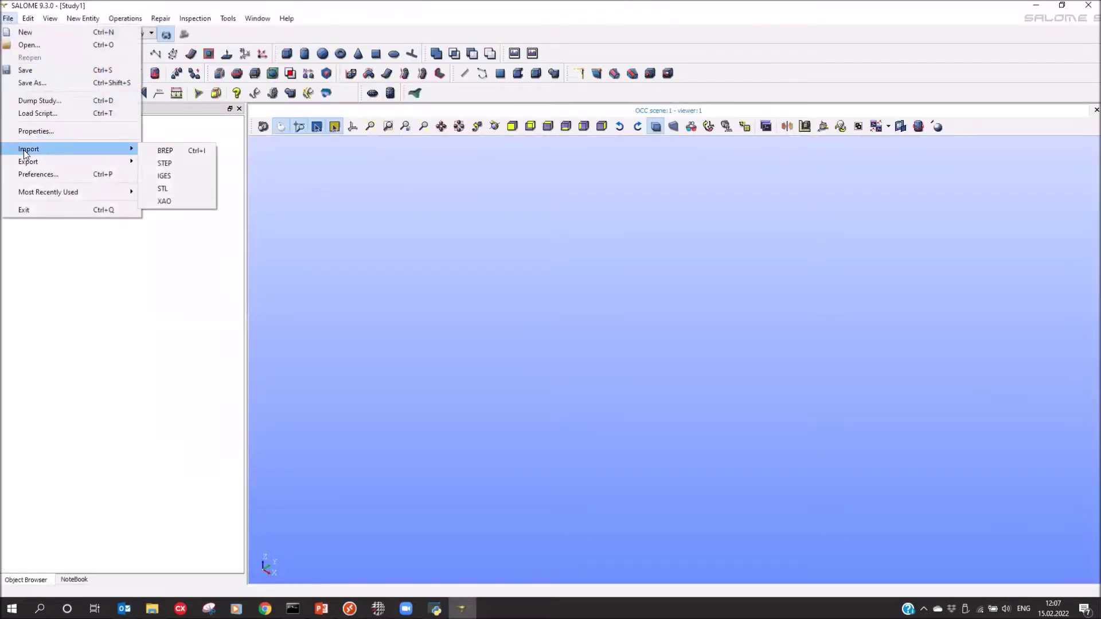
pyautogui.click(164, 164)
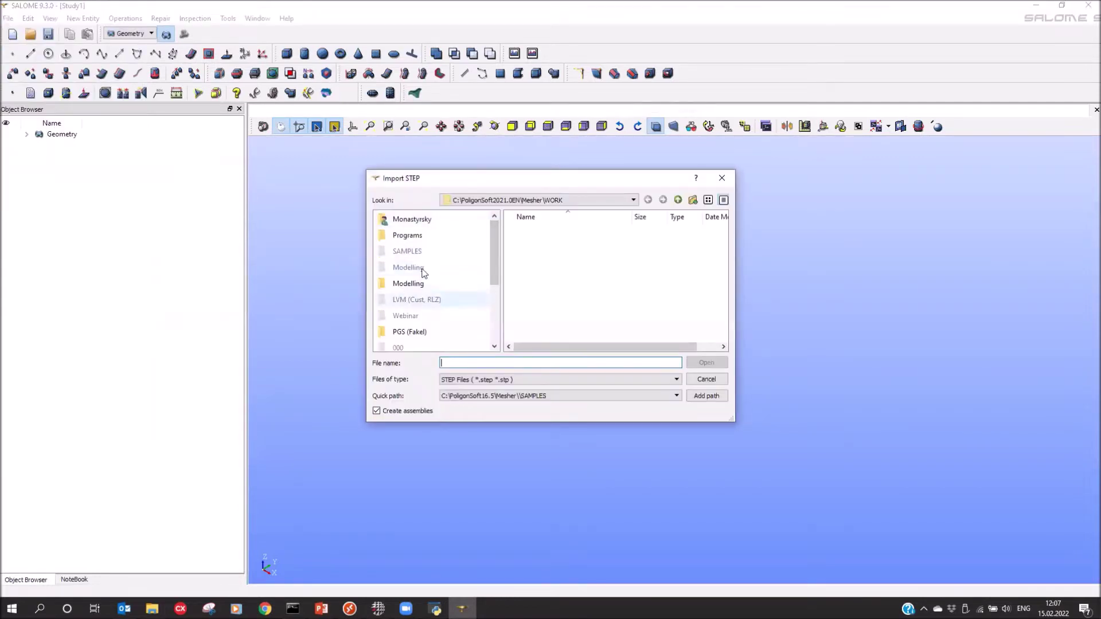
pyautogui.scroll(-3, 422, 287)
pyautogui.click(418, 299)
pyautogui.doubleClick(542, 230)
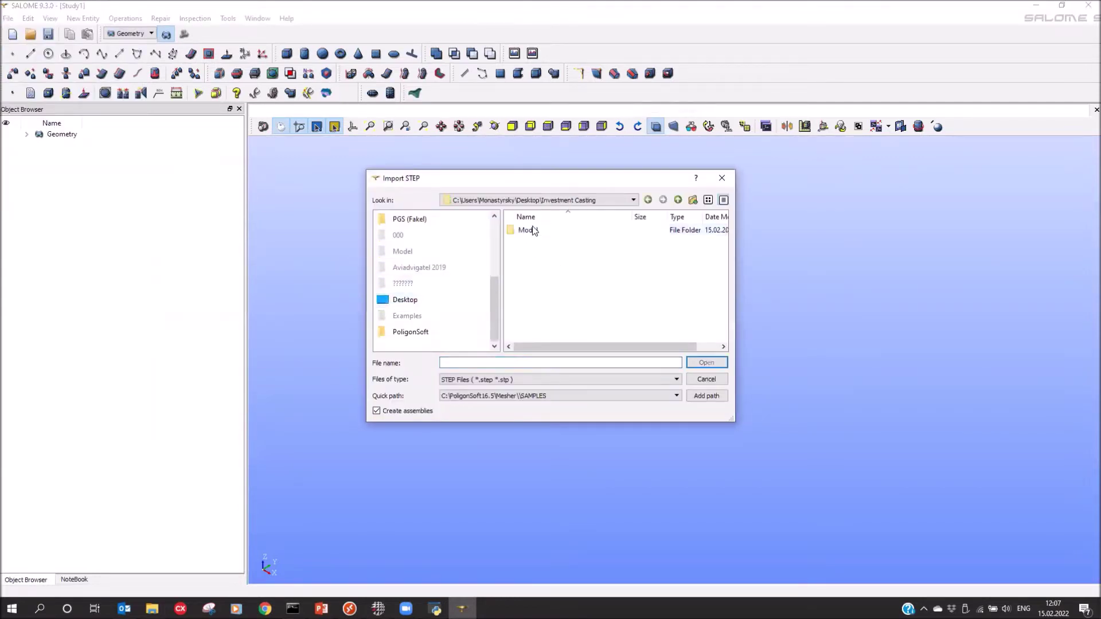
pyautogui.doubleClick(528, 230)
pyautogui.click(533, 230)
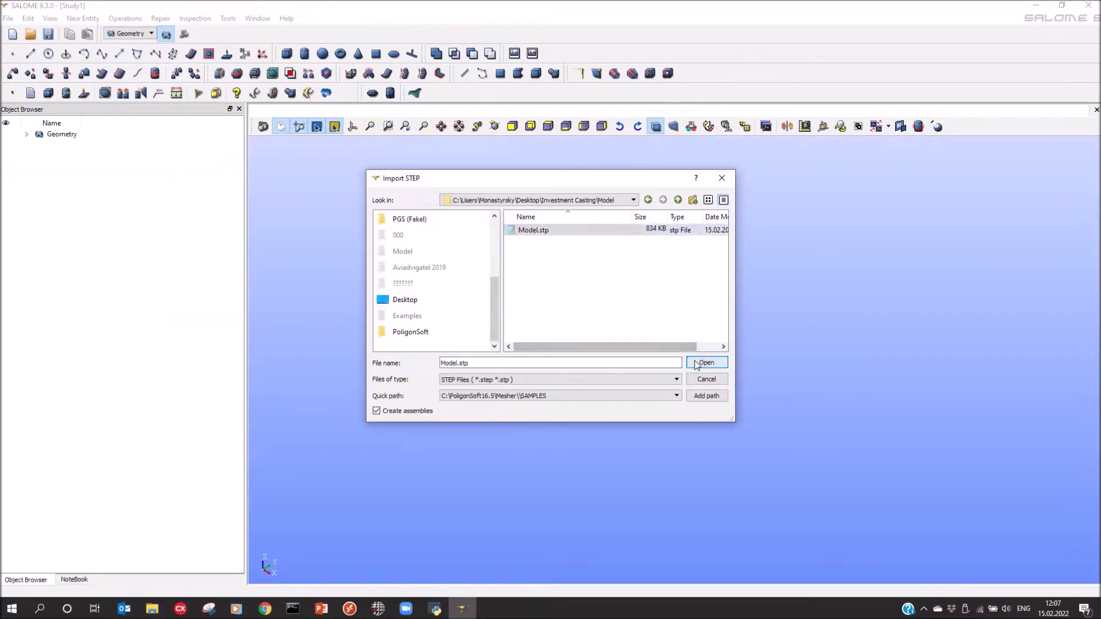
pyautogui.click(700, 362)
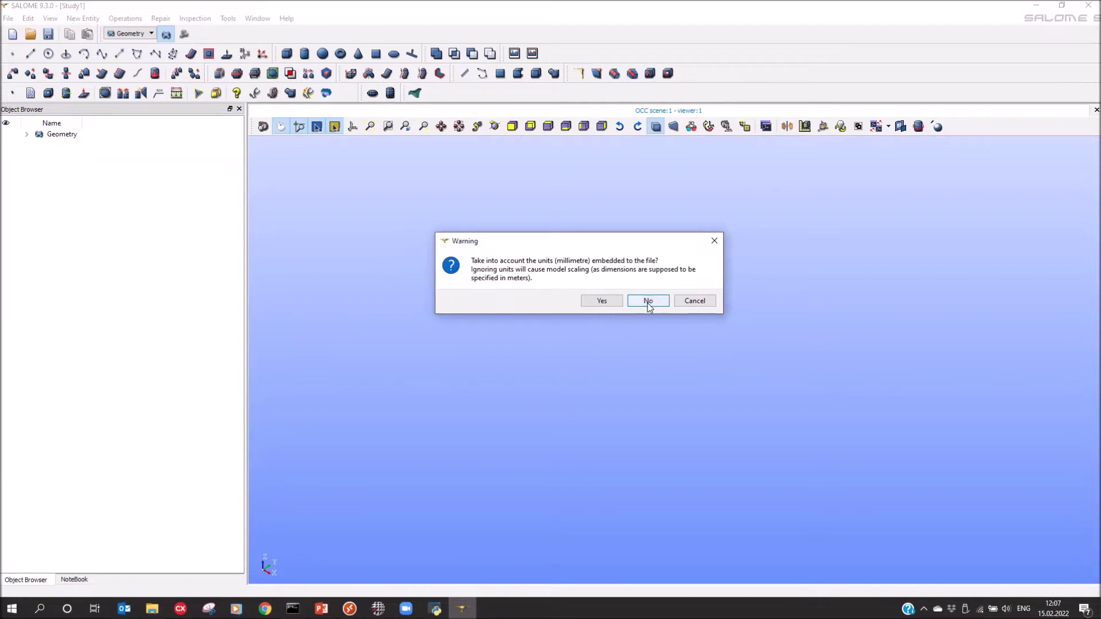
# Ignore the file's embedded millimetre units and create a partition from the imported assembly
pyautogui.click(648, 302)
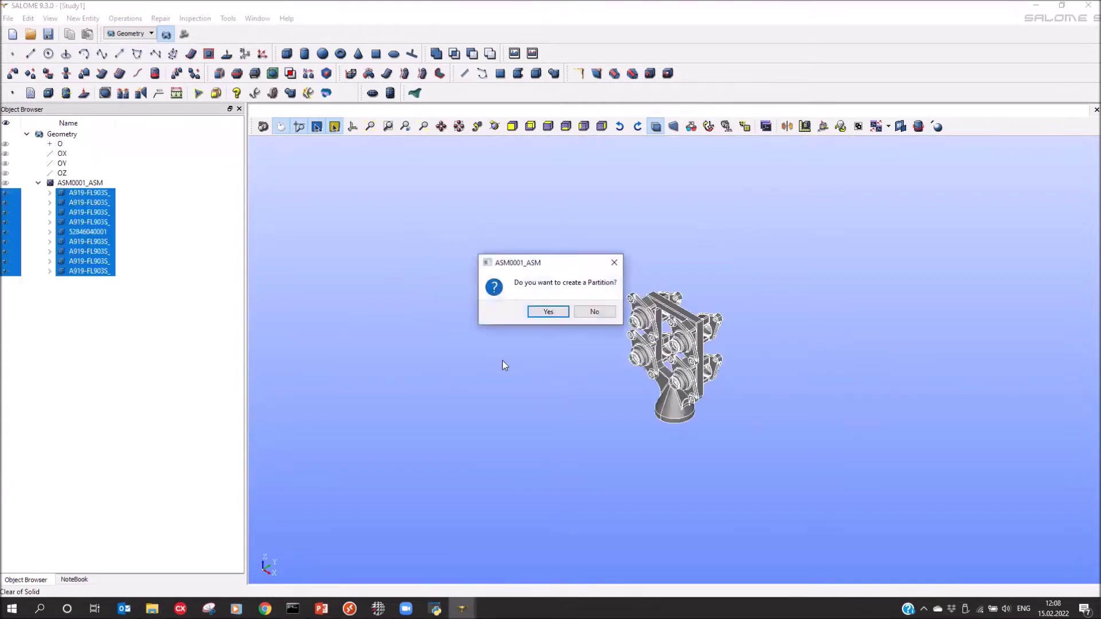
pyautogui.click(556, 312)
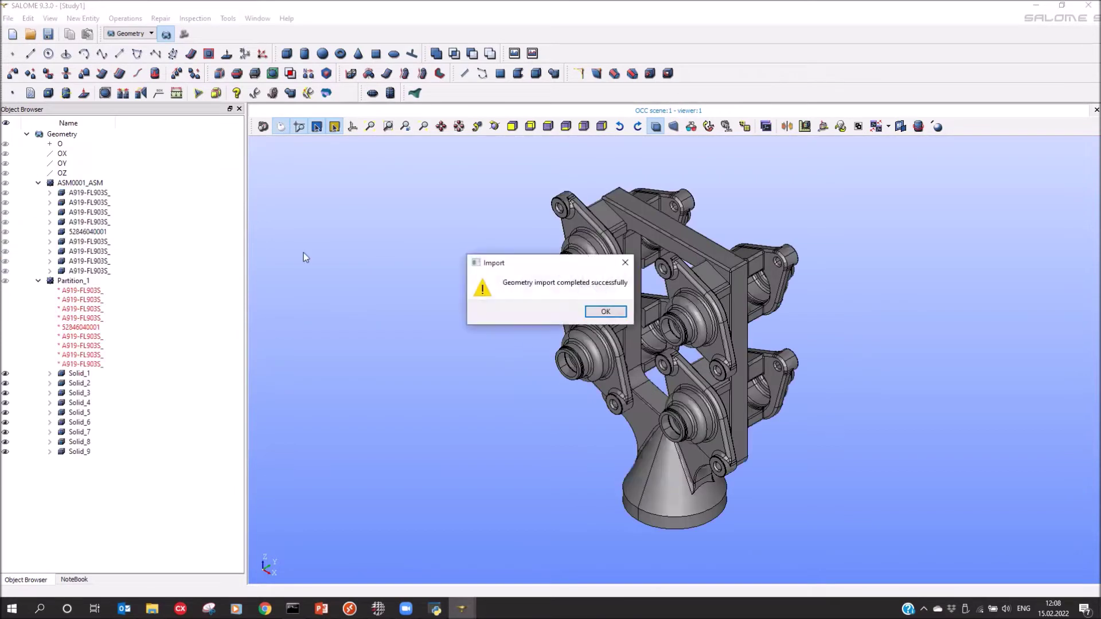
pyautogui.click(601, 311)
# Identify the gating-system solid with the pouring cup in the model and rename it as DS
pyautogui.keyDown('ctrl'); pyautogui.moveTo(676, 309); pyautogui.dragTo(549, 406, button='right'); pyautogui.keyUp('ctrl')
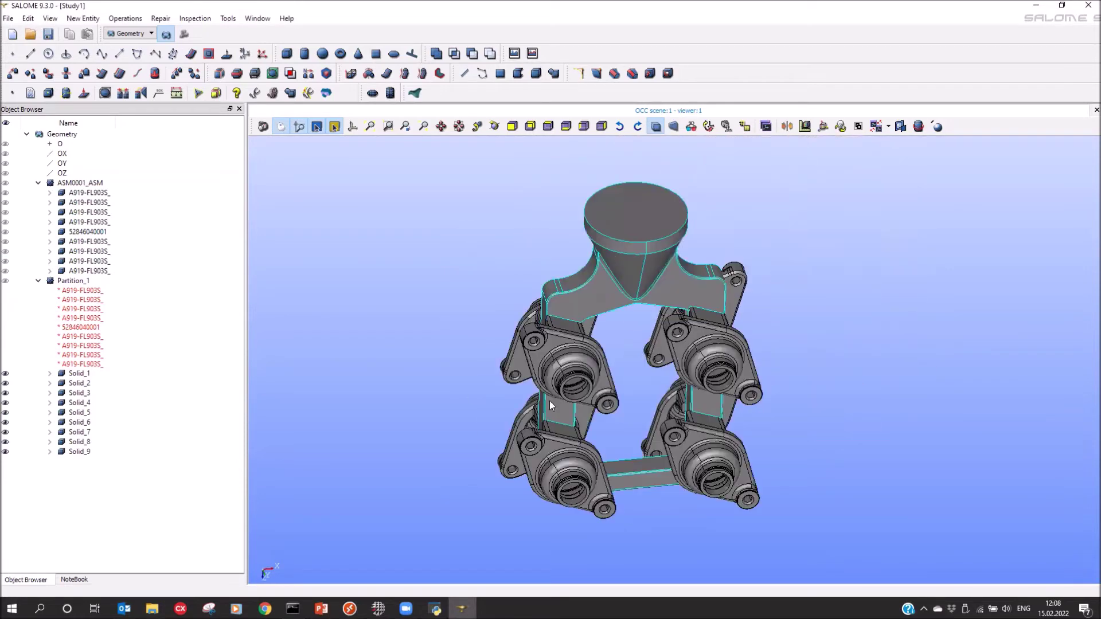
pyautogui.click(646, 278)
pyautogui.keyDown('ctrl'); pyautogui.moveTo(640, 269); pyautogui.dragTo(627, 267, button='right'); pyautogui.keyUp('ctrl')
pyautogui.rightClick(83, 414)
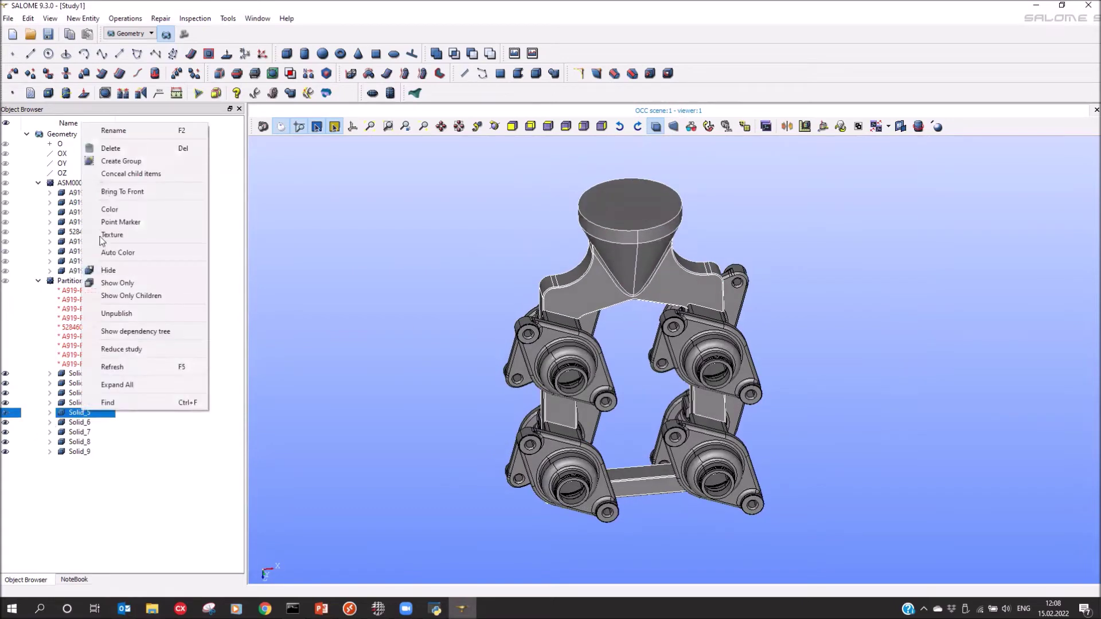
pyautogui.click(115, 130)
pyautogui.write('DS')
pyautogui.press('Return')
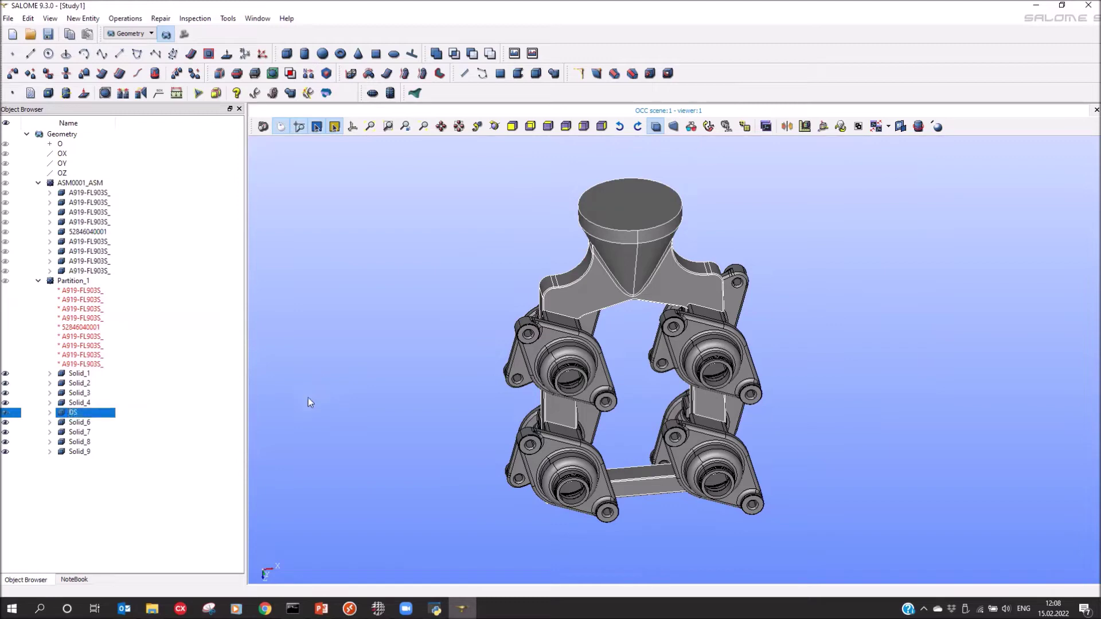
# Switch to the Mesh module and set up a mesh on Partition_1 with the NETGEN 1D-2D algorithm
pyautogui.click(184, 36)
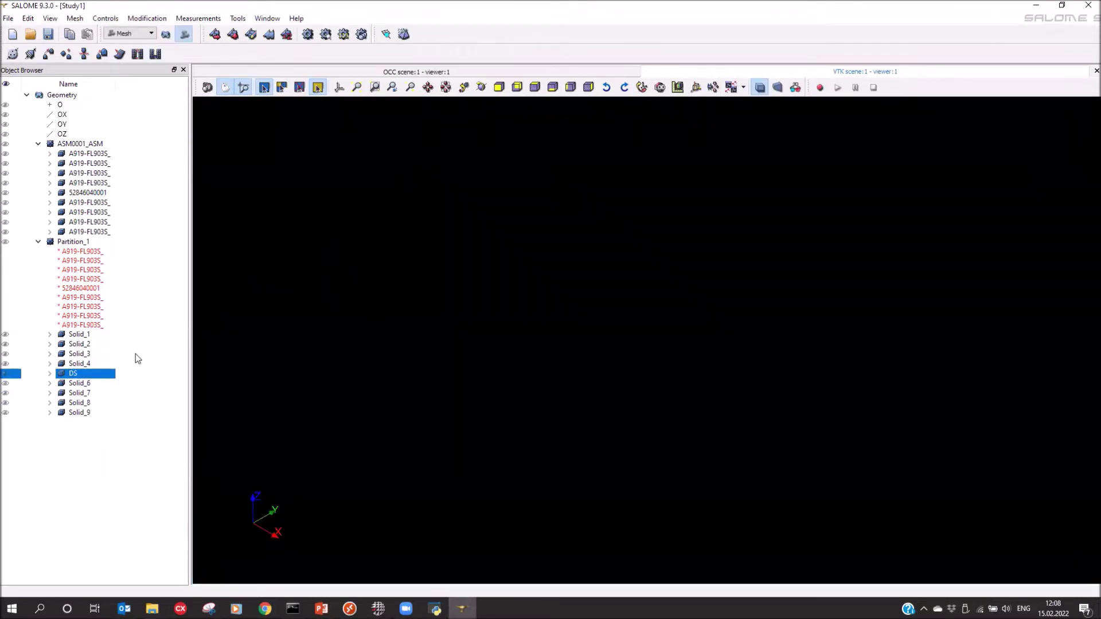
pyautogui.click(65, 242)
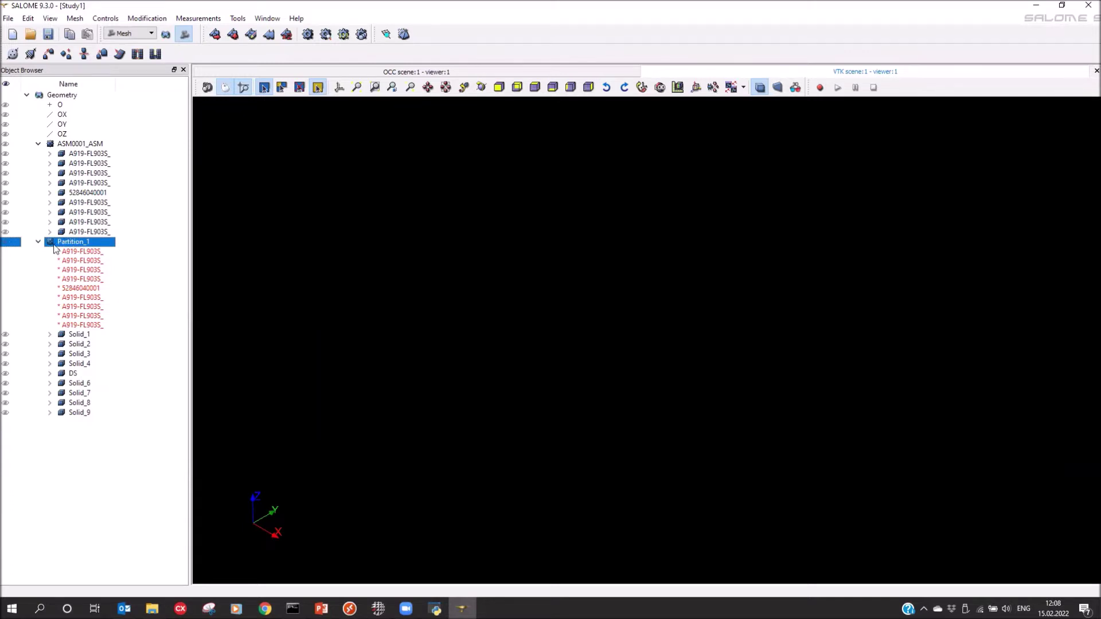
pyautogui.click(215, 34)
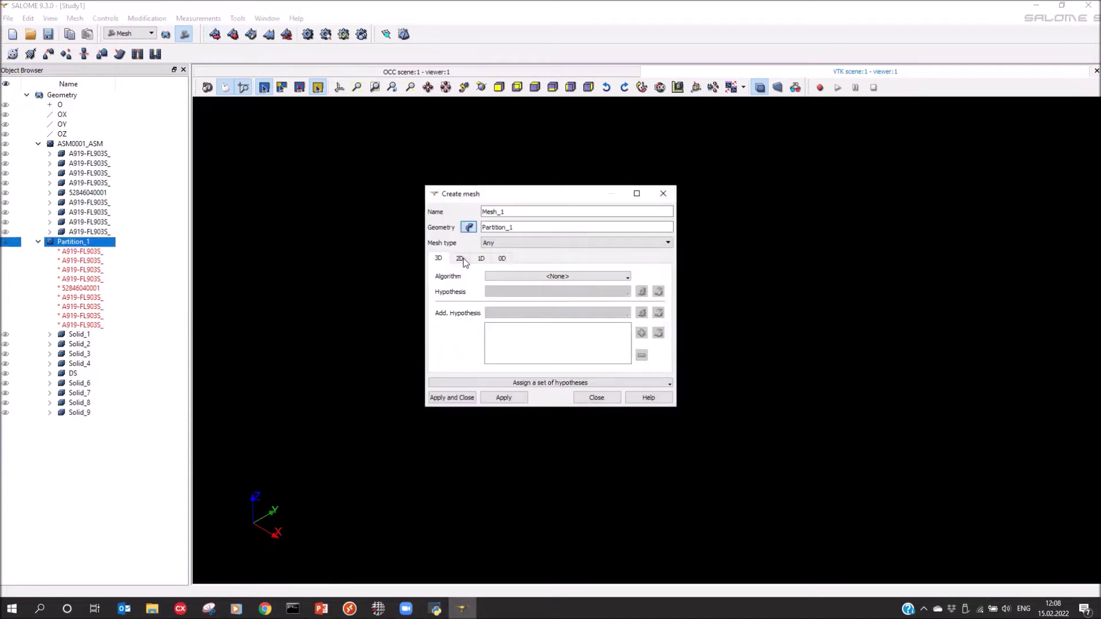
pyautogui.click(459, 262)
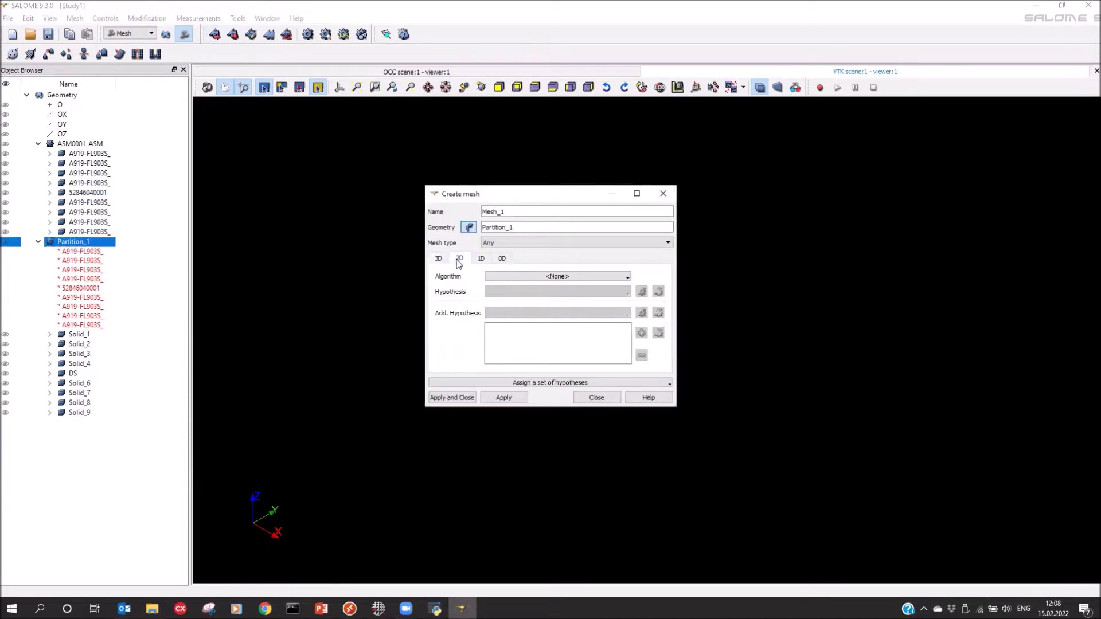
pyautogui.click(531, 275)
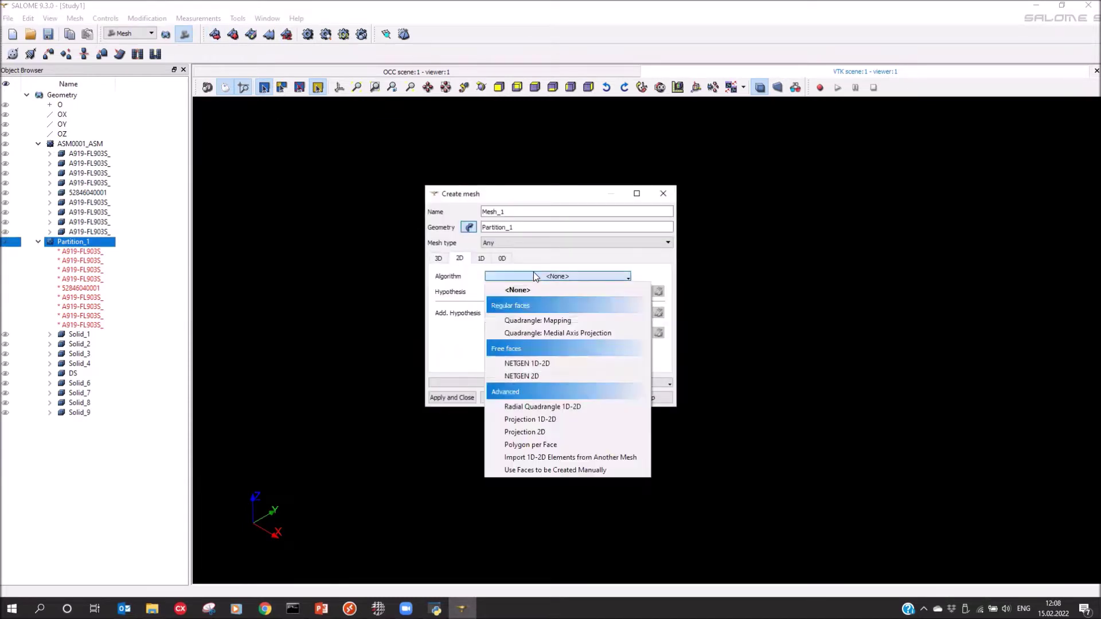
pyautogui.click(532, 363)
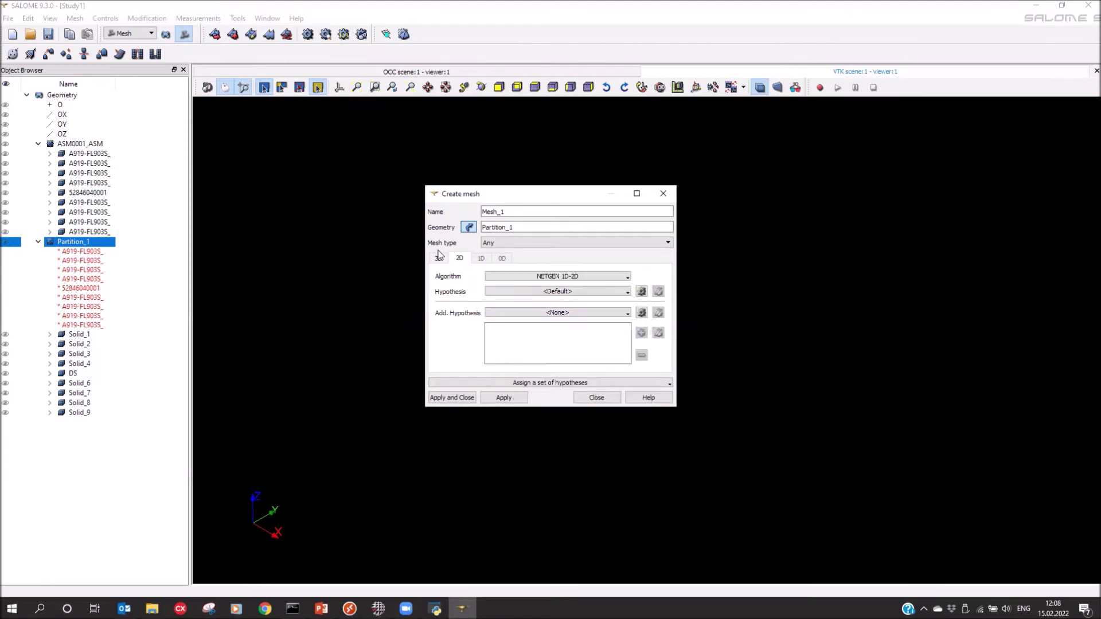
# Add a NETGEN 2D hypothesis with max. size 6, min. size 1 and Coarse fineness, and create the mesh
pyautogui.click(642, 292)
pyautogui.click(687, 301)
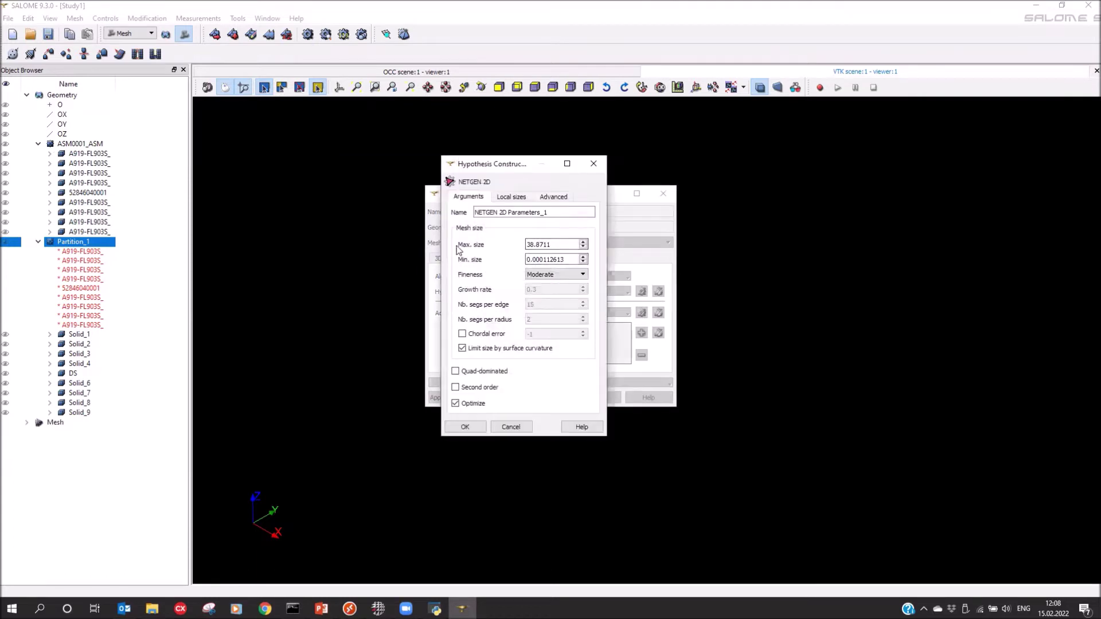
pyautogui.moveTo(554, 246); pyautogui.dragTo(445, 246)
pyautogui.write('6')
pyautogui.press('Tab')
pyautogui.write('1')
pyautogui.click(552, 279)
pyautogui.click(546, 291)
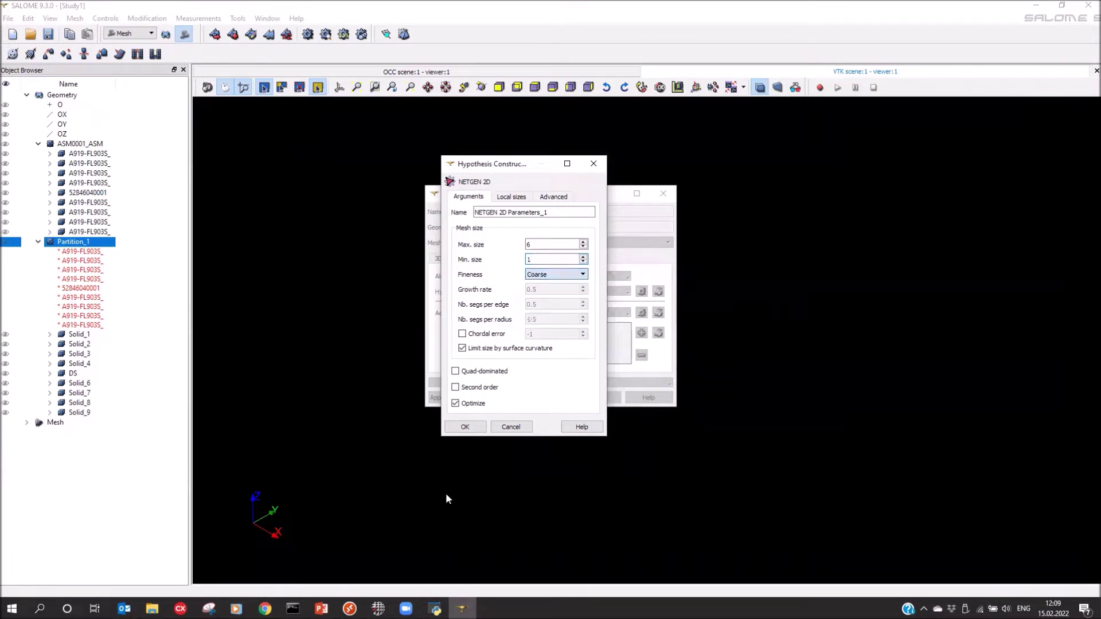
pyautogui.click(464, 429)
pyautogui.click(441, 399)
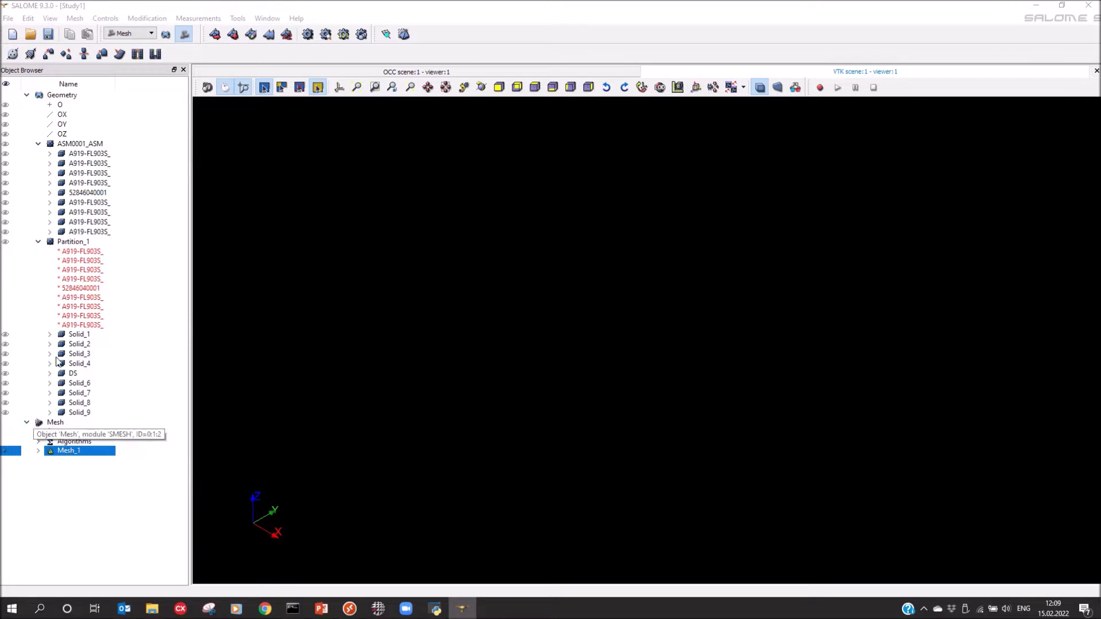
# Set up a sub-mesh of Mesh_1 on all partition solids except DS, using the NETGEN 1D-2D algorithm
pyautogui.rightClick(66, 452)
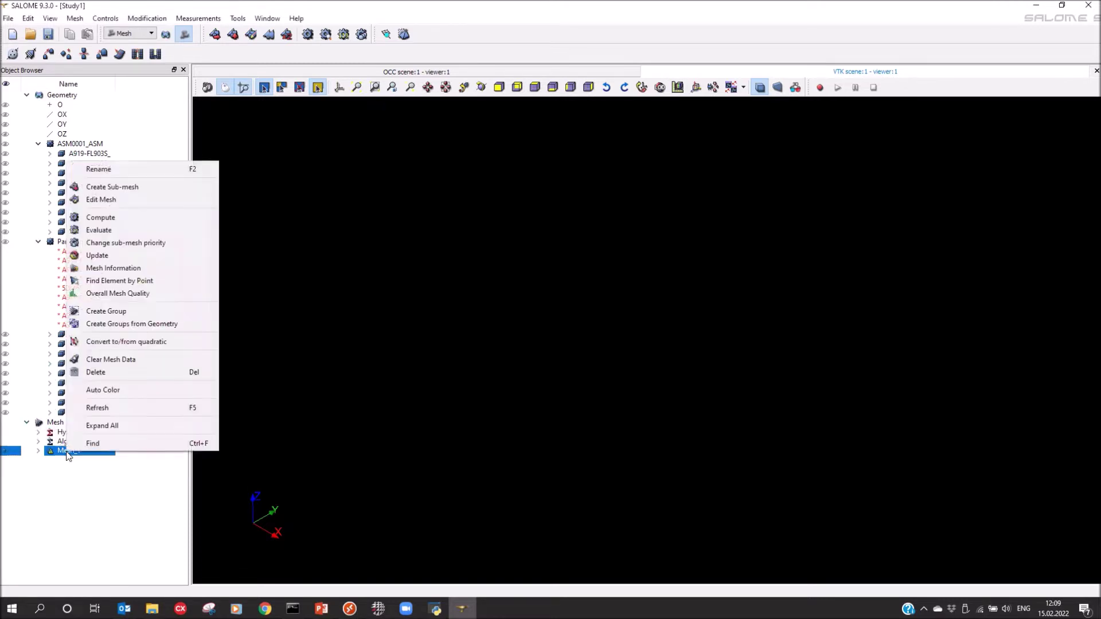
pyautogui.click(118, 189)
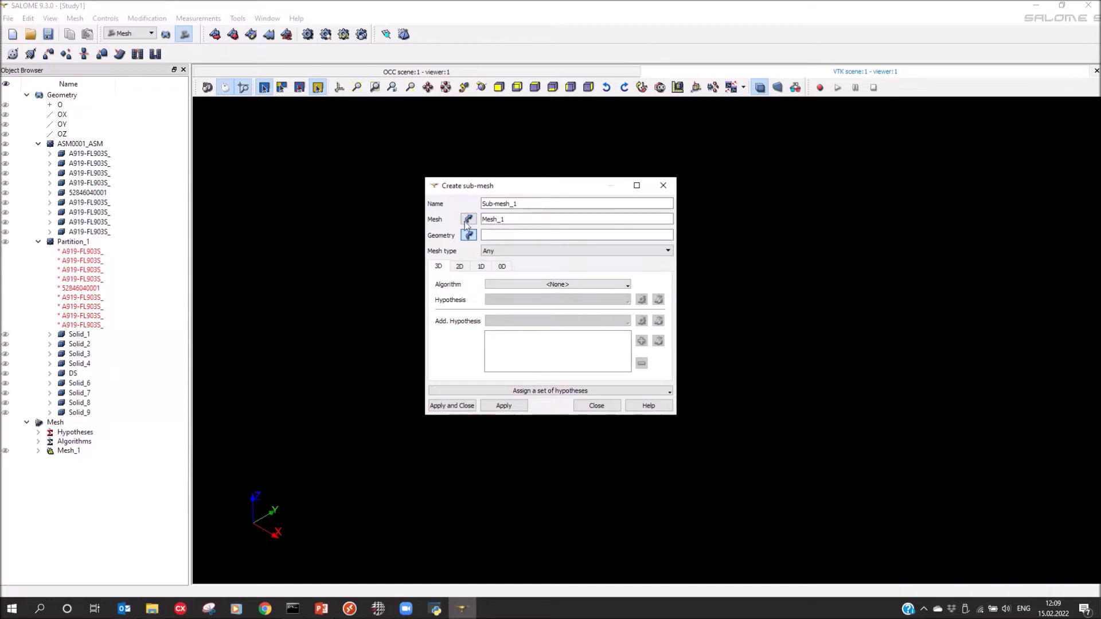
pyautogui.click(86, 335)
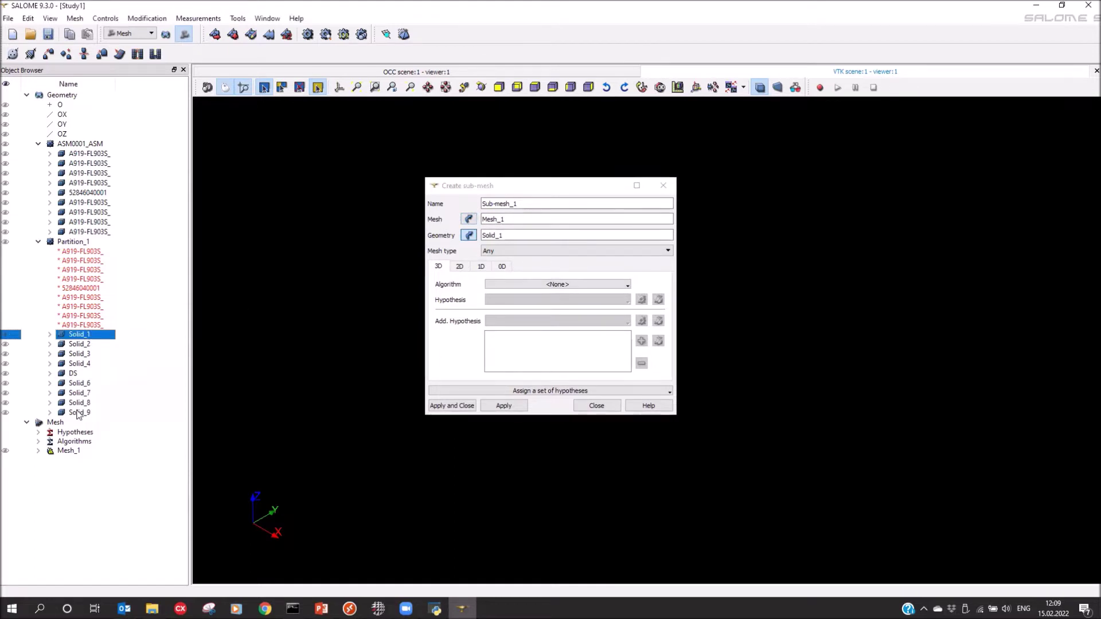
pyautogui.keyDown('shift'); pyautogui.click(81, 413); pyautogui.keyUp('shift')
pyautogui.keyDown('ctrl'); pyautogui.click(80, 375); pyautogui.keyUp('ctrl')
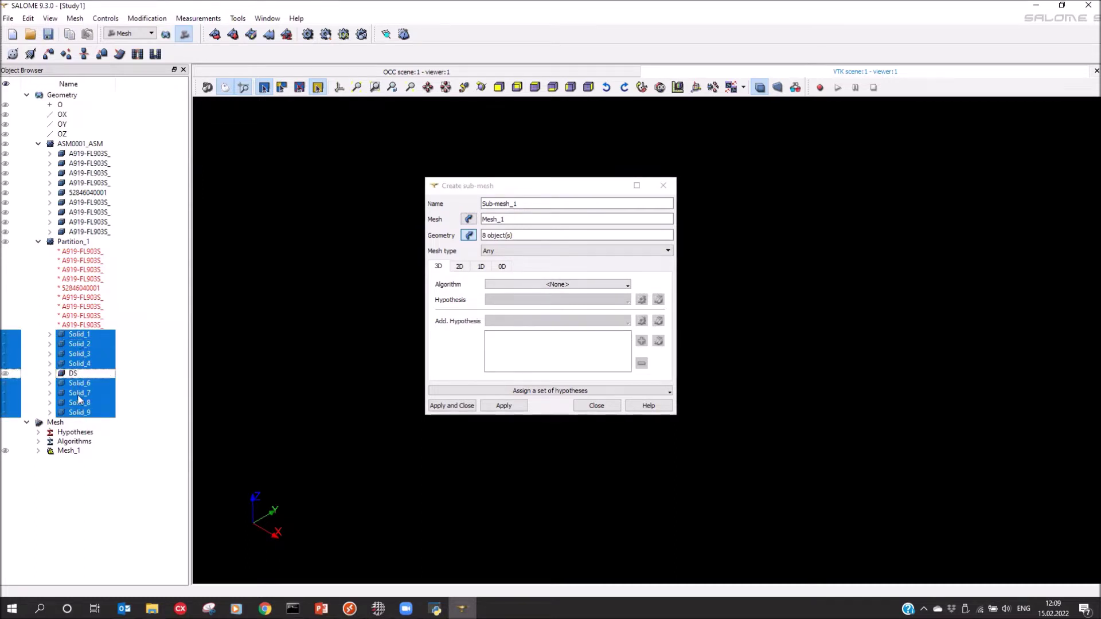
pyautogui.click(459, 268)
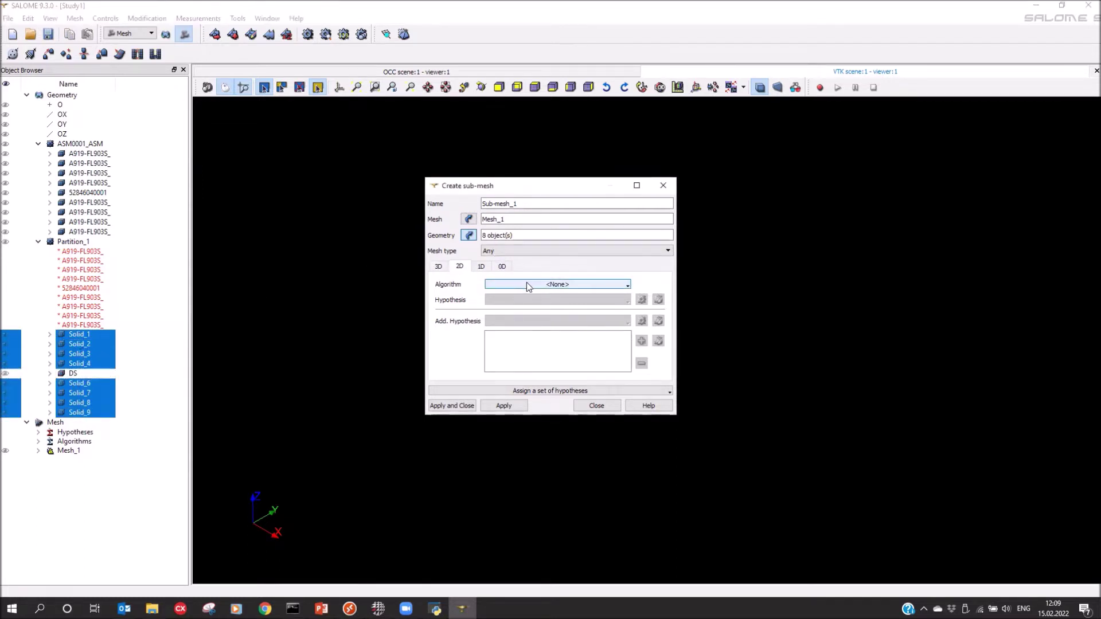
pyautogui.click(526, 284)
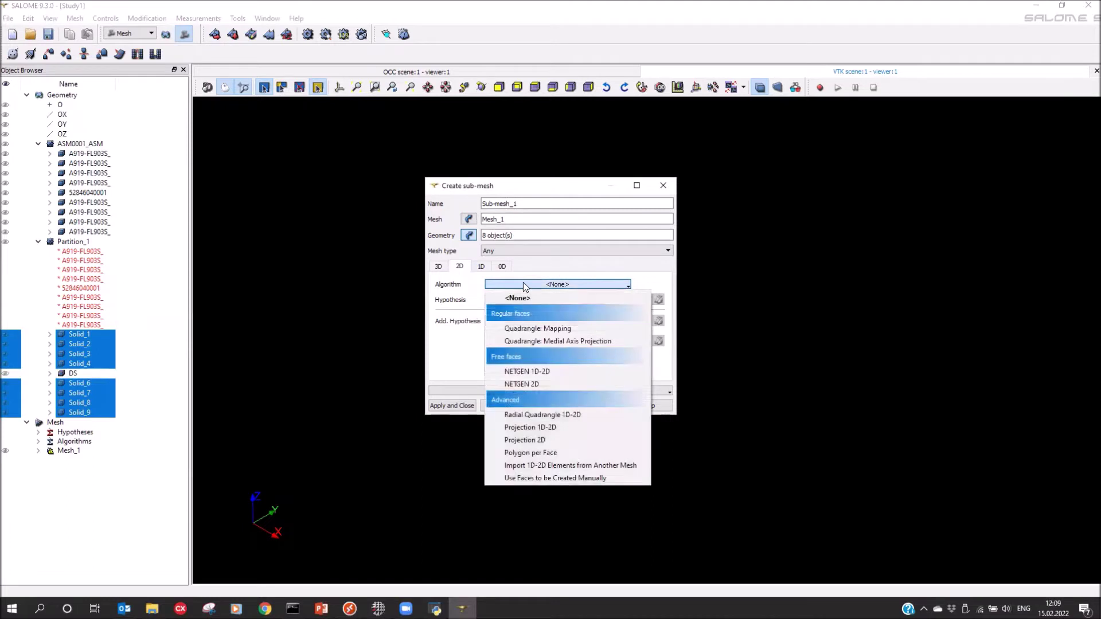
pyautogui.click(538, 370)
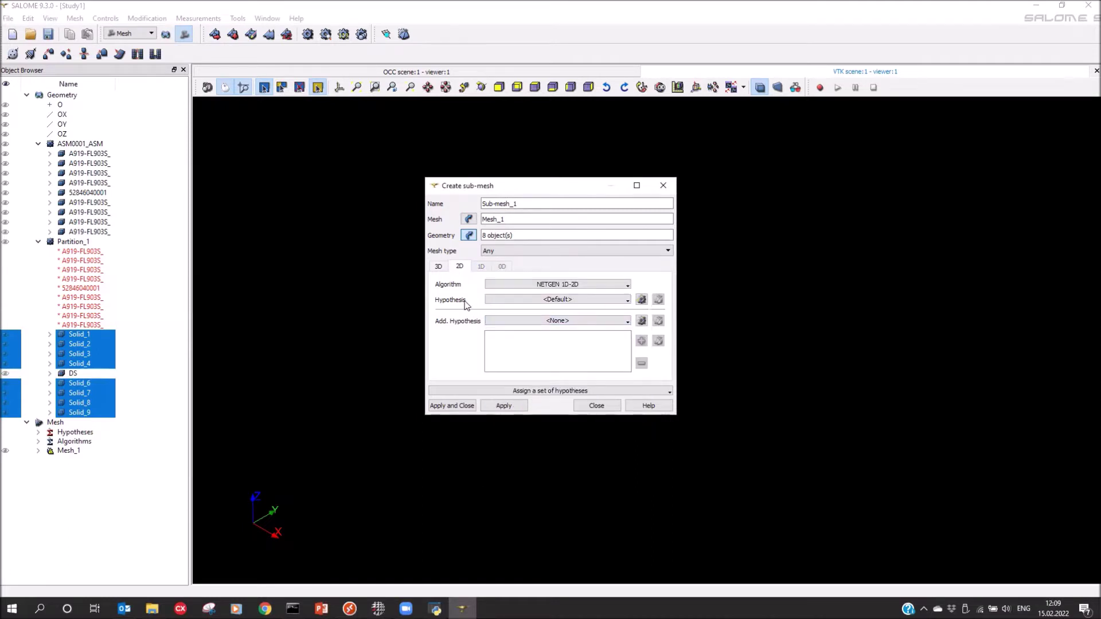
# Give the sub-mesh a NETGEN 2D hypothesis with max. size 2, min. size 1 and Coarse fineness, and create it
pyautogui.click(642, 300)
pyautogui.click(680, 308)
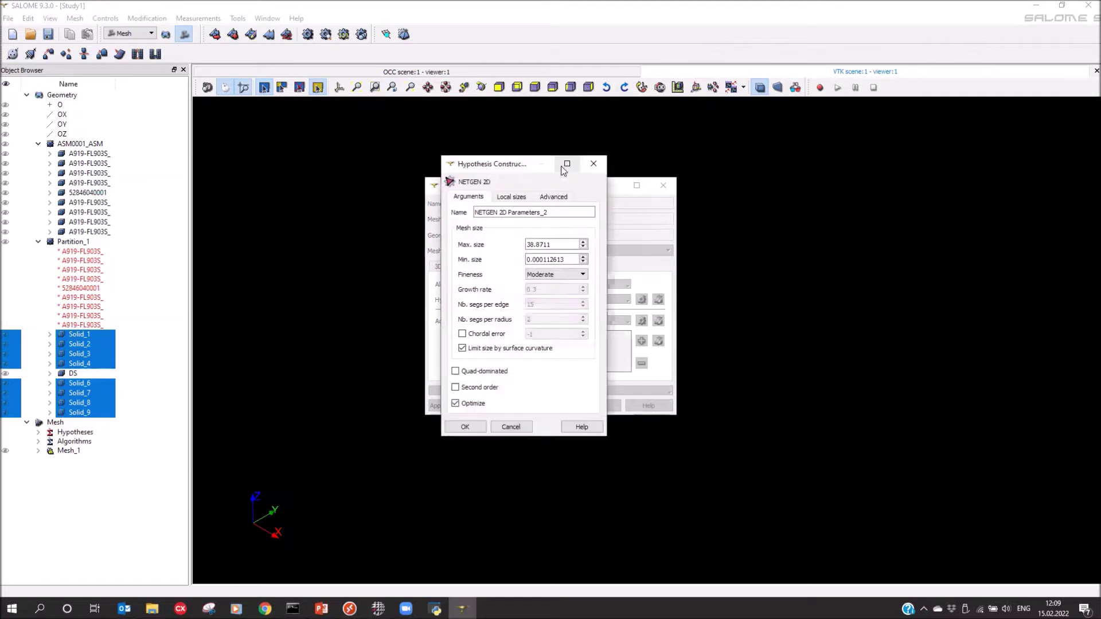
pyautogui.moveTo(559, 247); pyautogui.dragTo(443, 248)
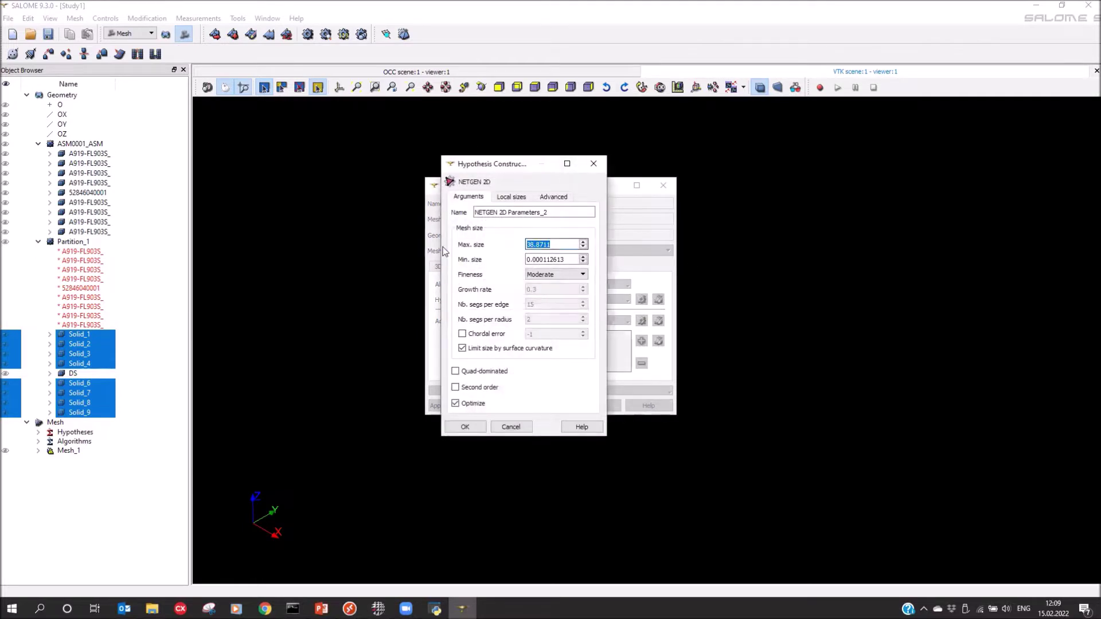
pyautogui.write('2')
pyautogui.press('Tab')
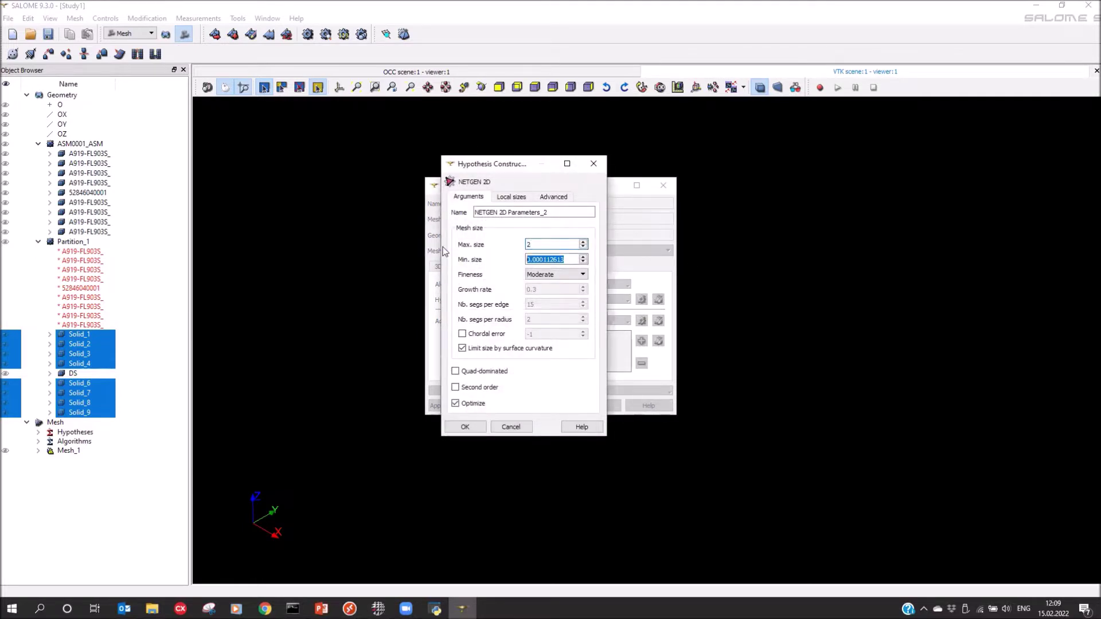
pyautogui.write('1')
pyautogui.click(537, 275)
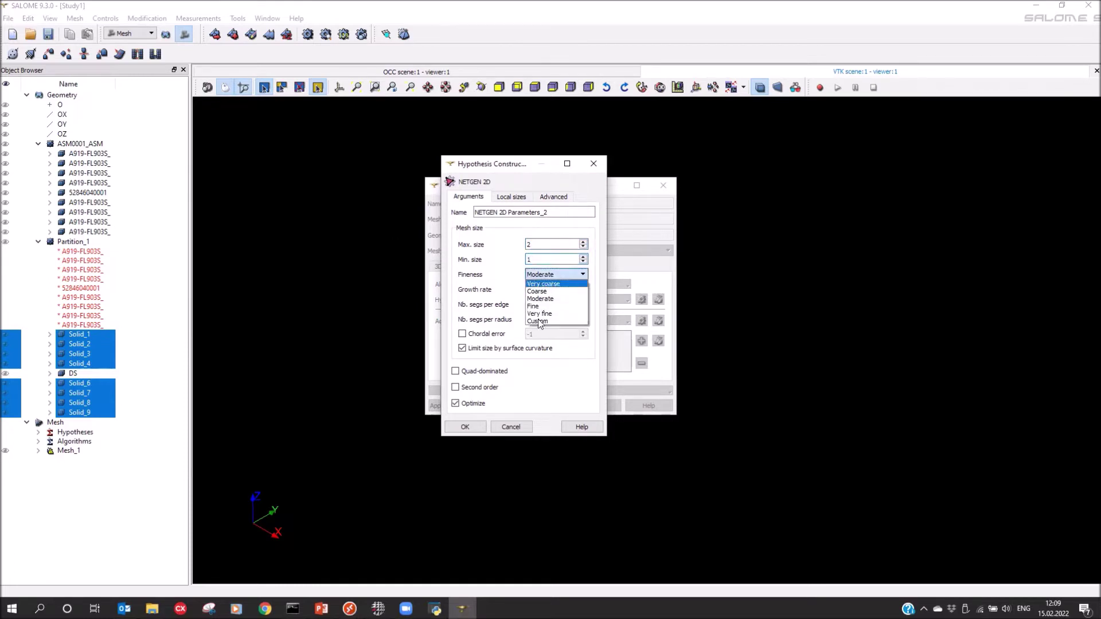
pyautogui.click(545, 289)
pyautogui.click(465, 427)
pyautogui.click(465, 406)
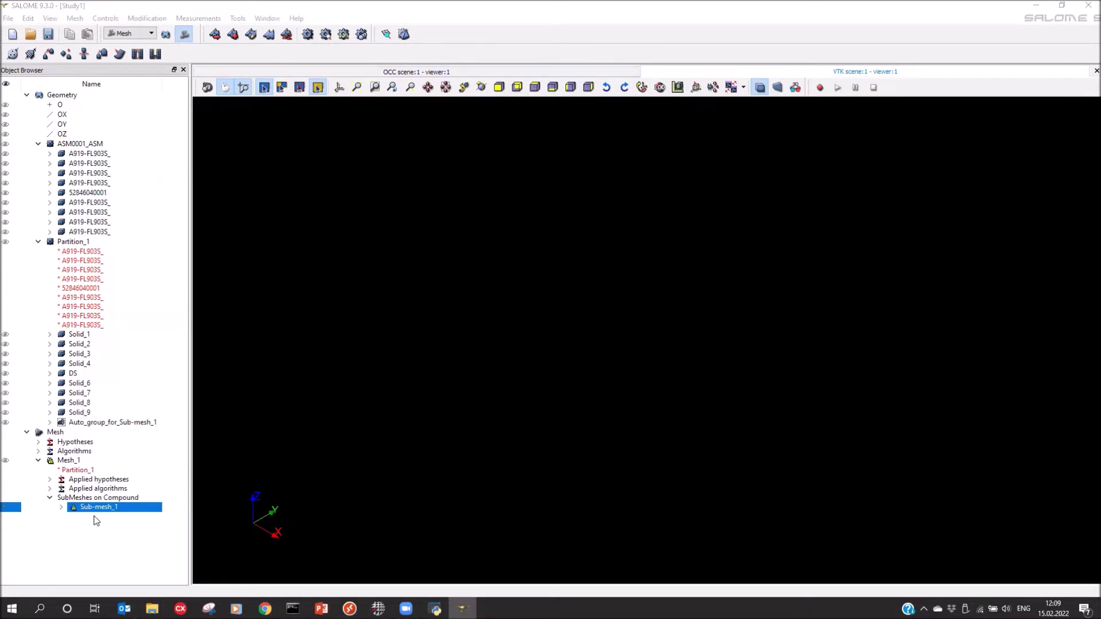
# Compute Sub-mesh_1 and inspect the surface mesh generated on the castings
pyautogui.click(307, 34)
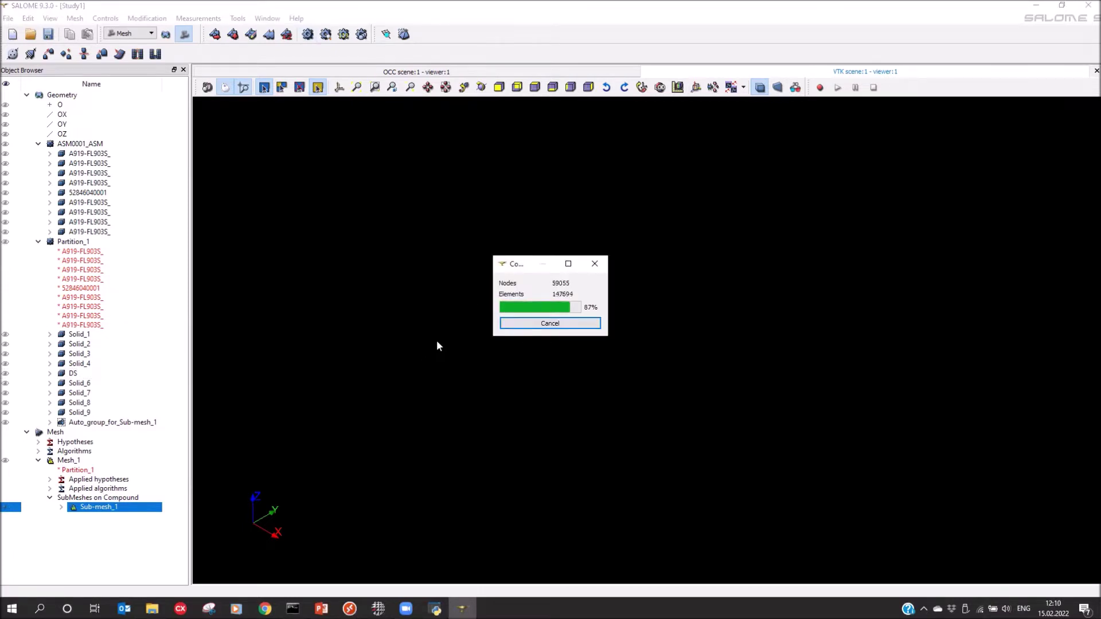
pyautogui.click(644, 454)
pyautogui.moveTo(620, 377); pyautogui.dragTo(941, 300)
pyautogui.moveTo(641, 268); pyautogui.dragTo(709, 298)
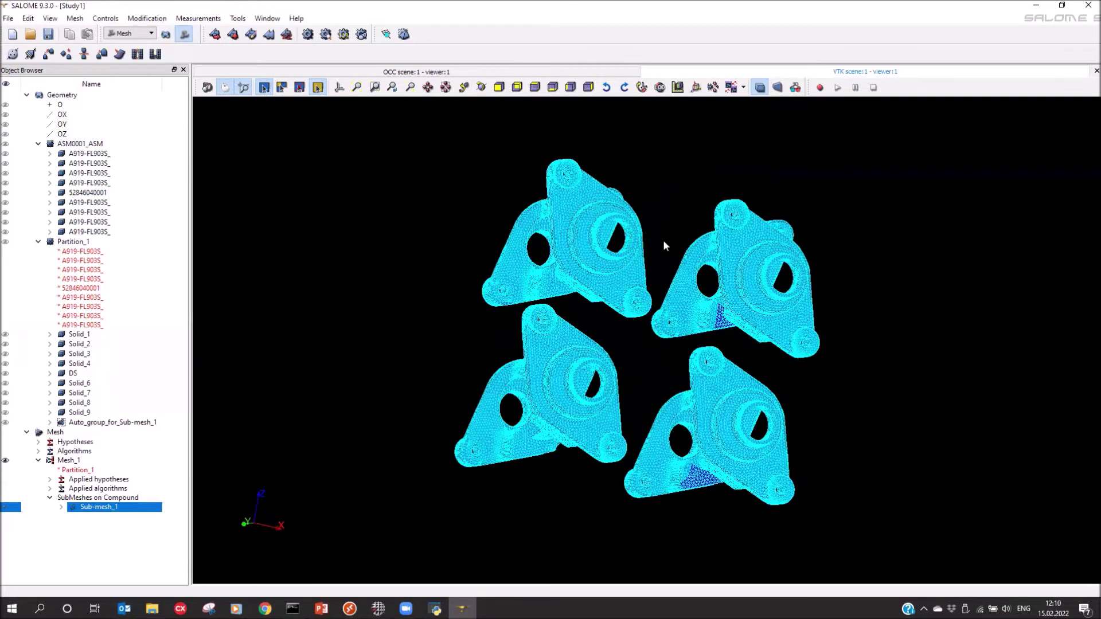
pyautogui.scroll(3, 641, 266)
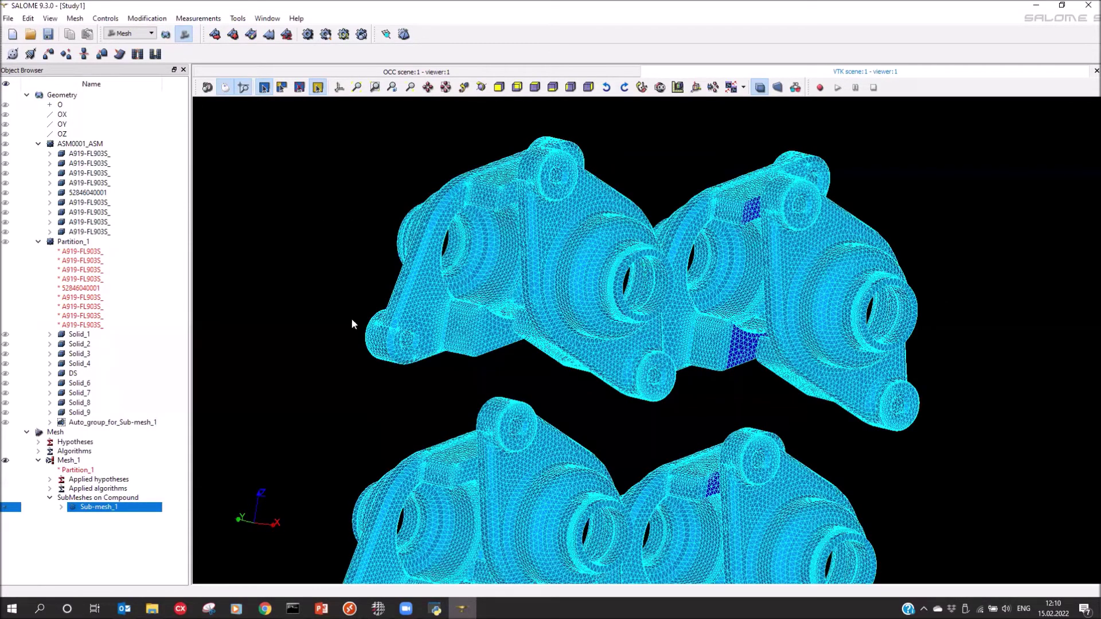
pyautogui.moveTo(396, 336); pyautogui.dragTo(489, 497)
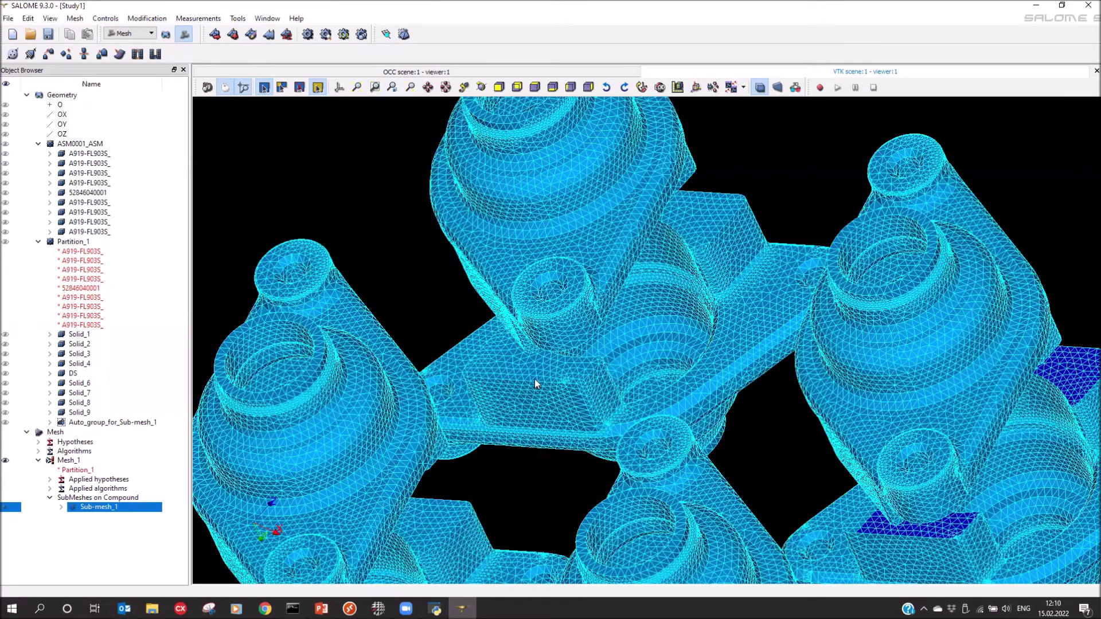
# Try to compute the whole Mesh_1 and show the sub-shape reported for the NETGEN 1D-2D algorithm
pyautogui.click(66, 460)
pyautogui.click(308, 35)
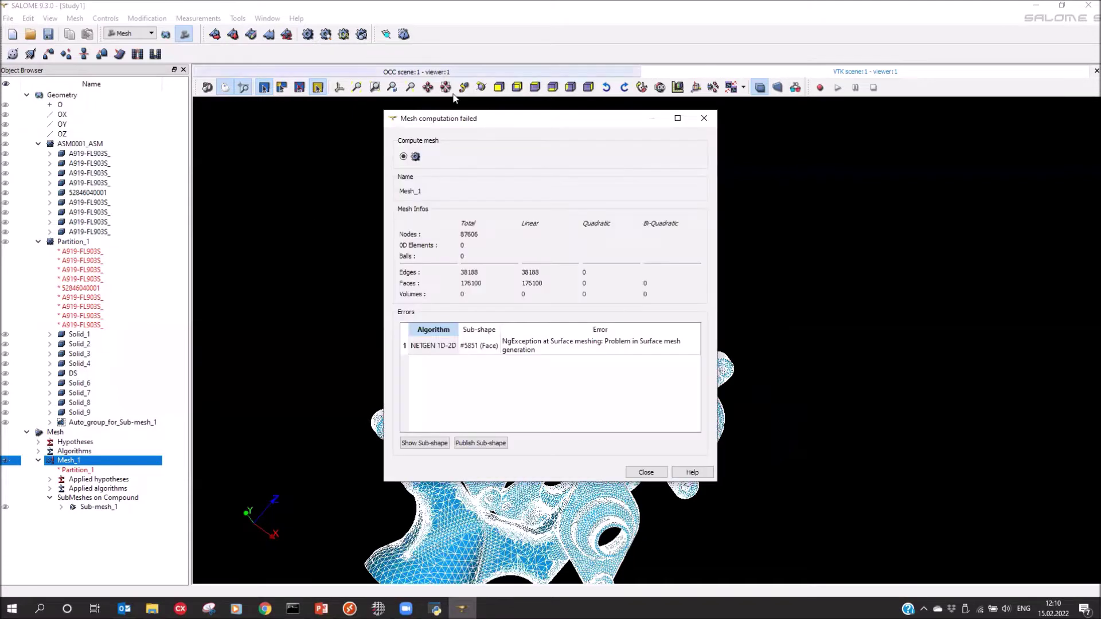
pyautogui.moveTo(461, 127); pyautogui.dragTo(827, 140)
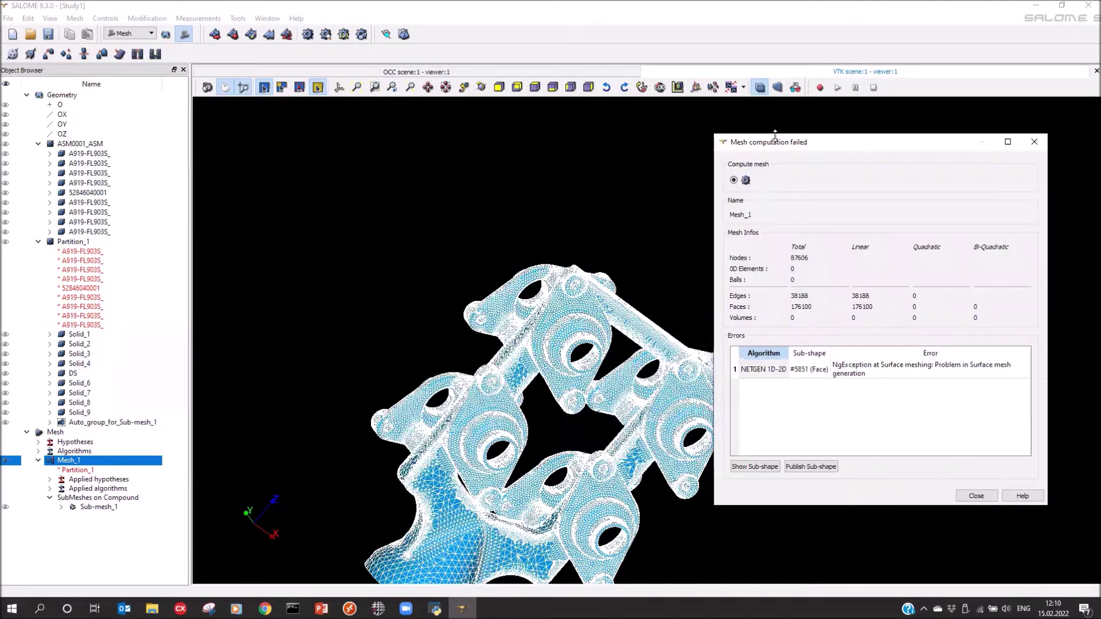
pyautogui.click(800, 358)
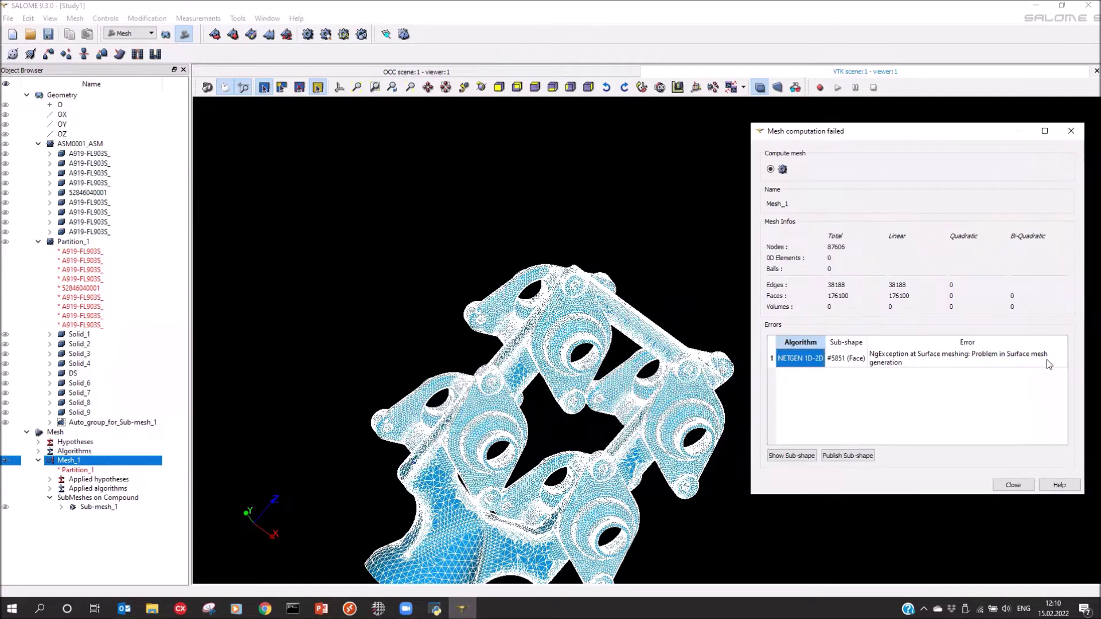
pyautogui.click(840, 360)
pyautogui.click(798, 360)
pyautogui.click(794, 455)
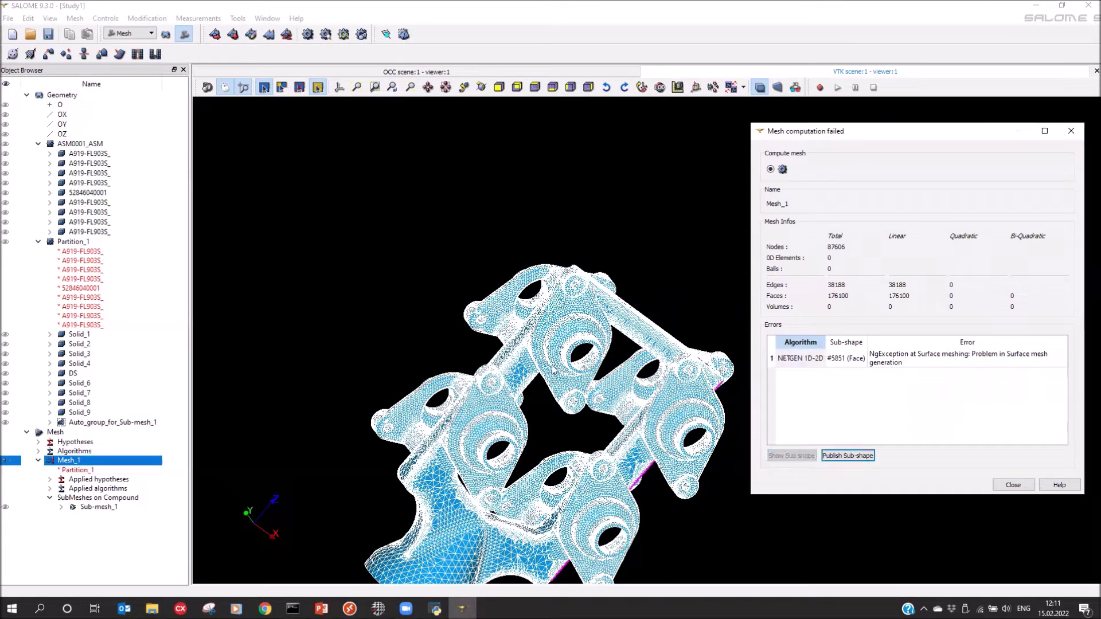
# Examine the highlighted problem face and the mesh around it along the edge of the gating frame
pyautogui.moveTo(555, 378); pyautogui.dragTo(517, 544)
pyautogui.moveTo(580, 365); pyautogui.dragTo(431, 523)
pyautogui.moveTo(538, 451); pyautogui.dragTo(287, 452)
pyautogui.moveTo(482, 476); pyautogui.dragTo(485, 412)
pyautogui.scroll(-3, 484, 412)
pyautogui.scroll(3, 480, 418)
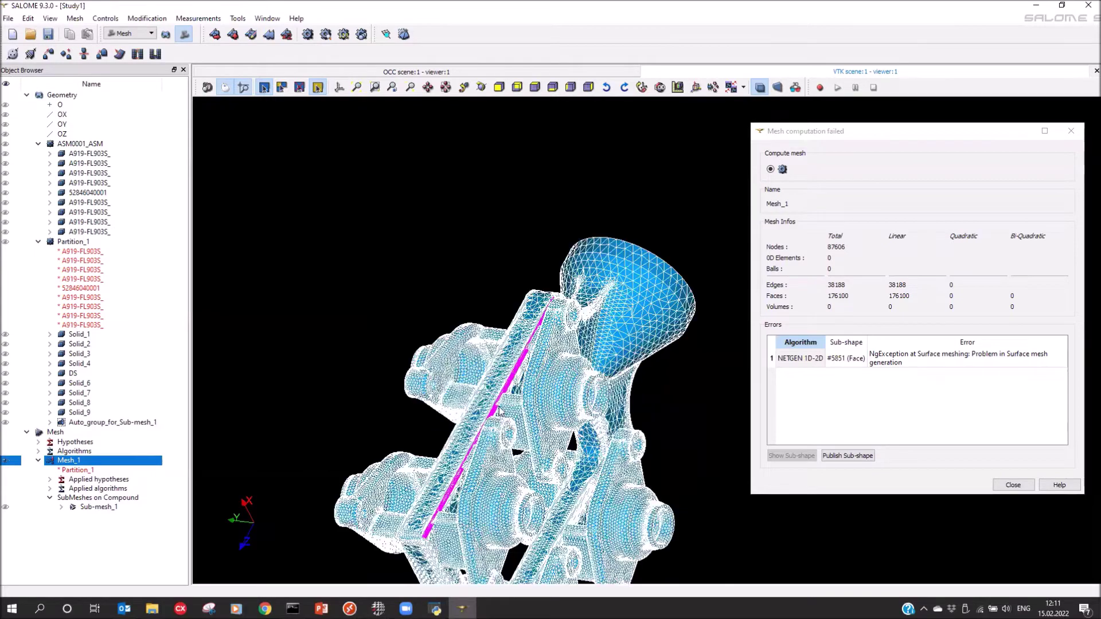
pyautogui.scroll(5, 498, 411)
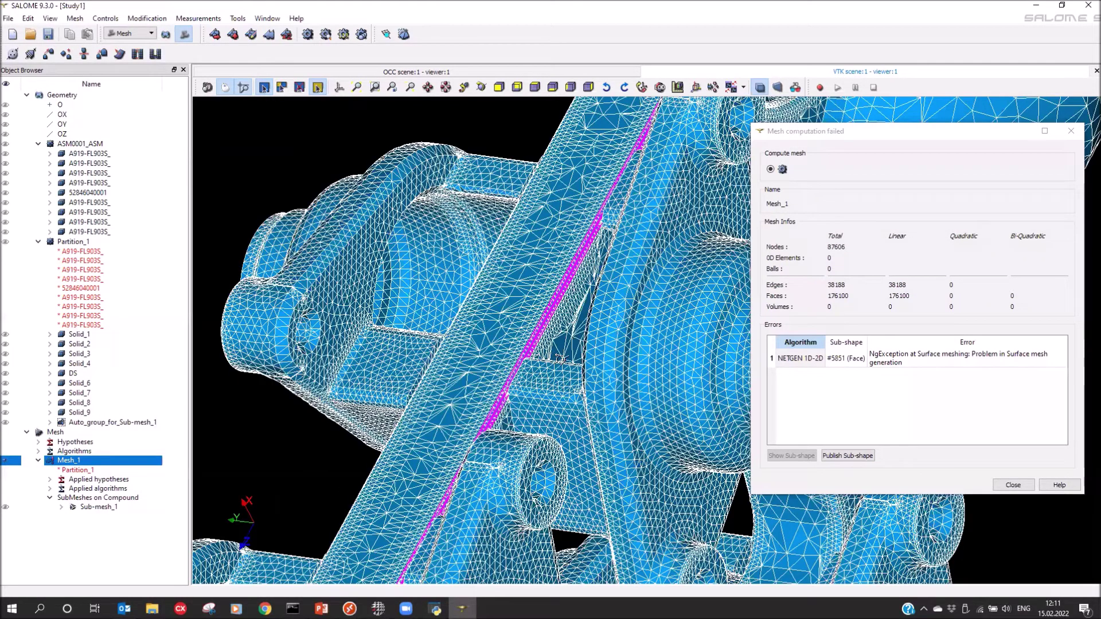
pyautogui.scroll(3, 564, 340)
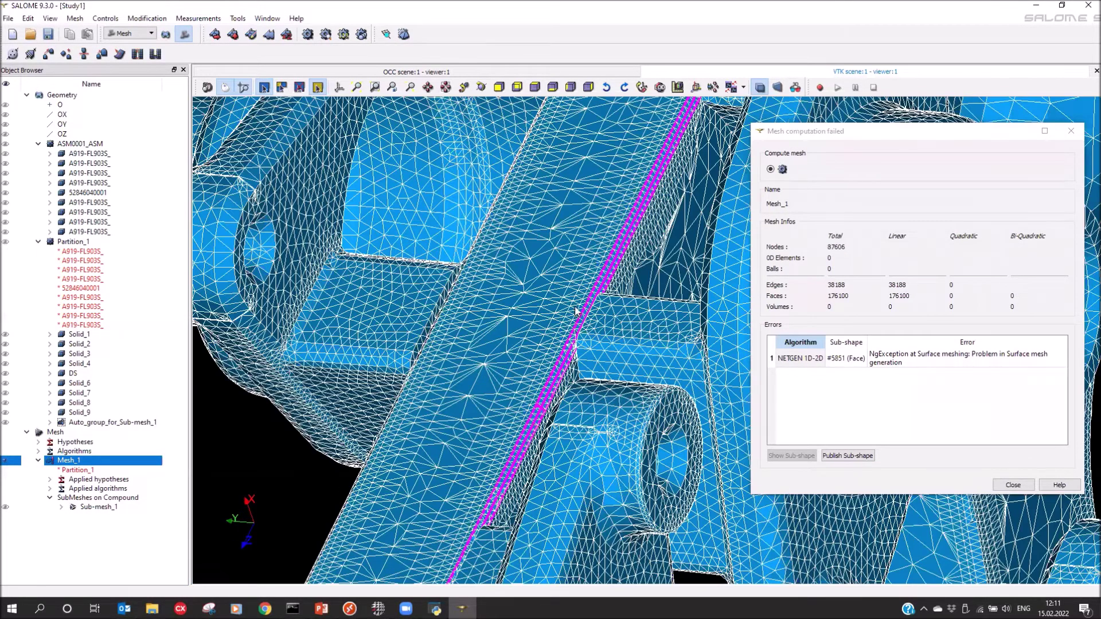
pyautogui.scroll(-3, 579, 307)
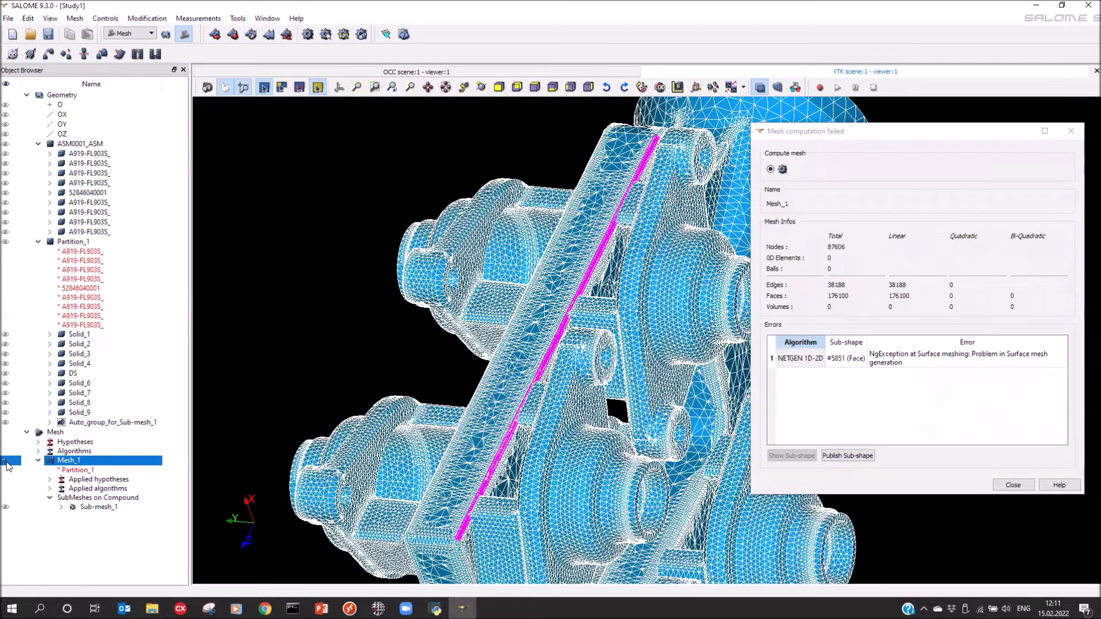
# Hide Mesh_1 and display the DS solid to locate the problem face on the geometry
pyautogui.click(6, 461)
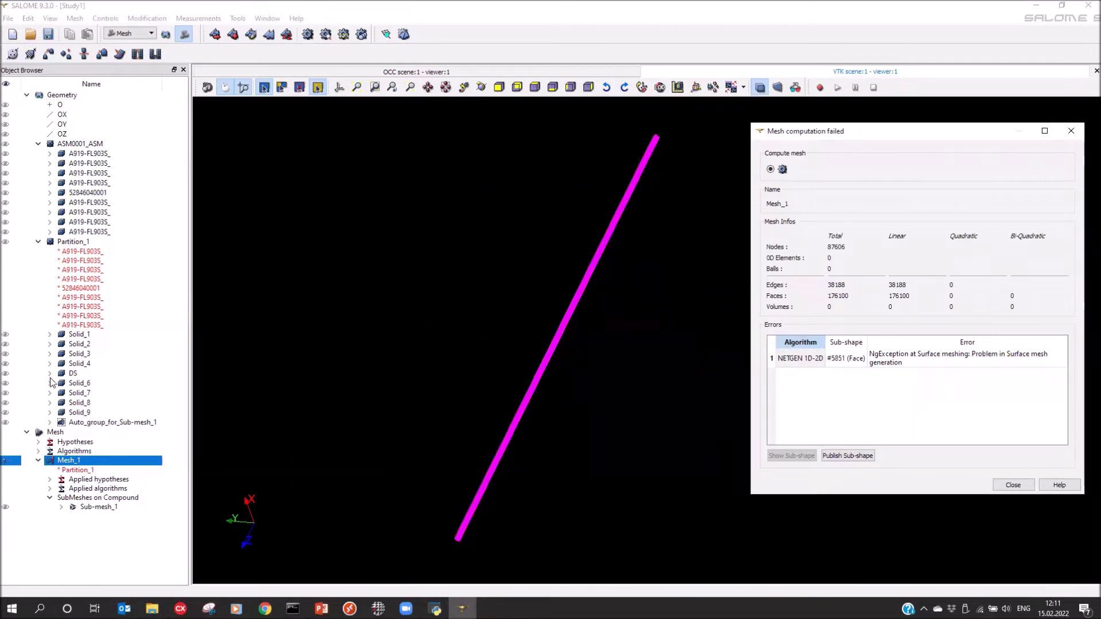
pyautogui.click(5, 373)
pyautogui.moveTo(367, 316); pyautogui.dragTo(436, 262)
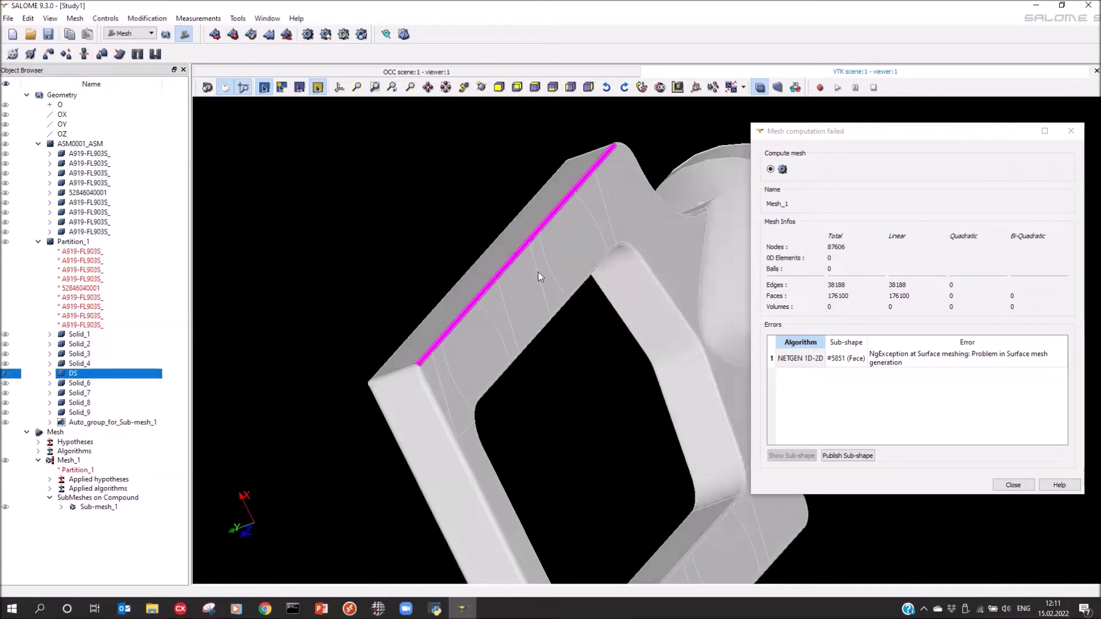
pyautogui.scroll(3, 538, 272)
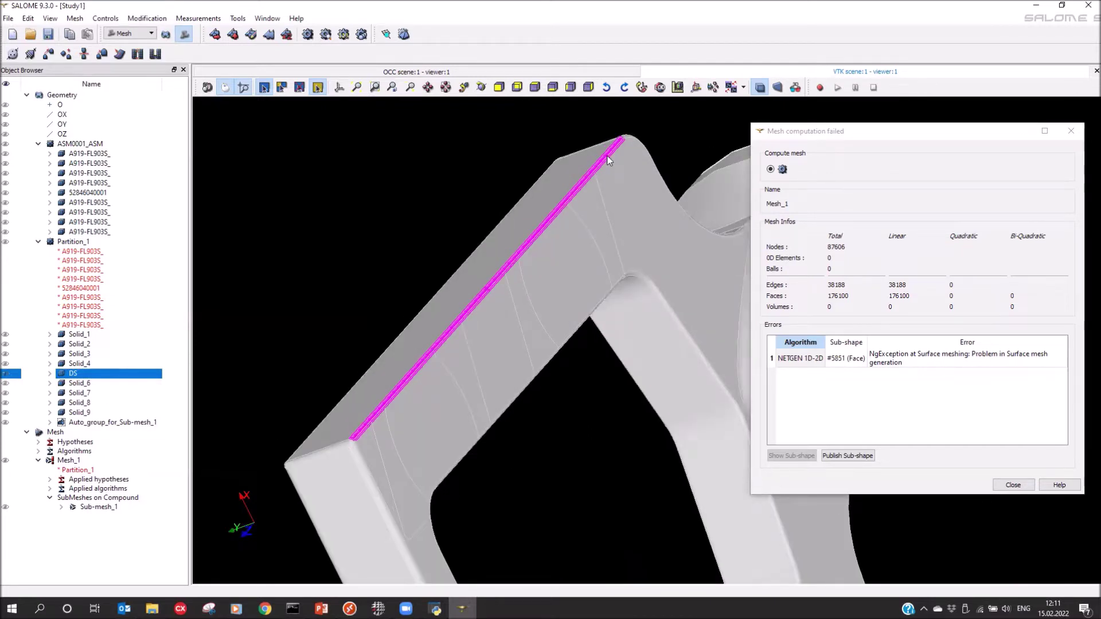
# Display Solid_3, Solid_4, Solid_6 and Solid_7, examine where the castings meet the frame's rounded edge, and close the computation report
pyautogui.click(7, 356)
pyautogui.click(5, 364)
pyautogui.click(6, 383)
pyautogui.click(5, 394)
pyautogui.keyDown('ctrl'); pyautogui.moveTo(416, 368); pyautogui.dragTo(566, 198, button='right'); pyautogui.keyUp('ctrl')
pyautogui.scroll(5, 559, 213)
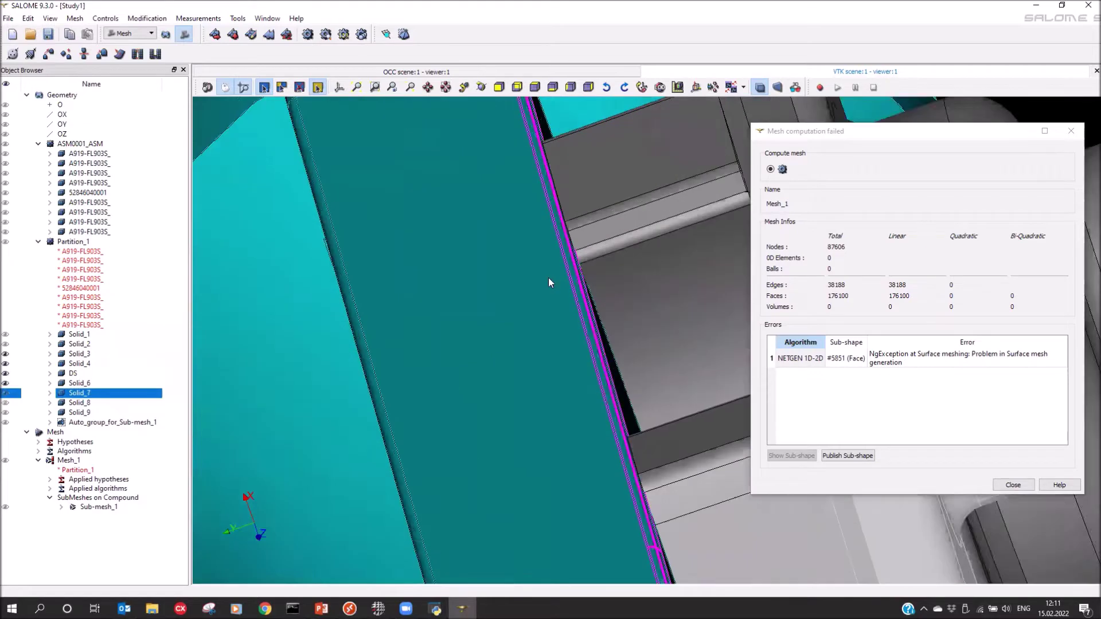
pyautogui.scroll(-5, 525, 235)
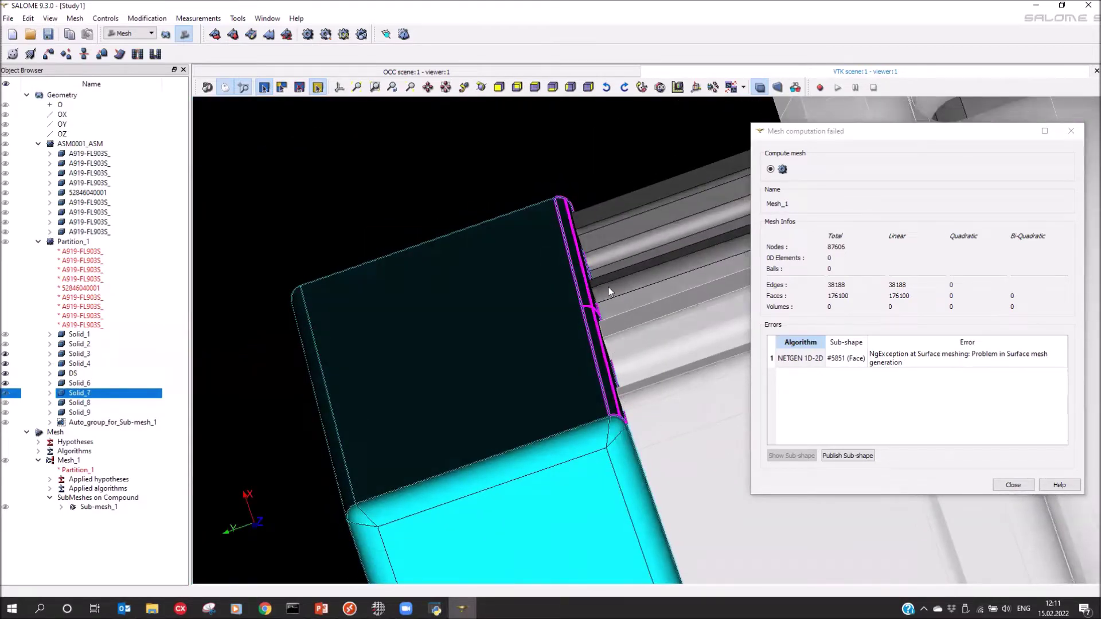
pyautogui.scroll(4, 613, 405)
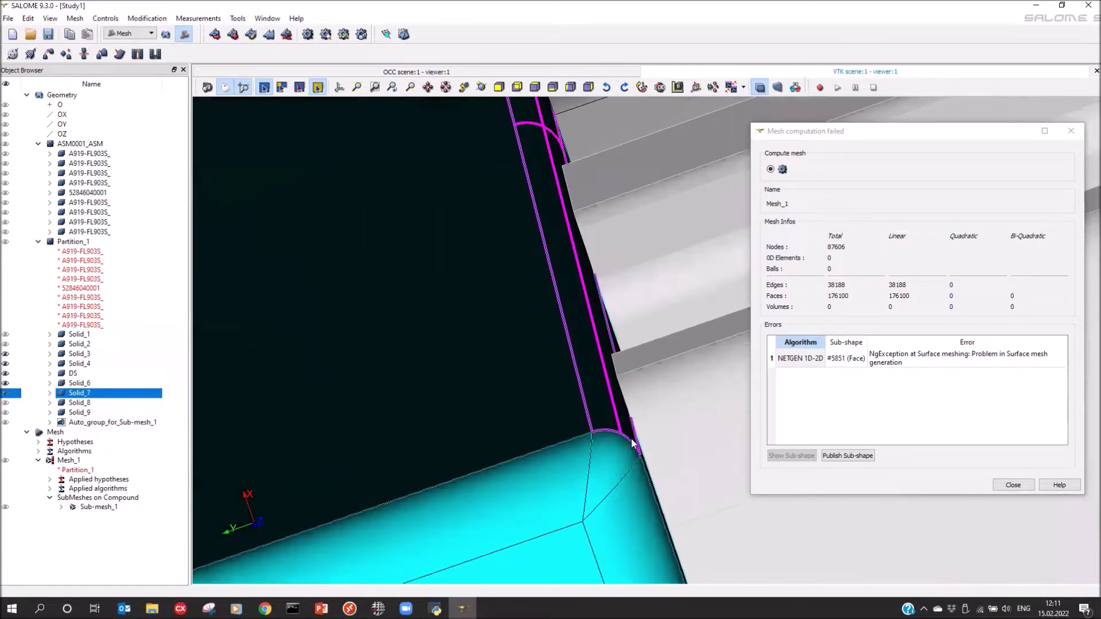
pyautogui.scroll(-4, 603, 387)
pyautogui.moveTo(580, 380); pyautogui.dragTo(273, 406, button='middle')
pyautogui.moveTo(457, 384); pyautogui.dragTo(401, 321, button='middle')
pyautogui.click(1072, 131)
pyautogui.moveTo(642, 272); pyautogui.dragTo(615, 253, button='middle')
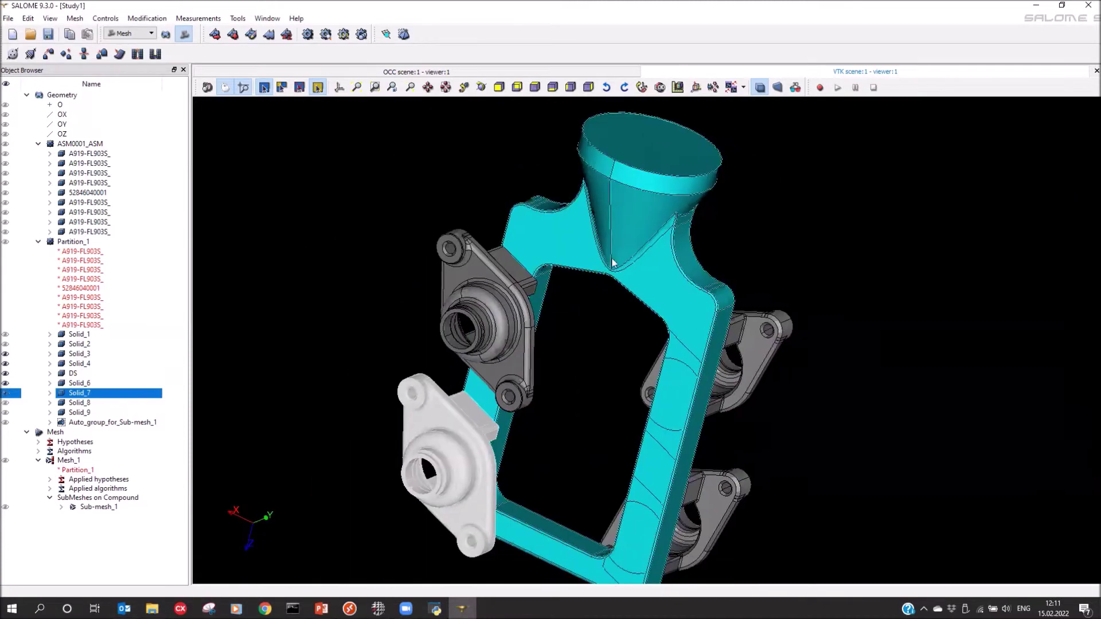
# Delete Mesh_1 together with its sub-mesh
pyautogui.click(63, 462)
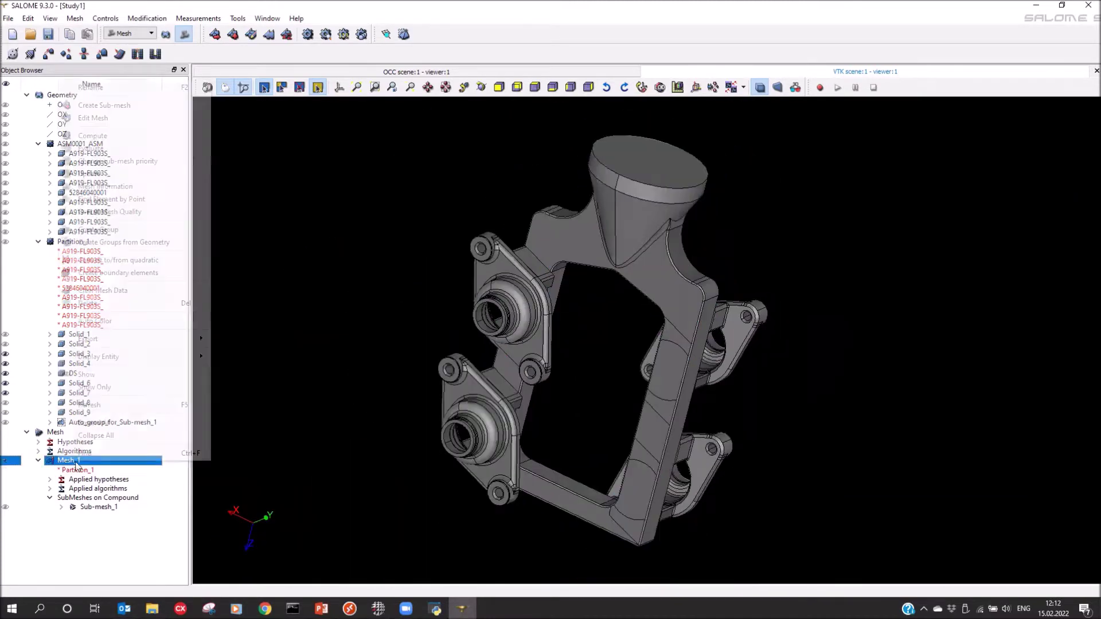
pyautogui.rightClick(59, 465)
pyautogui.click(95, 304)
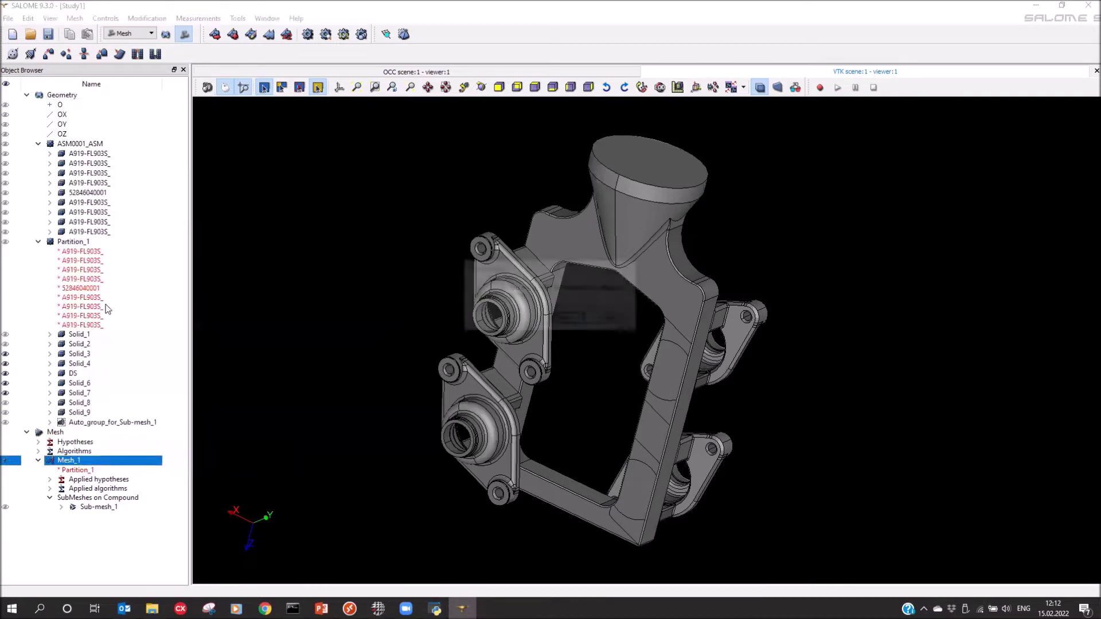
pyautogui.click(564, 317)
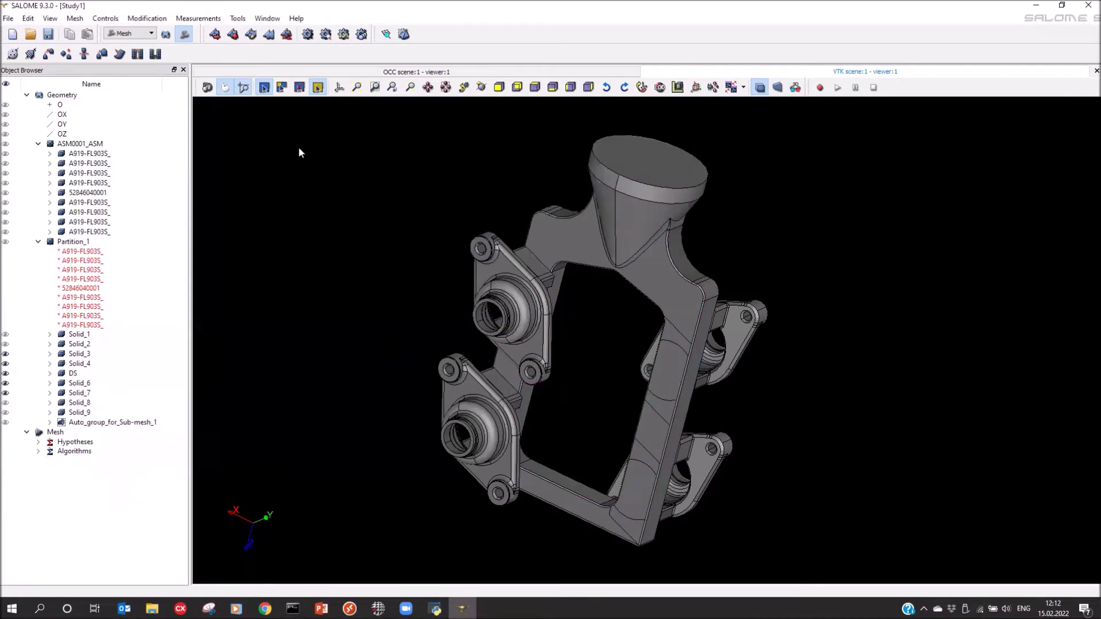
# Switch to the Geometry module and delete Partition_1 with all its solids and the auto group
pyautogui.click(166, 34)
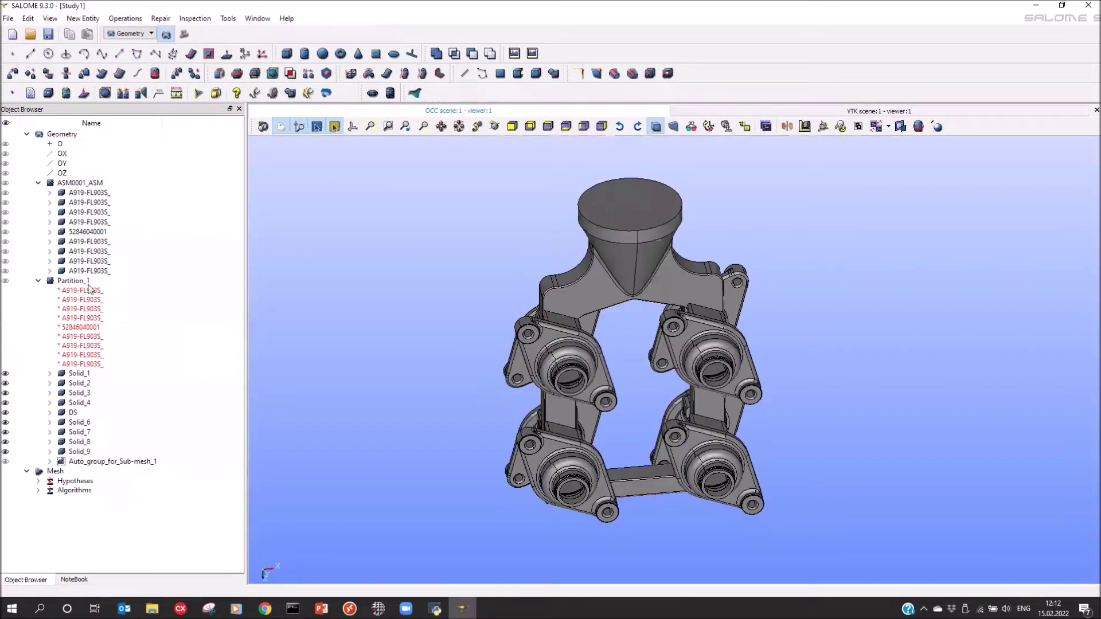
pyautogui.click(69, 281)
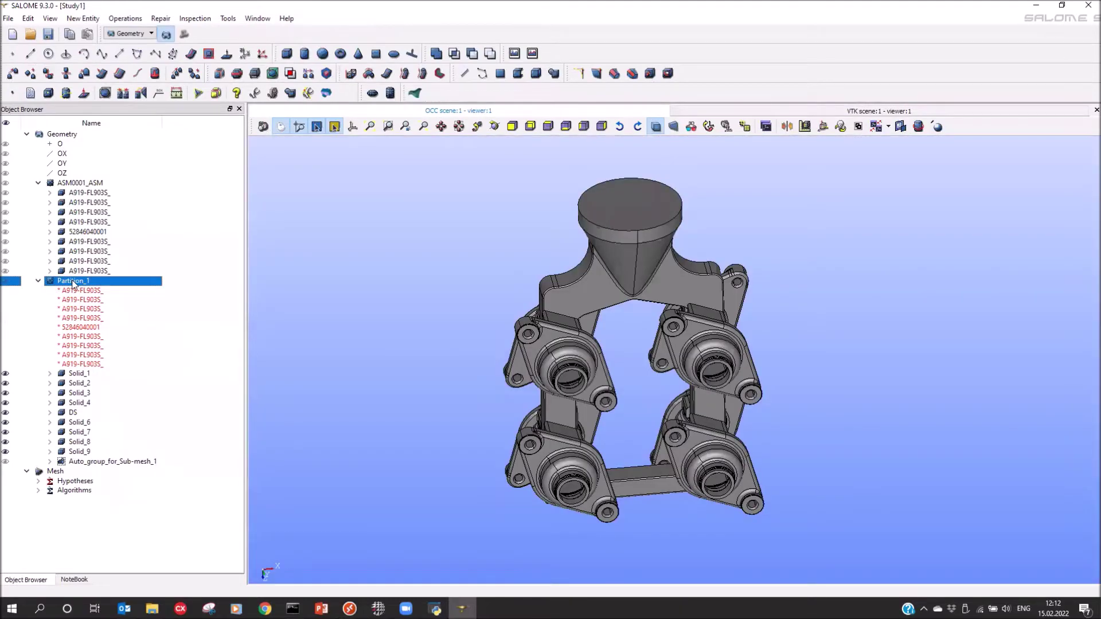
pyautogui.press('Delete')
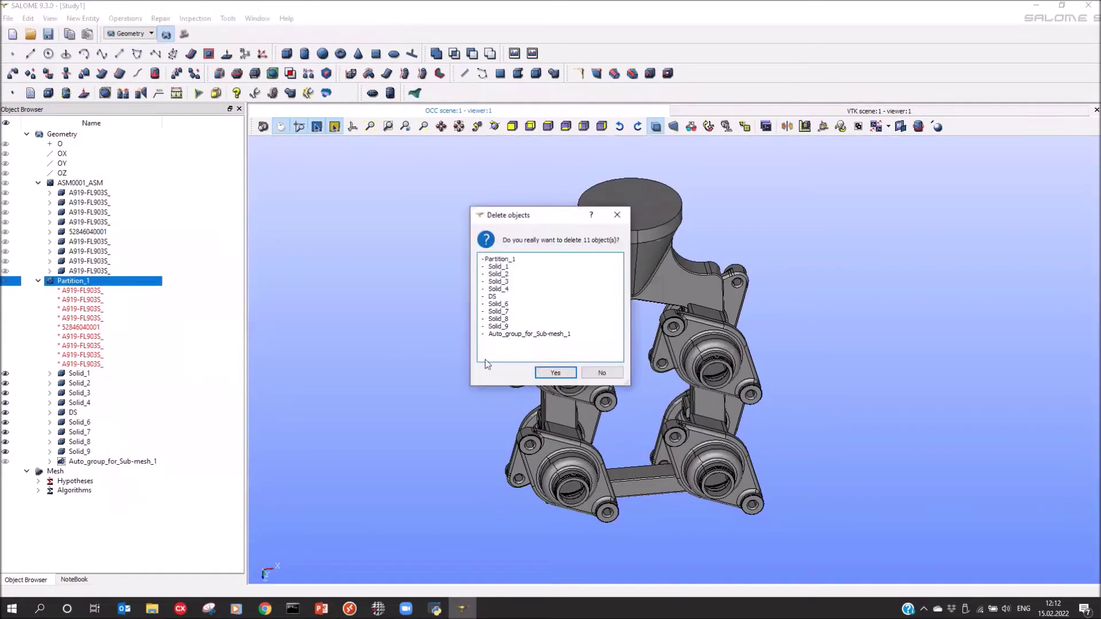
pyautogui.click(551, 372)
# Delete all exploded part objects under ASM0001_ASM, keeping only the assembly itself
pyautogui.click(85, 193)
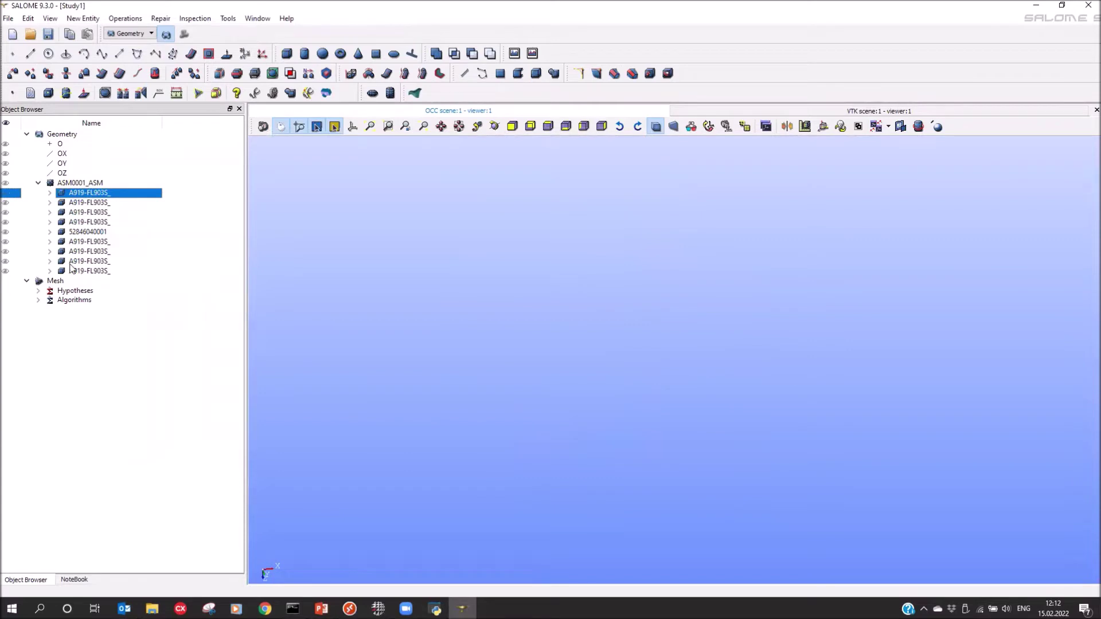
pyautogui.keyDown('shift'); pyautogui.click(86, 271); pyautogui.keyUp('shift')
pyautogui.press('Delete')
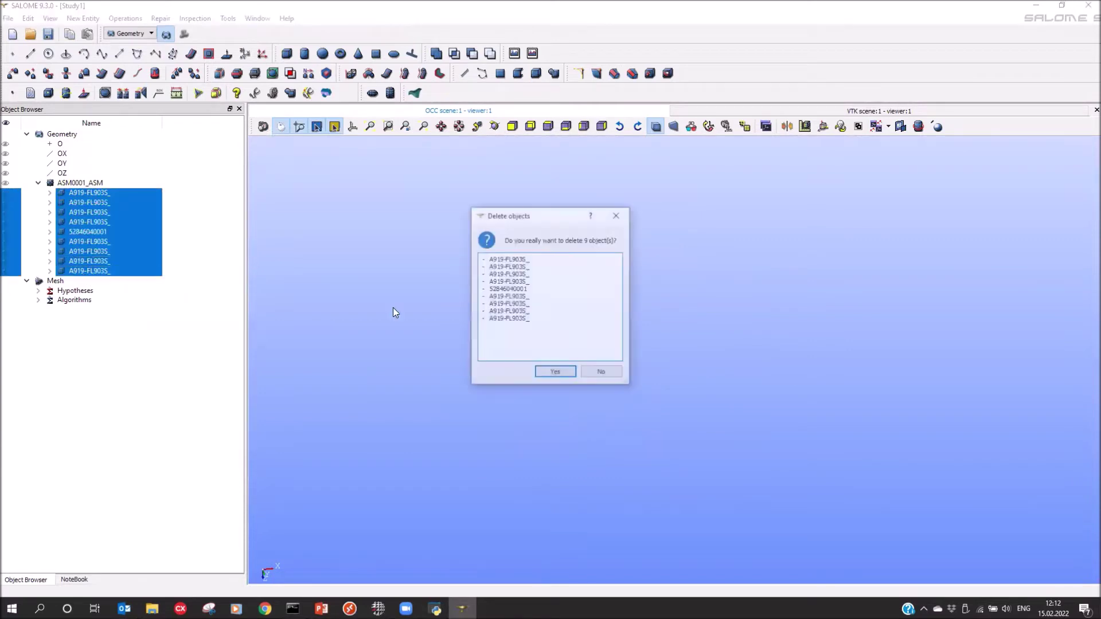
pyautogui.click(536, 374)
# Display ASM0001_ASM, repair it with Shape Processing using FixShape, FixFaceSize, DropSmallEdges, SameParameter and 3D tolerance 1e-07, and select the processed shape
pyautogui.click(70, 185)
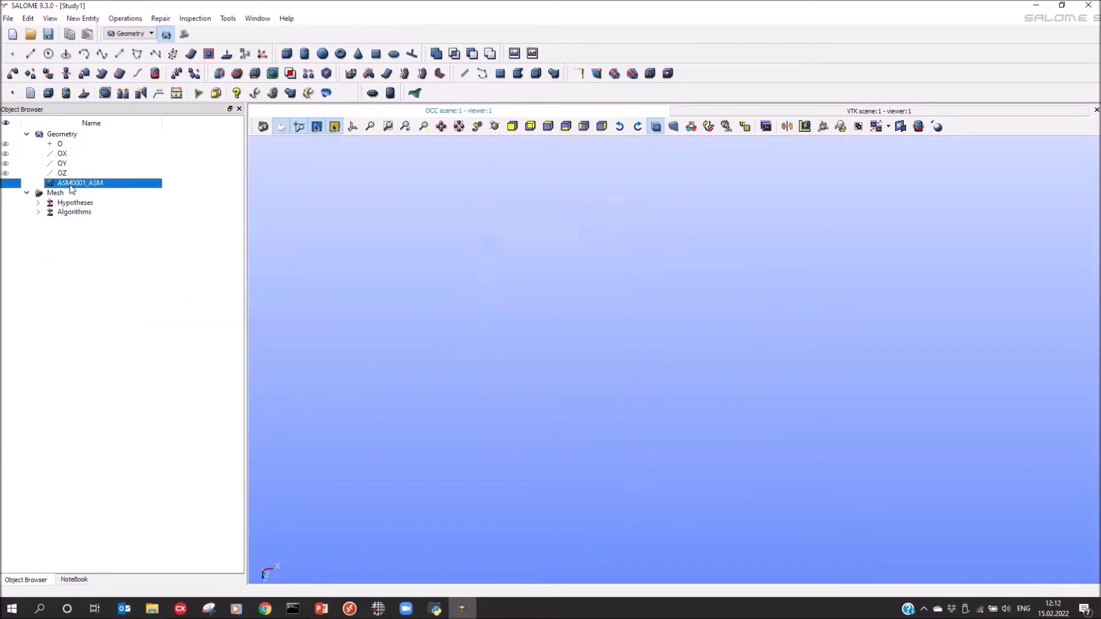
pyautogui.click(5, 184)
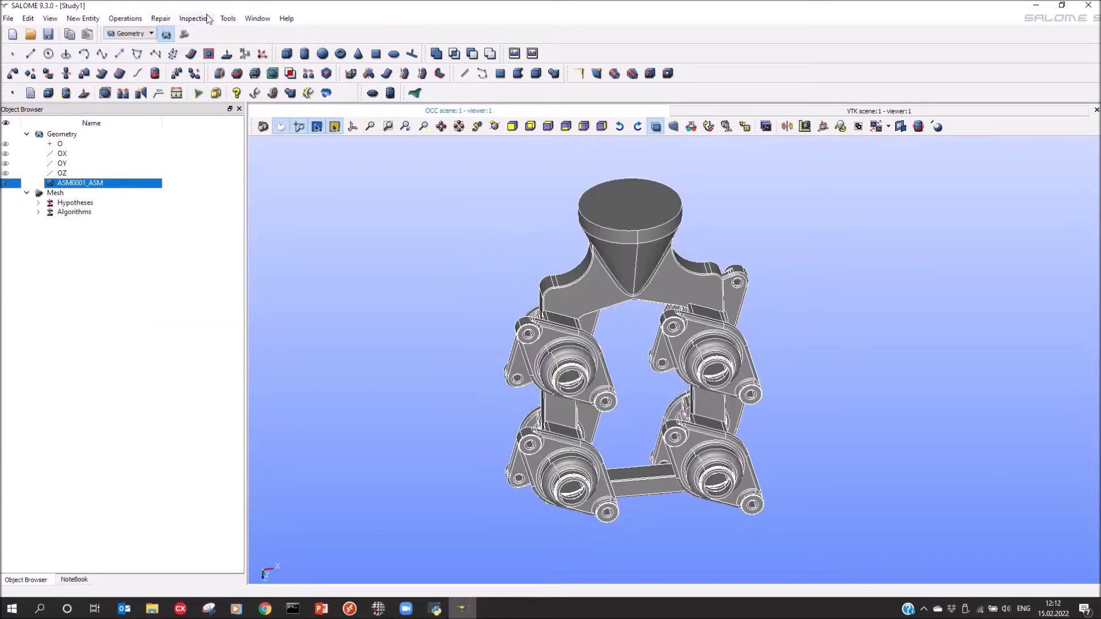
pyautogui.click(161, 18)
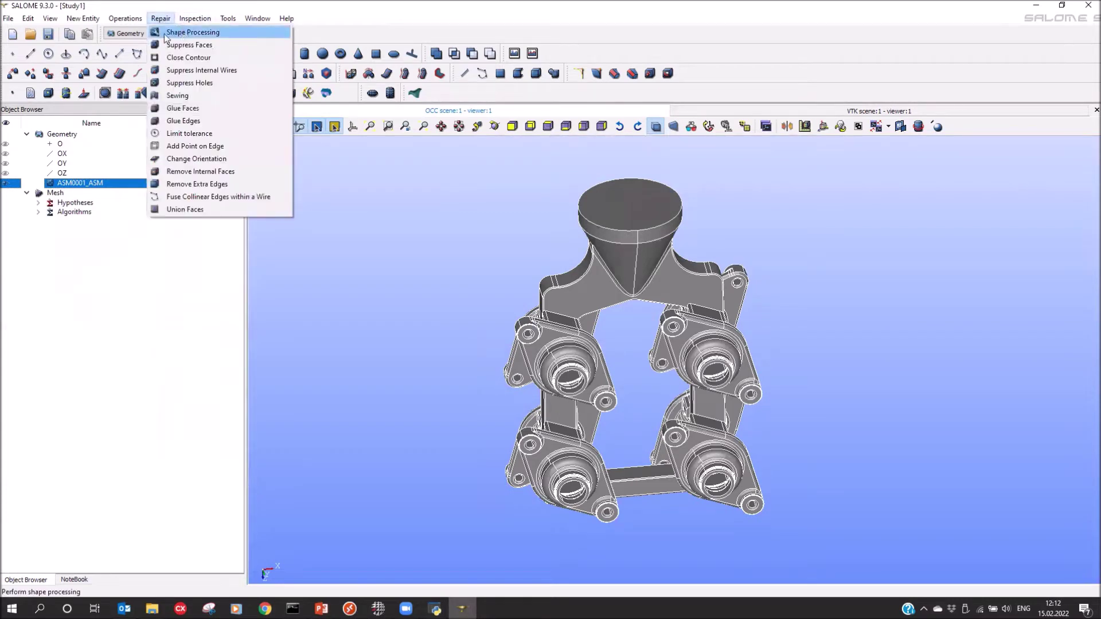
pyautogui.click(203, 32)
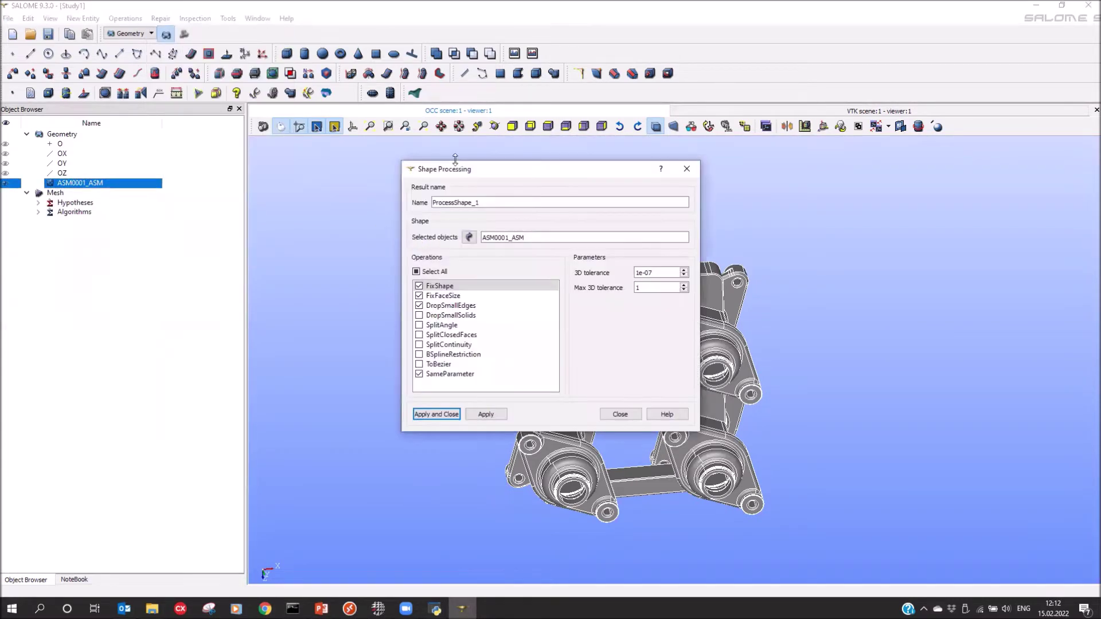
pyautogui.click(359, 409)
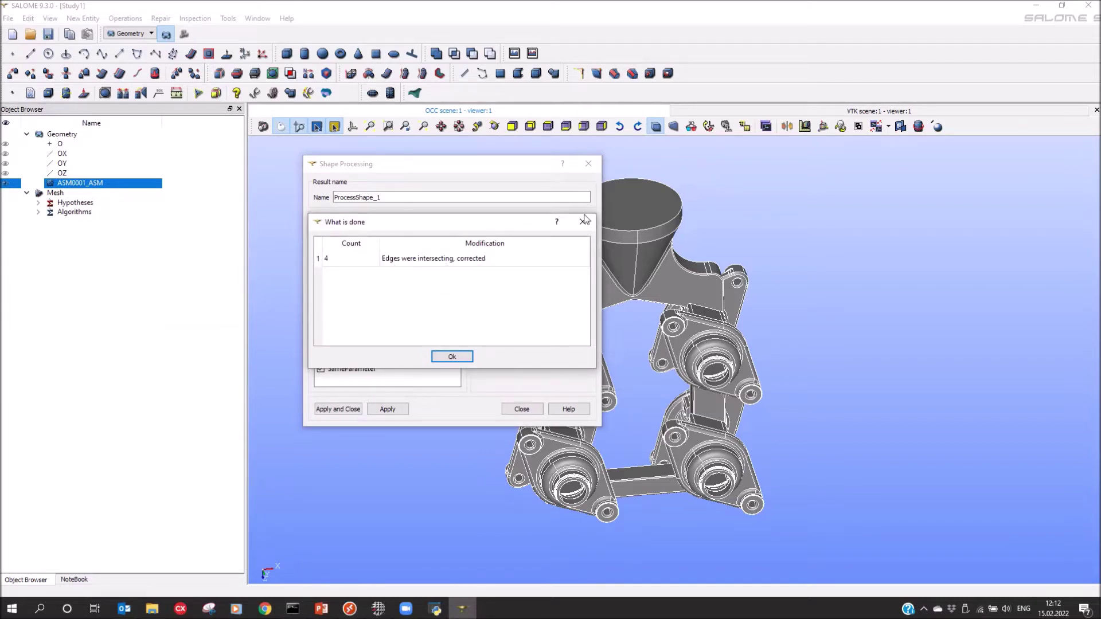
pyautogui.click(452, 357)
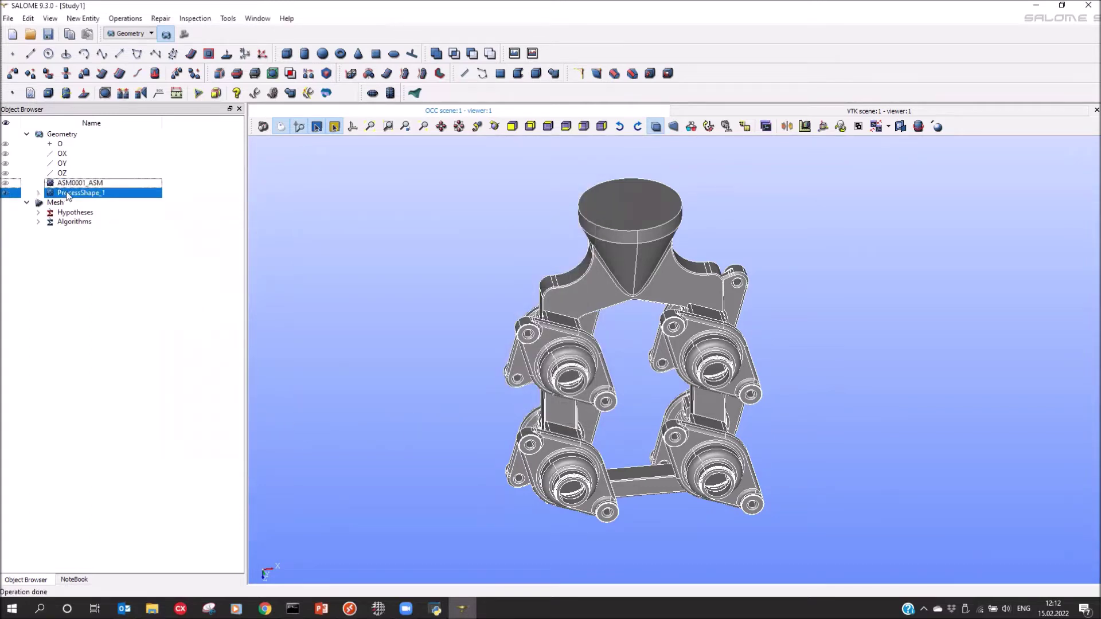
pyautogui.click(98, 347)
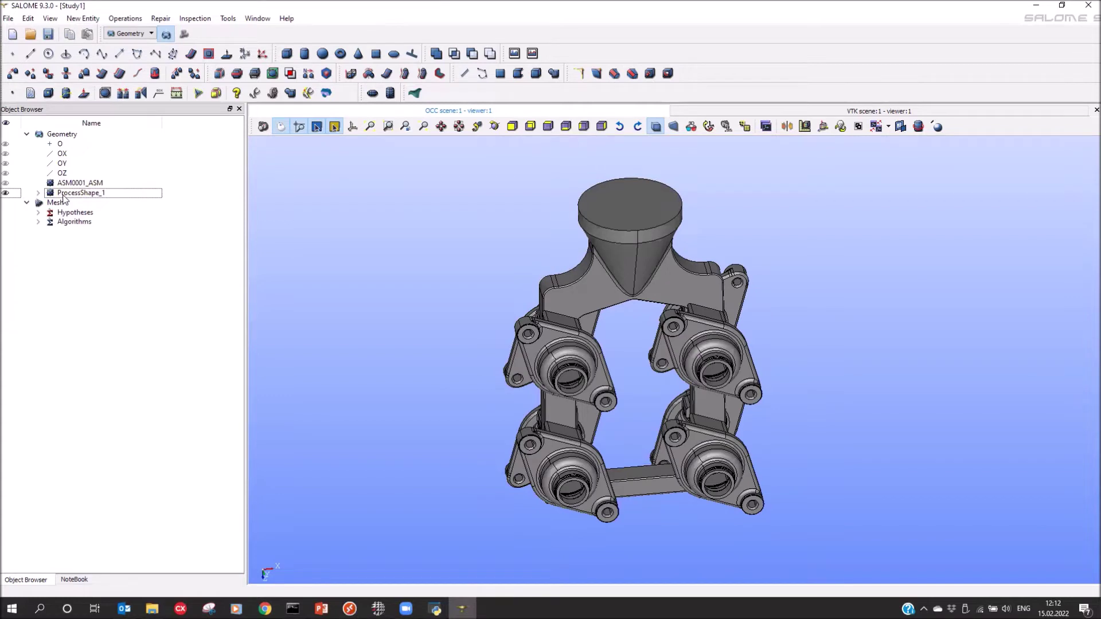
pyautogui.click(88, 194)
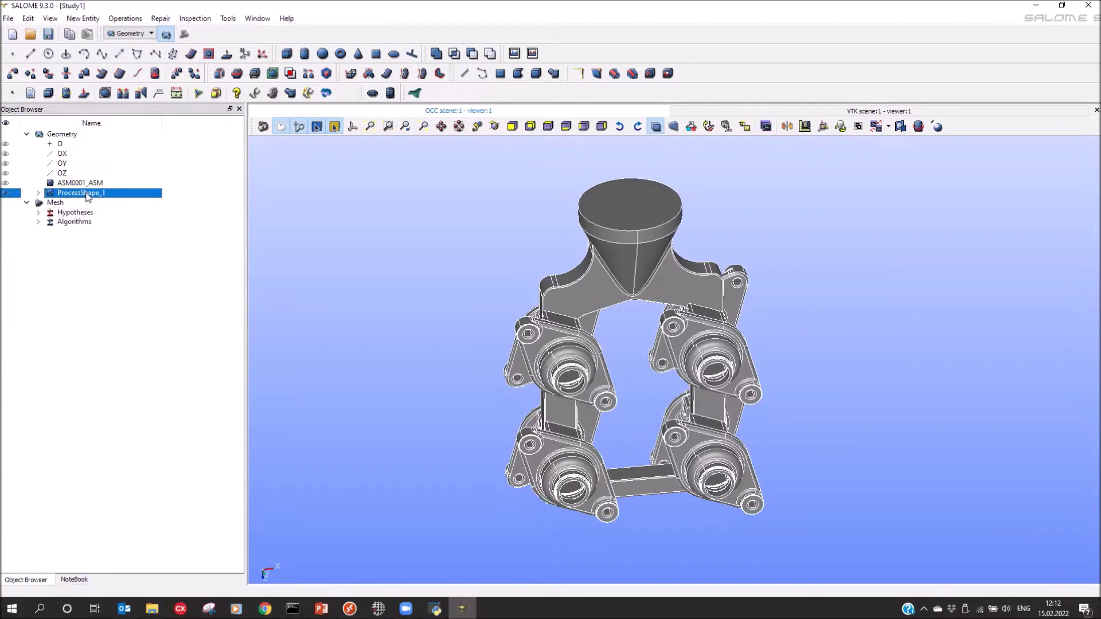
# Explode ProcessShape_1 into sub-shapes of type Solid and expand it in the object tree
pyautogui.click(218, 78)
pyautogui.click(508, 270)
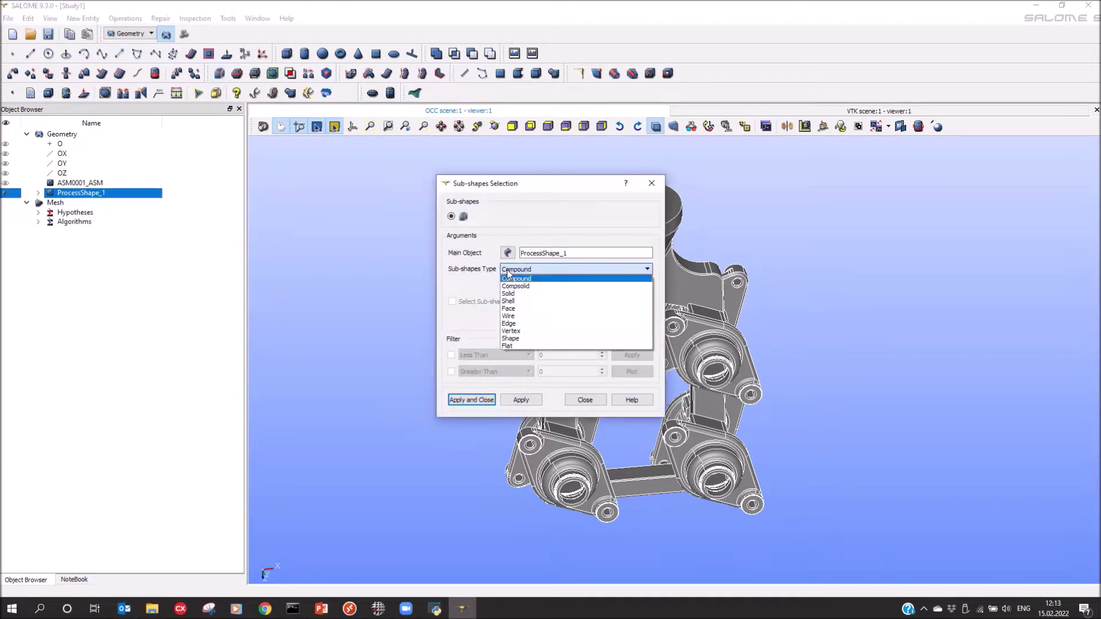
pyautogui.click(512, 294)
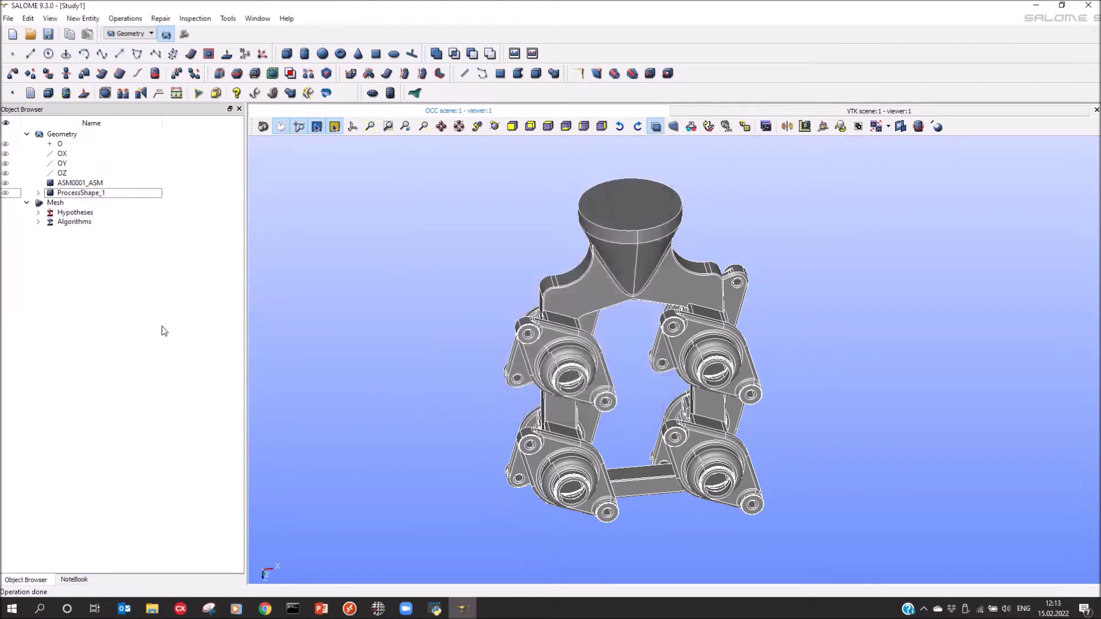
pyautogui.click(38, 193)
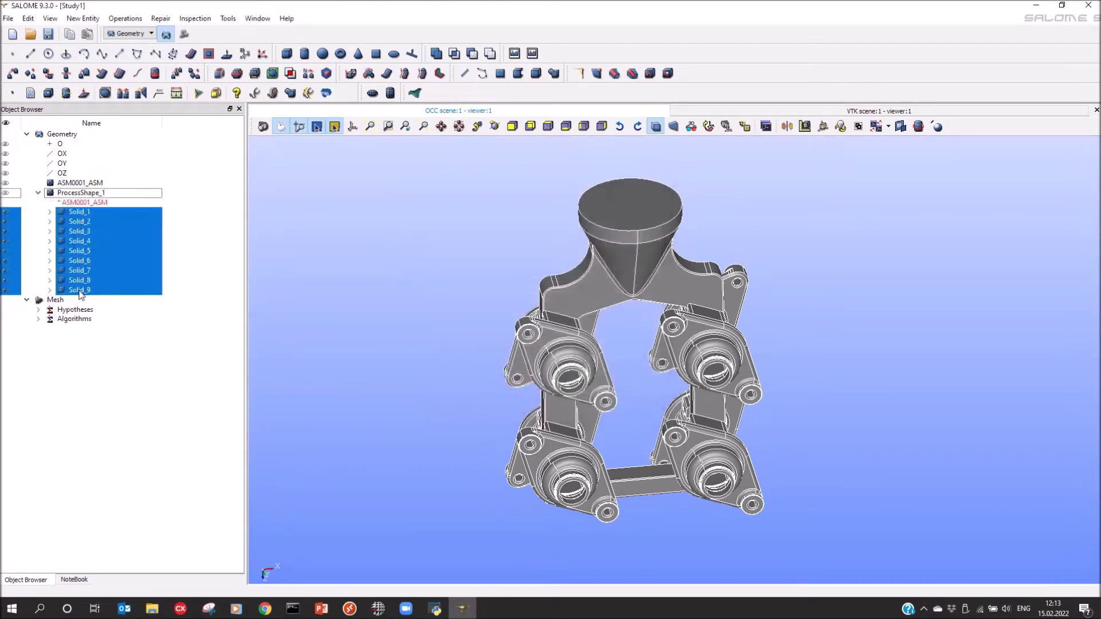
pyautogui.click(149, 470)
# Create Partition_1 from all nine solids, Solid_1 to Solid_9, with resulting type Solid
pyautogui.click(77, 212)
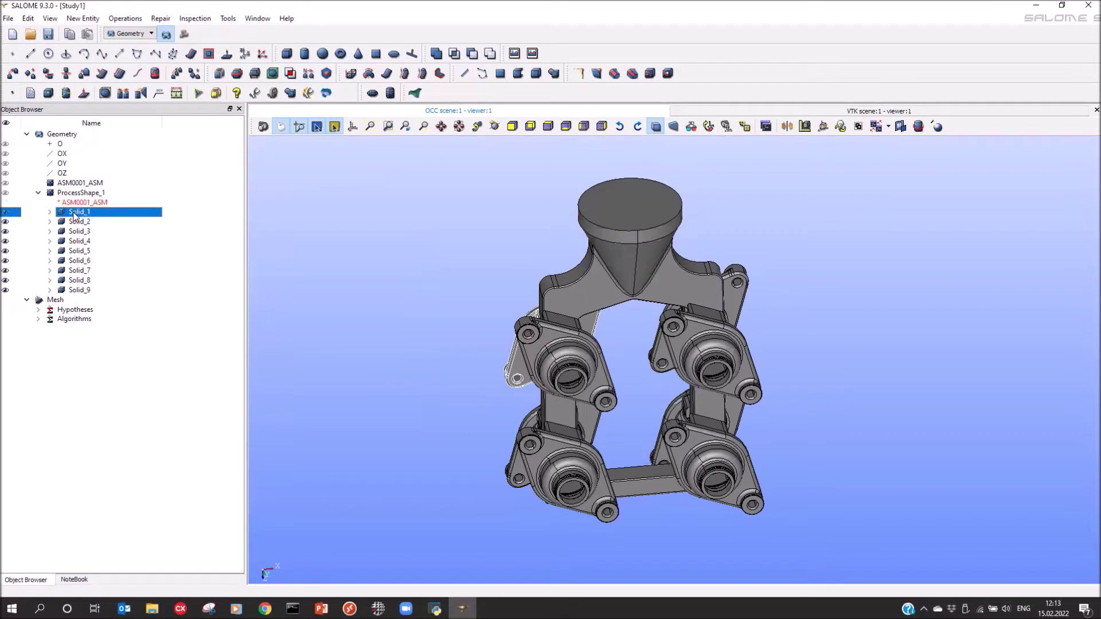
pyautogui.keyDown('shift'); pyautogui.click(78, 290); pyautogui.keyUp('shift')
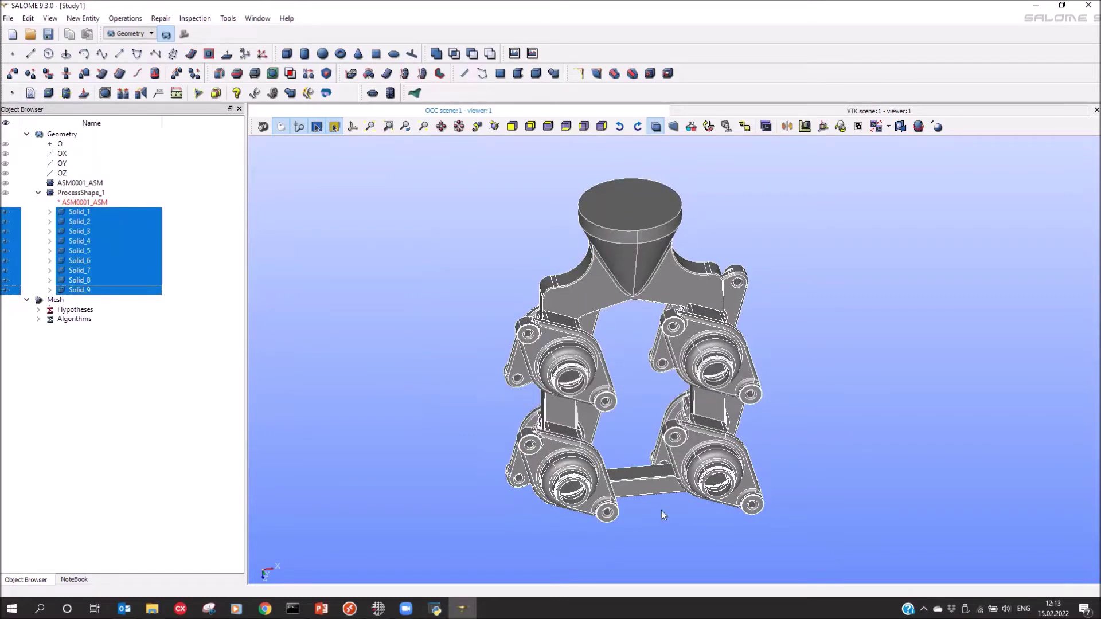
pyautogui.click(237, 75)
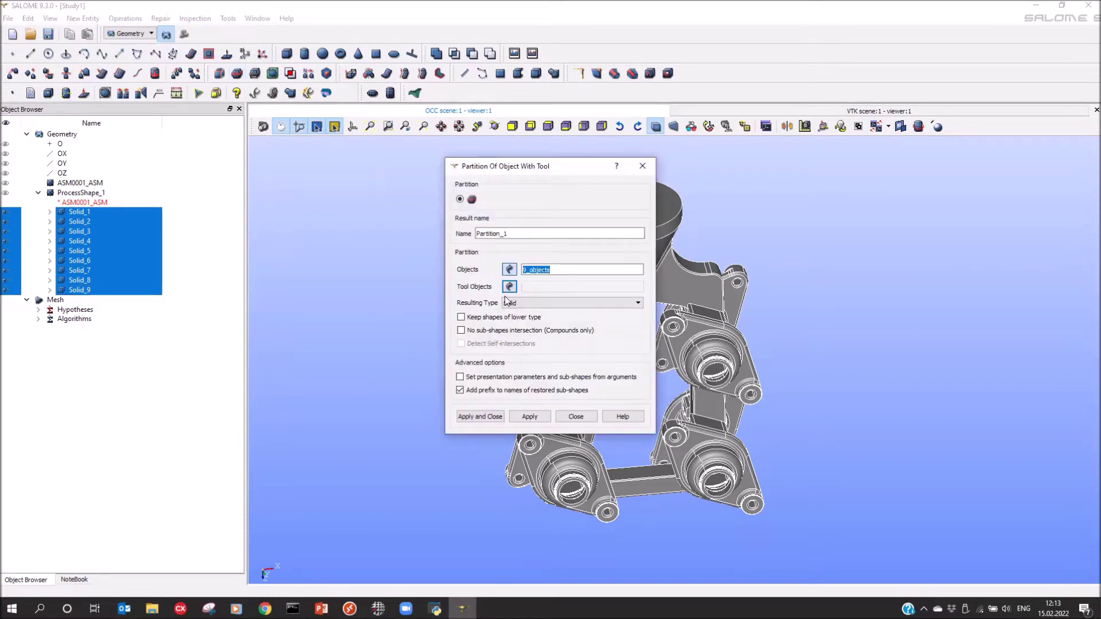
pyautogui.click(463, 417)
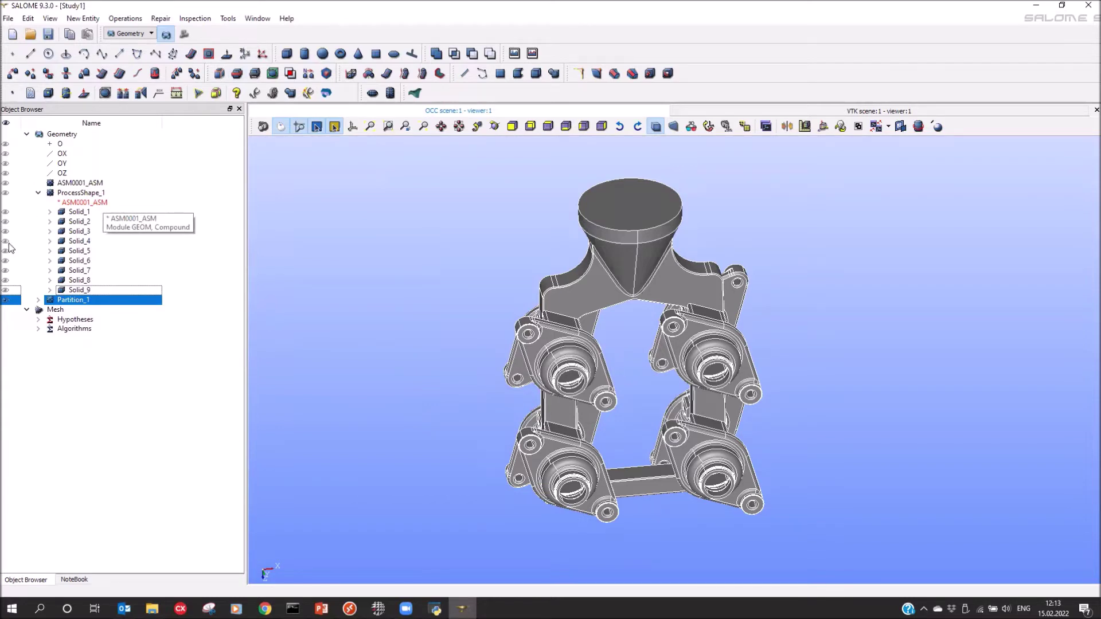
# Explode Partition_1 into sub-shapes of type Solid and collapse ProcessShape_1 in the object tree
pyautogui.click(39, 300)
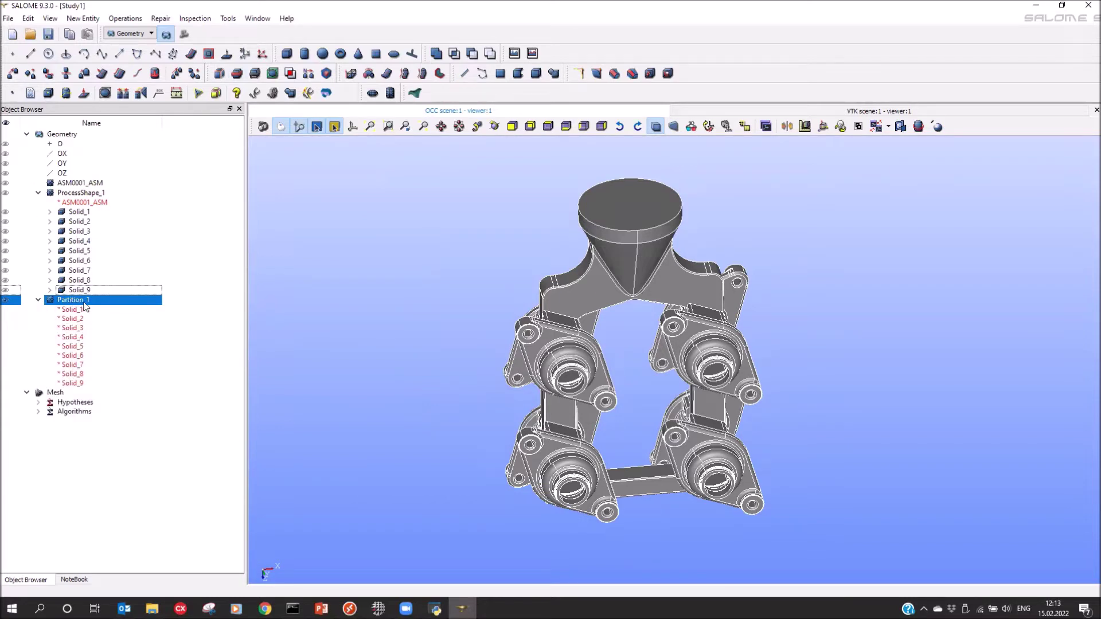
pyautogui.click(222, 76)
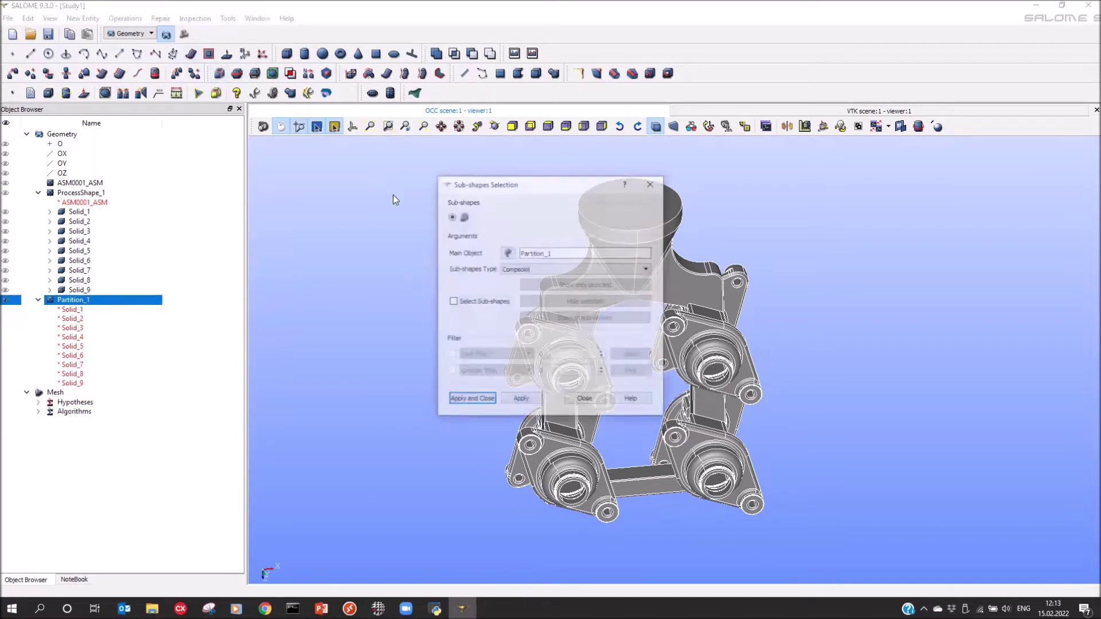
pyautogui.click(522, 270)
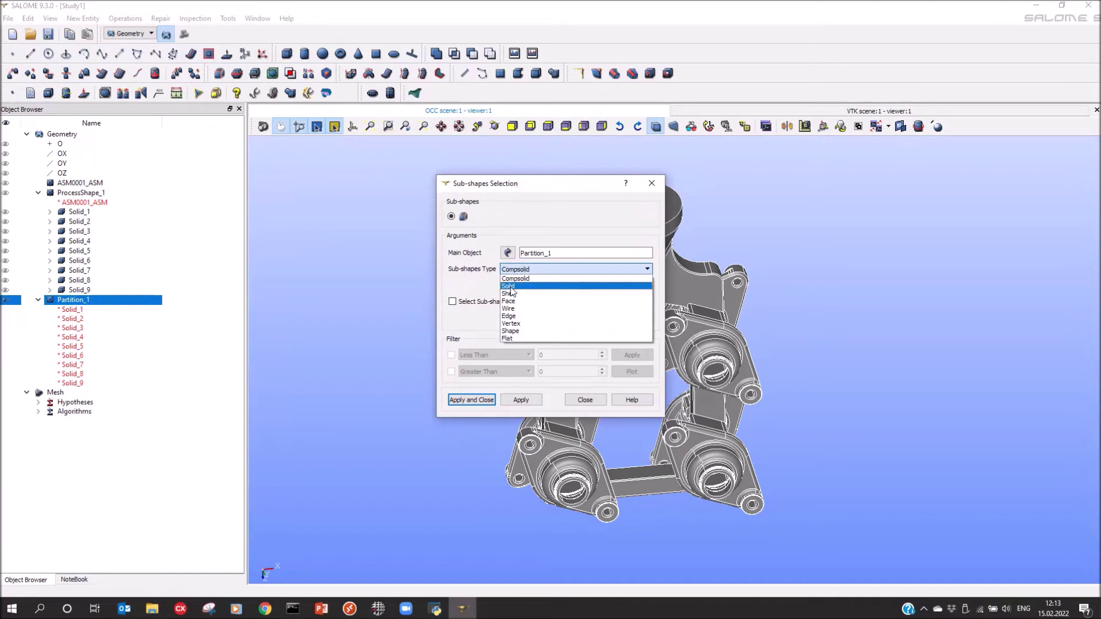
pyautogui.click(510, 278)
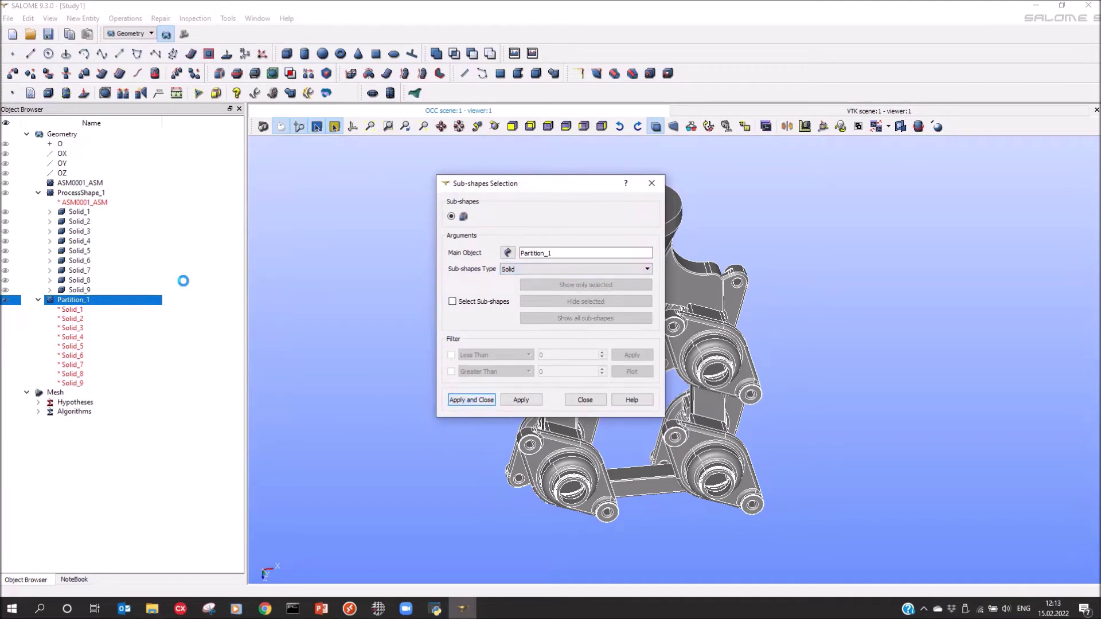
pyautogui.click(38, 193)
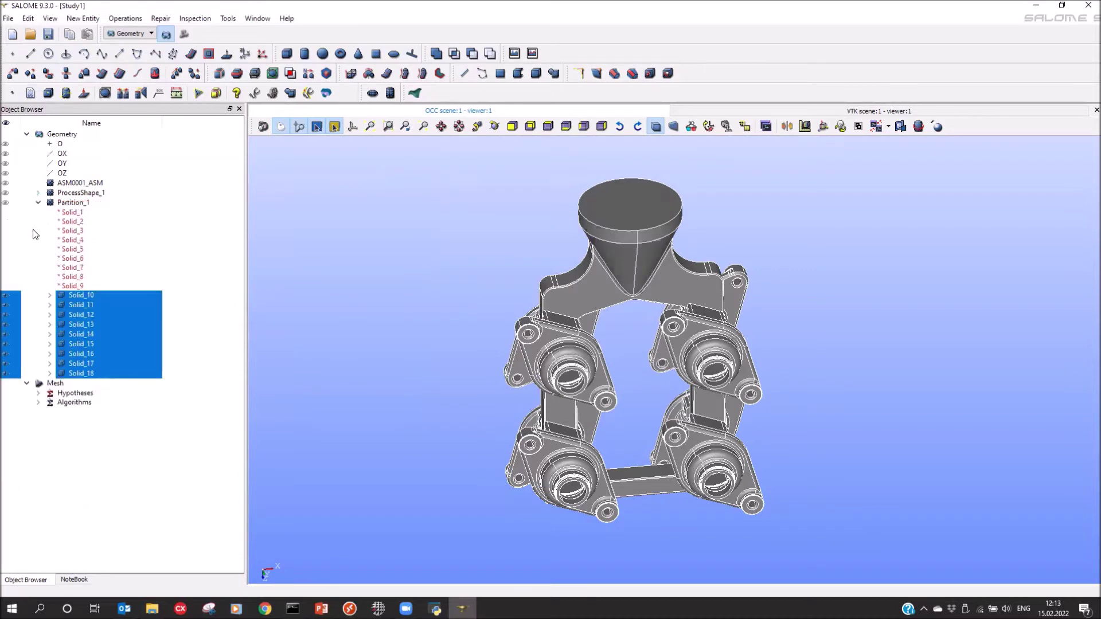
# Identify the gating system solid of Partition_1 in the model and rename it as DS
pyautogui.click(411, 378)
pyautogui.moveTo(411, 378); pyautogui.dragTo(429, 358)
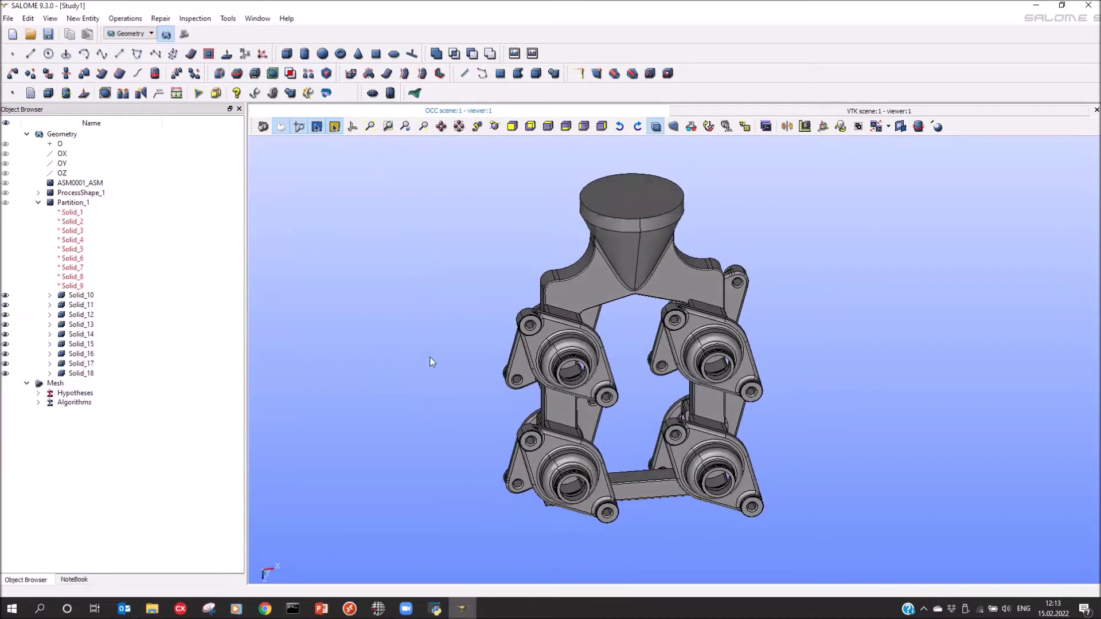
pyautogui.click(597, 285)
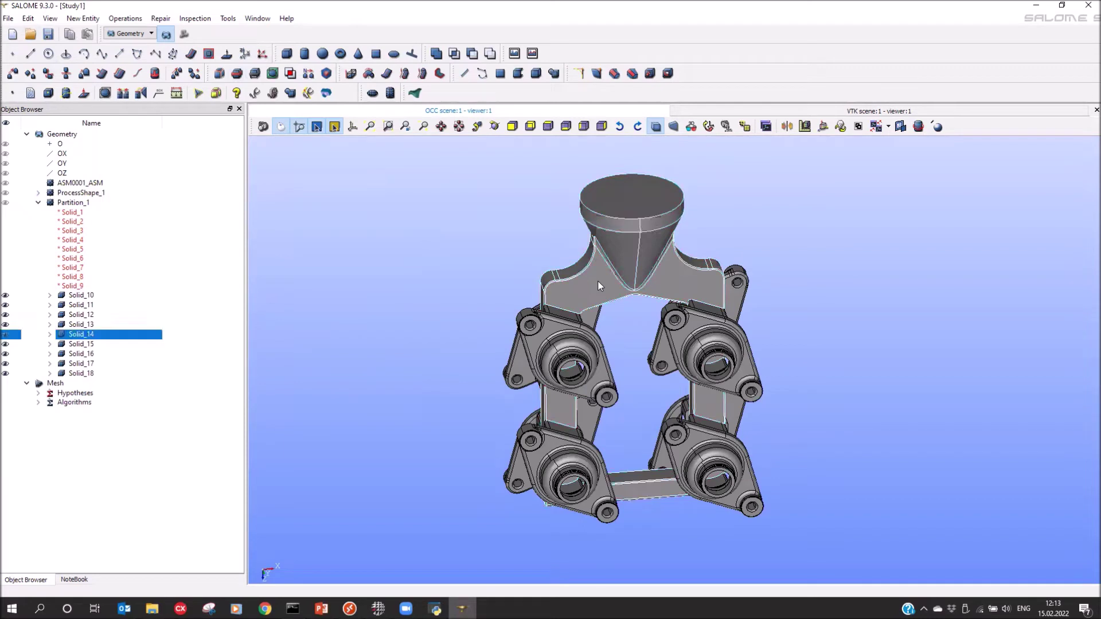
pyautogui.click(105, 337)
pyautogui.write('DS')
pyautogui.press('Return')
# In the Mesh module, create Mesh_1 on Partition_1 with the 2D algorithm NETGEN 1D-2D and hypothesis NETGEN 2D Parameters_1
pyautogui.click(185, 34)
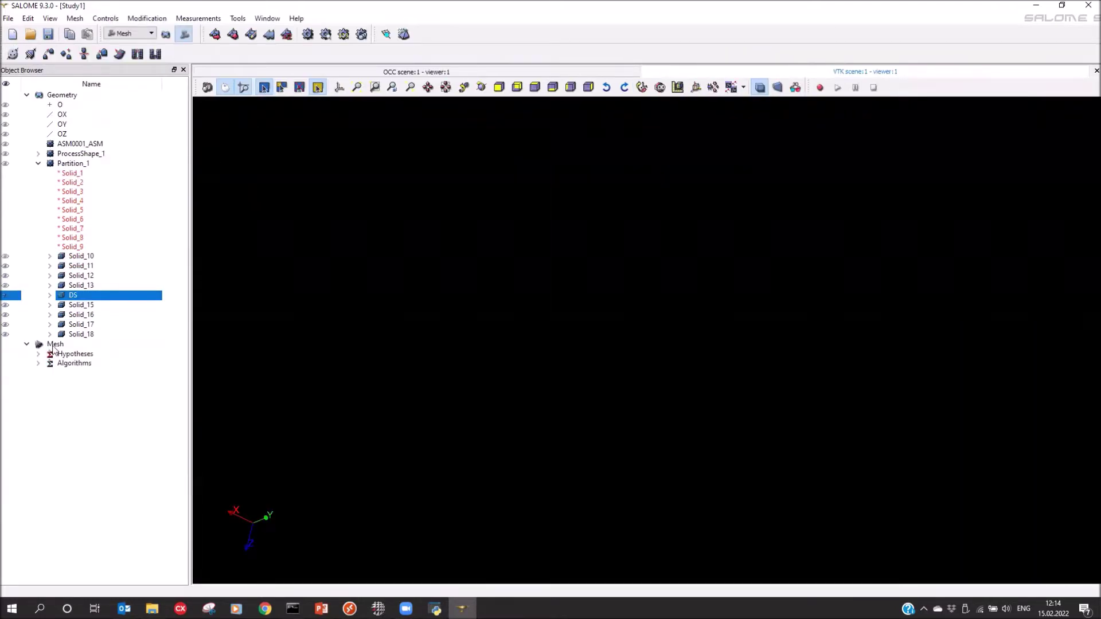
pyautogui.click(78, 166)
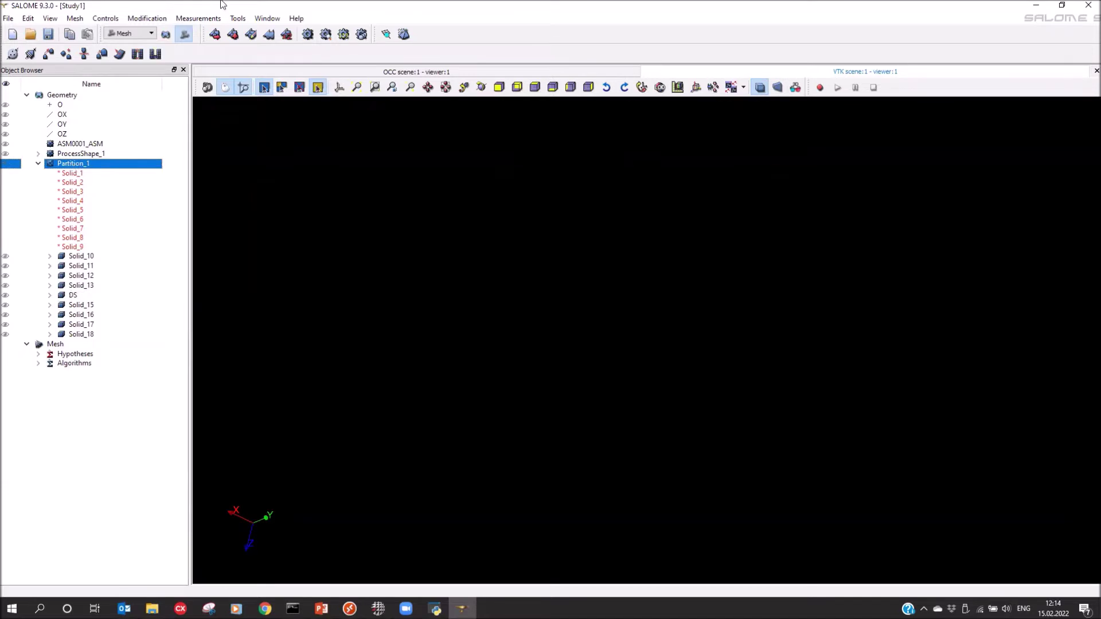
pyautogui.click(215, 35)
pyautogui.click(460, 259)
pyautogui.click(502, 276)
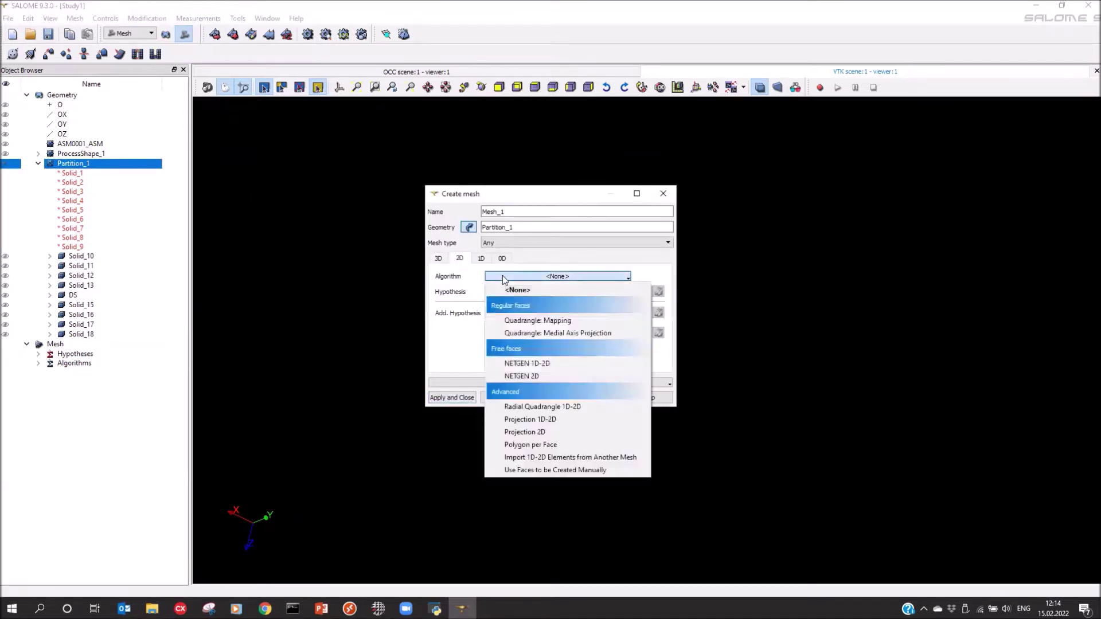
pyautogui.click(516, 364)
pyautogui.click(533, 291)
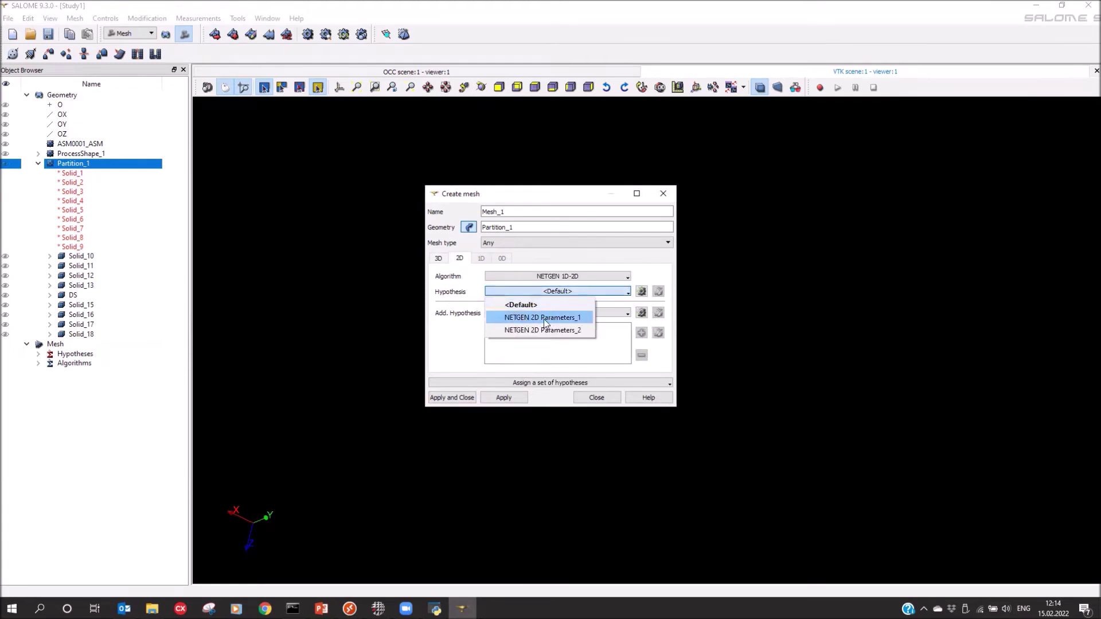
pyautogui.click(543, 330)
pyautogui.click(642, 291)
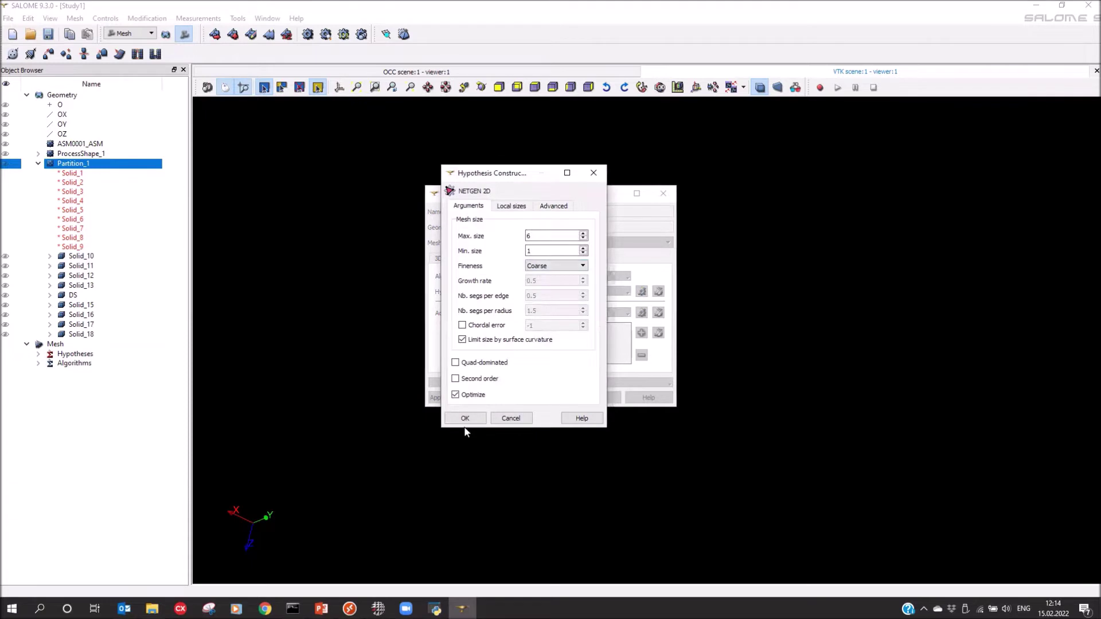
pyautogui.click(464, 419)
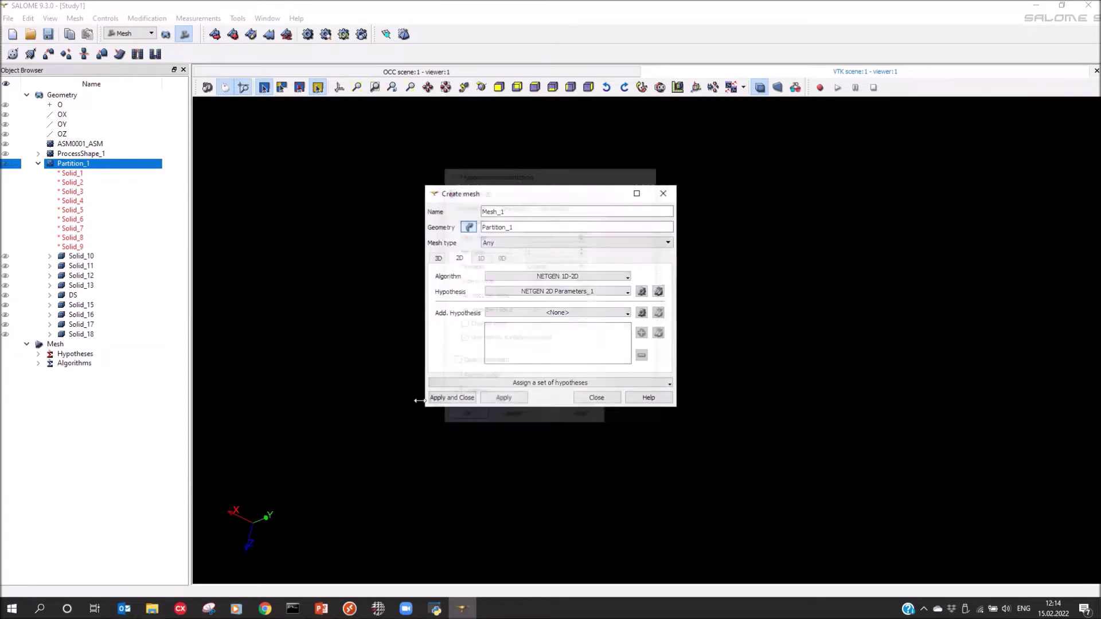
pyautogui.click(451, 398)
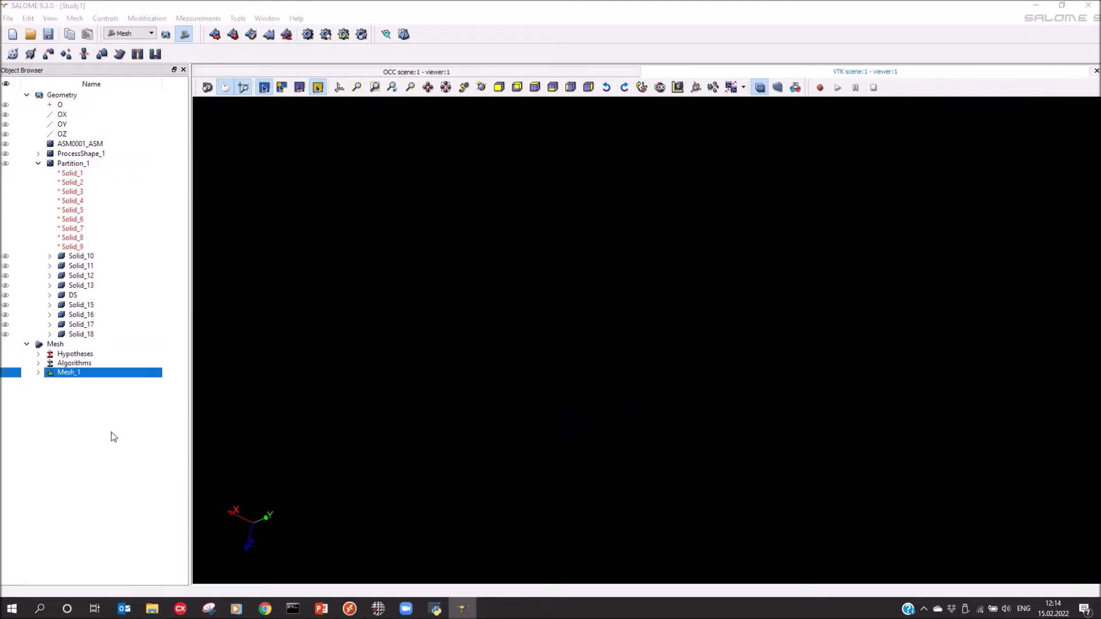
# Create Sub-mesh_1 of Mesh_1 on the eight casting solids, excluding DS, with algorithm NETGEN 1D-2D and hypothesis NETGEN 2D Parameters_2
pyautogui.click(233, 35)
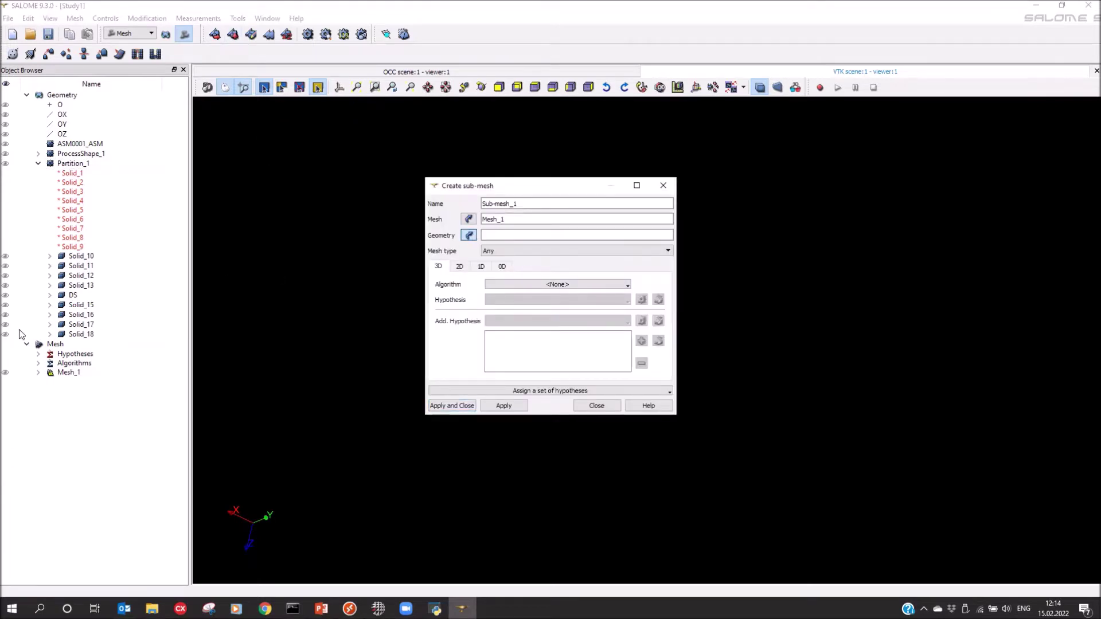
pyautogui.click(78, 256)
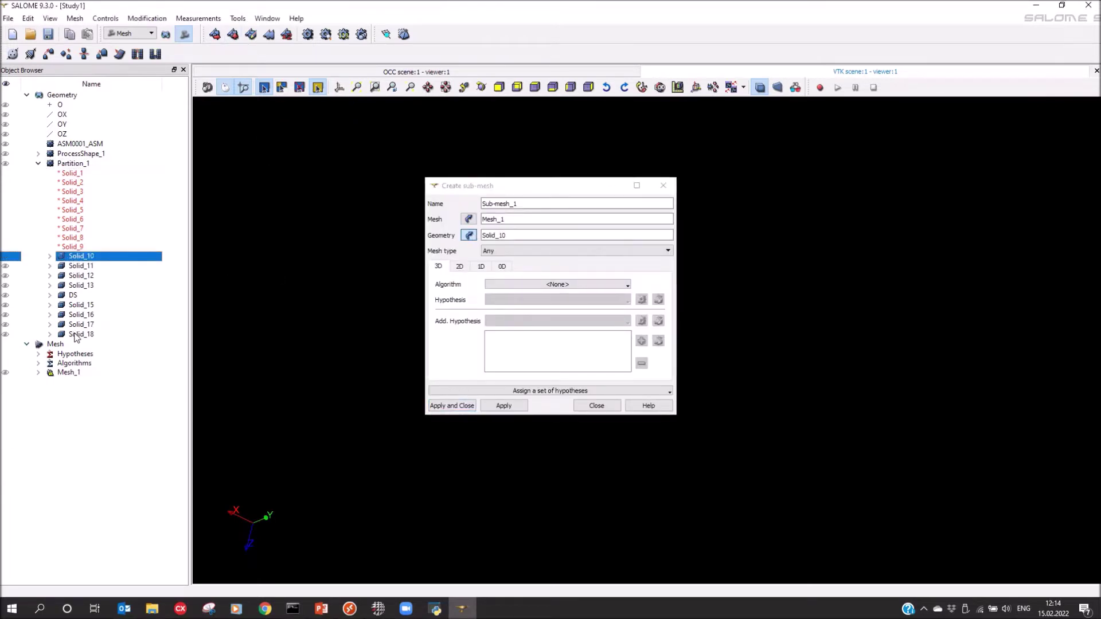
pyautogui.keyDown('shift'); pyautogui.click(75, 335); pyautogui.keyUp('shift')
pyautogui.keyDown('ctrl'); pyautogui.click(78, 296); pyautogui.keyUp('ctrl')
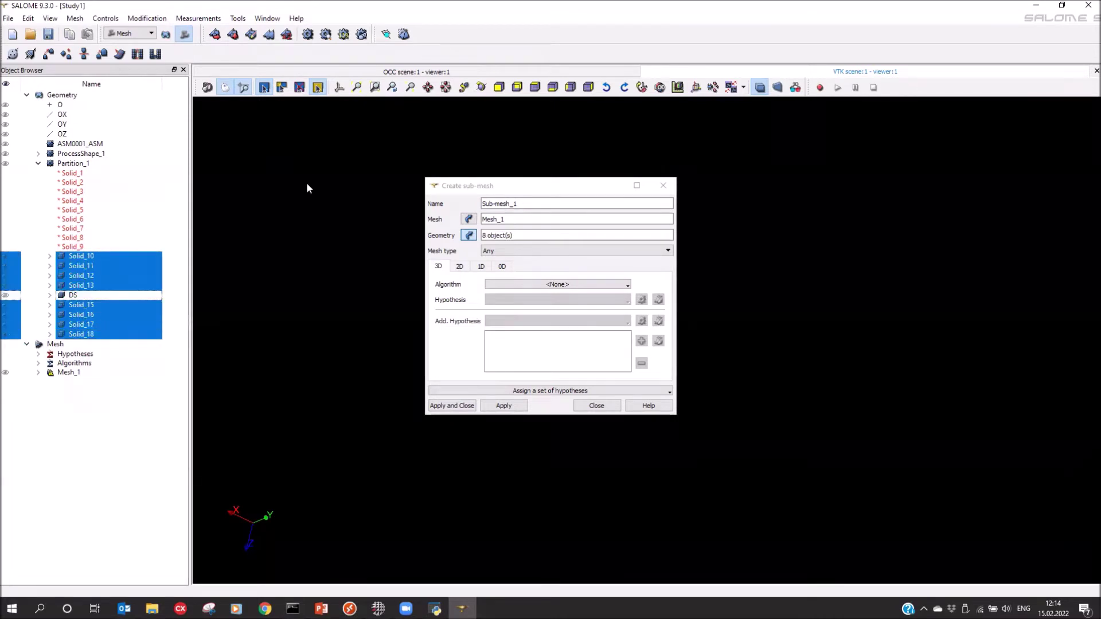
pyautogui.click(460, 266)
pyautogui.click(507, 284)
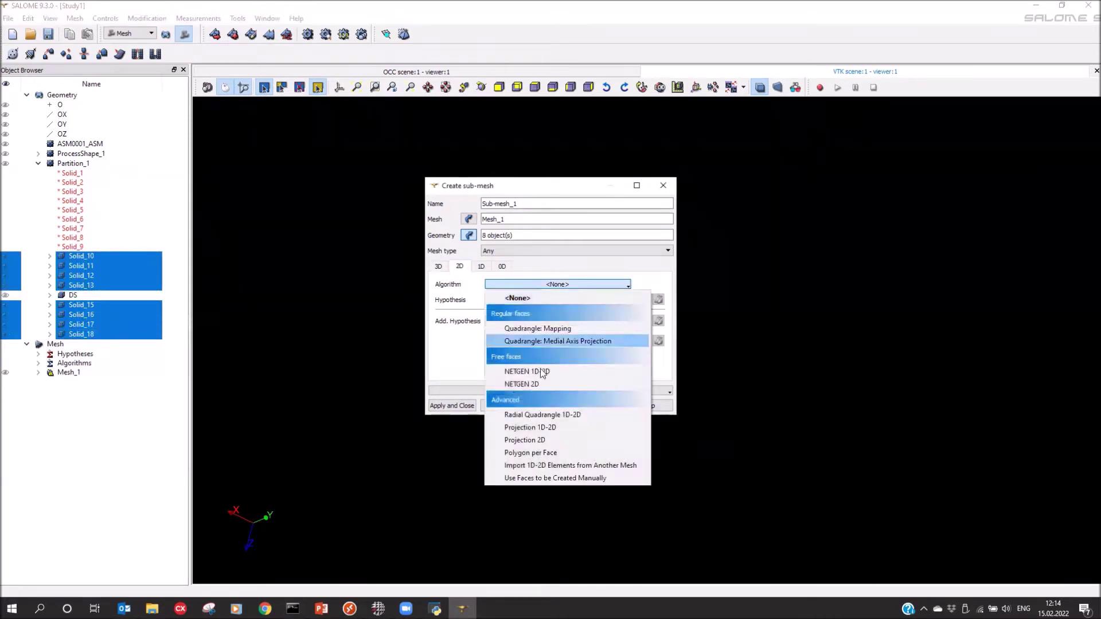
pyautogui.click(541, 370)
pyautogui.click(526, 298)
pyautogui.click(539, 337)
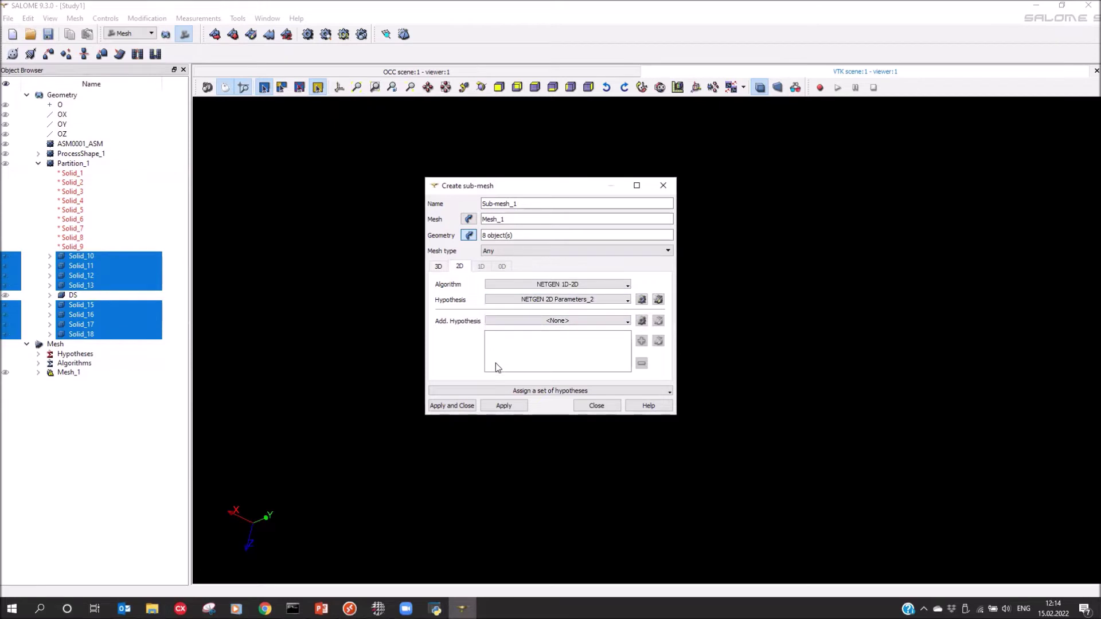
pyautogui.click(446, 407)
# Compute the mesh with its sub-mesh, close the computation report and select Mesh_1
pyautogui.click(305, 32)
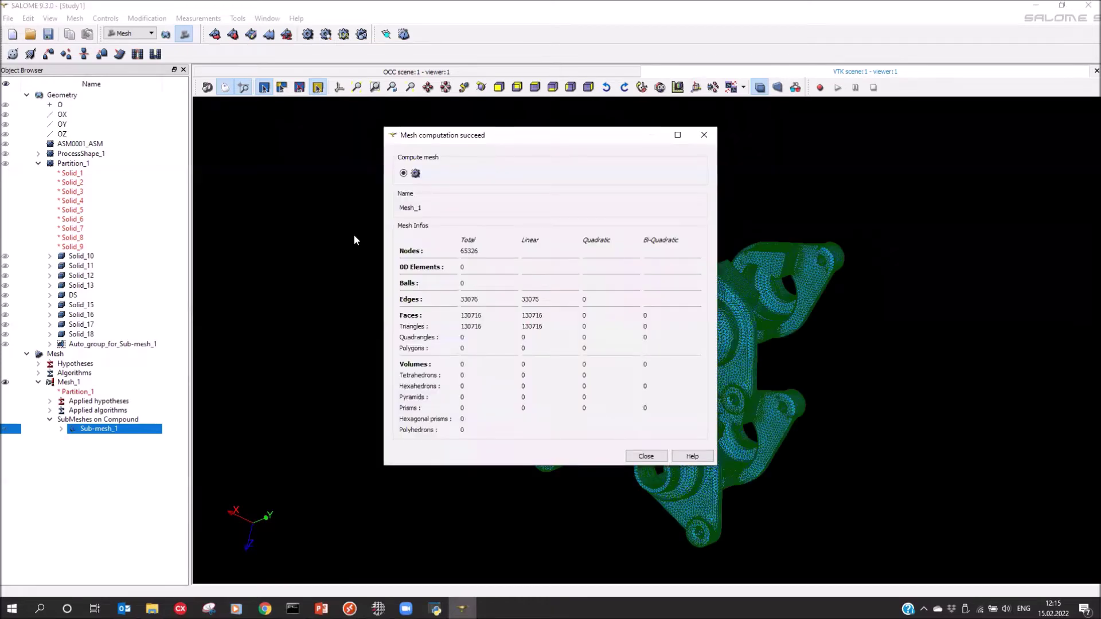
pyautogui.click(704, 135)
pyautogui.click(64, 384)
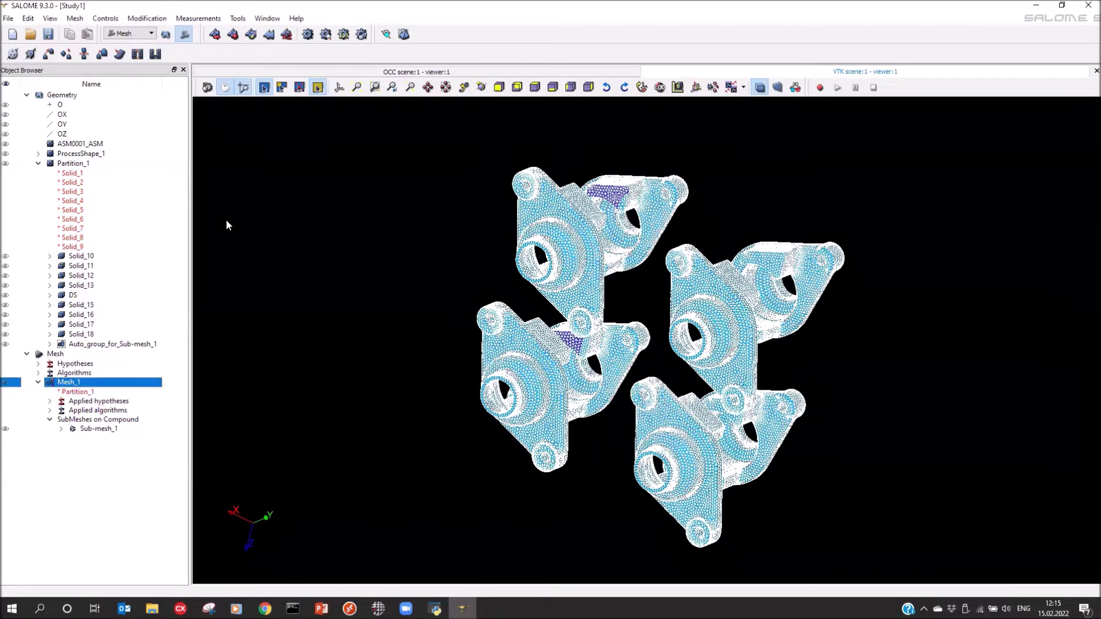
# Edit Mesh_1 and set the fineness of its NETGEN 2D Parameters_1 hypothesis to Moderate
pyautogui.click(308, 34)
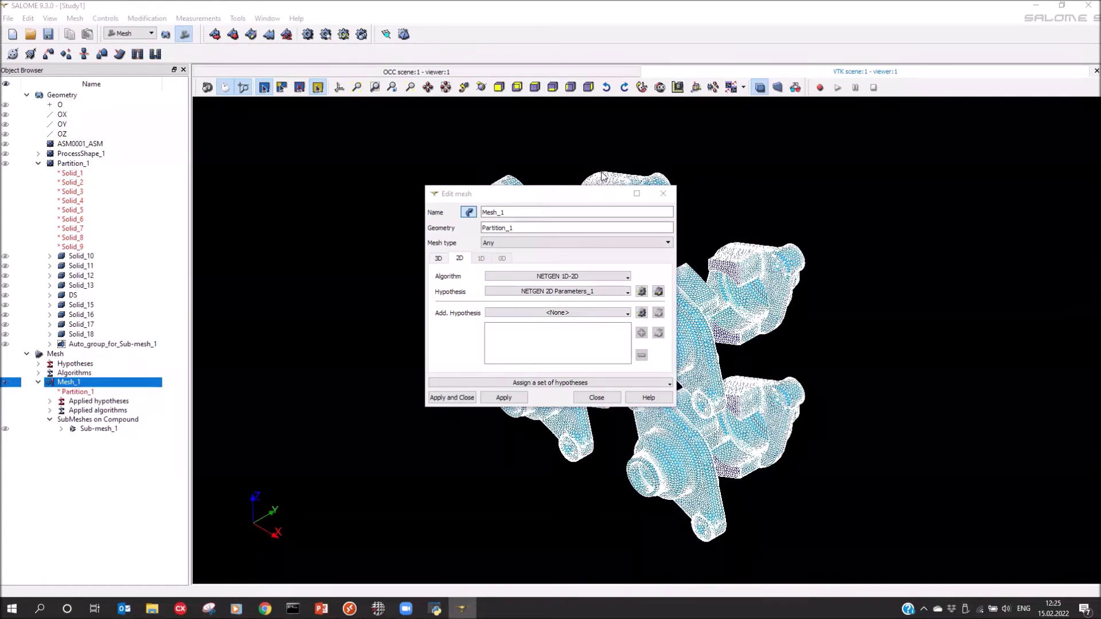
pyautogui.click(641, 292)
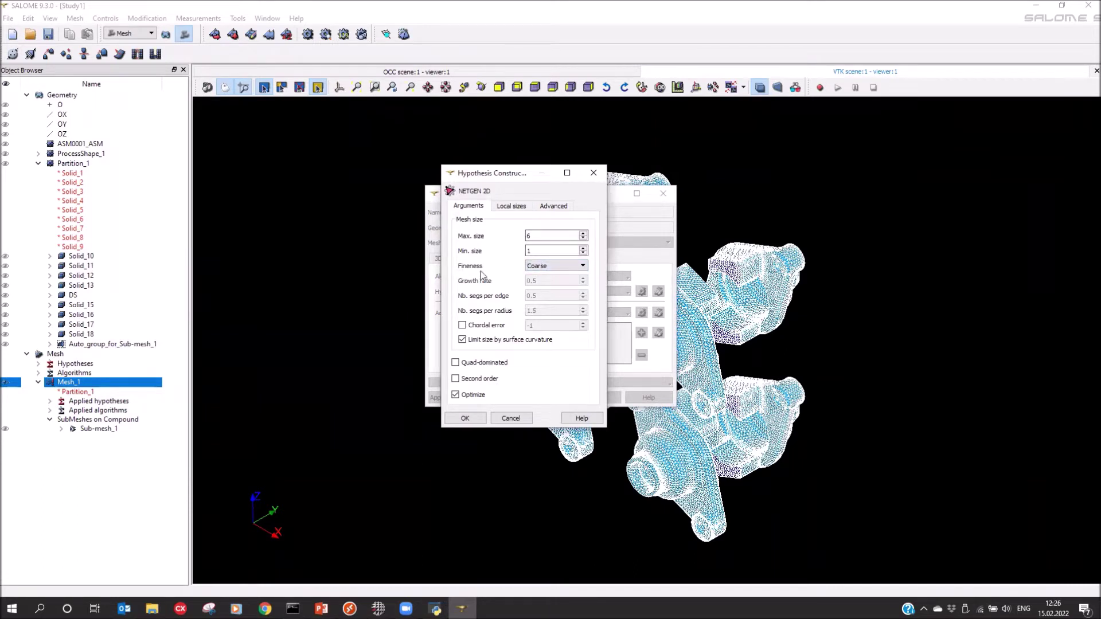
pyautogui.click(555, 266)
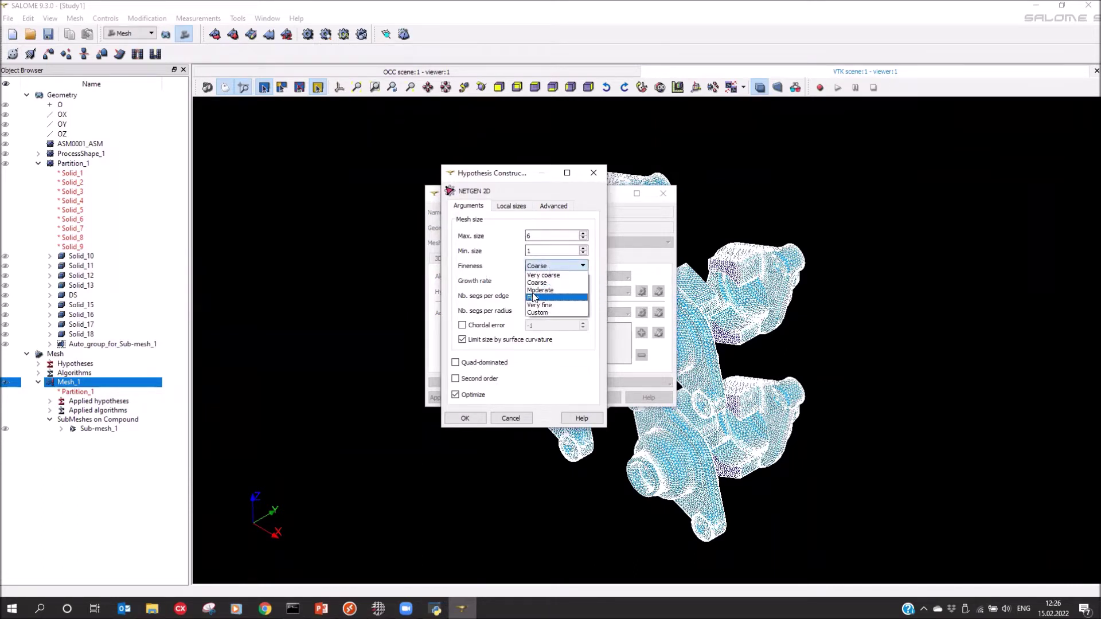
pyautogui.click(539, 290)
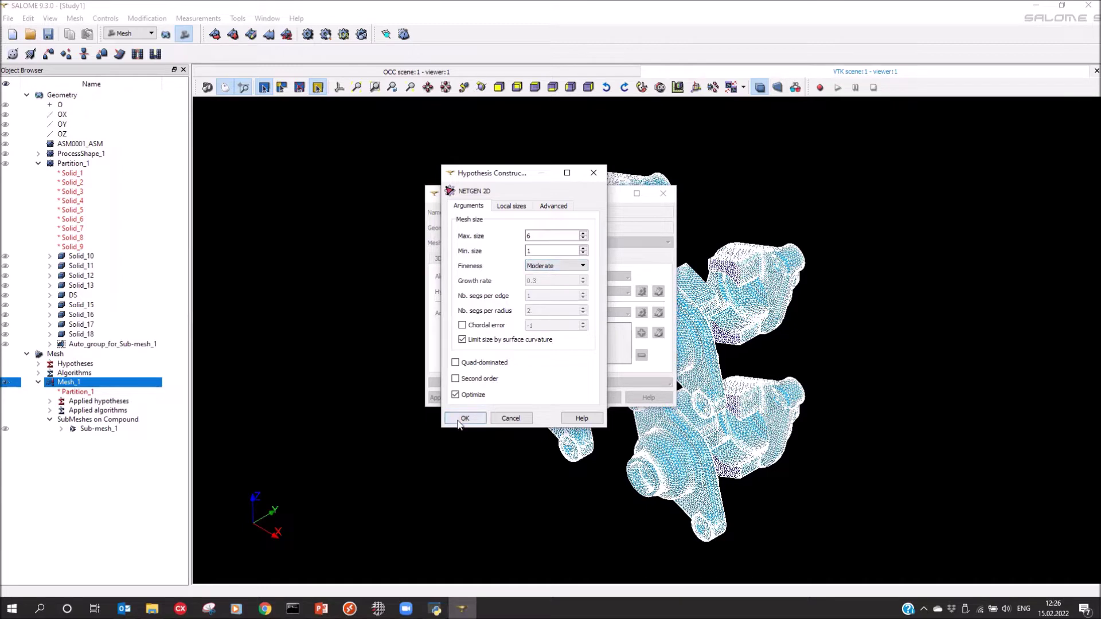
pyautogui.click(465, 418)
pyautogui.click(445, 397)
# Recompute Mesh_1 and inspect the surface mesh on the pouring cup, gating system and castings
pyautogui.click(308, 34)
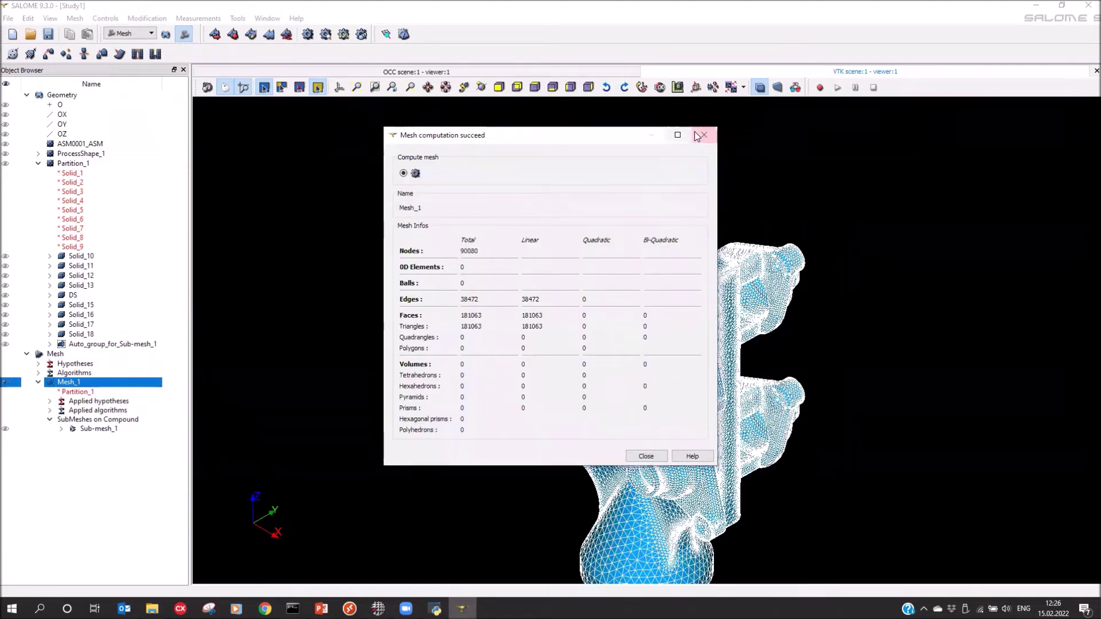
pyautogui.click(709, 138)
pyautogui.moveTo(611, 430); pyautogui.dragTo(624, 189)
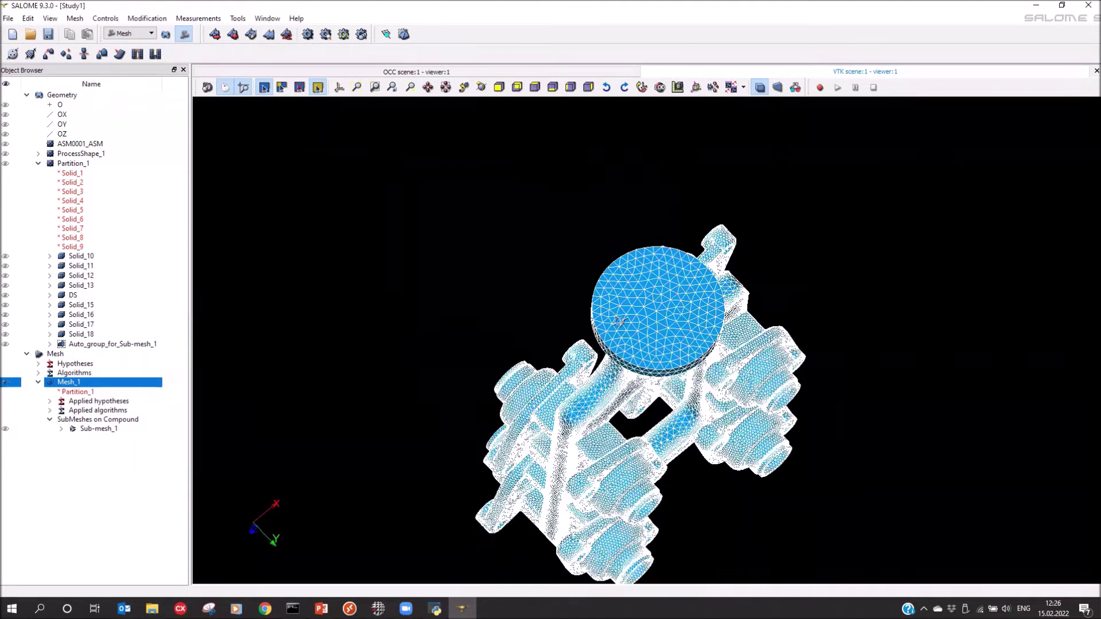
pyautogui.moveTo(615, 375); pyautogui.dragTo(363, 349)
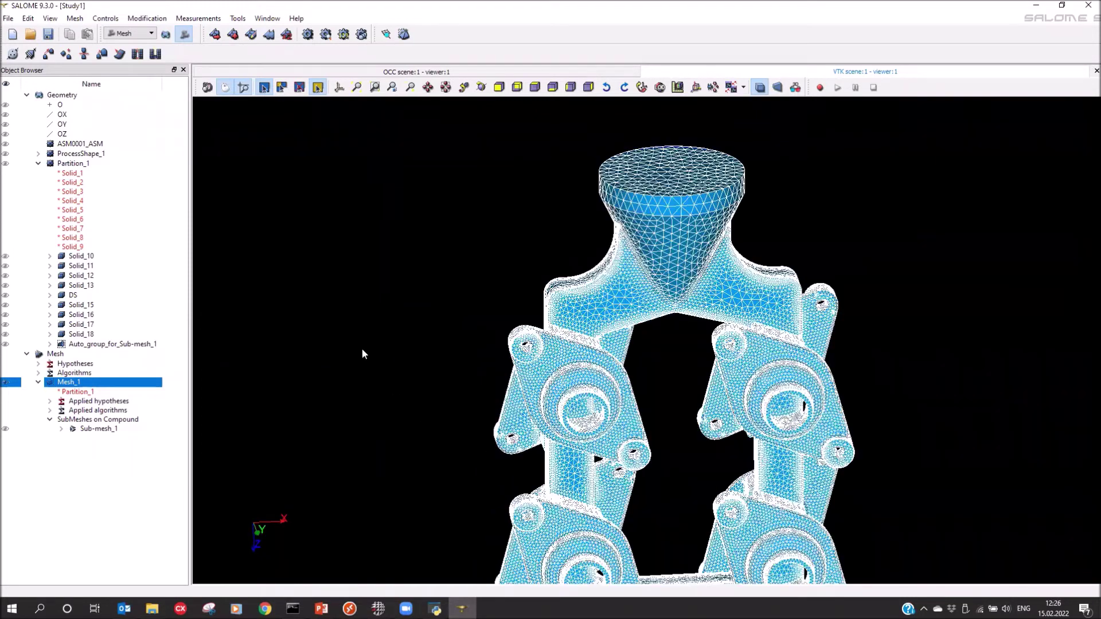
# Check the 2D mesh quality of Mesh_1 and correct its poor elements with 7 iterations
pyautogui.scroll(-3, 575, 486)
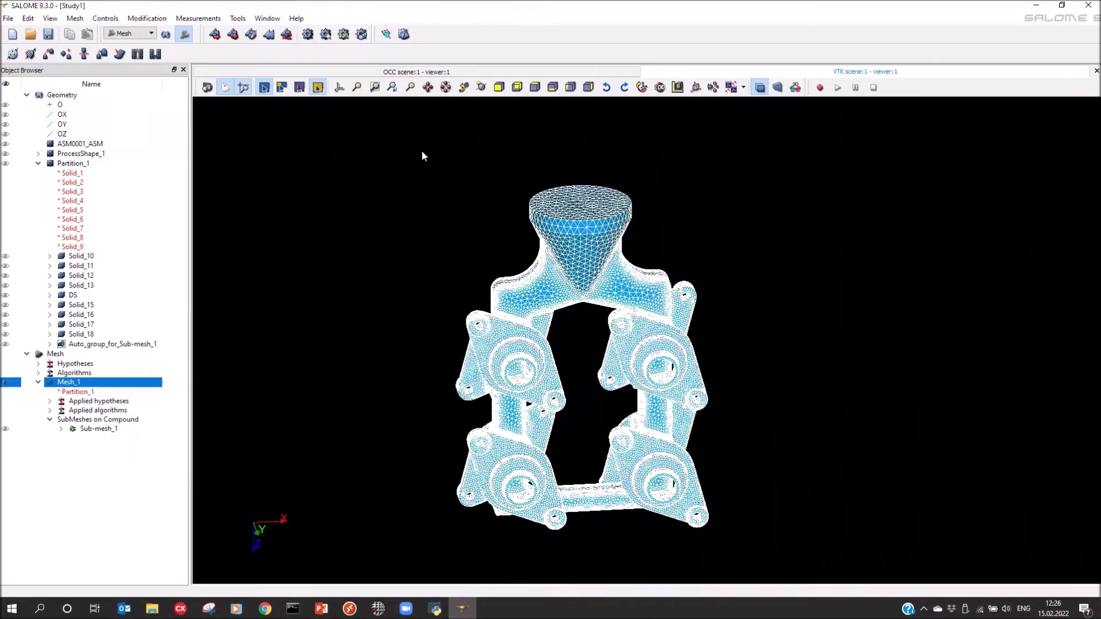
pyautogui.click(386, 34)
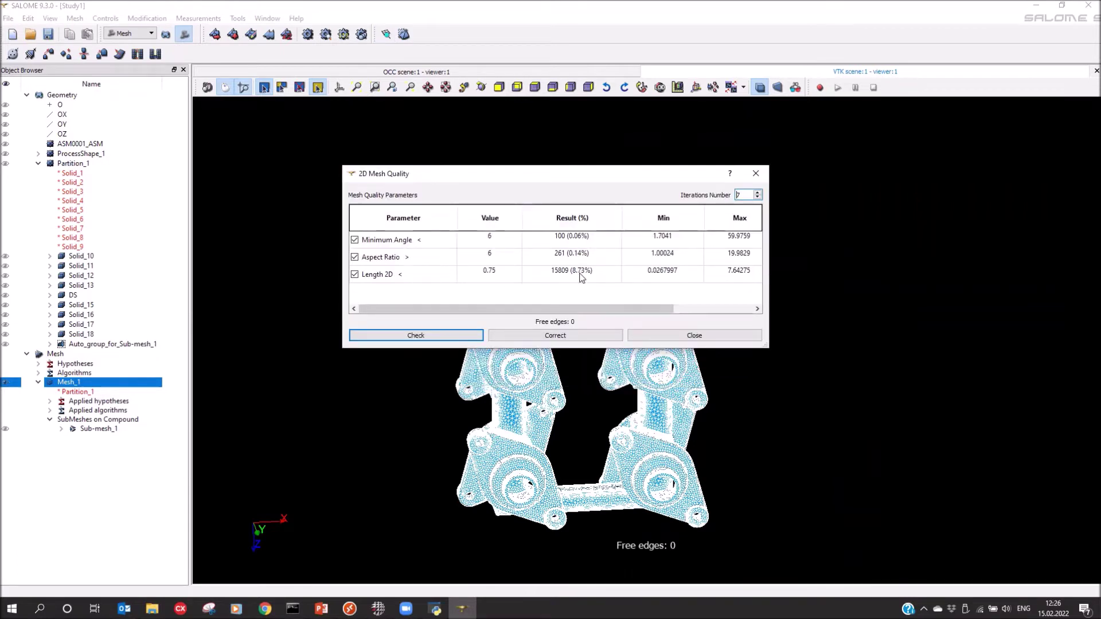
pyautogui.click(542, 340)
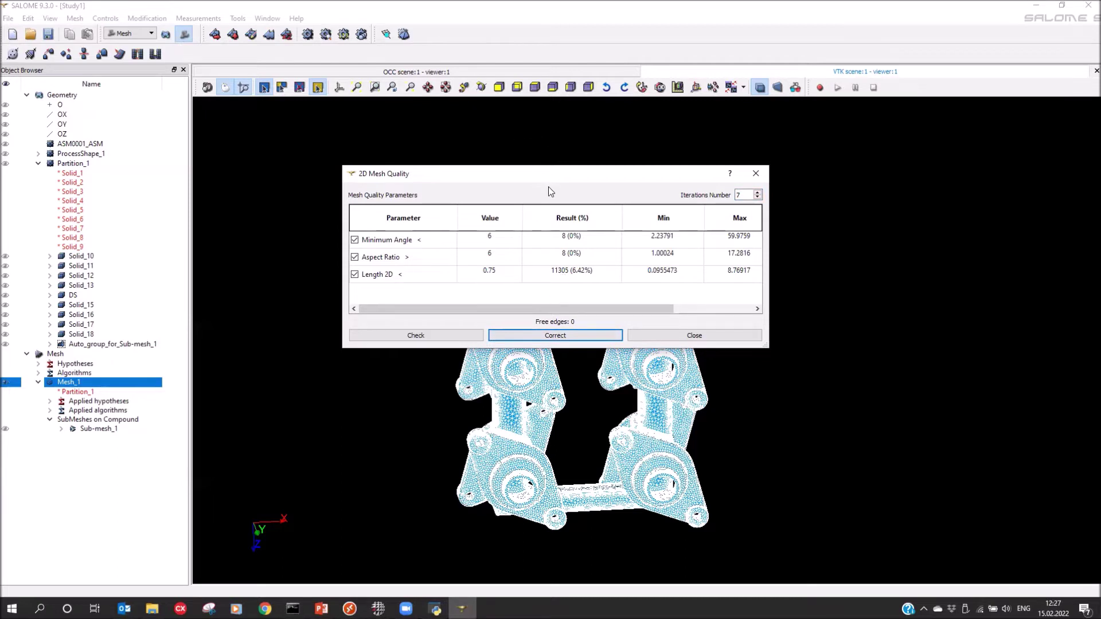
pyautogui.moveTo(541, 179); pyautogui.dragTo(547, 180)
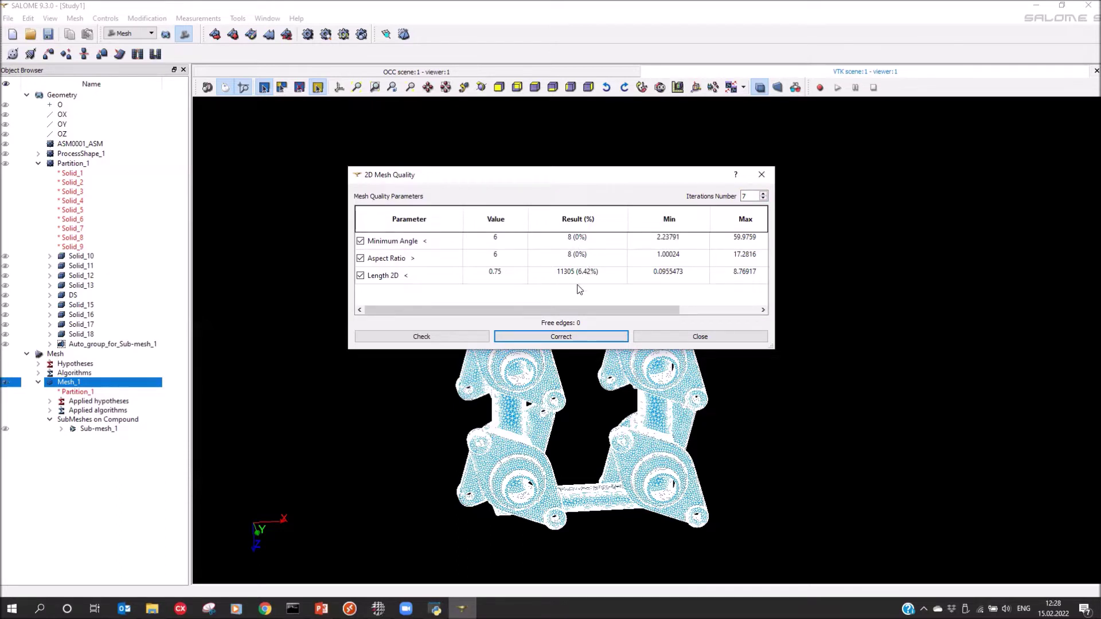
pyautogui.click(763, 175)
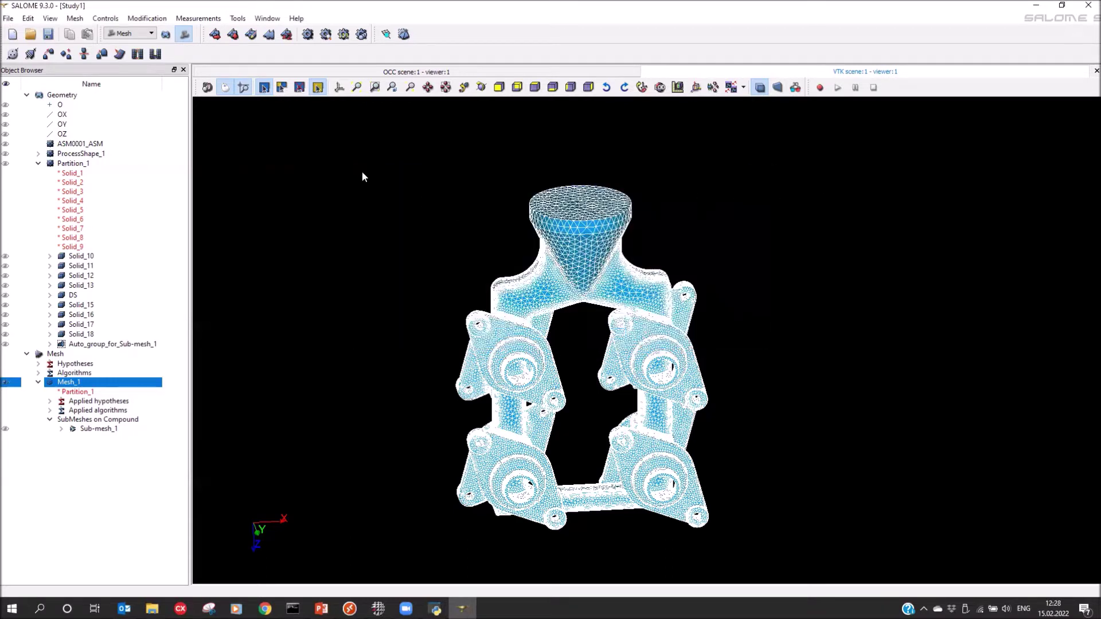
# Compute the 3D mesh for Mesh_1, close the computation report and reselect Mesh_1
pyautogui.click(403, 35)
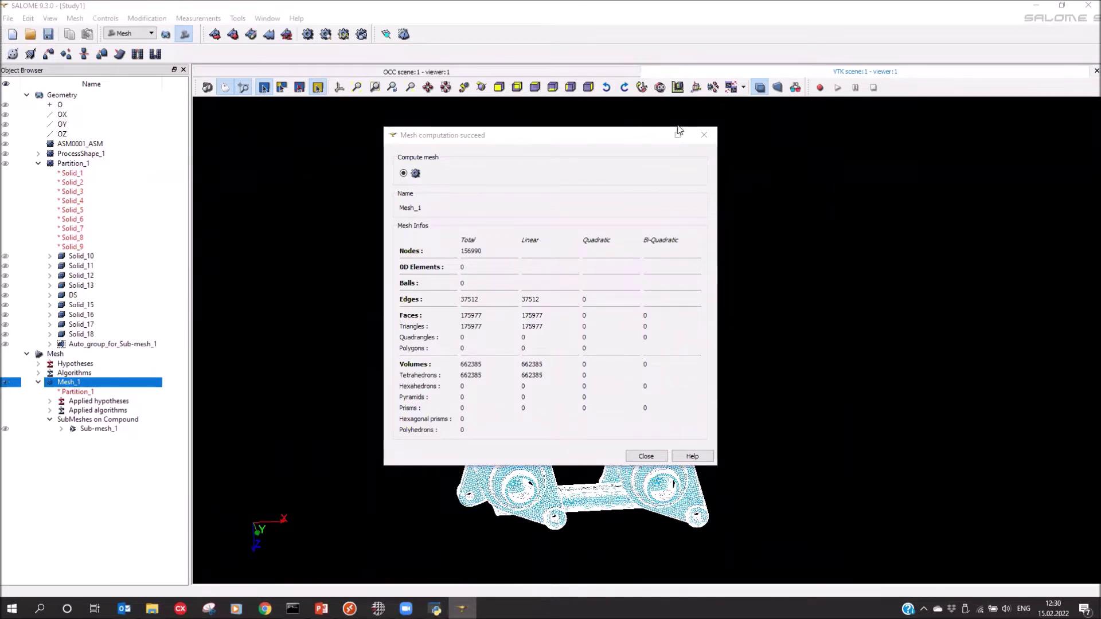
pyautogui.click(710, 137)
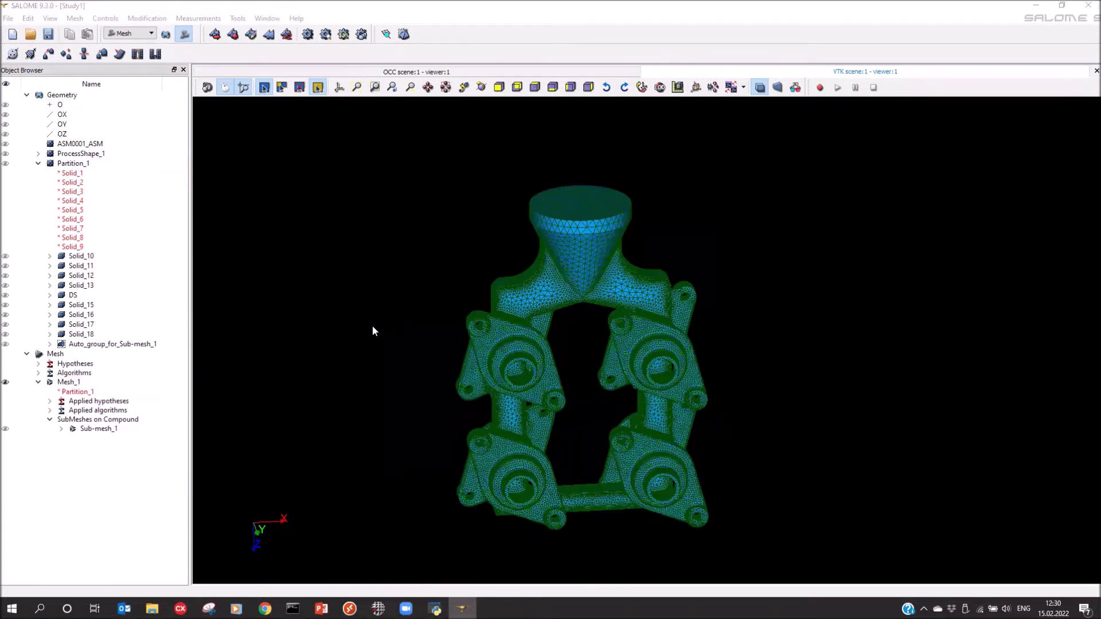
pyautogui.click(64, 382)
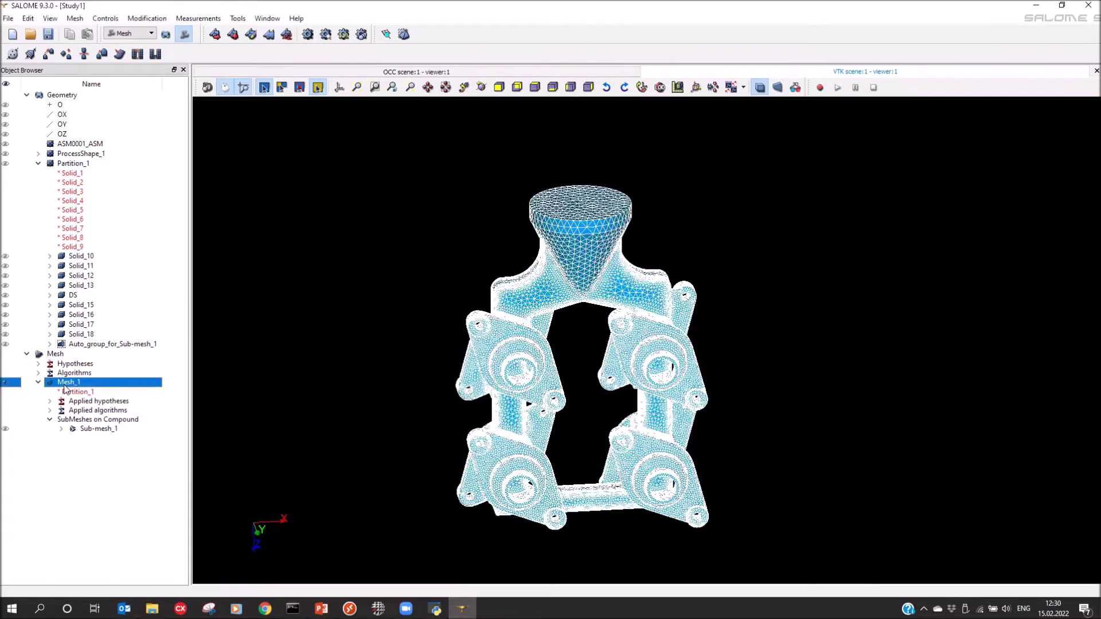
# Create element groups in Mesh_1 from the geometry of all nine solids, Solid_10 through Solid_18 including DS
pyautogui.rightClick(64, 384)
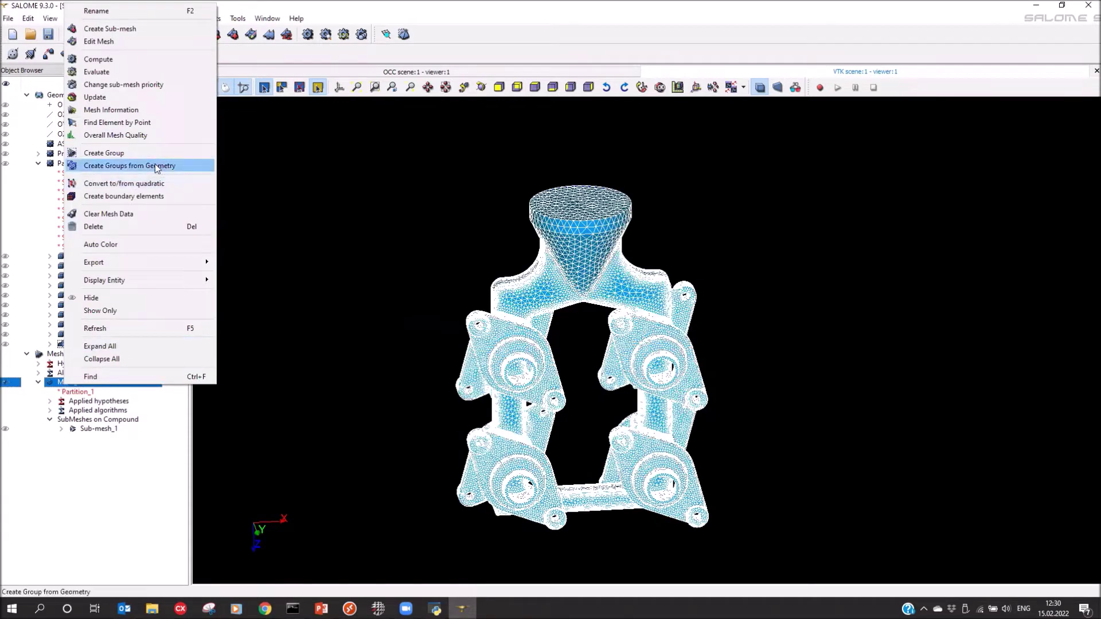
pyautogui.click(122, 166)
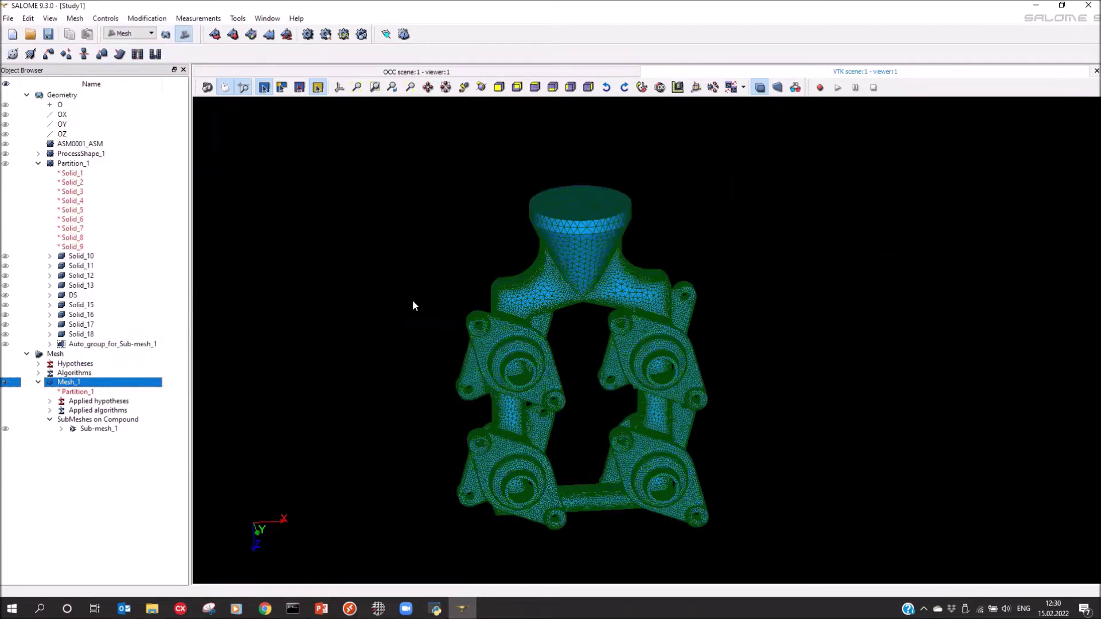
pyautogui.click(80, 257)
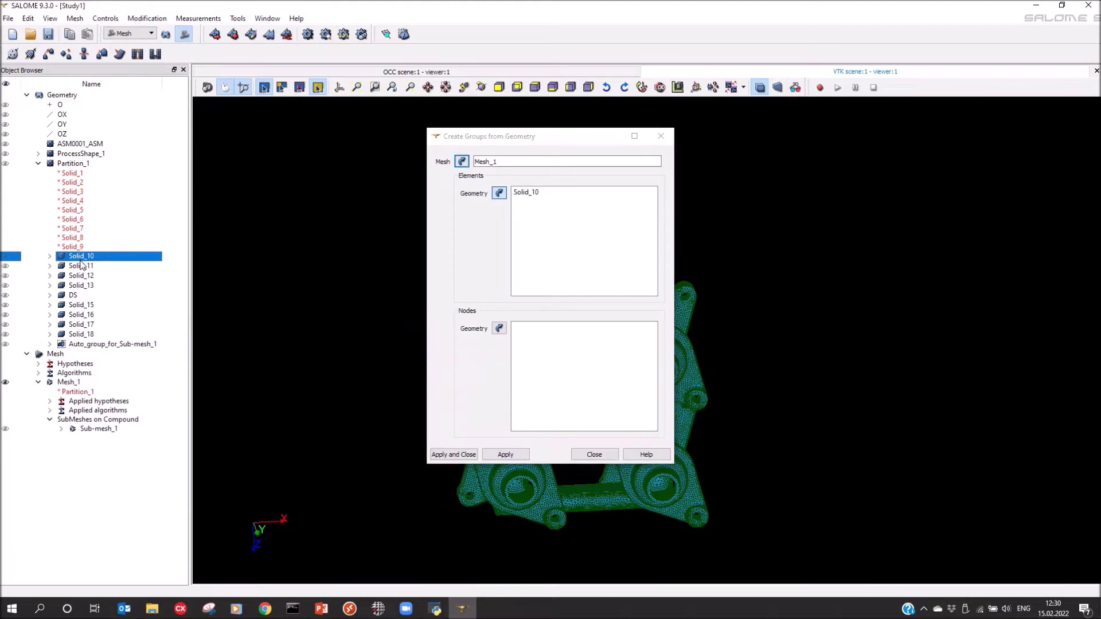
pyautogui.keyDown('shift'); pyautogui.click(76, 335); pyautogui.keyUp('shift')
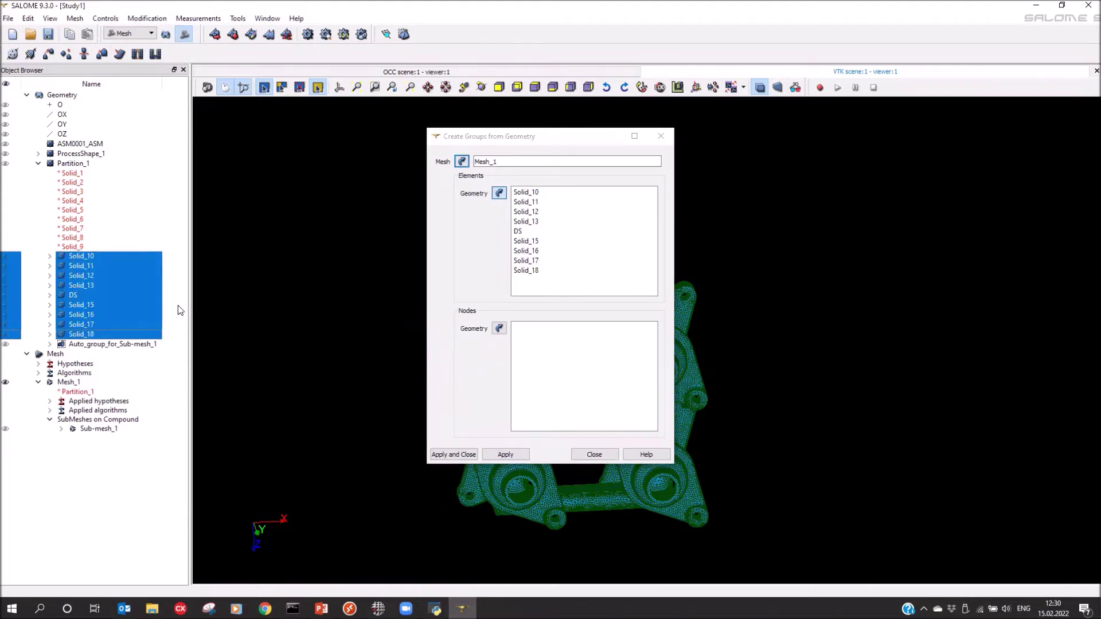
pyautogui.click(445, 455)
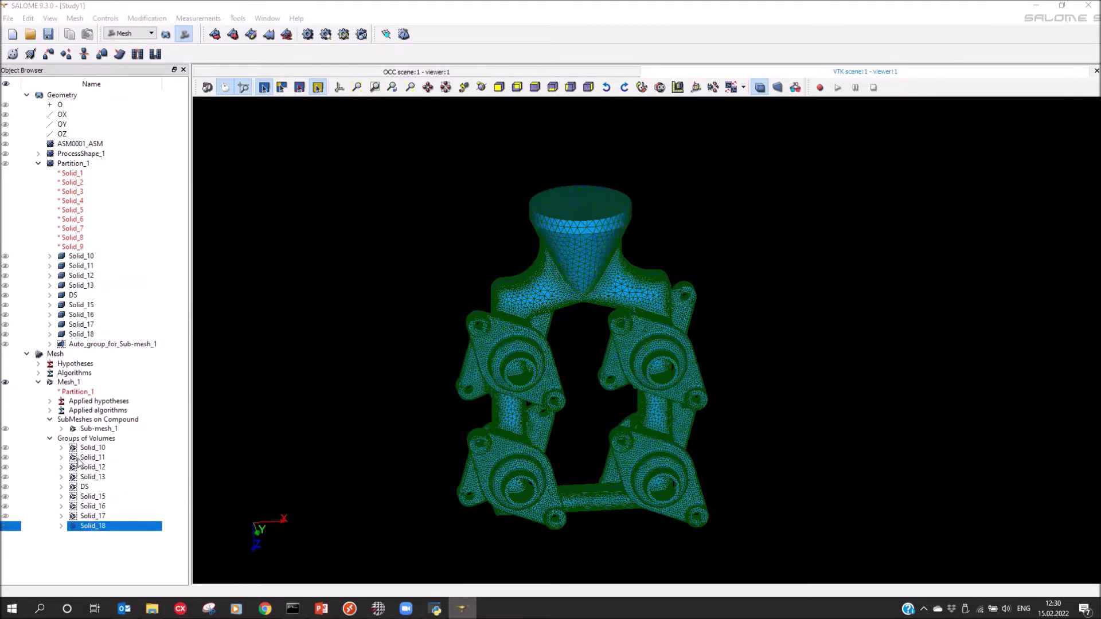
# Export Mesh_1 as a MED 4.0 file named Mesh_1 in the Investment Casting Model folder
pyautogui.rightClick(63, 382)
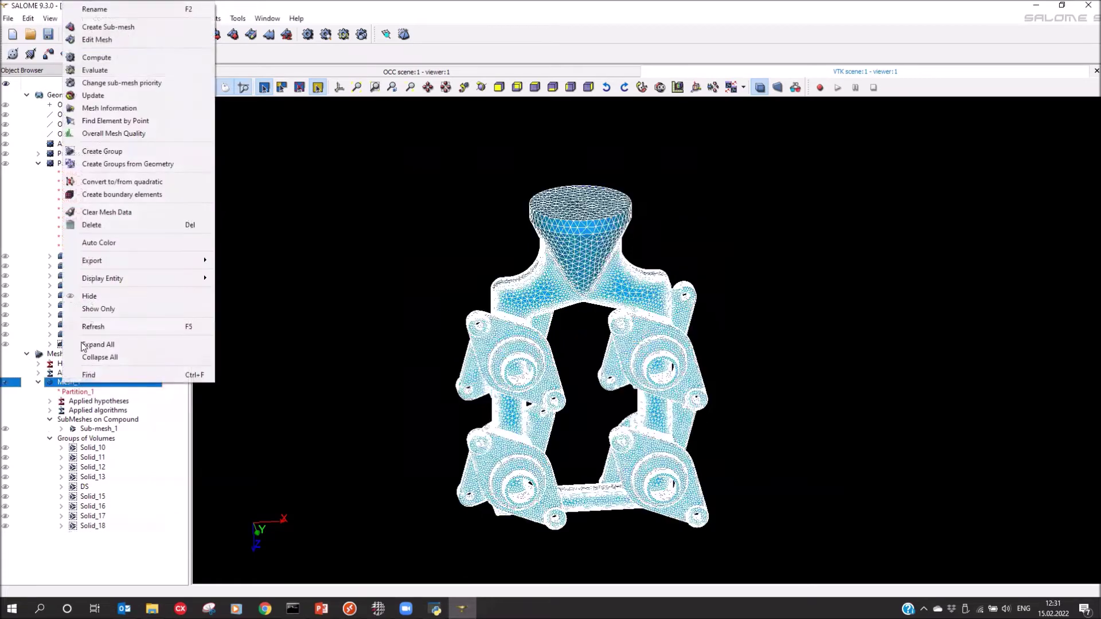
pyautogui.moveTo(189, 261)
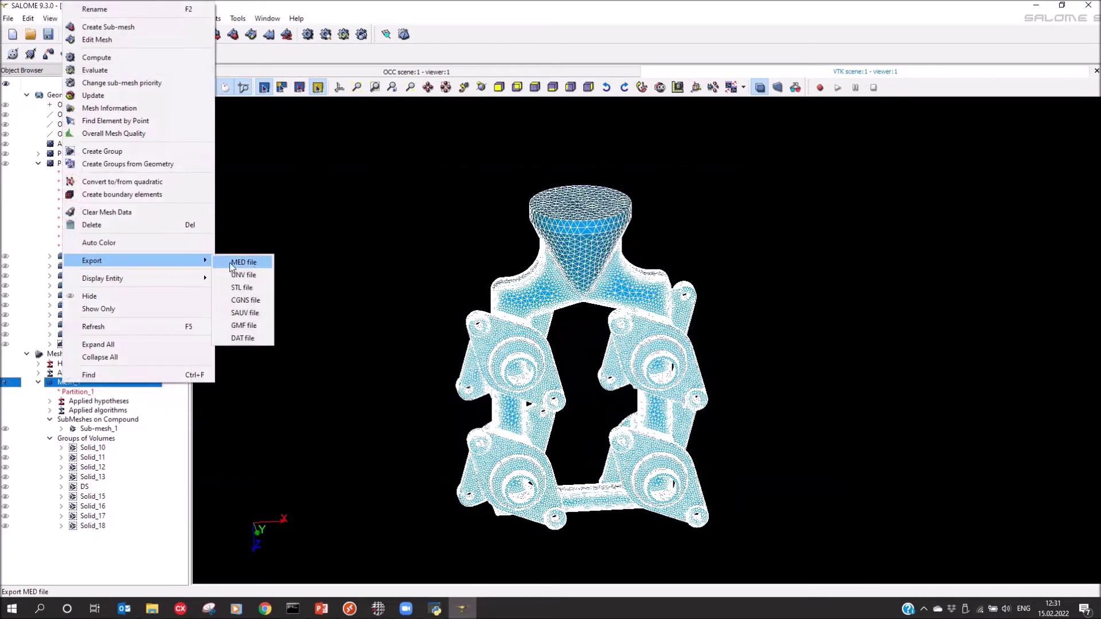
pyautogui.click(241, 262)
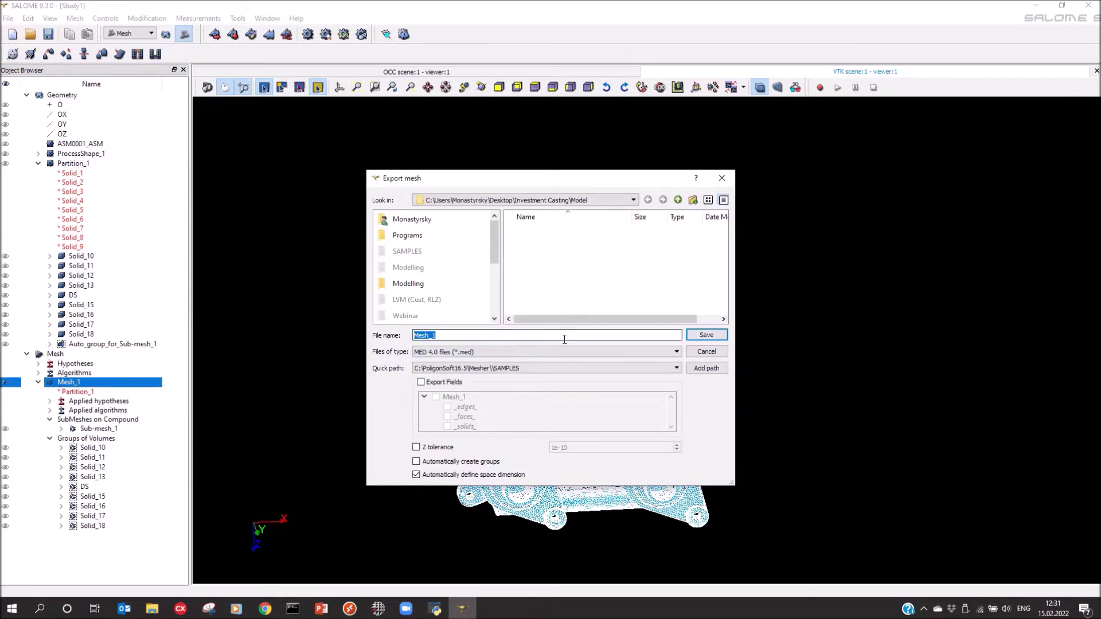
pyautogui.click(700, 343)
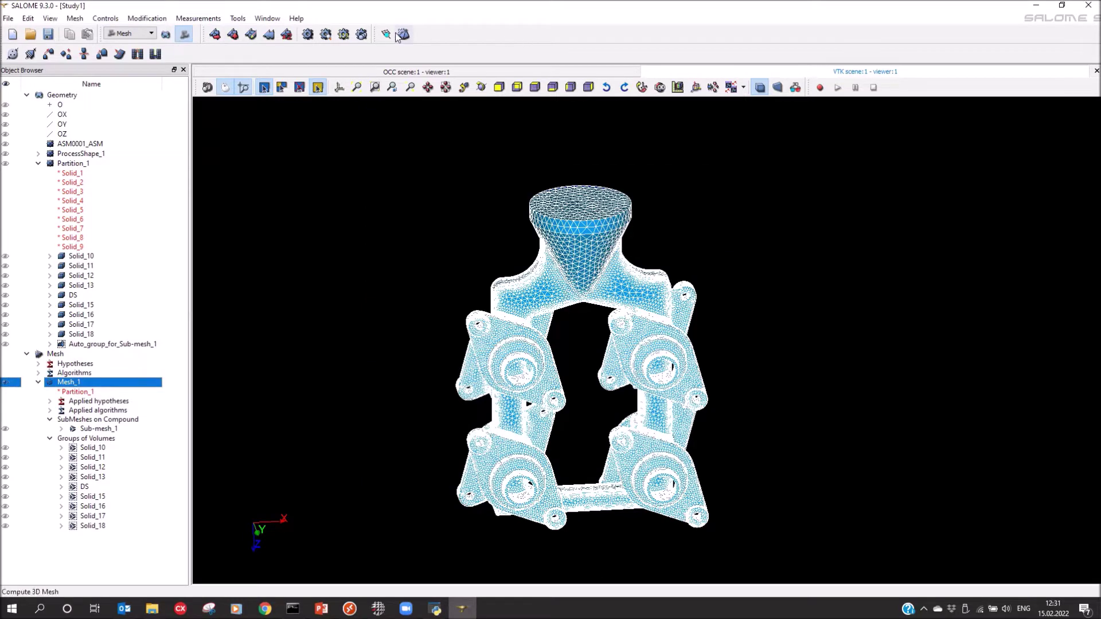
# Save the study as Study1.hdf in the Model folder, and quit SALOME with its servers shut down
pyautogui.click(49, 35)
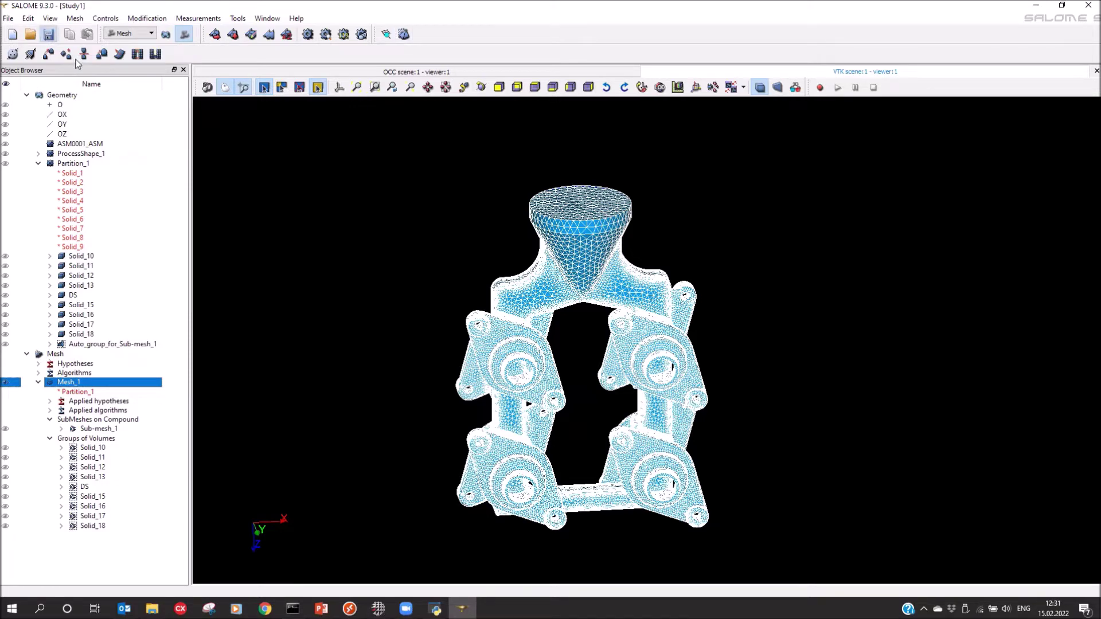
pyautogui.click(712, 380)
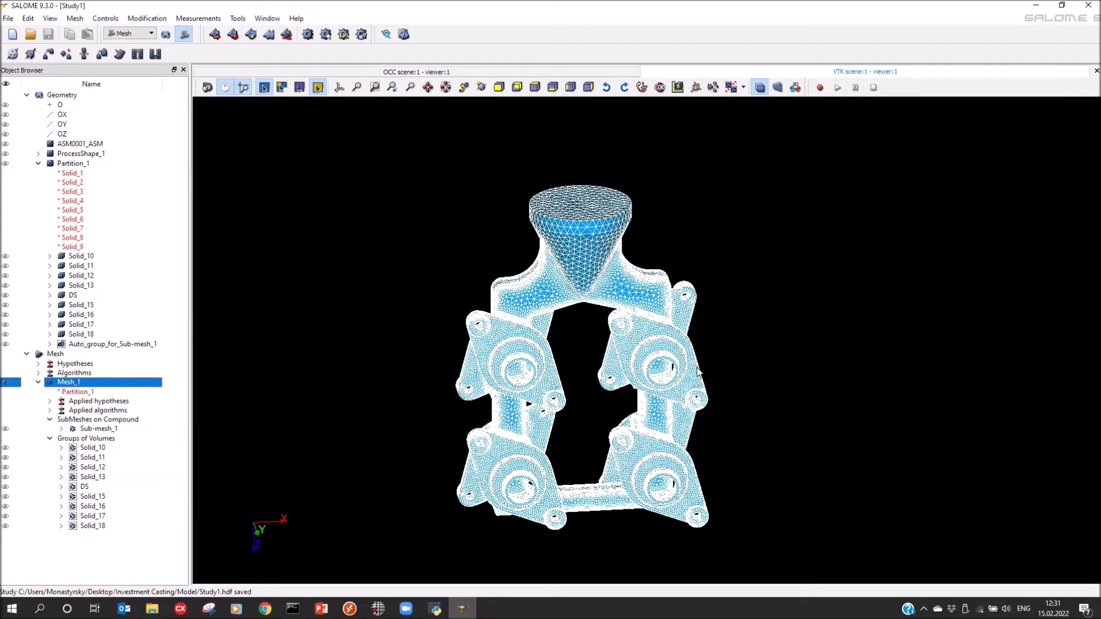
pyautogui.click(1088, 5)
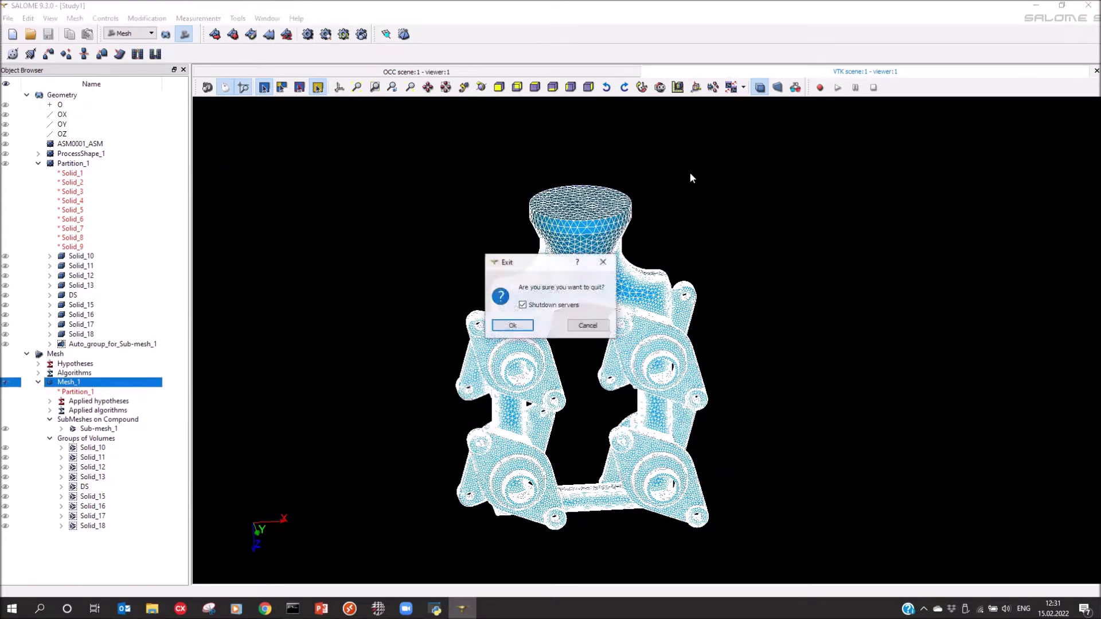
pyautogui.click(512, 326)
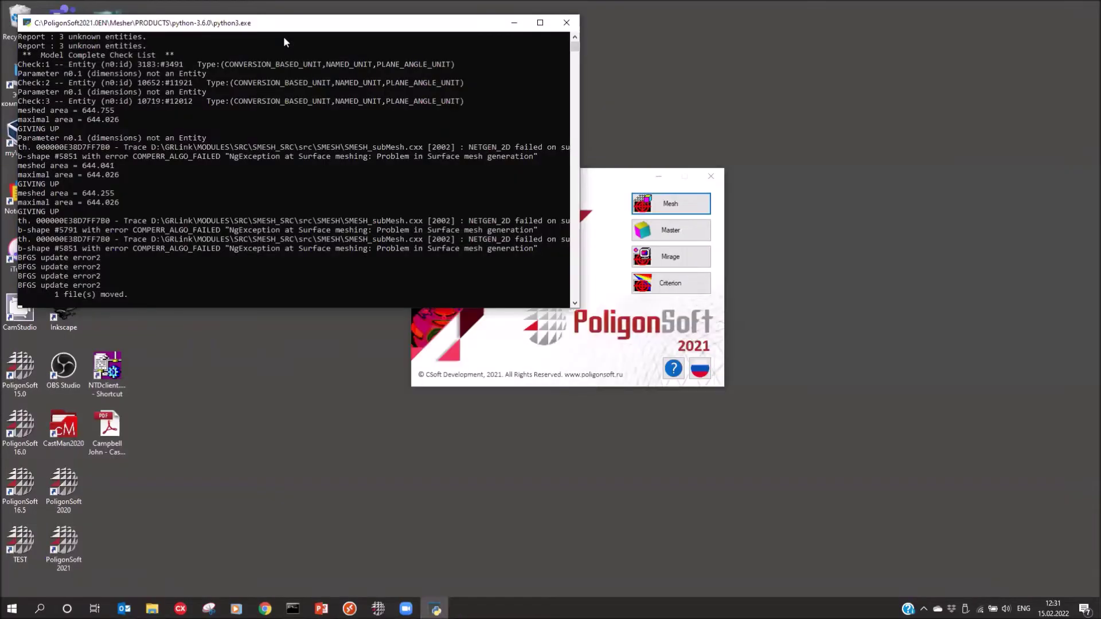
# Clear the mesher console window out of the way and launch the Master module from the PoligonSoft launcher
pyautogui.moveTo(283, 25); pyautogui.dragTo(398, 157)
pyautogui.click(697, 211)
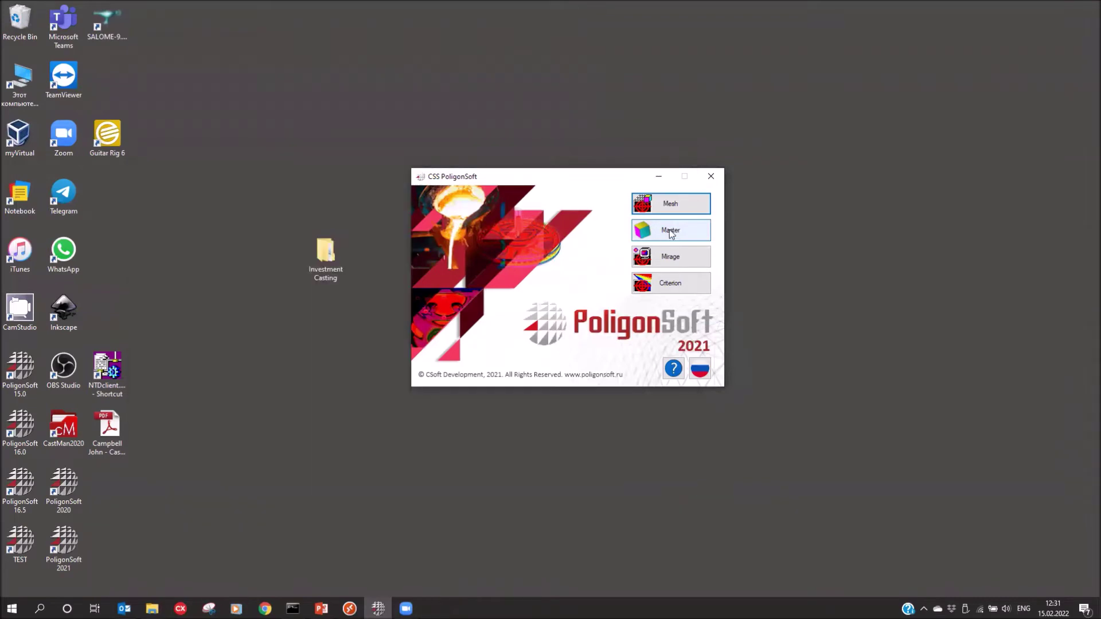
pyautogui.click(671, 231)
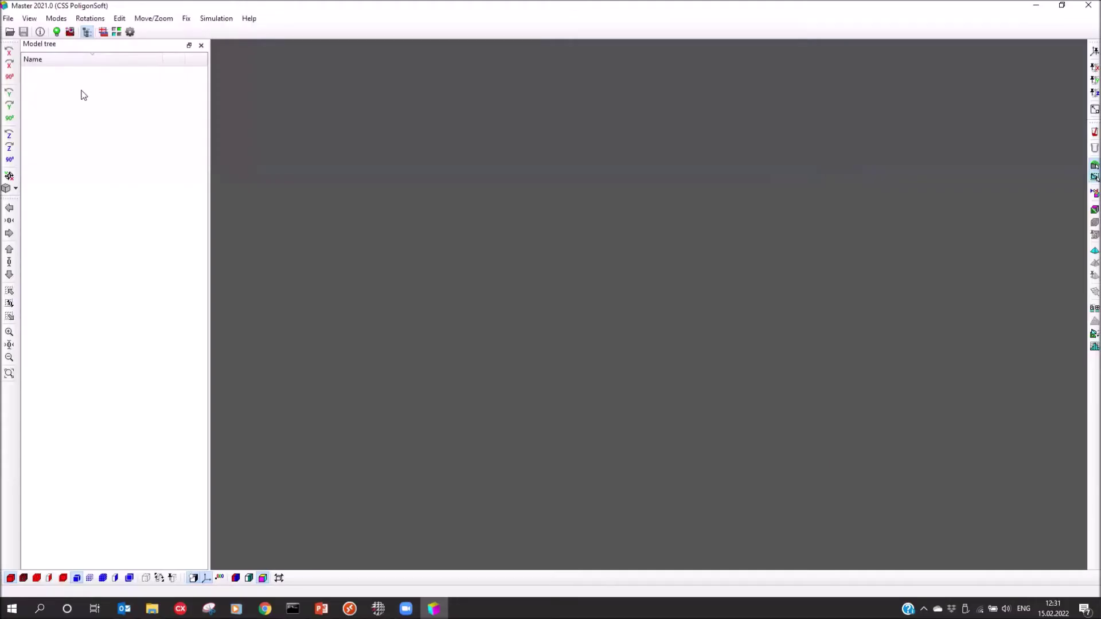
# Start loading geometry with the file type Salome and units in Millimeters
pyautogui.click(10, 32)
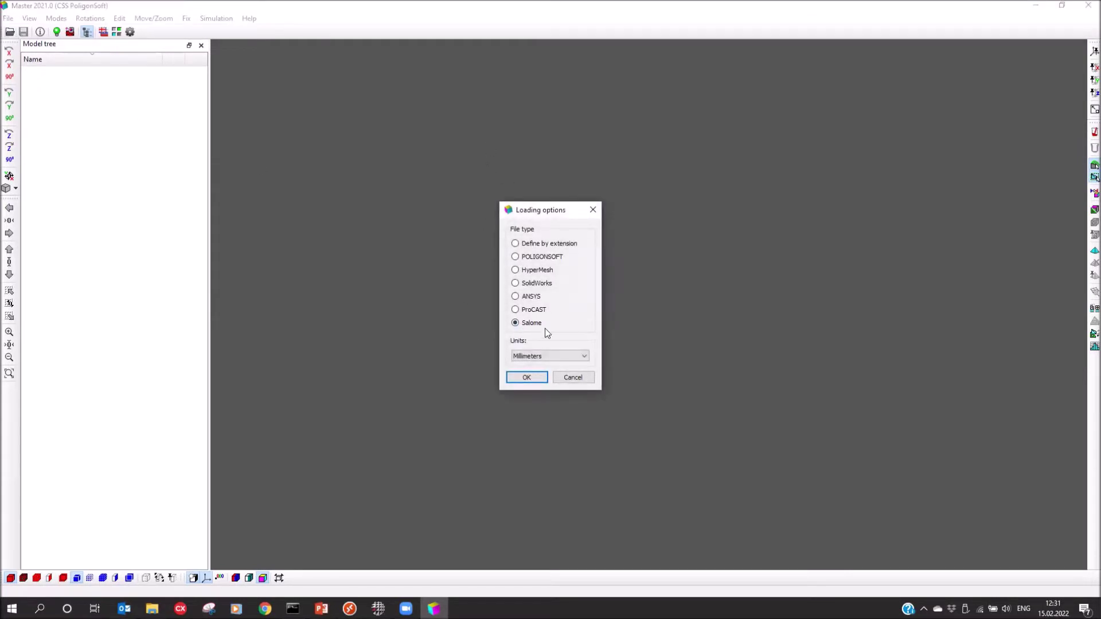
pyautogui.click(523, 355)
pyautogui.click(523, 356)
pyautogui.click(525, 378)
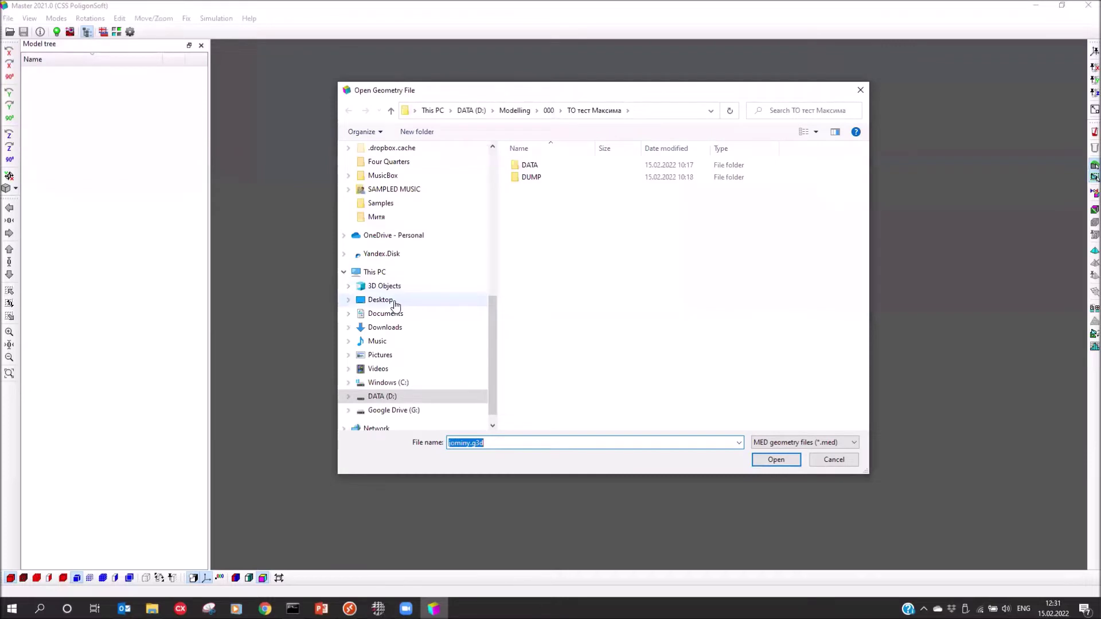
# Open Mesh_1.med from the Investment Casting Model folder on the Desktop, keeping the previous simulation parameters
pyautogui.click(396, 301)
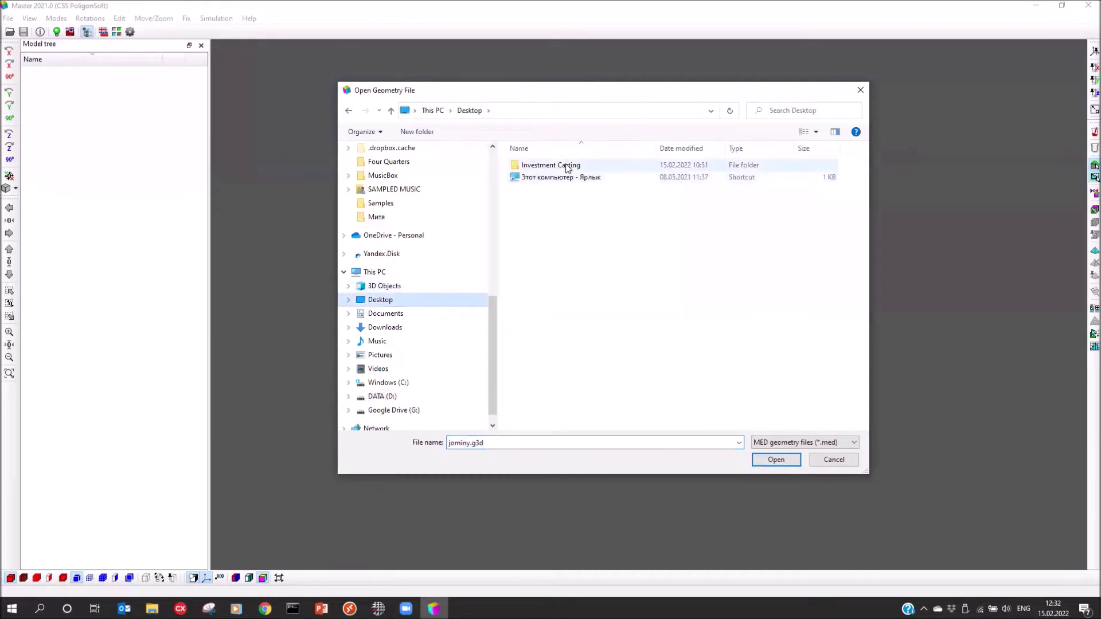
pyautogui.doubleClick(568, 166)
pyautogui.doubleClick(553, 166)
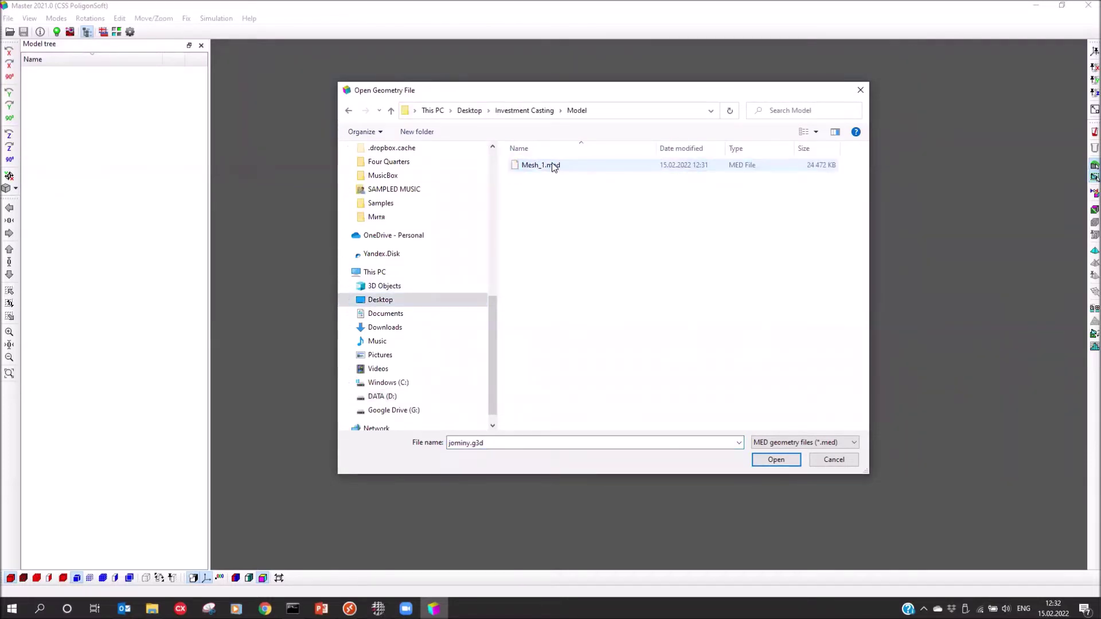
pyautogui.click(552, 164)
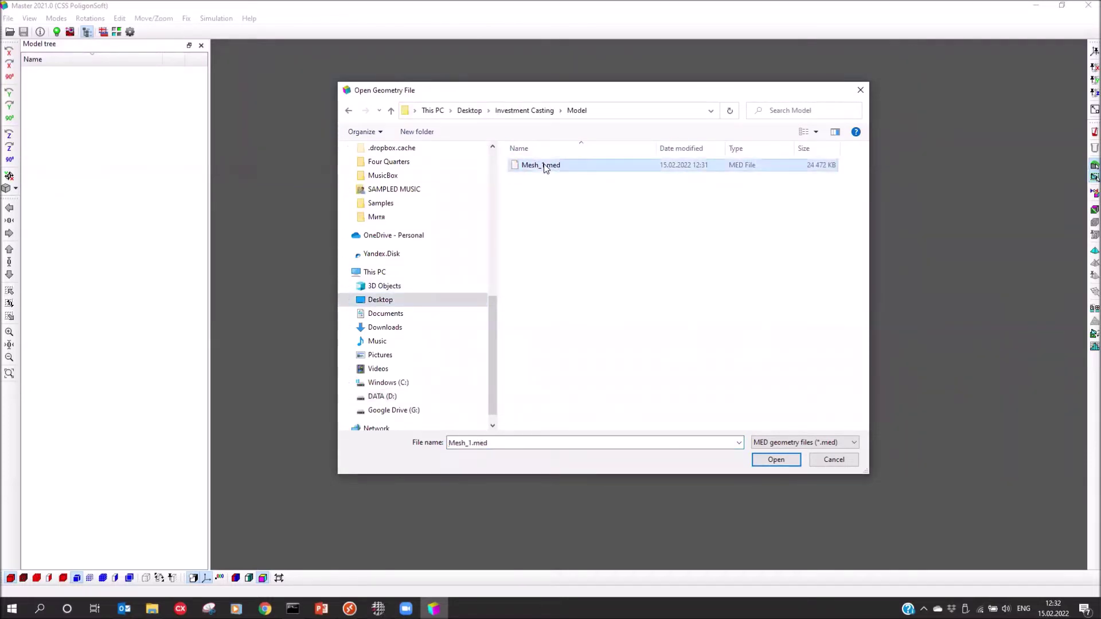
pyautogui.click(780, 461)
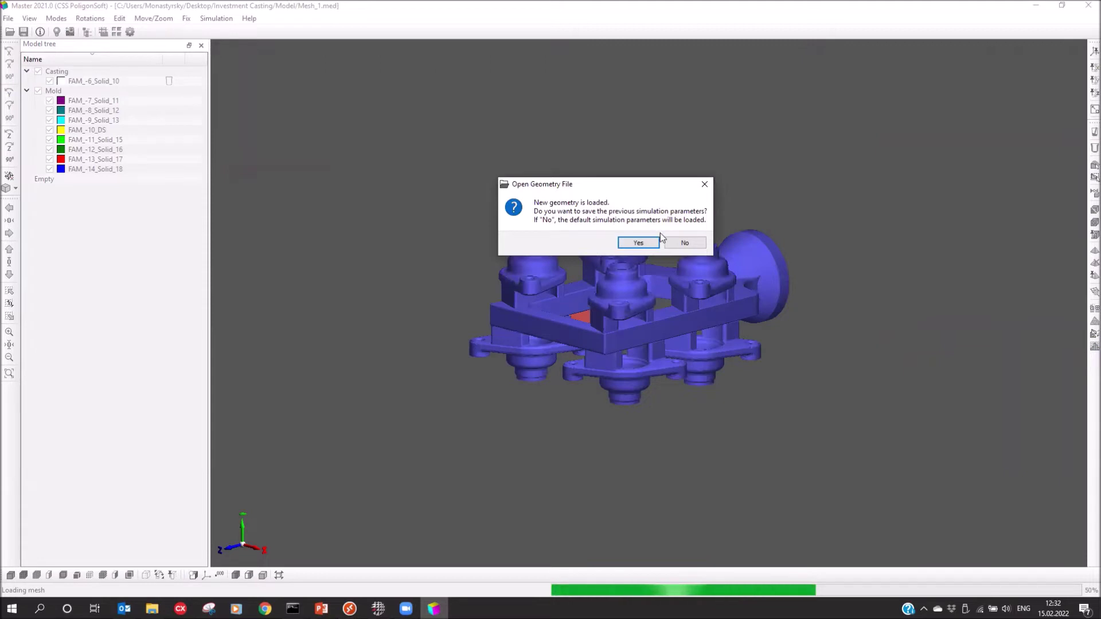
pyautogui.click(638, 242)
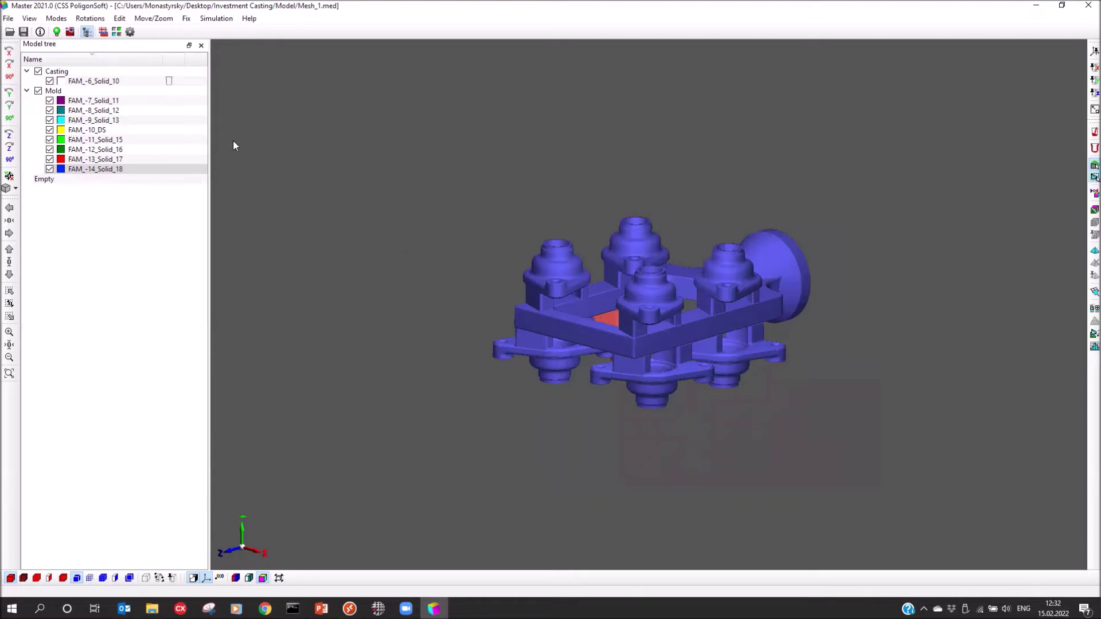
# Rotate the assembly 90° about X so the pouring cup faces up, and fix this orientation
pyautogui.click(9, 176)
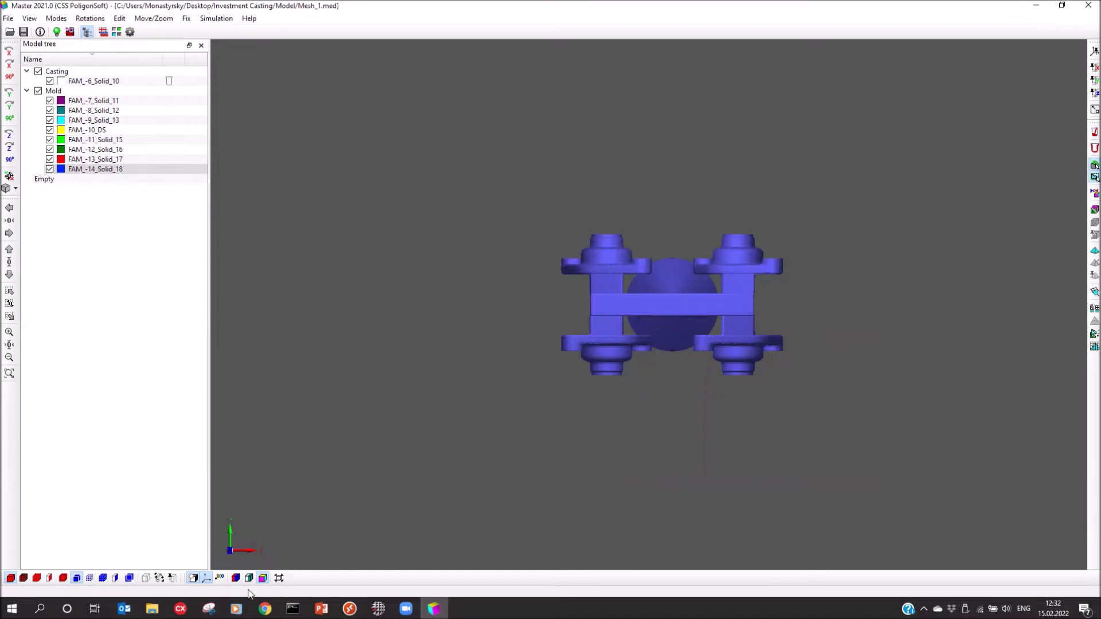
pyautogui.click(8, 78)
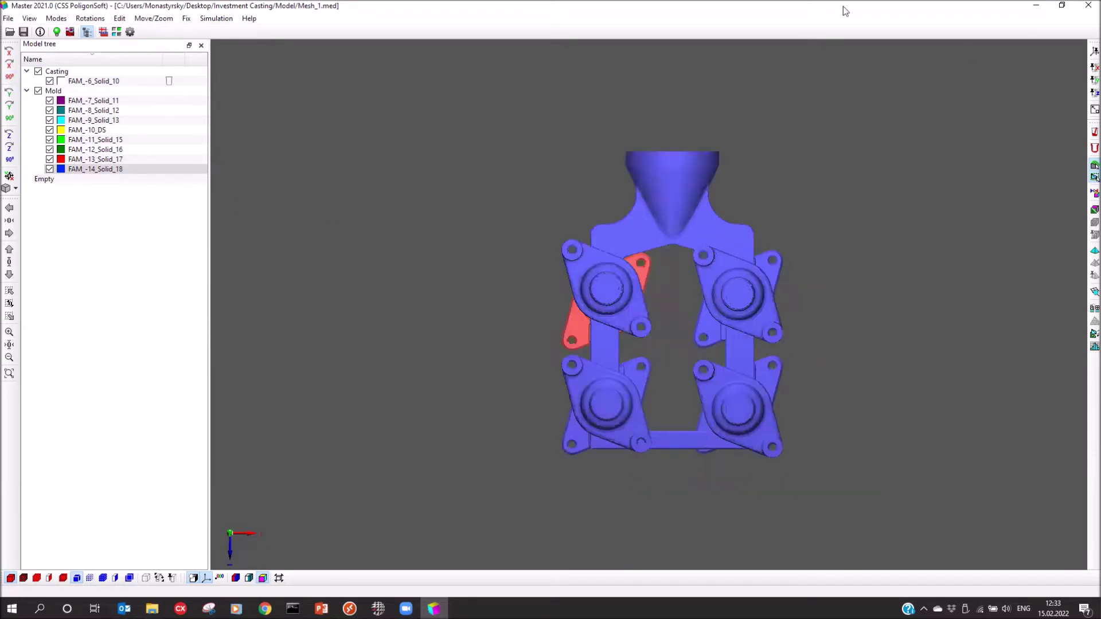
pyautogui.click(1087, 52)
pyautogui.moveTo(336, 295); pyautogui.dragTo(370, 399)
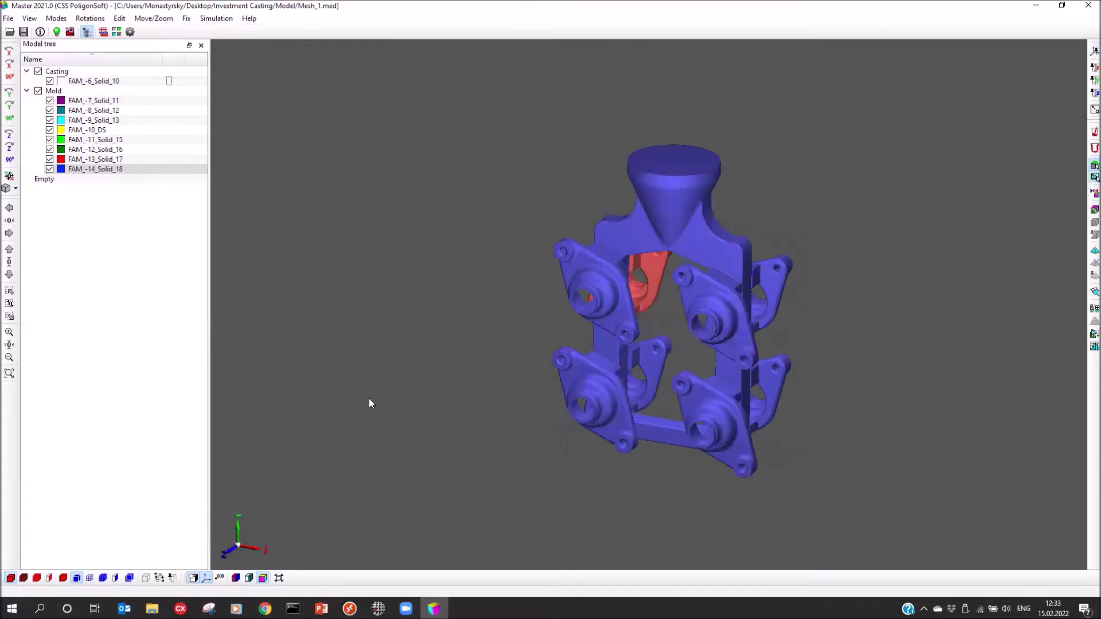
# Switch the volumes to solid colour display, view the assembly from another side and select FAM_-6_Solid_10 under Casting
pyautogui.click(235, 579)
pyautogui.moveTo(409, 390); pyautogui.dragTo(504, 396)
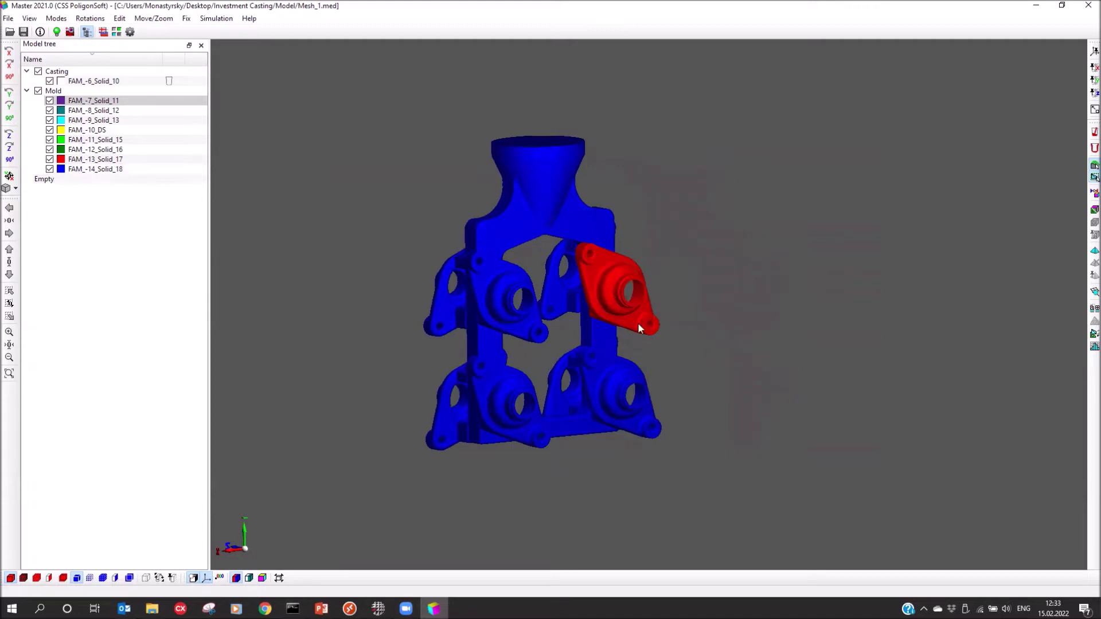
pyautogui.click(101, 81)
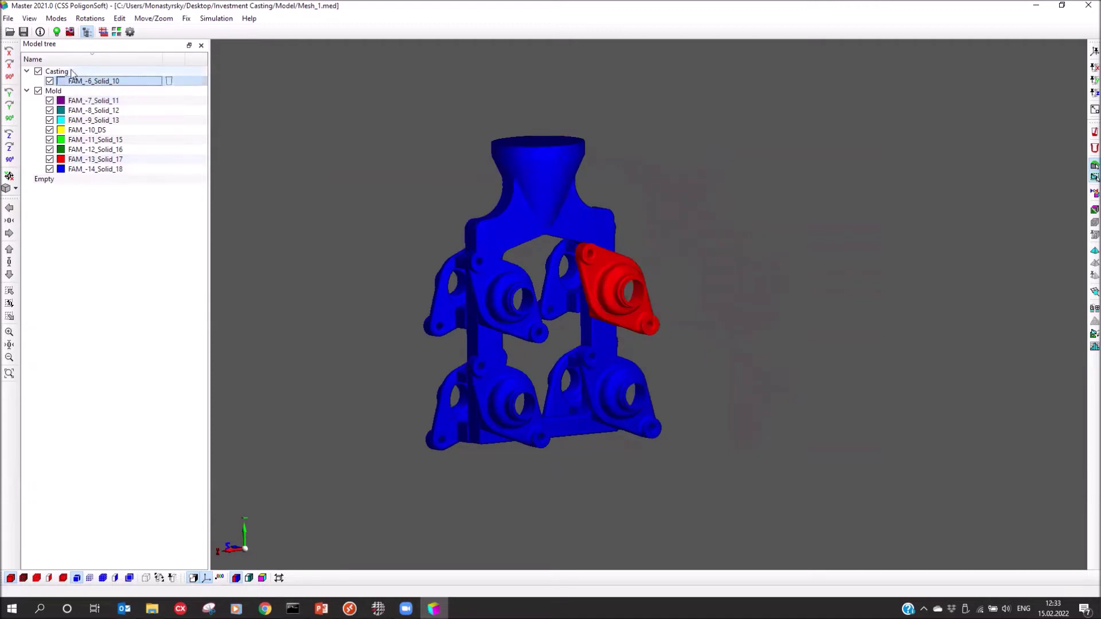
pyautogui.doubleClick(49, 83)
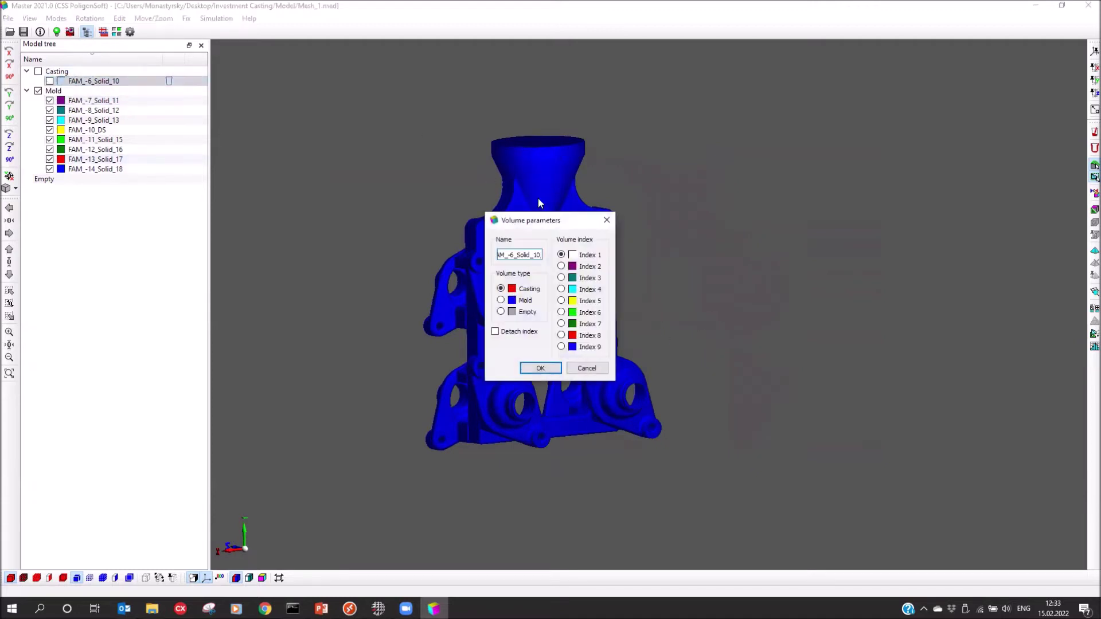
pyautogui.click(605, 221)
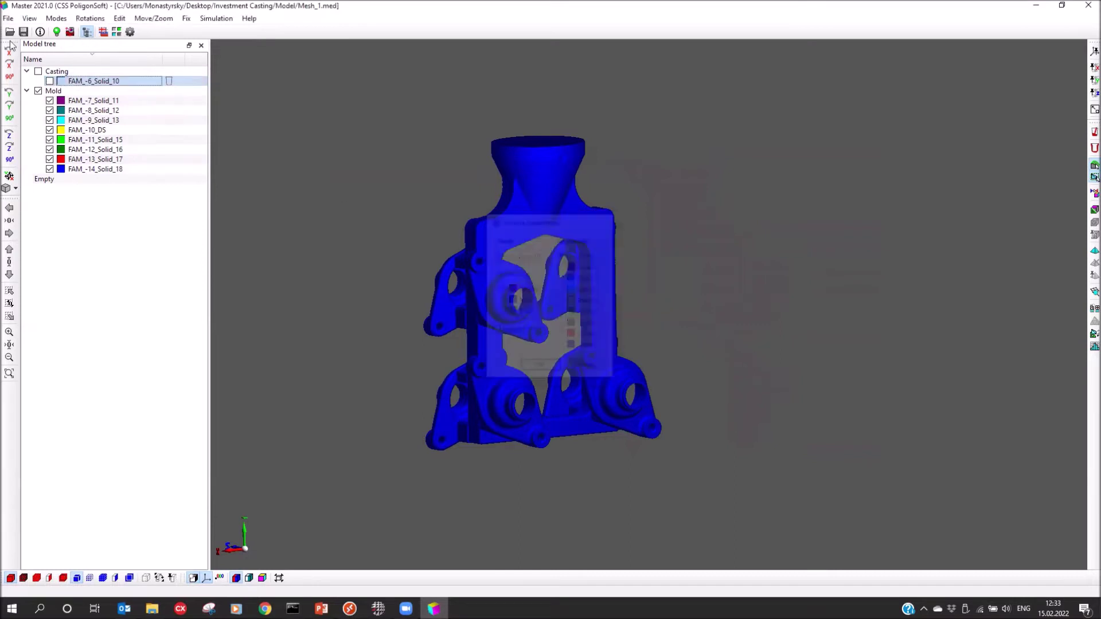
pyautogui.click(50, 80)
# Change the gating system volume FAM_-10_DS to type Casting with volume index 2 and set its default boundary faces
pyautogui.moveTo(401, 252); pyautogui.dragTo(468, 293)
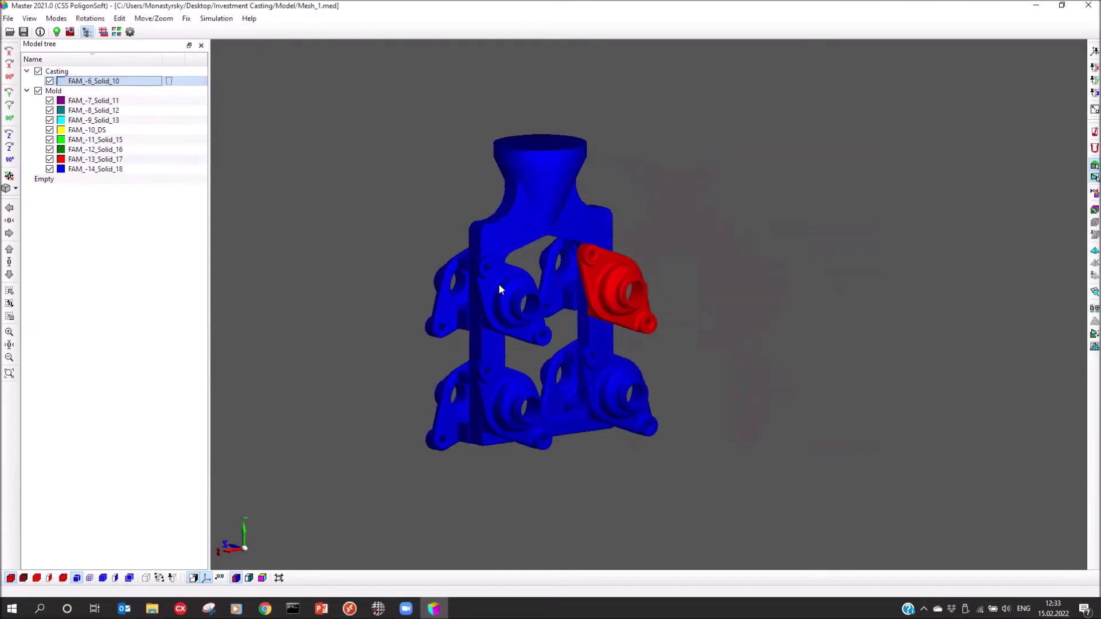
pyautogui.moveTo(604, 395); pyautogui.dragTo(626, 410)
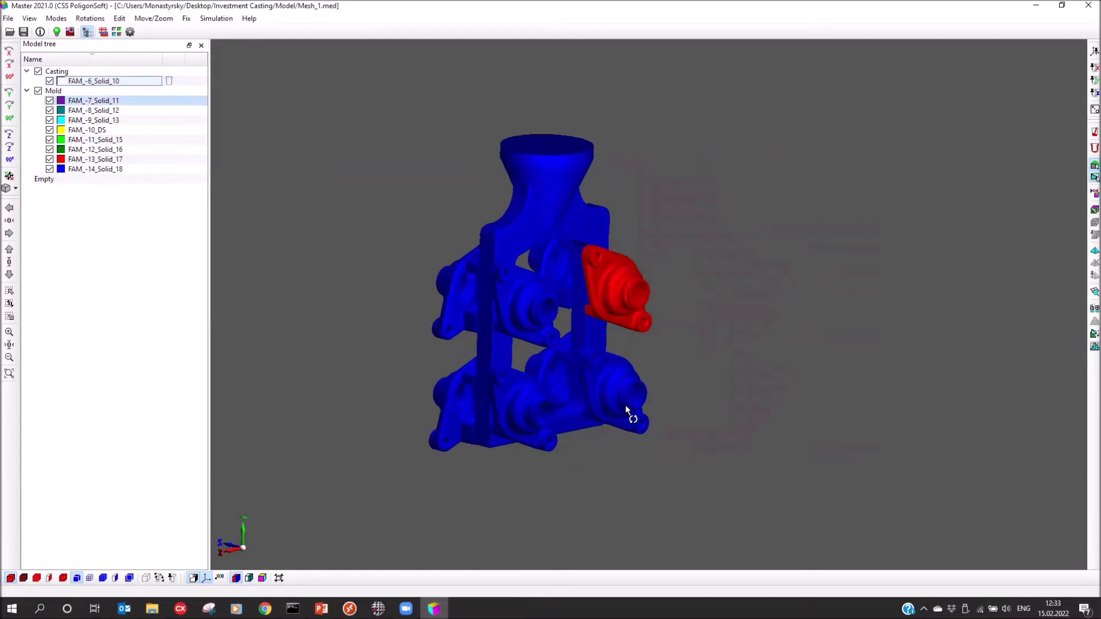
pyautogui.moveTo(507, 360); pyautogui.dragTo(500, 360)
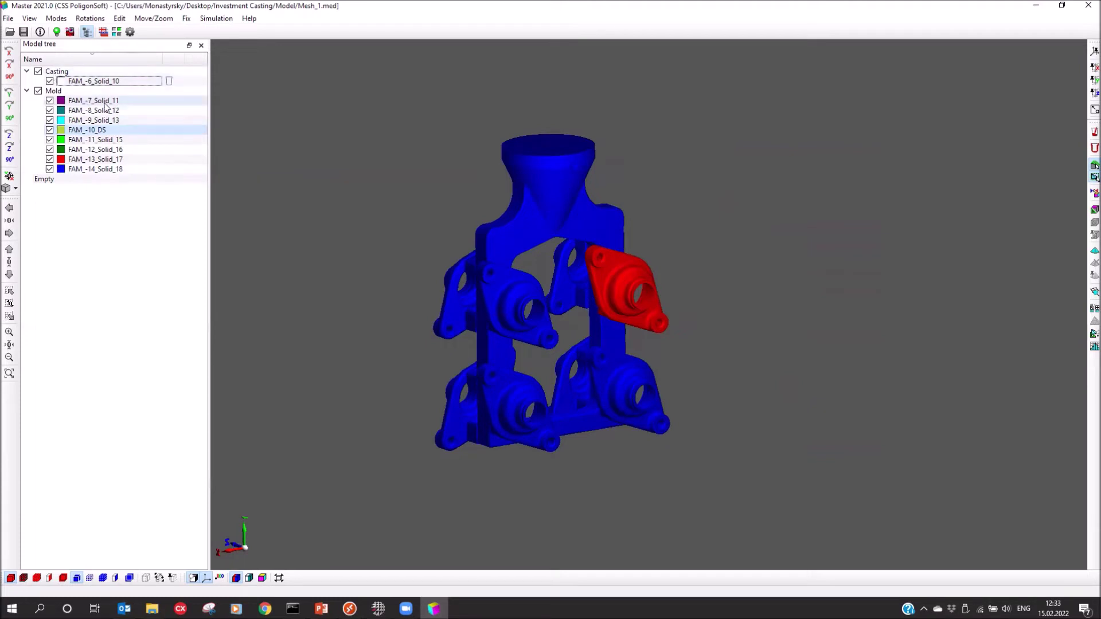
pyautogui.doubleClick(541, 188)
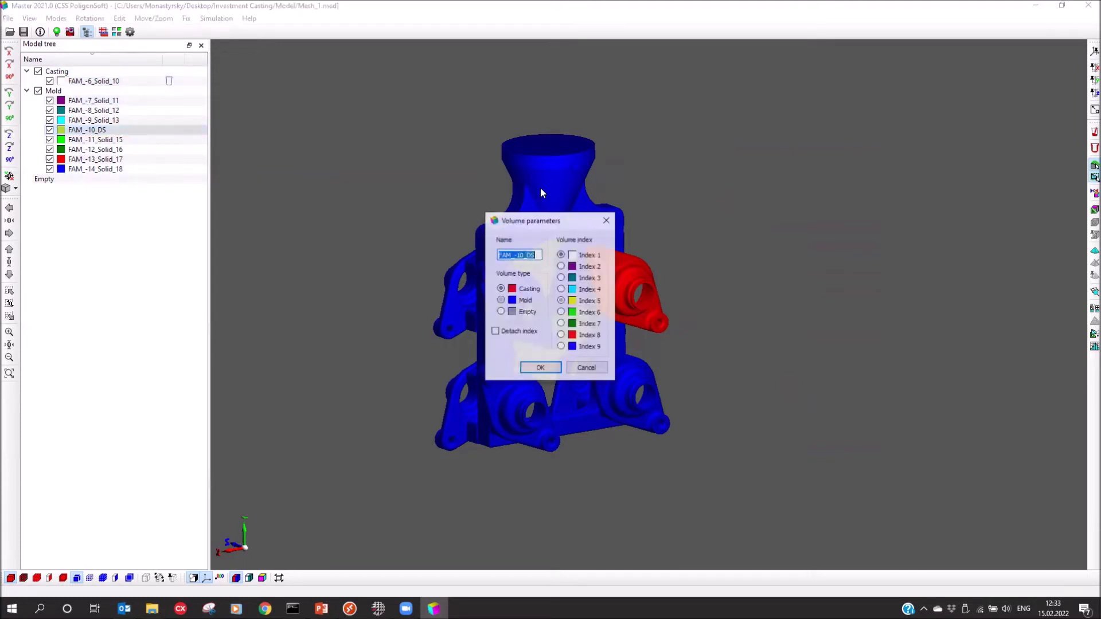
pyautogui.moveTo(549, 221); pyautogui.dragTo(671, 192)
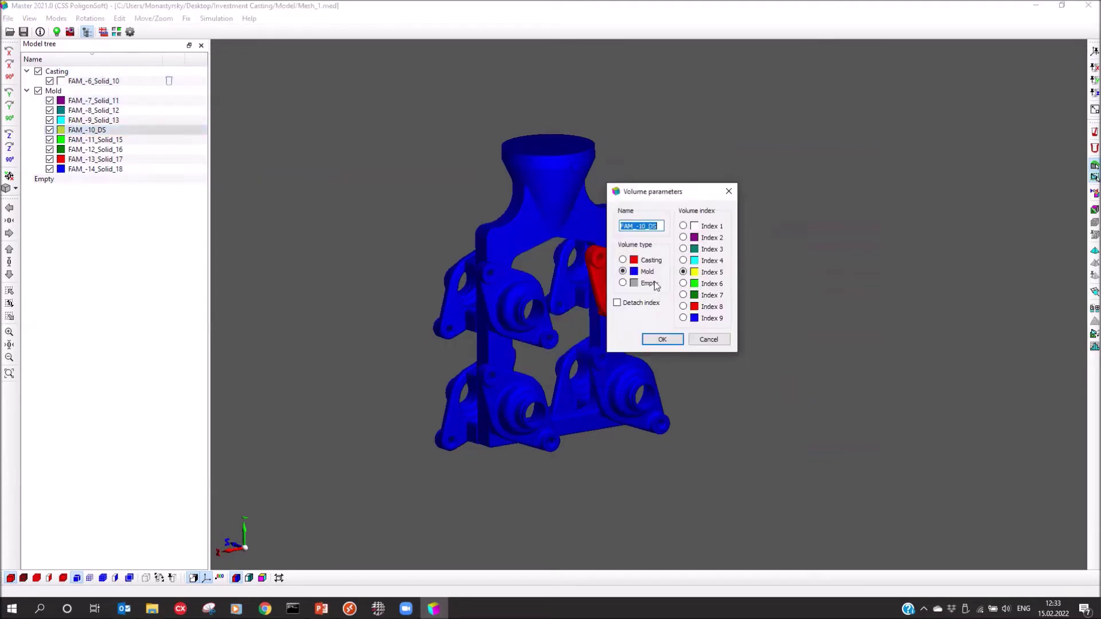
pyautogui.click(626, 261)
pyautogui.click(713, 239)
pyautogui.click(662, 340)
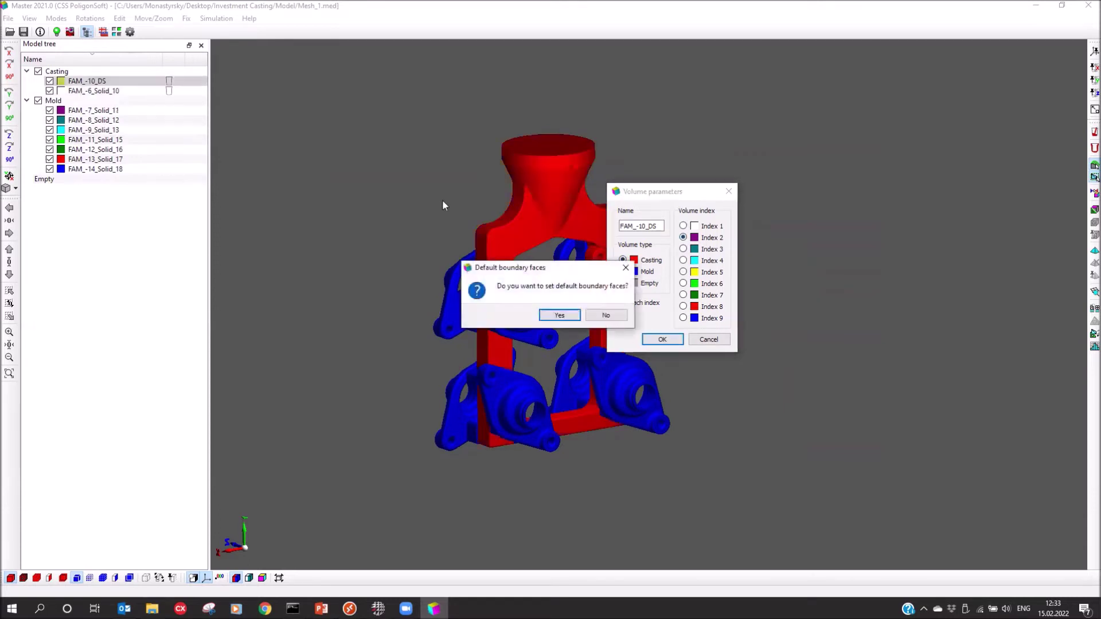
pyautogui.click(559, 316)
# Change the seven part volumes under Mold to type Casting with volume index 1 and set their default boundary faces
pyautogui.moveTo(524, 268); pyautogui.dragTo(498, 292)
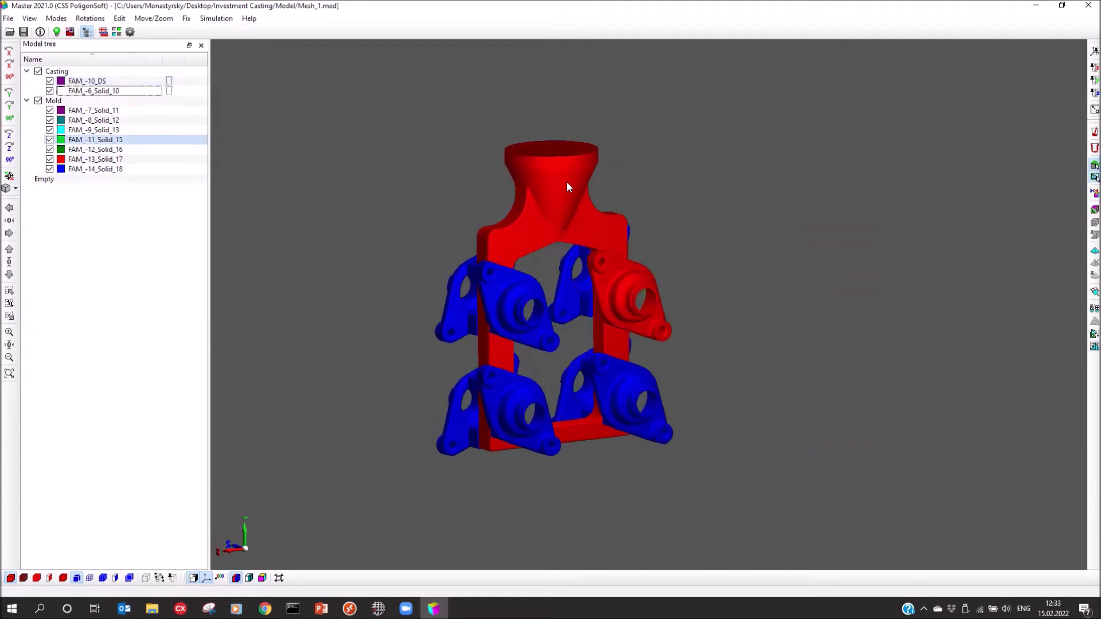
pyautogui.click(93, 110)
pyautogui.keyDown('shift'); pyautogui.click(115, 169); pyautogui.keyUp('shift')
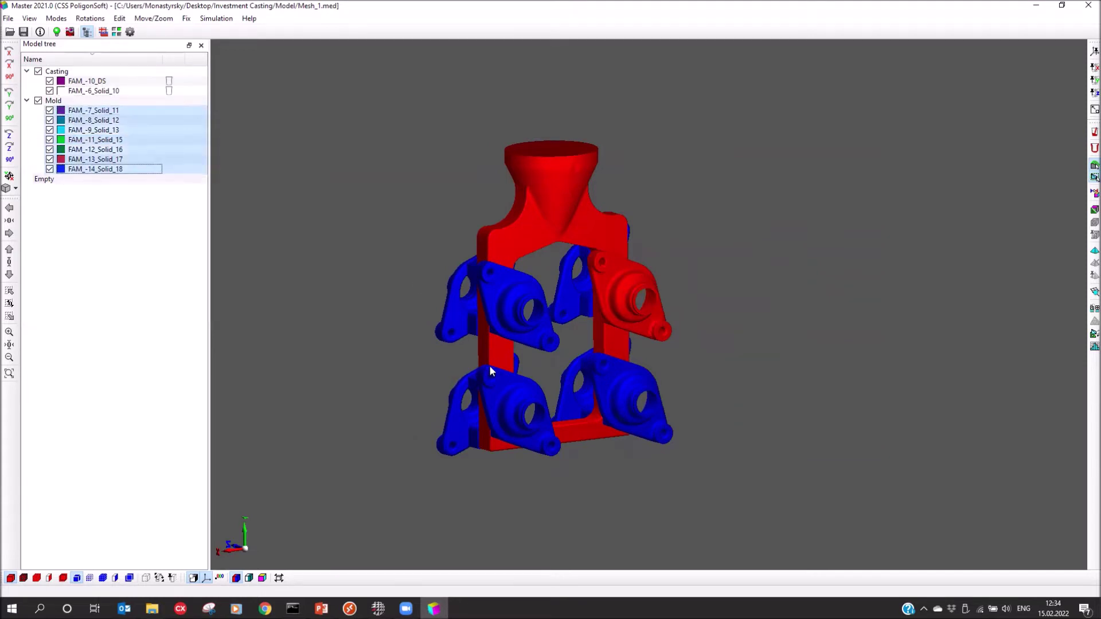
pyautogui.rightClick(105, 153)
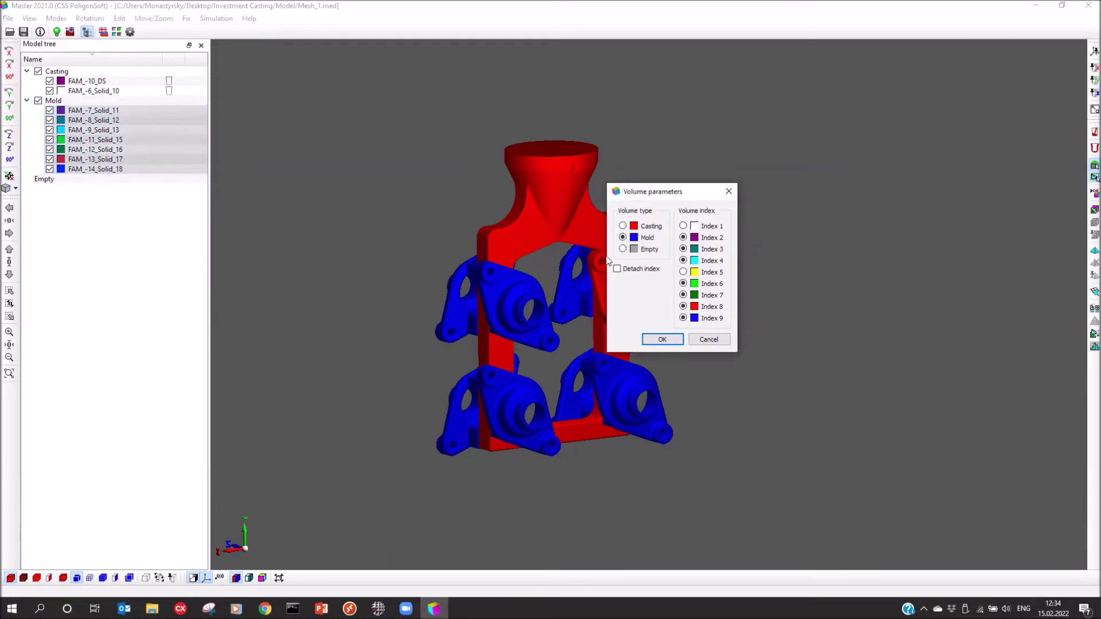
pyautogui.click(622, 226)
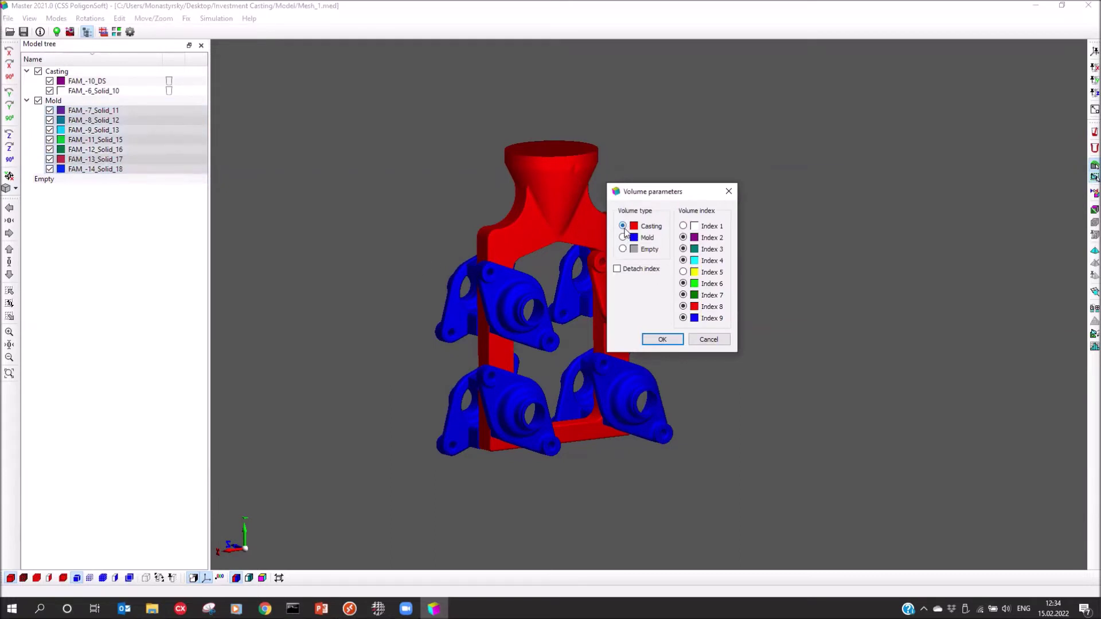
pyautogui.click(683, 226)
pyautogui.click(662, 340)
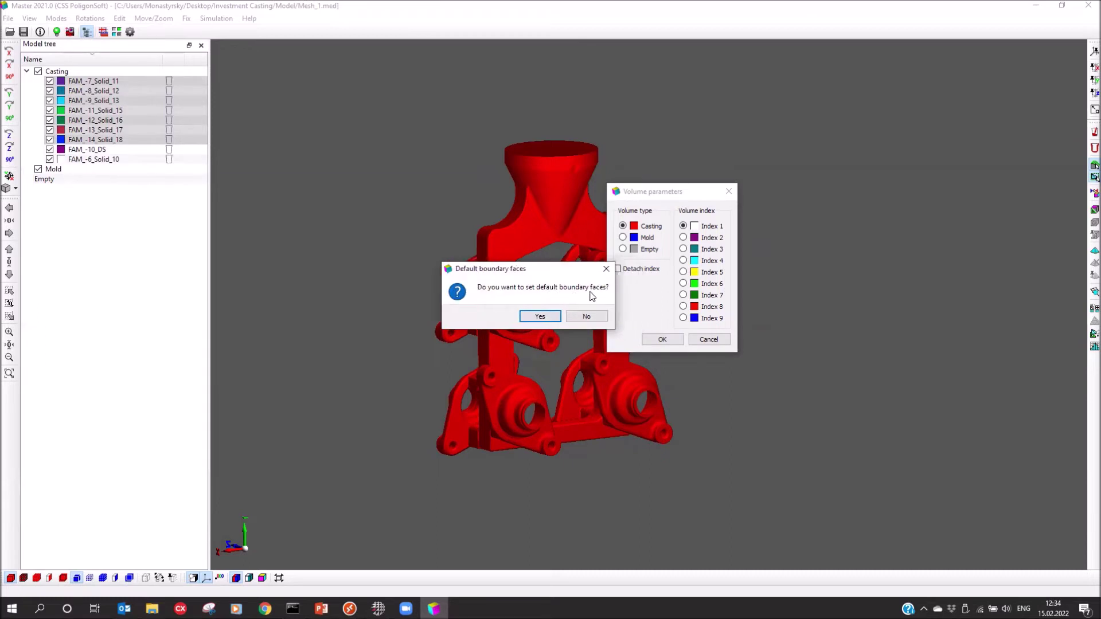
pyautogui.click(540, 316)
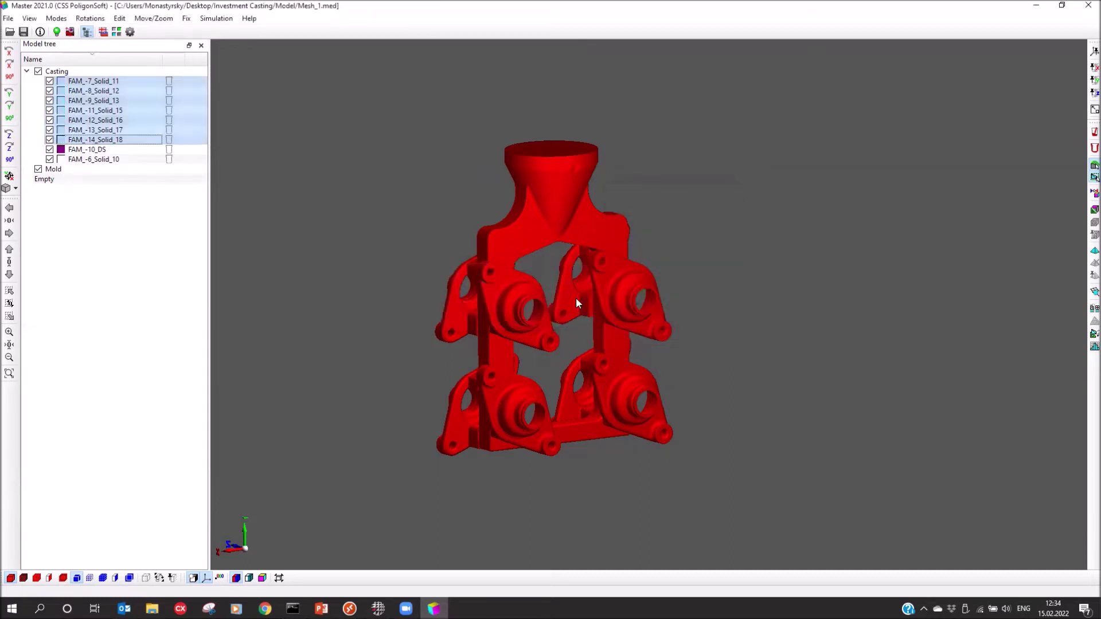
pyautogui.click(117, 184)
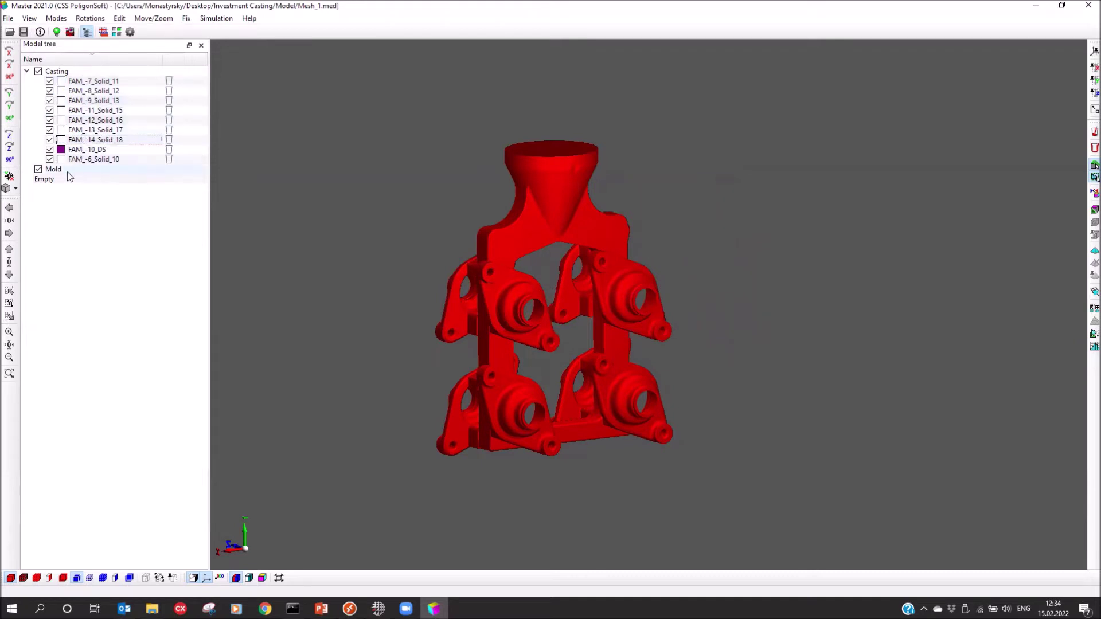
# Colour the model by volume index and examine the parts and the gating system from several sides
pyautogui.moveTo(514, 295); pyautogui.dragTo(515, 268, button='middle')
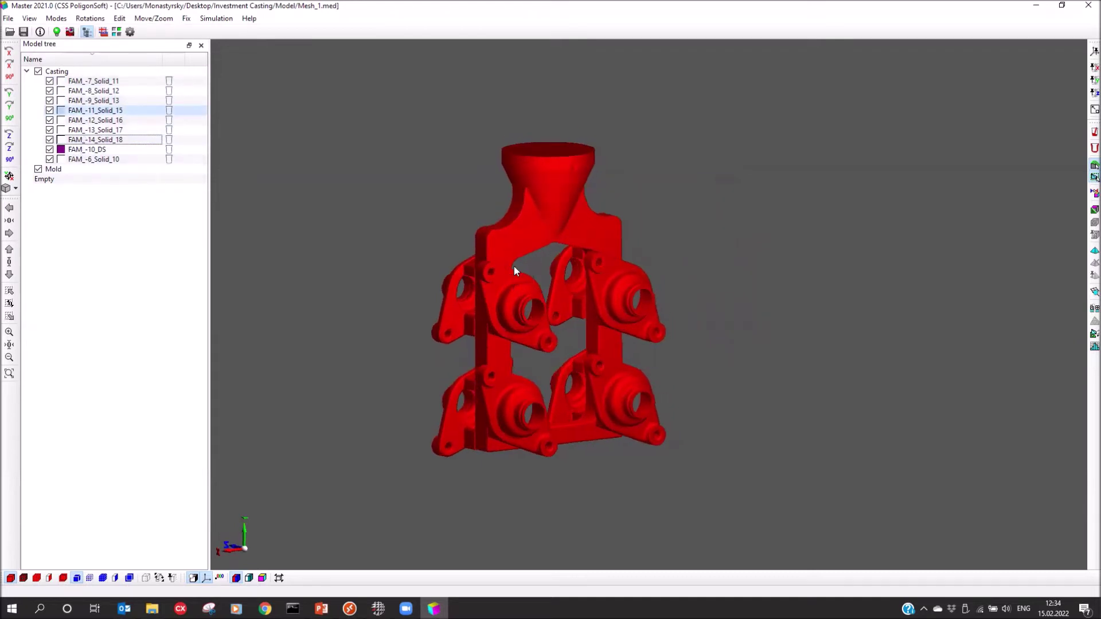
pyautogui.moveTo(567, 229); pyautogui.dragTo(599, 259, button='middle')
pyautogui.moveTo(594, 424); pyautogui.dragTo(579, 405, button='middle')
pyautogui.moveTo(645, 334)
pyautogui.mouseDown(button='middle')
pyautogui.moveTo(659, 328)
pyautogui.moveTo(654, 343)
pyautogui.mouseUp(button='middle')
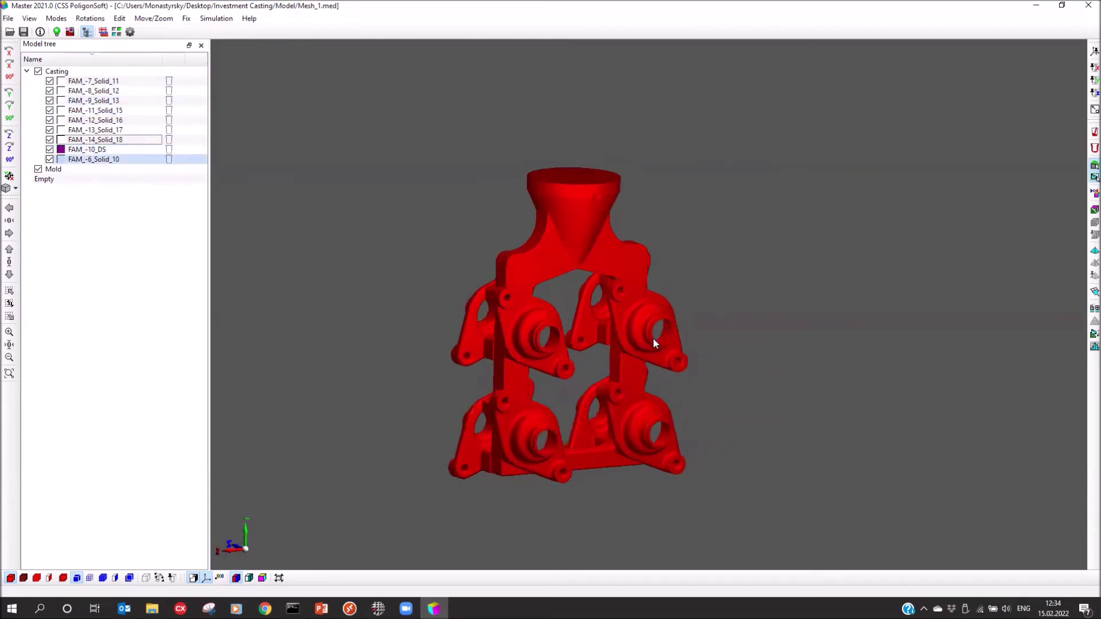
pyautogui.click(250, 579)
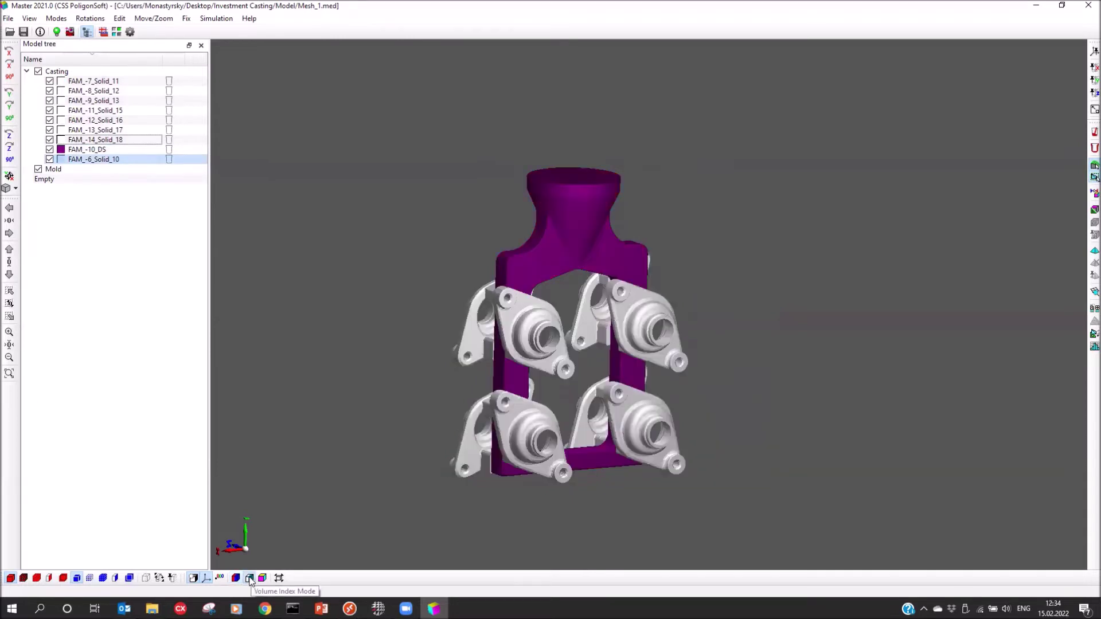
pyautogui.moveTo(390, 419); pyautogui.dragTo(387, 424, button='middle')
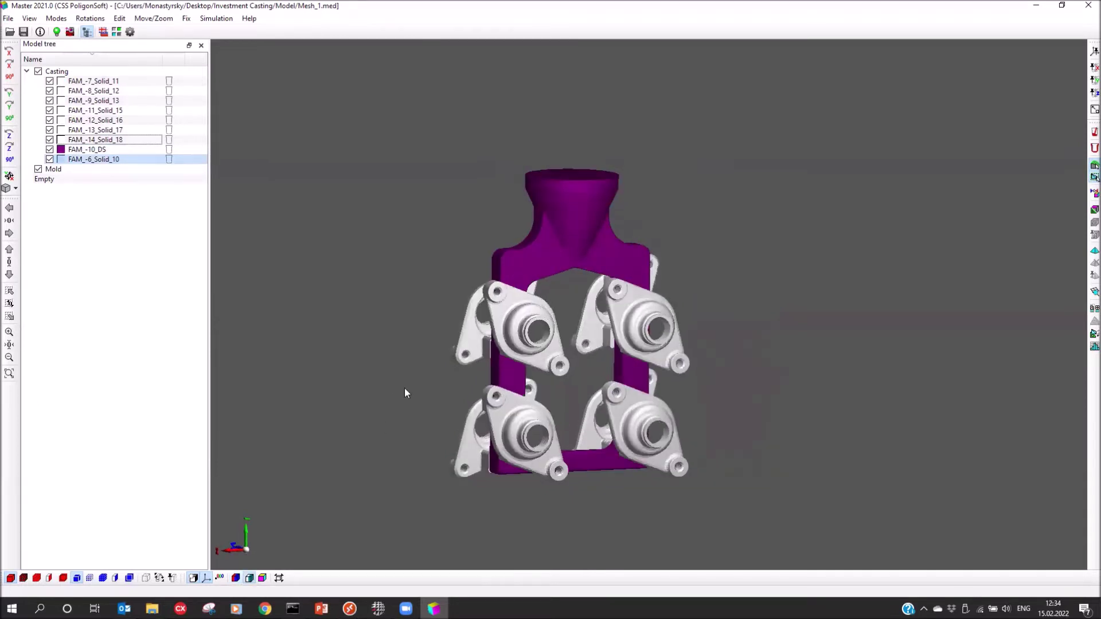
pyautogui.moveTo(624, 339); pyautogui.dragTo(442, 293, button='middle')
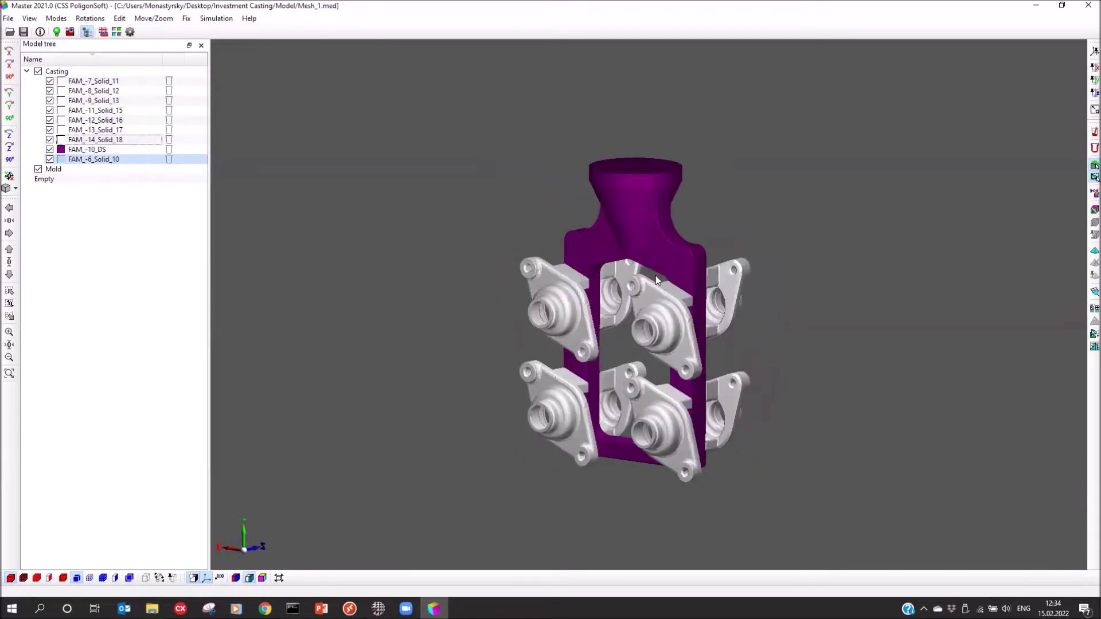
pyautogui.moveTo(627, 458); pyautogui.dragTo(612, 272, button='middle')
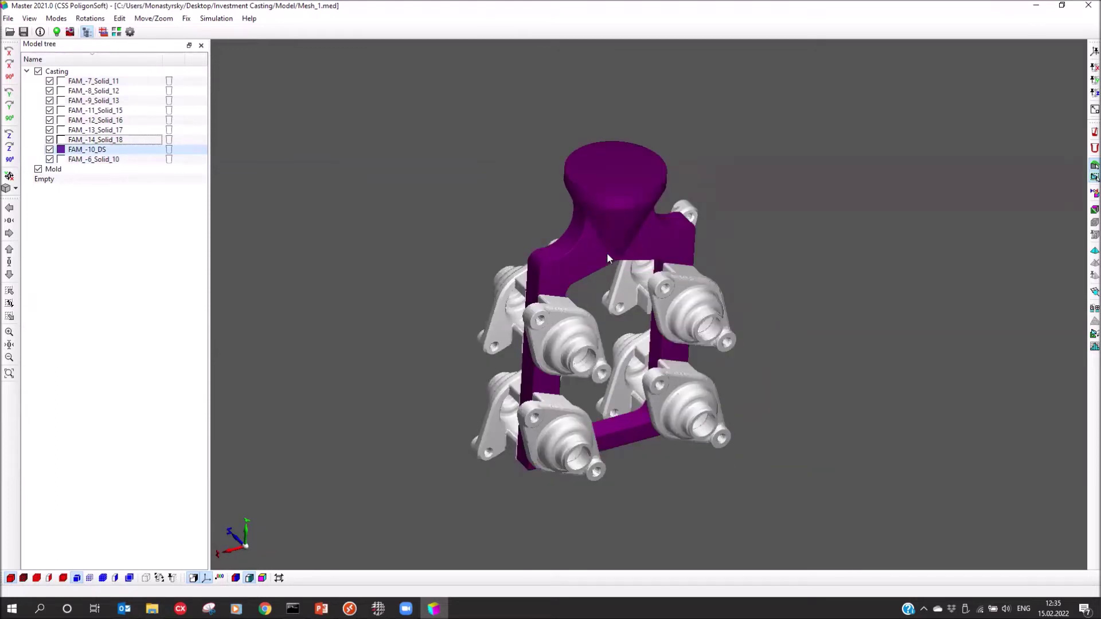
# Colour the model by surface index and assign surface index 1 to the top face of the pouring cup
pyautogui.click(263, 578)
pyautogui.moveTo(353, 352); pyautogui.dragTo(393, 397, button='middle')
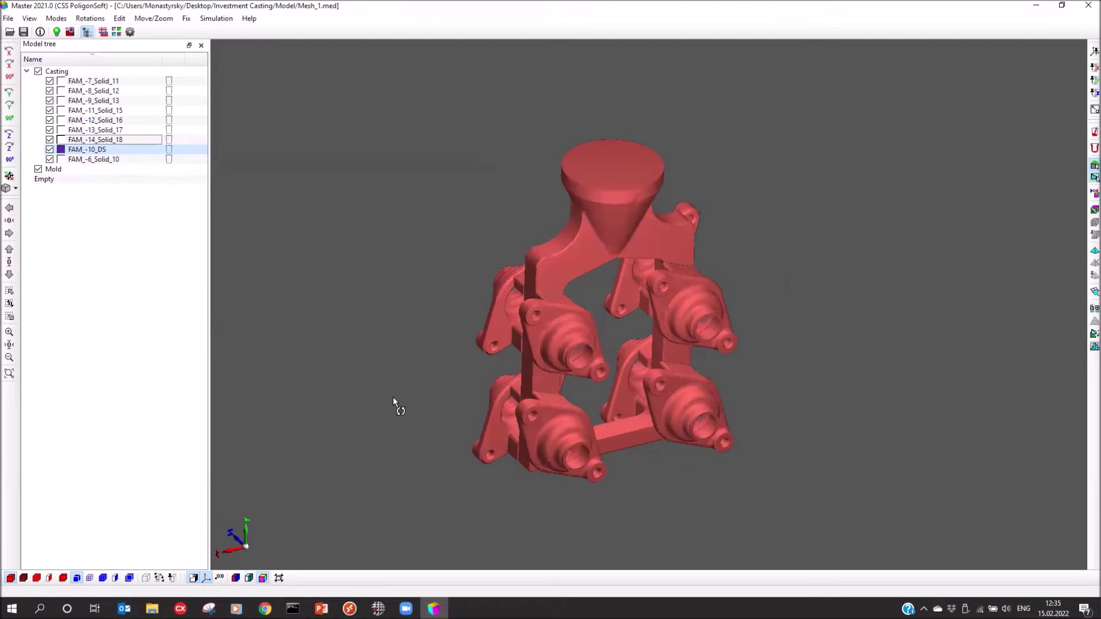
pyautogui.moveTo(557, 396)
pyautogui.mouseDown(button='middle')
pyautogui.moveTo(564, 388)
pyautogui.moveTo(561, 403)
pyautogui.mouseUp(button='middle')
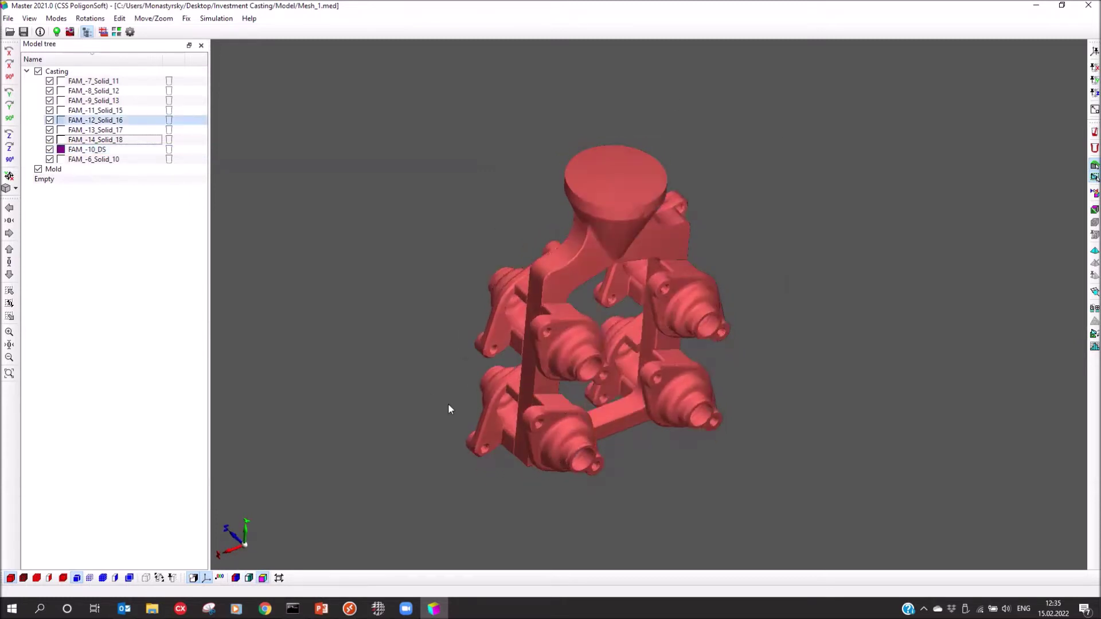
pyautogui.moveTo(565, 339); pyautogui.dragTo(507, 294, button='middle')
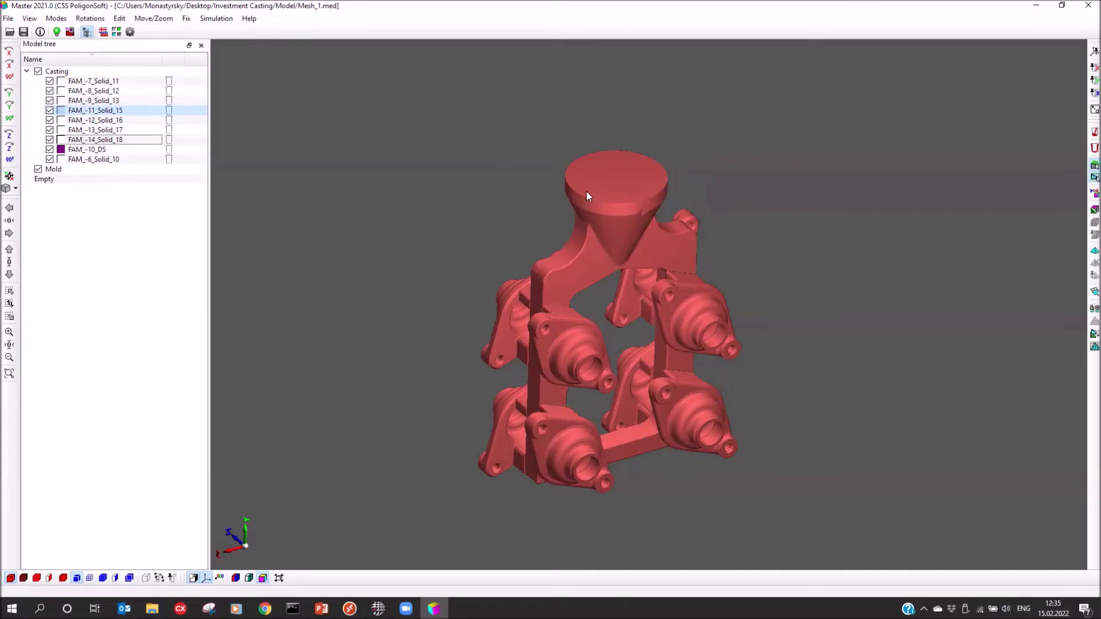
pyautogui.click(617, 183)
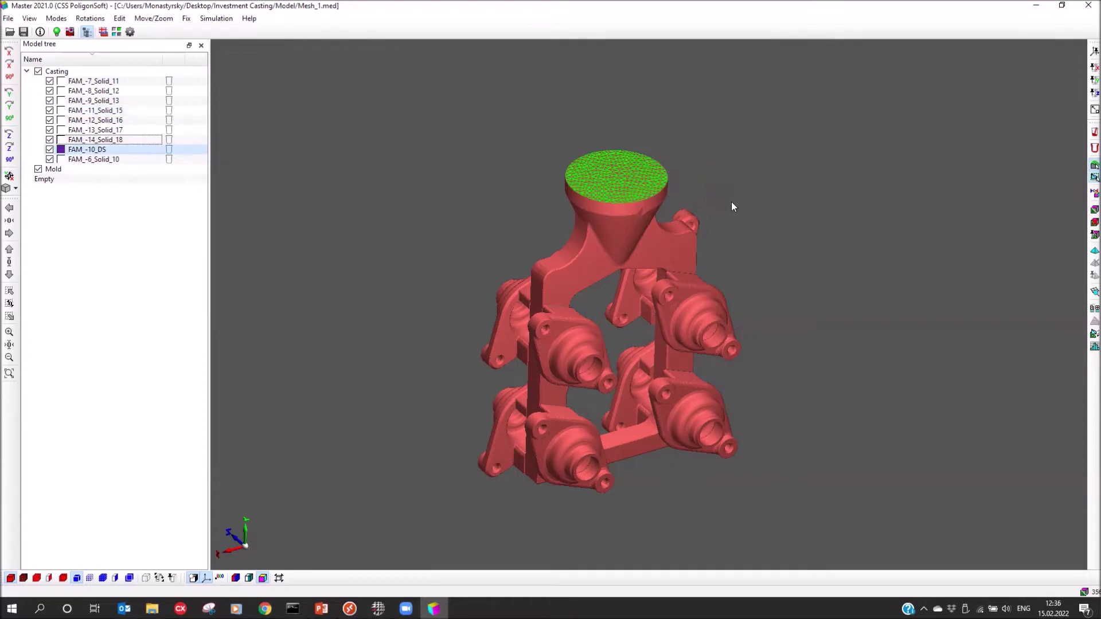
pyautogui.moveTo(732, 202); pyautogui.dragTo(724, 221, button='middle')
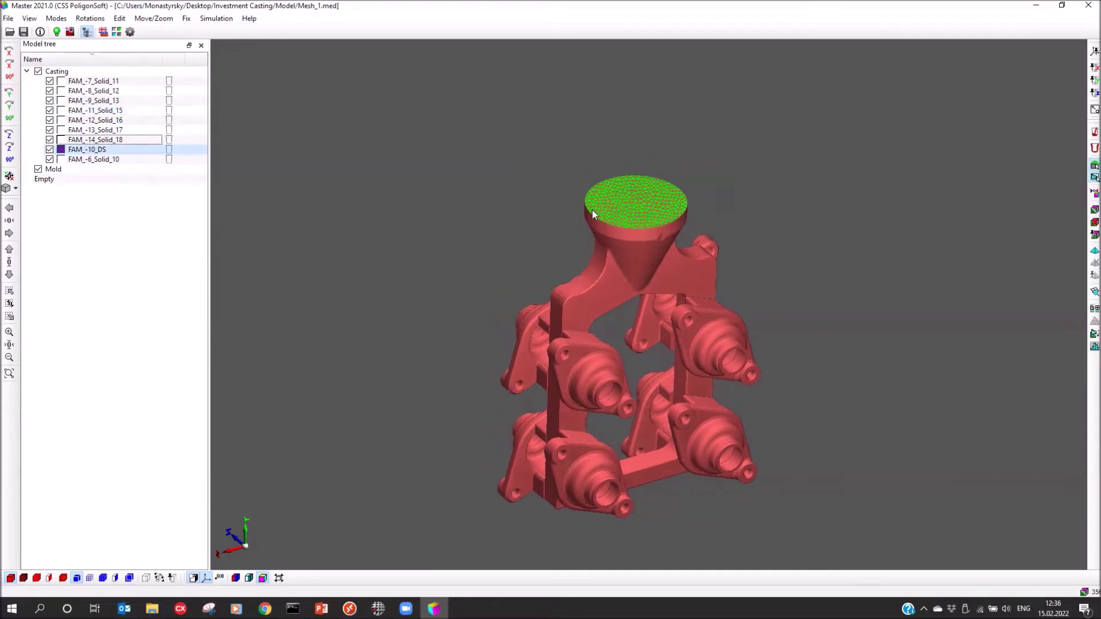
pyautogui.click(1086, 238)
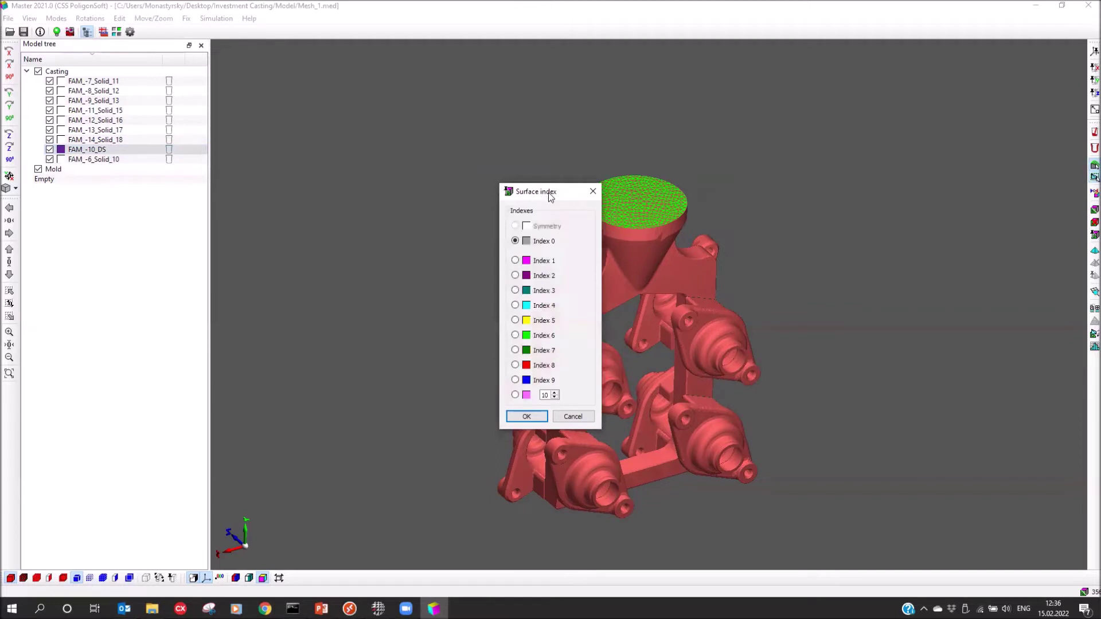
pyautogui.moveTo(539, 189); pyautogui.dragTo(821, 170)
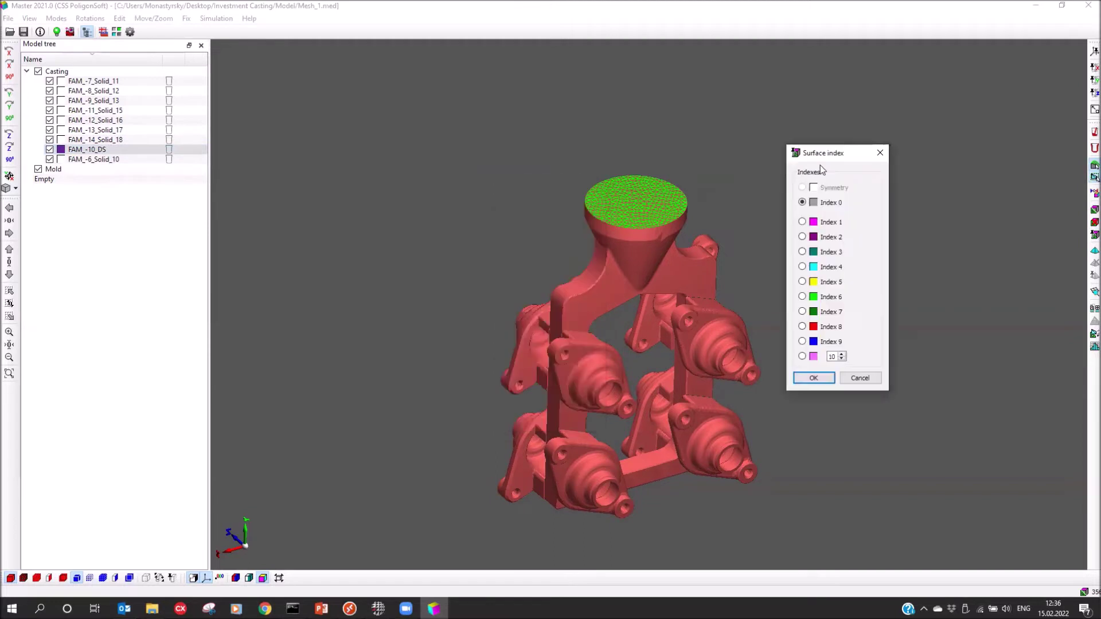
pyautogui.click(802, 222)
pyautogui.click(813, 378)
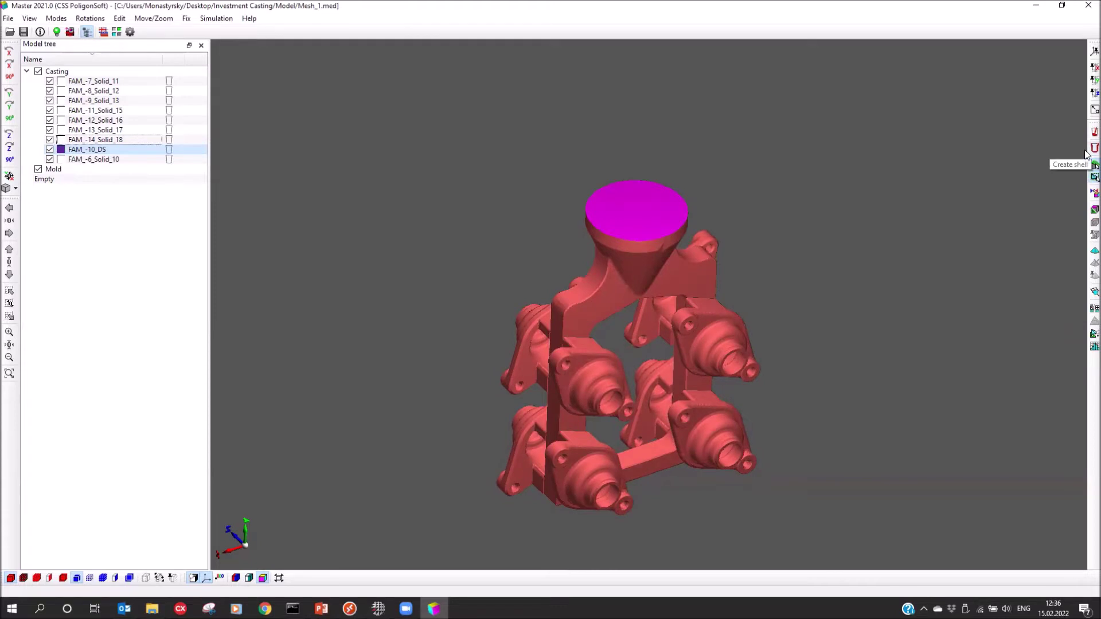
# Set up a shell with inlet area surface index 1, shell volume index 2 and volume index 3 above the inlet area
pyautogui.click(1093, 149)
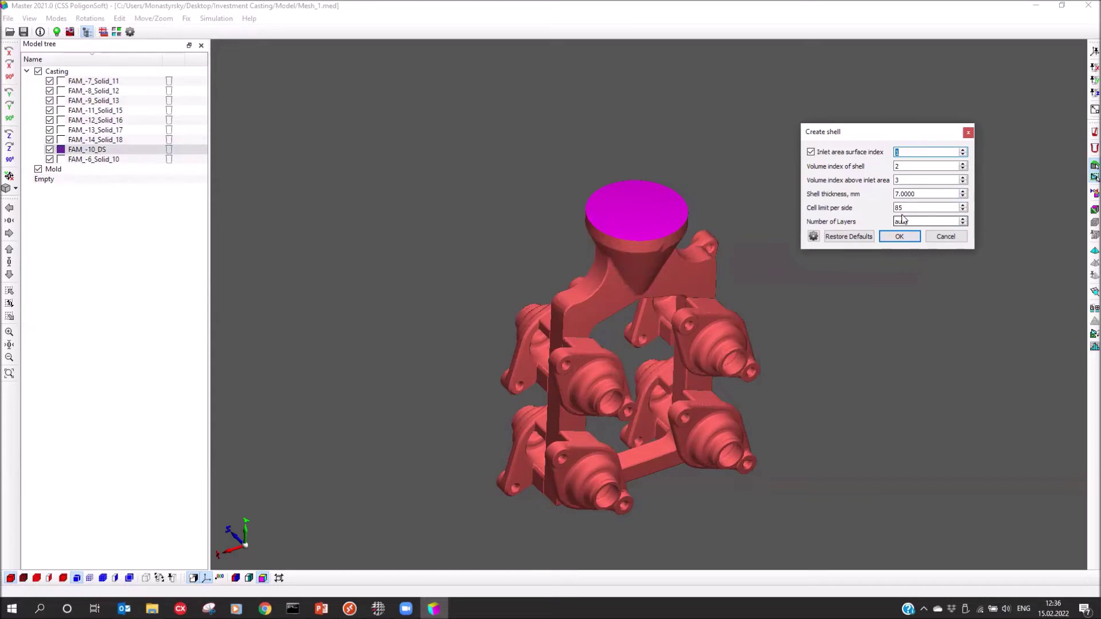
pyautogui.moveTo(883, 138); pyautogui.dragTo(880, 153)
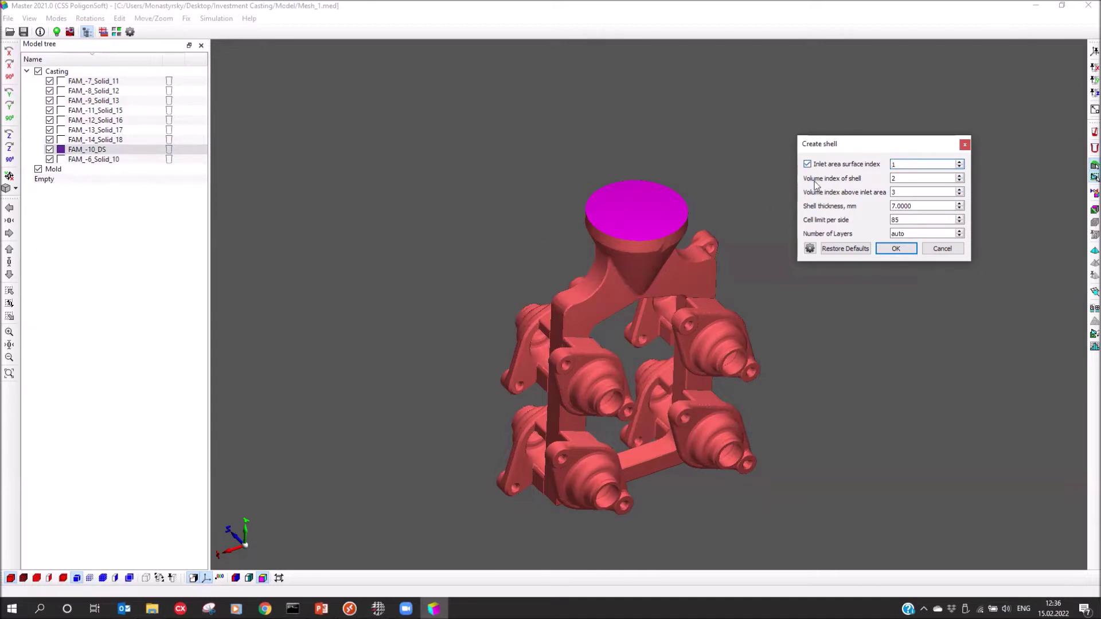
pyautogui.click(893, 183)
pyautogui.click(894, 191)
pyautogui.write('3')
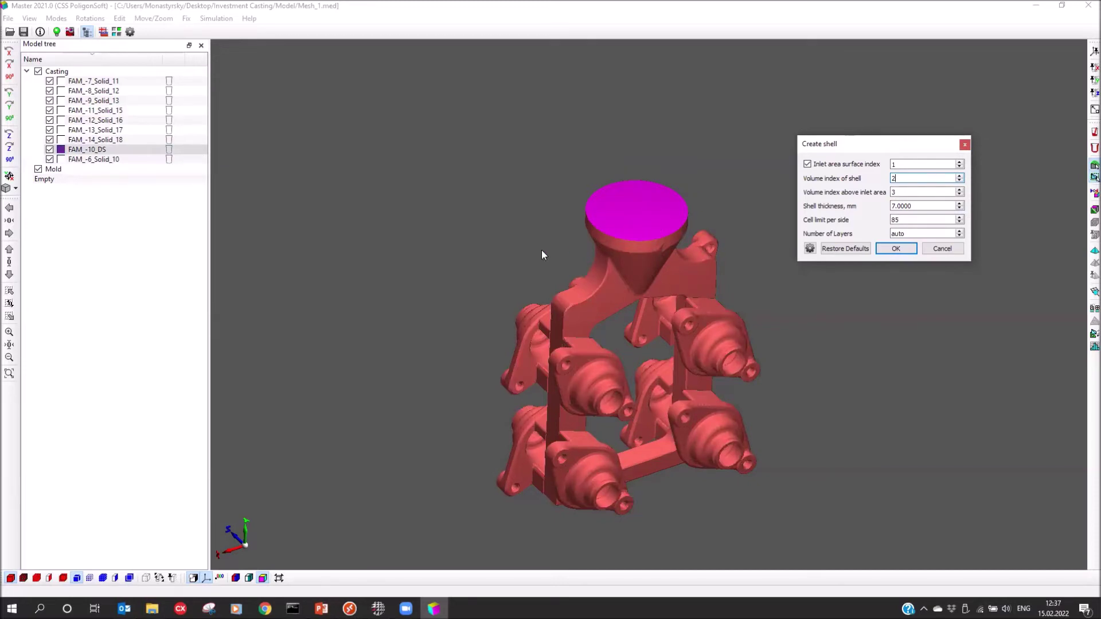
pyautogui.moveTo(540, 251); pyautogui.dragTo(507, 228, button='middle')
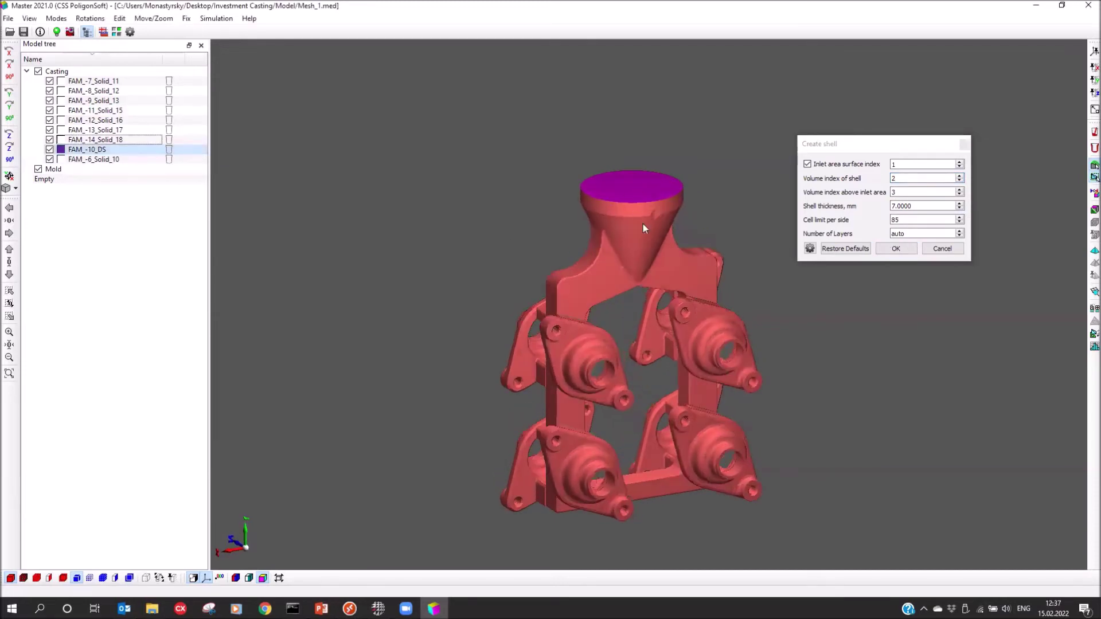
pyautogui.click(899, 192)
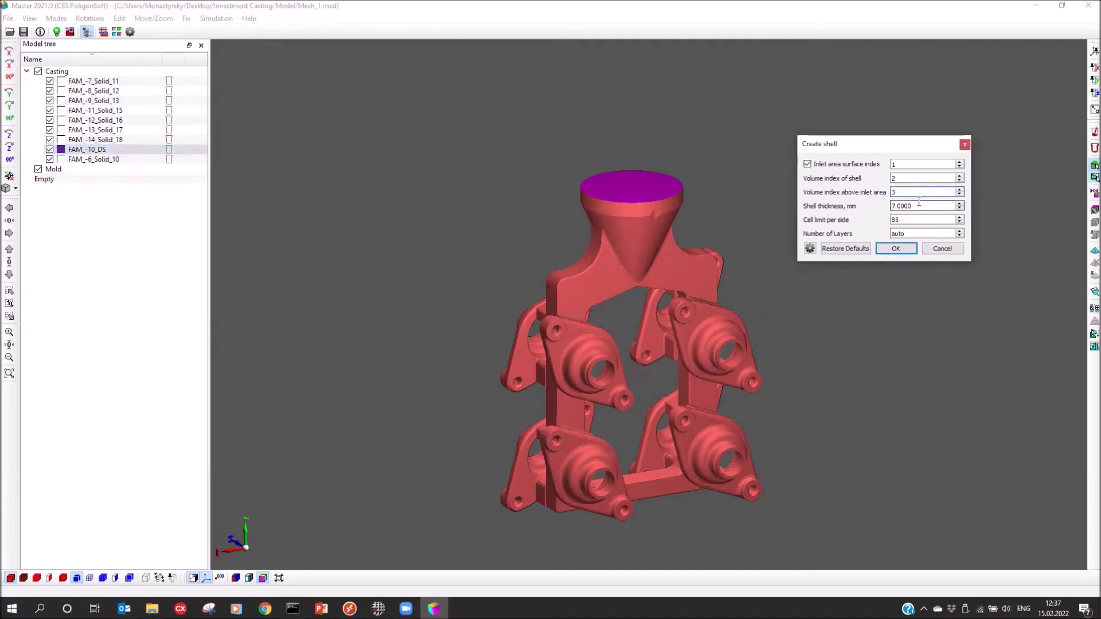
# Create the shell with a thickness of 7 mm, a cell limit of 85 per side and an automatic number of layers
pyautogui.moveTo(863, 144); pyautogui.dragTo(862, 150)
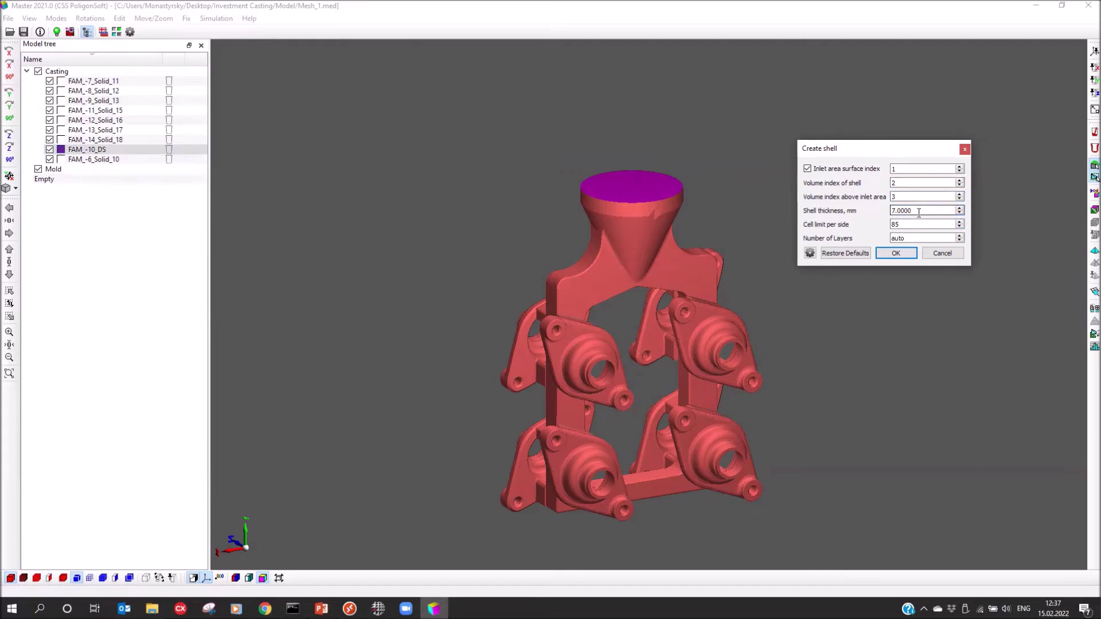
pyautogui.moveTo(870, 156); pyautogui.dragTo(875, 168)
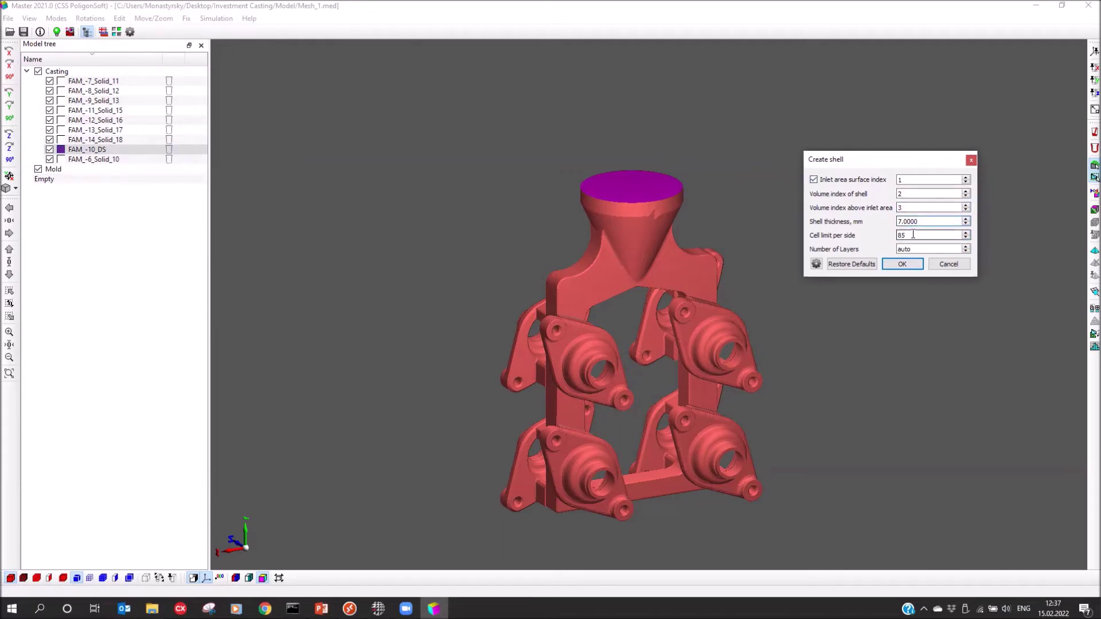
pyautogui.doubleClick(917, 235)
pyautogui.moveTo(619, 372); pyautogui.dragTo(528, 353)
pyautogui.click(914, 234)
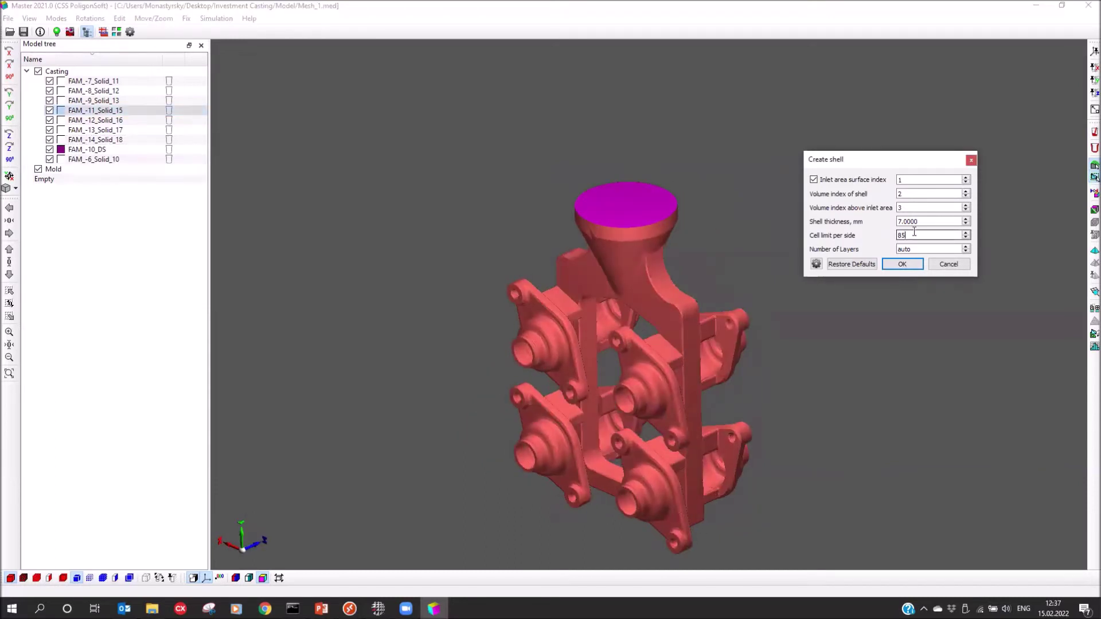
pyautogui.moveTo(918, 234); pyautogui.dragTo(860, 236)
pyautogui.moveTo(889, 161); pyautogui.dragTo(890, 135)
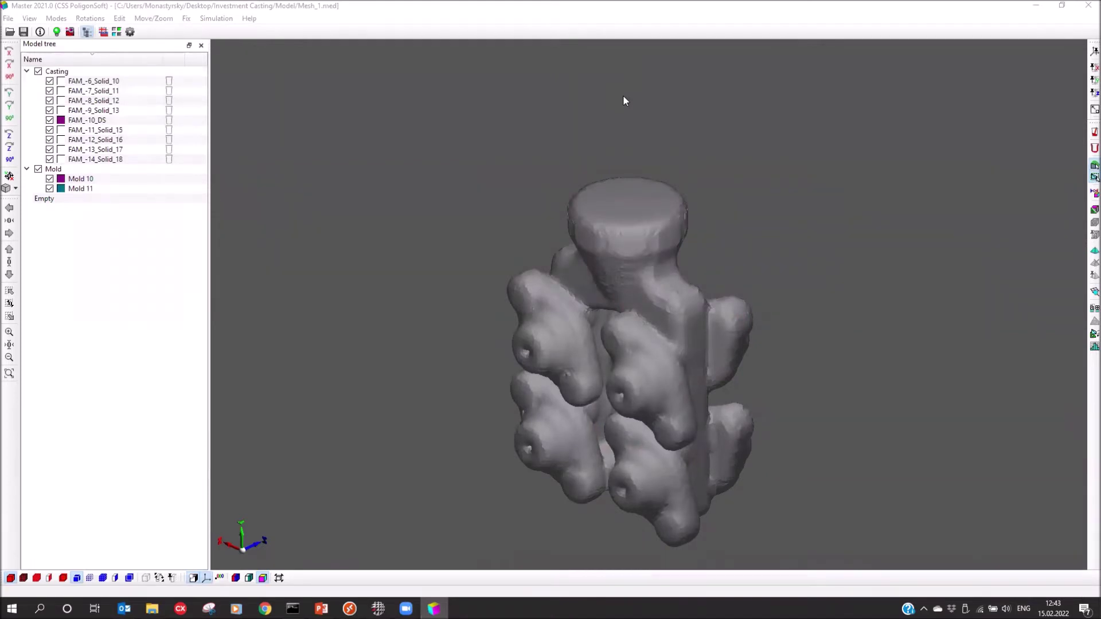
# Colour the shell by volume index and look closely at the volume above the pouring cup
pyautogui.moveTo(615, 335); pyautogui.dragTo(646, 325)
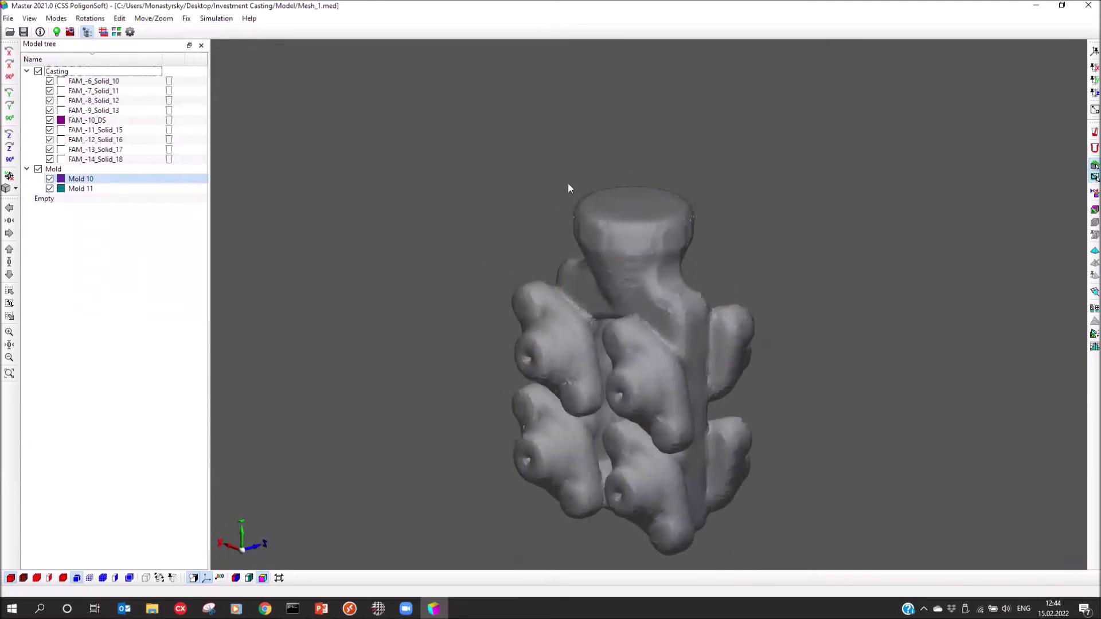
pyautogui.click(249, 578)
pyautogui.scroll(3, 620, 189)
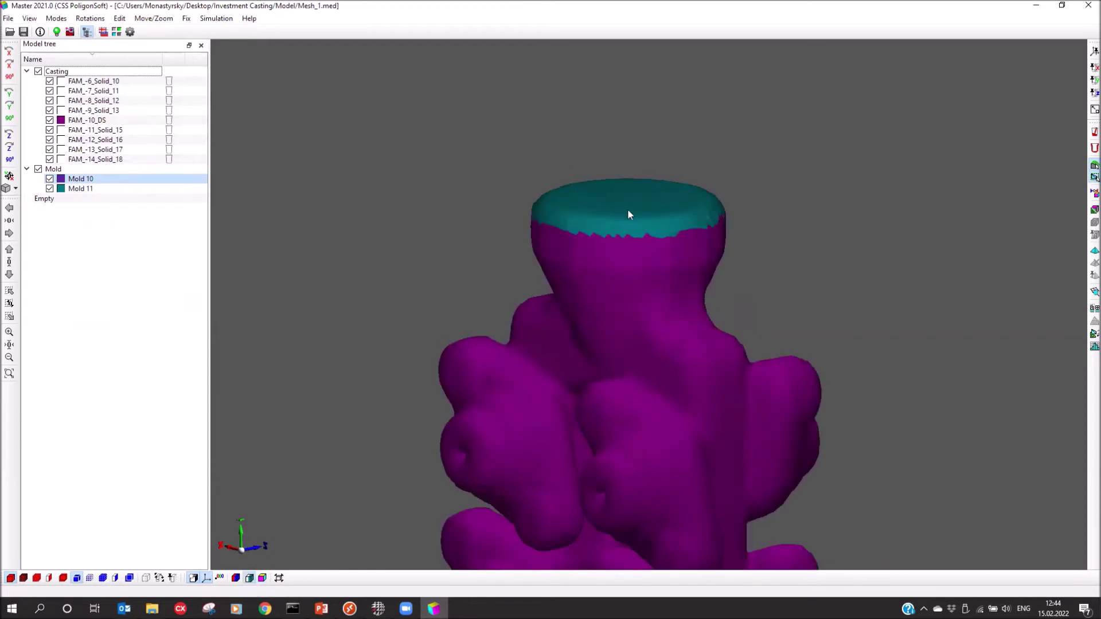
# Delete the Mold 11 volume above the pouring cup and set the default boundary faces
pyautogui.click(85, 190)
pyautogui.rightClick(86, 194)
pyautogui.click(109, 230)
pyautogui.click(564, 316)
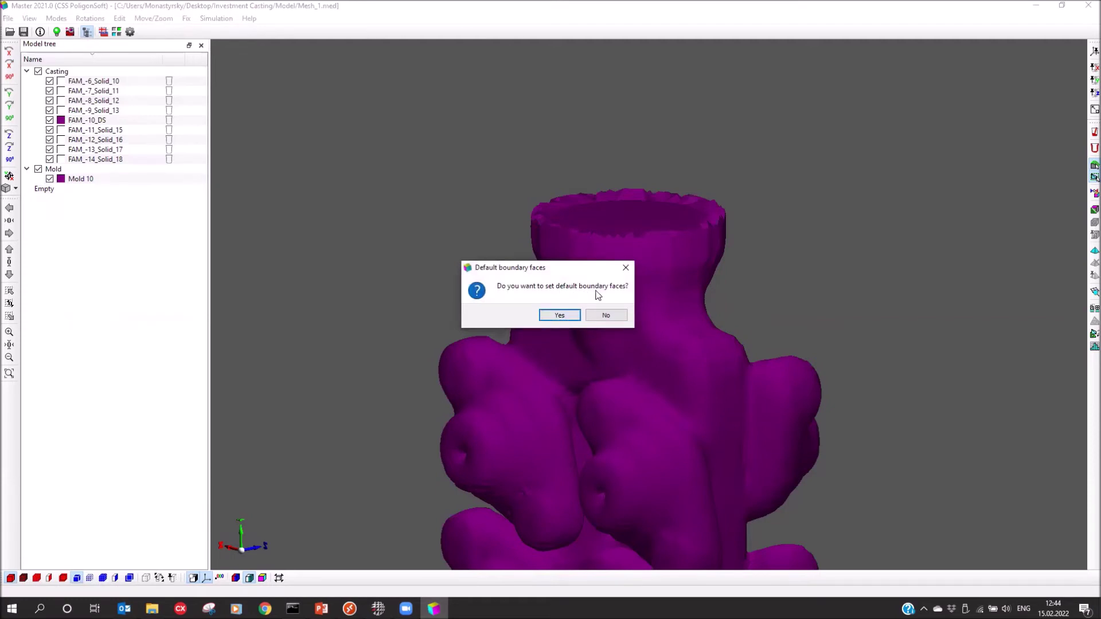
pyautogui.click(556, 317)
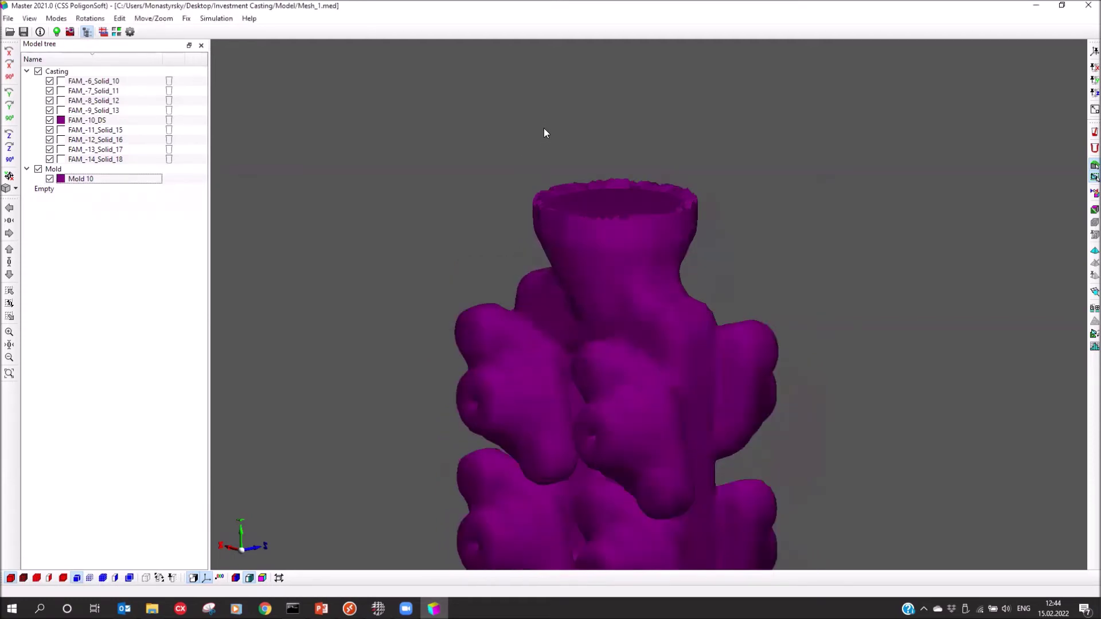
# Colour the model by surface index and examine the shell around the open pouring cup
pyautogui.click(262, 578)
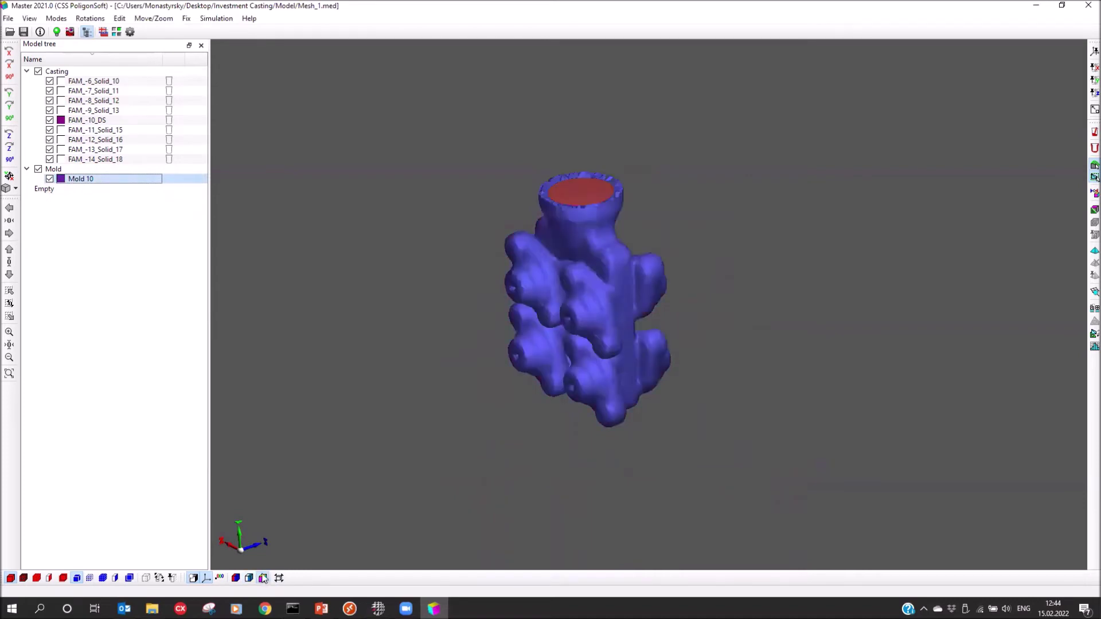
pyautogui.moveTo(441, 354); pyautogui.dragTo(582, 391)
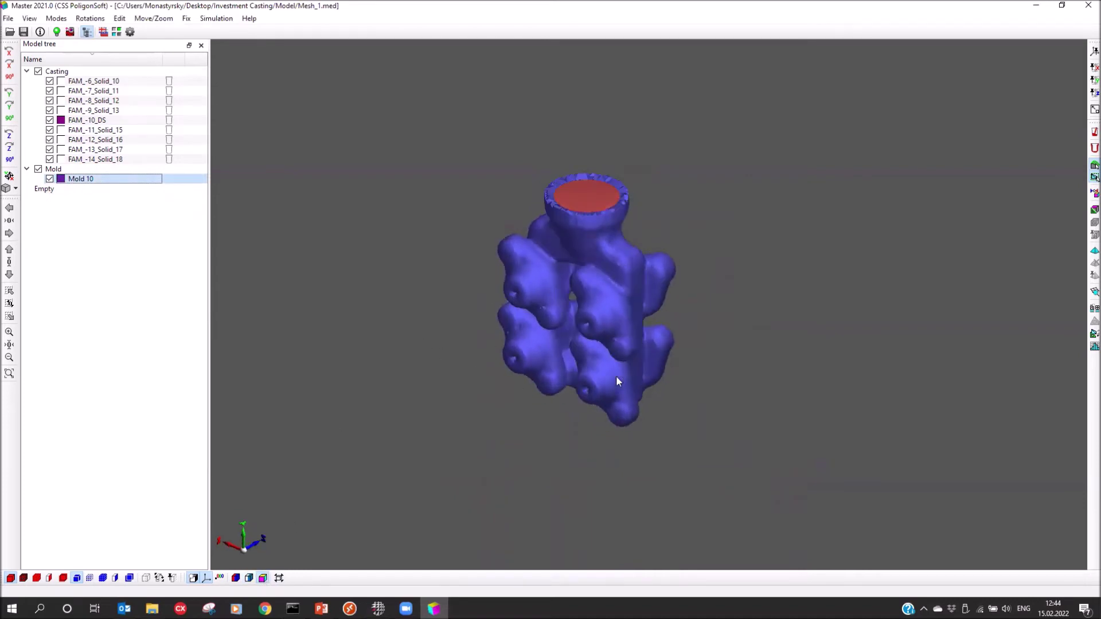
pyautogui.moveTo(618, 325); pyautogui.dragTo(595, 277)
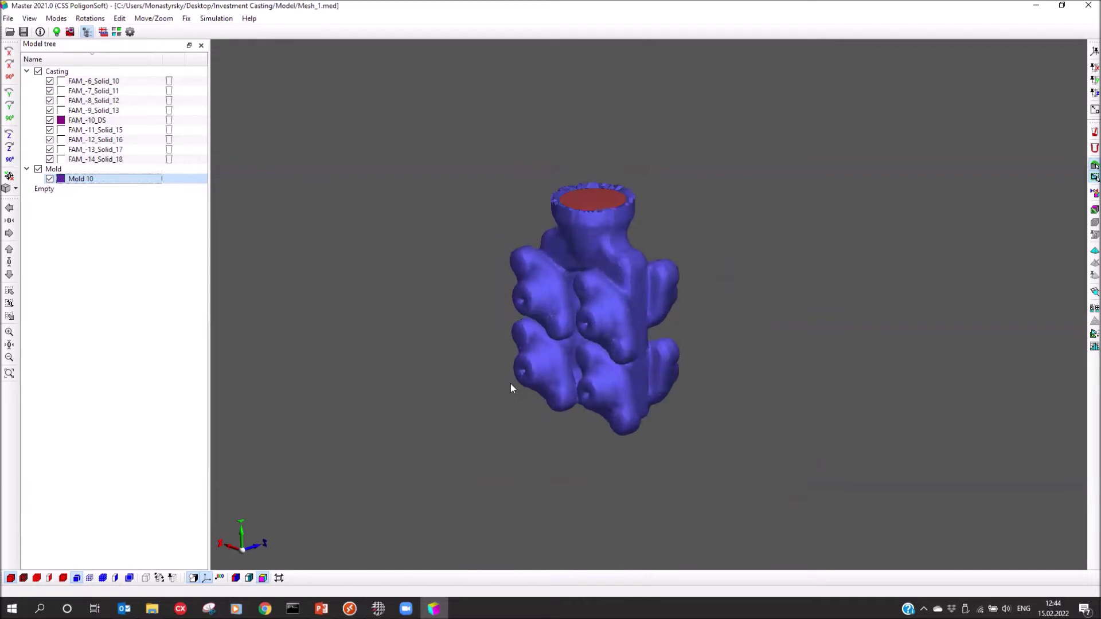
pyautogui.scroll(5, 584, 182)
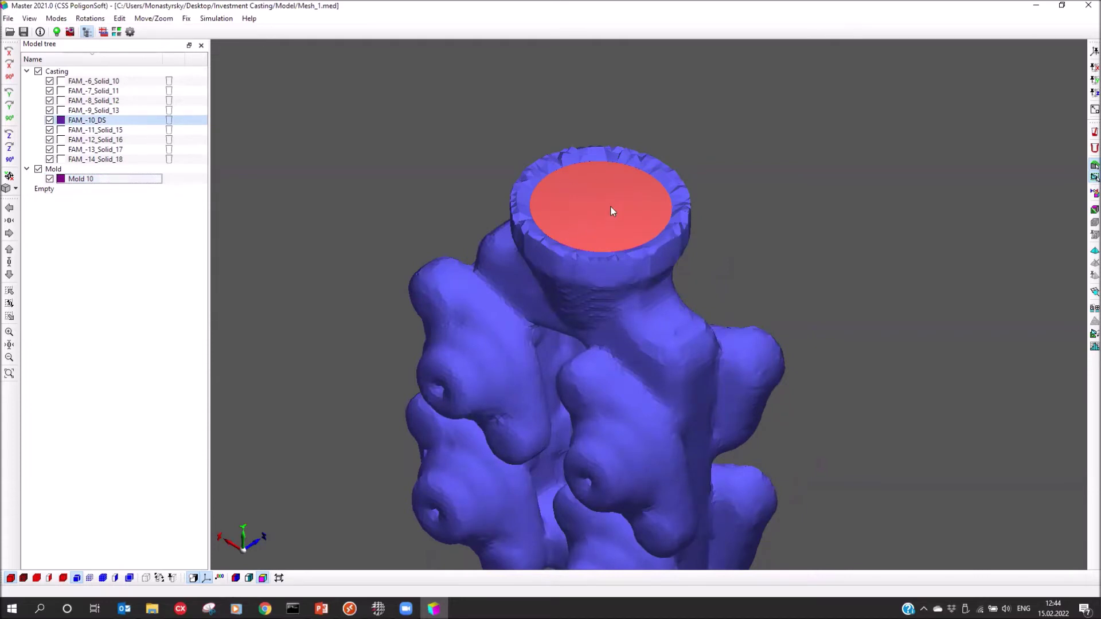
# Hide the Mold 10 shell and examine the surface indices on the casting and its inlet face
pyautogui.click(50, 178)
pyautogui.moveTo(370, 280); pyautogui.dragTo(653, 200)
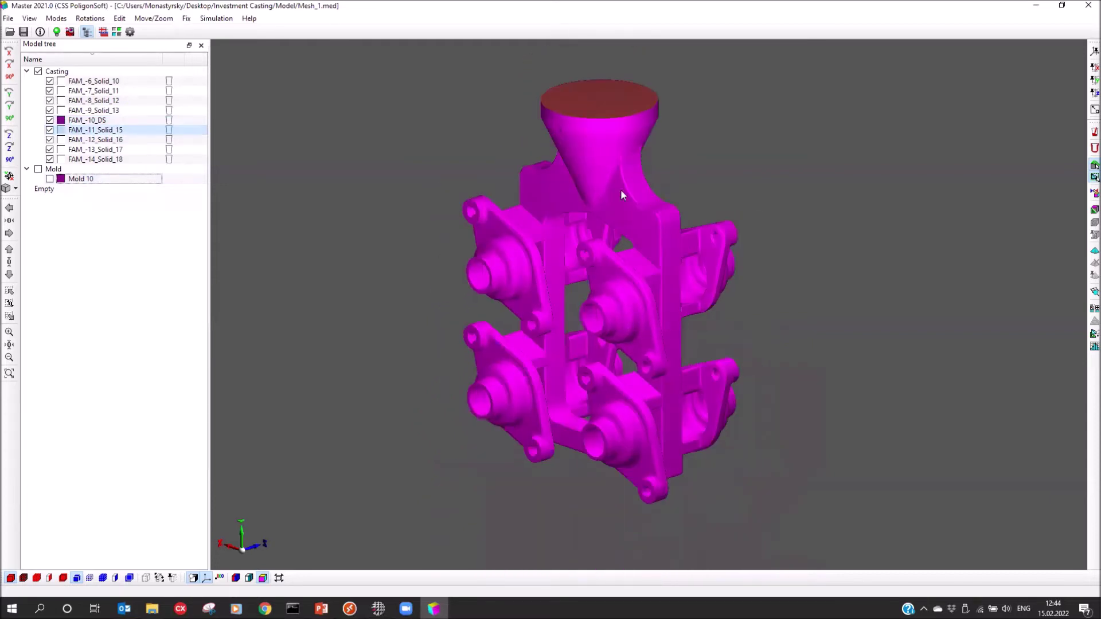
pyautogui.moveTo(524, 377); pyautogui.dragTo(455, 370)
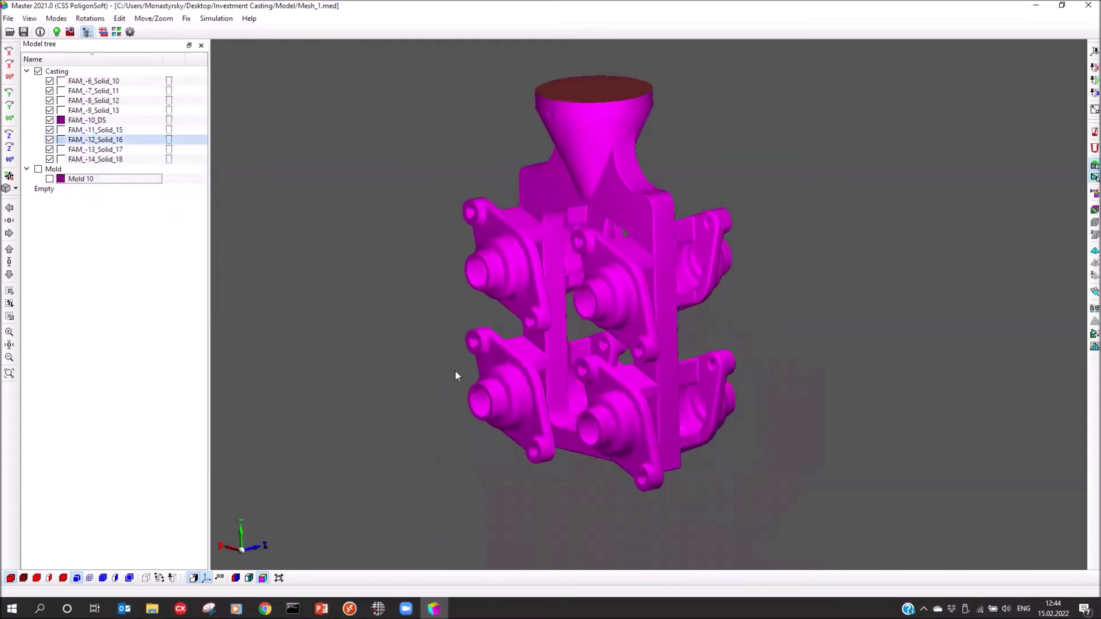
pyautogui.scroll(1, 466, 236)
pyautogui.moveTo(466, 236); pyautogui.dragTo(516, 261, button='middle')
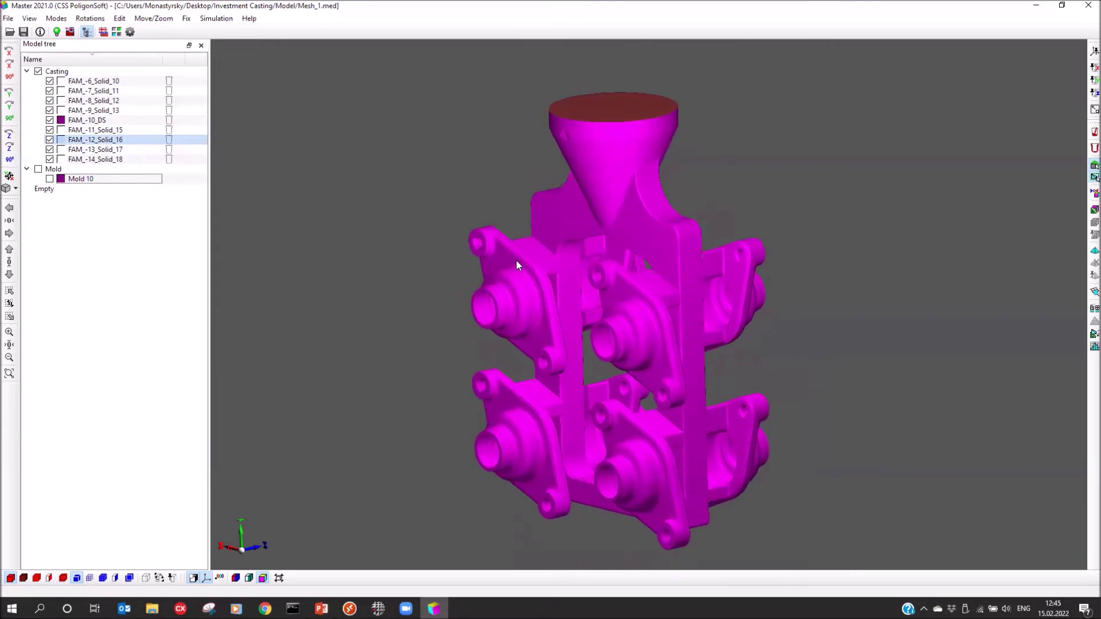
# In the general simulation parameters, set the alloy temperature to 1610 °C, mold temperature to 1050 °C and ambient temperature to 25 °C
pyautogui.click(57, 31)
pyautogui.moveTo(399, 160); pyautogui.dragTo(431, 148)
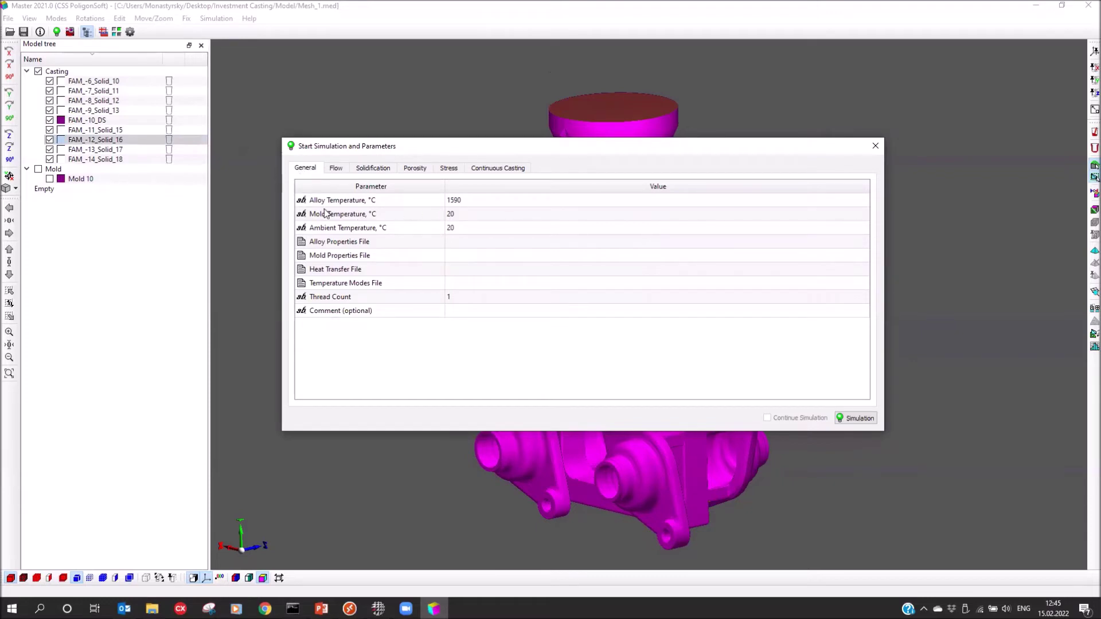
pyautogui.click(469, 199)
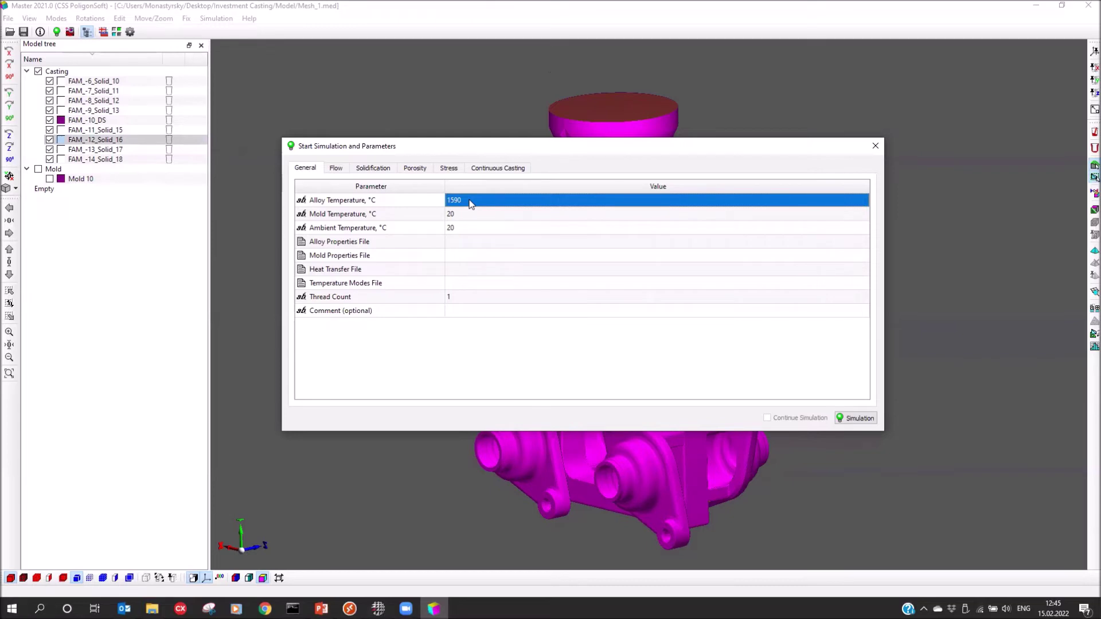
pyautogui.write('1')
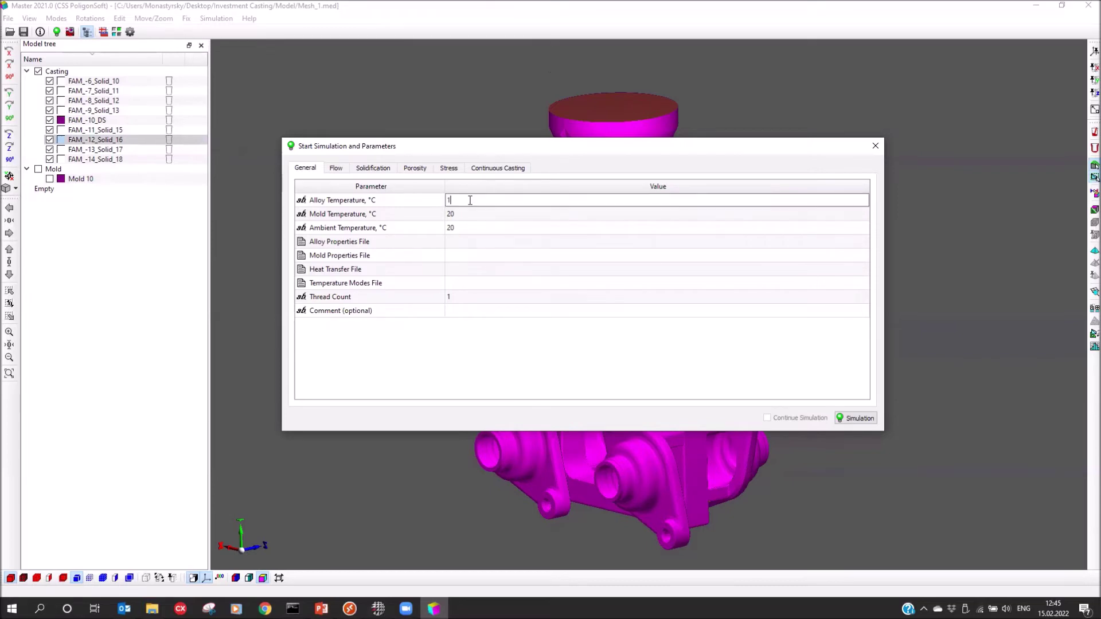
pyautogui.write('610')
pyautogui.click(462, 218)
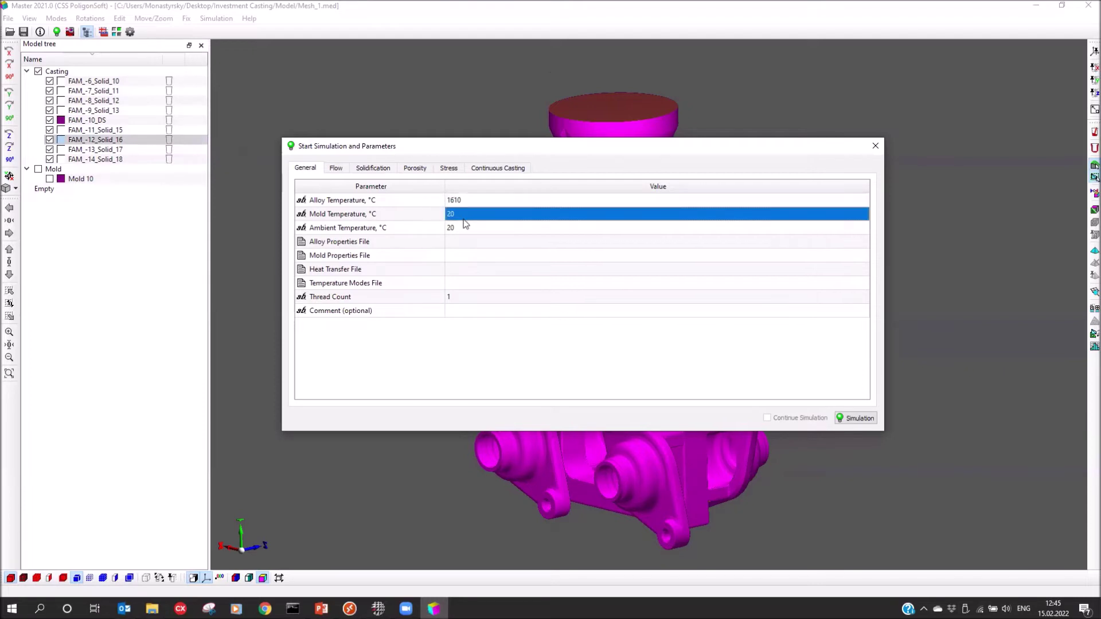
pyautogui.write('1')
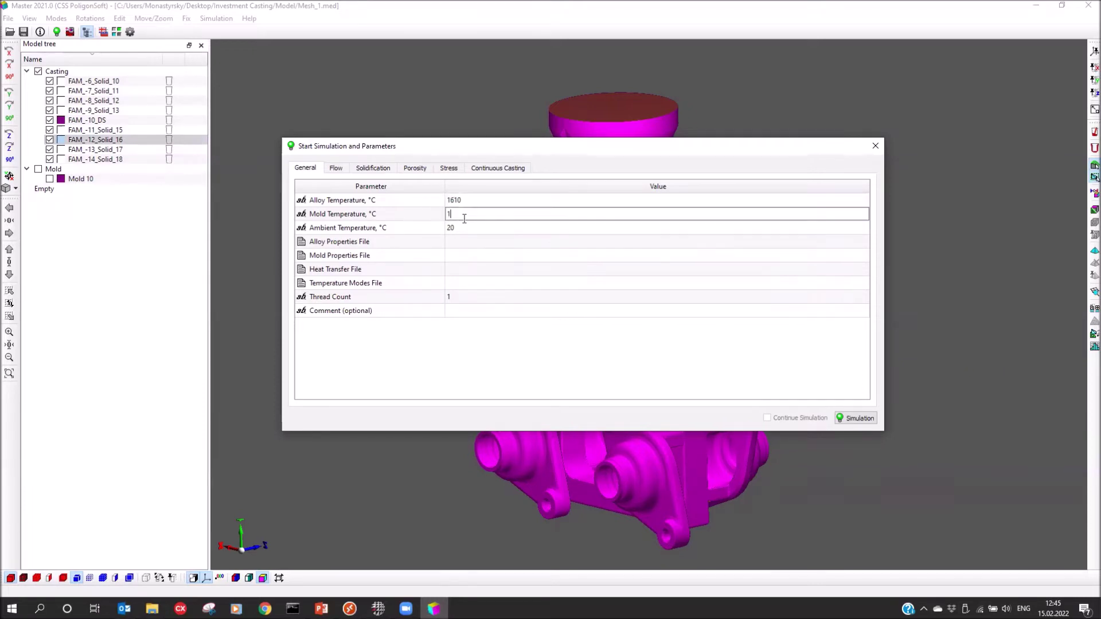
pyautogui.write('050')
pyautogui.click(467, 229)
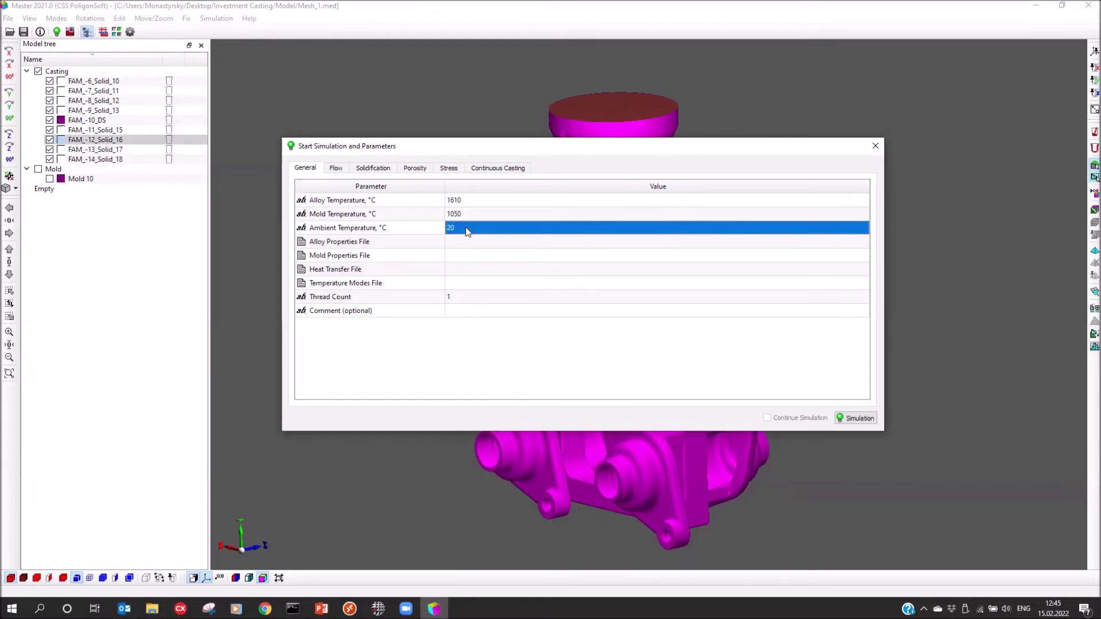
pyautogui.write('25')
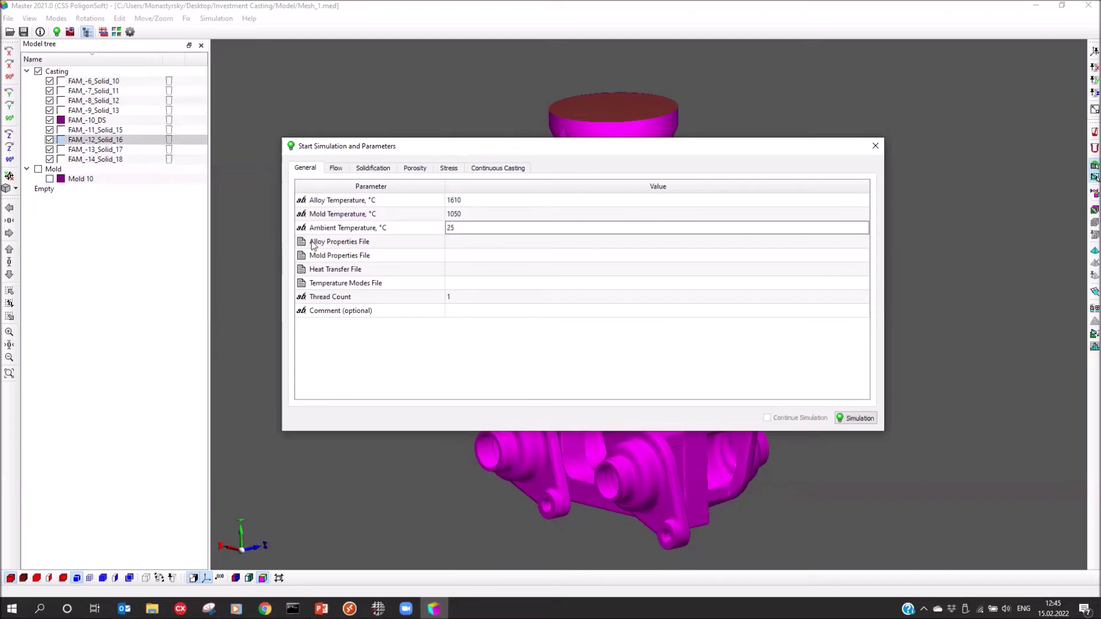
# Assign SUS430LX.bd from the Model folder as the alloy properties file
pyautogui.click(332, 245)
pyautogui.click(506, 244)
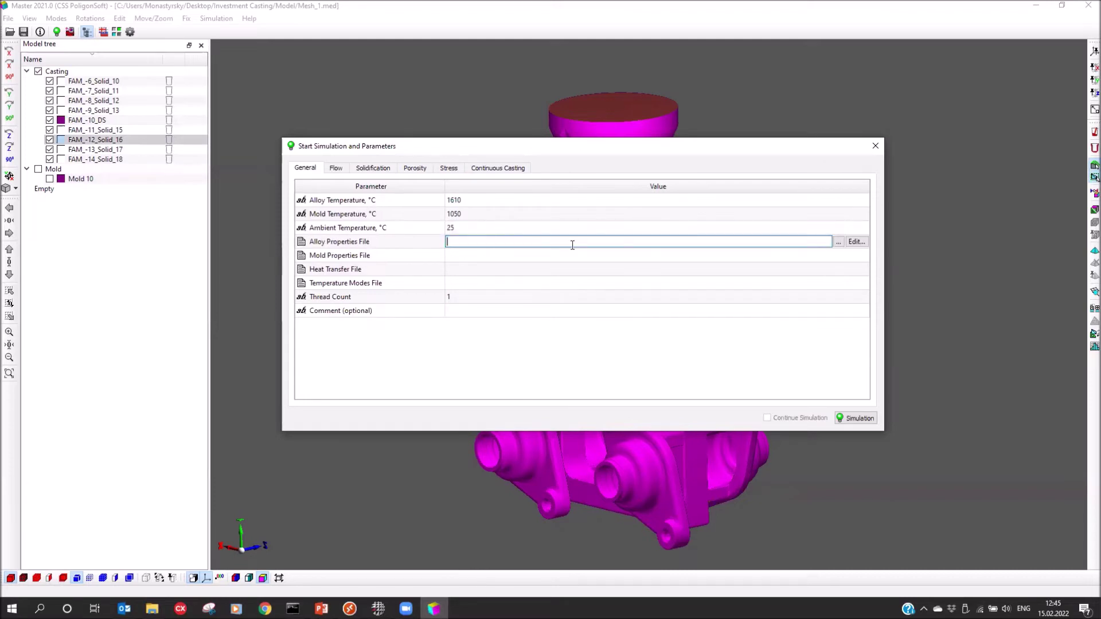
pyautogui.click(839, 242)
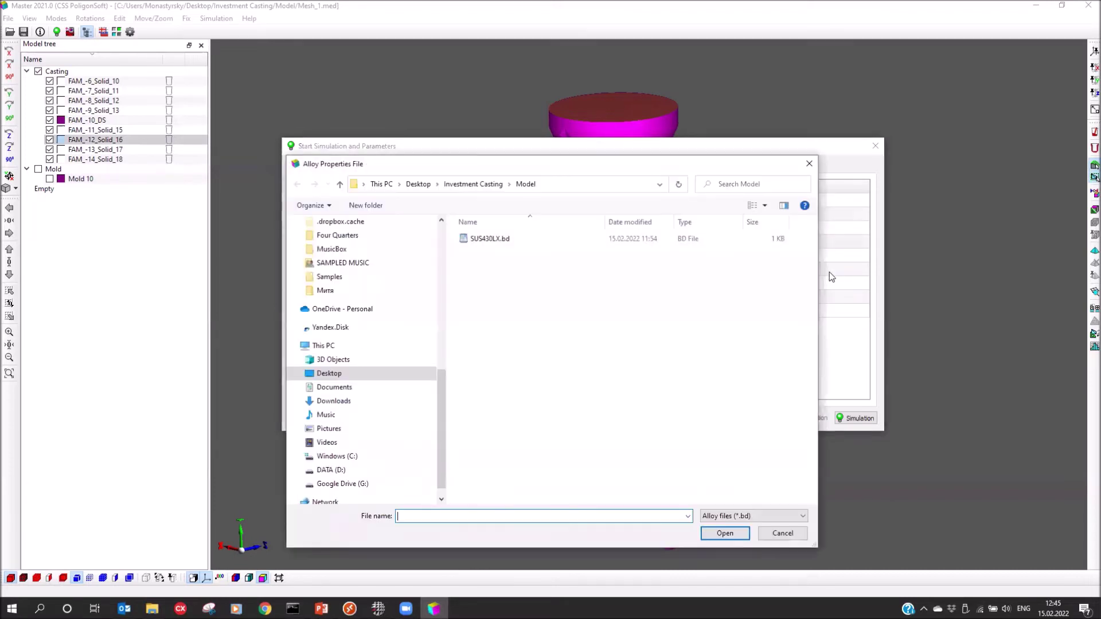
pyautogui.click(660, 239)
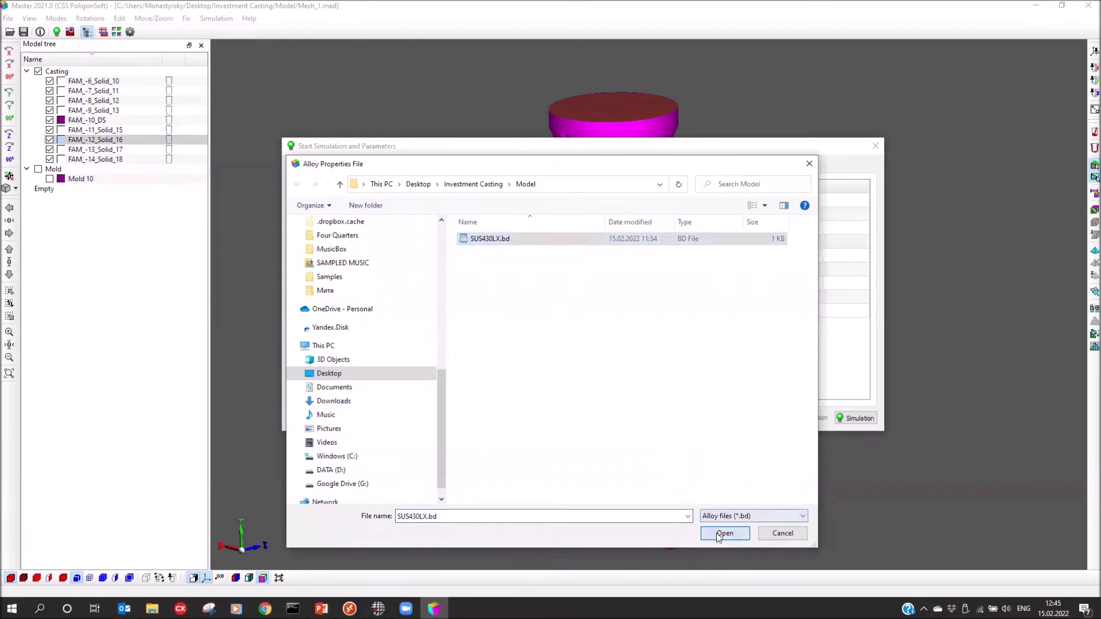
pyautogui.click(724, 533)
# Open the assigned alloy's thermal data in Splav, examine its T-spectrum curve and return to the simulation parameters
pyautogui.click(768, 241)
pyautogui.click(767, 244)
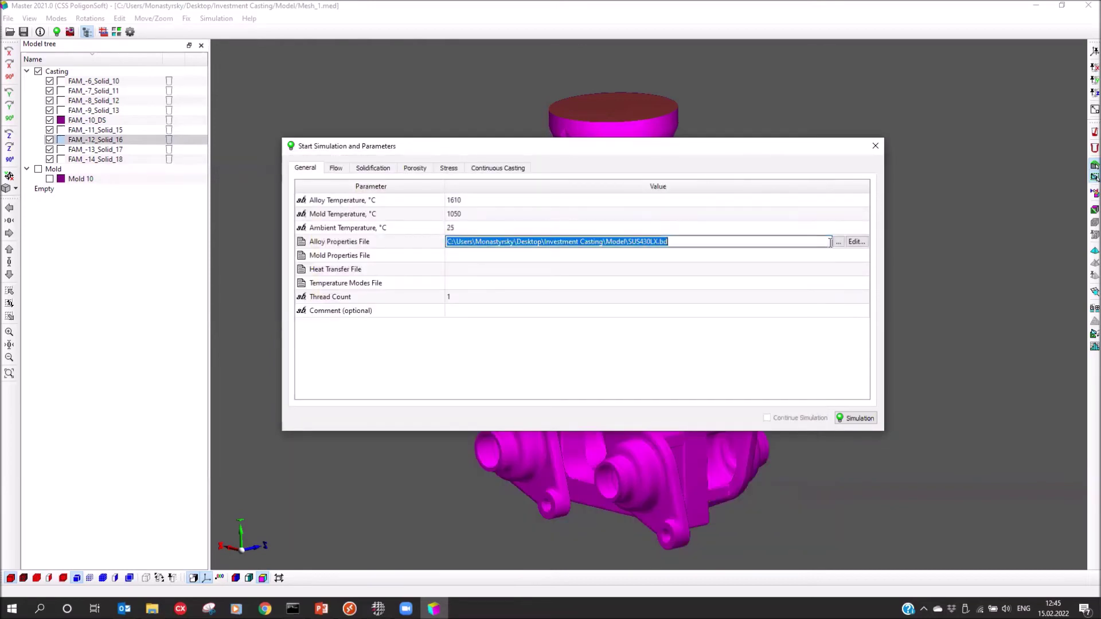
pyautogui.click(856, 242)
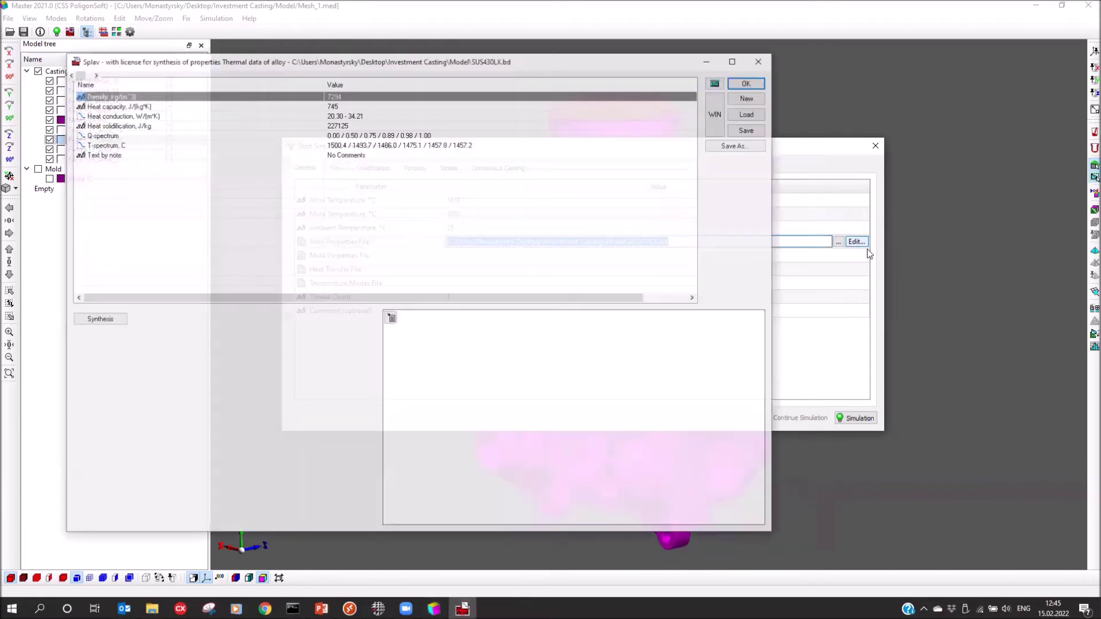
pyautogui.click(430, 145)
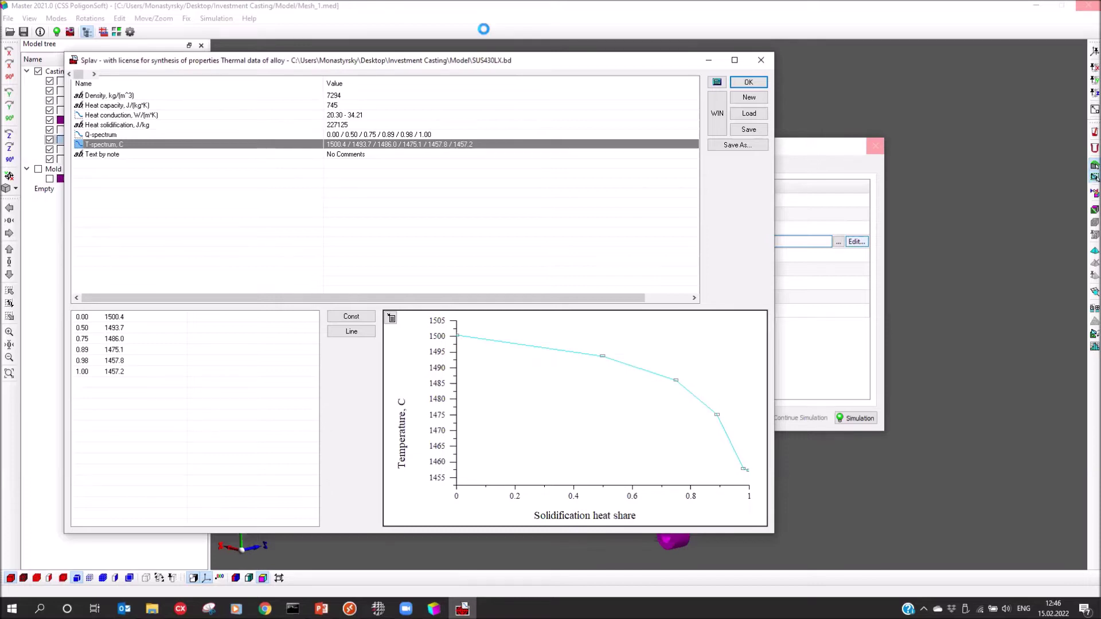
pyautogui.click(752, 81)
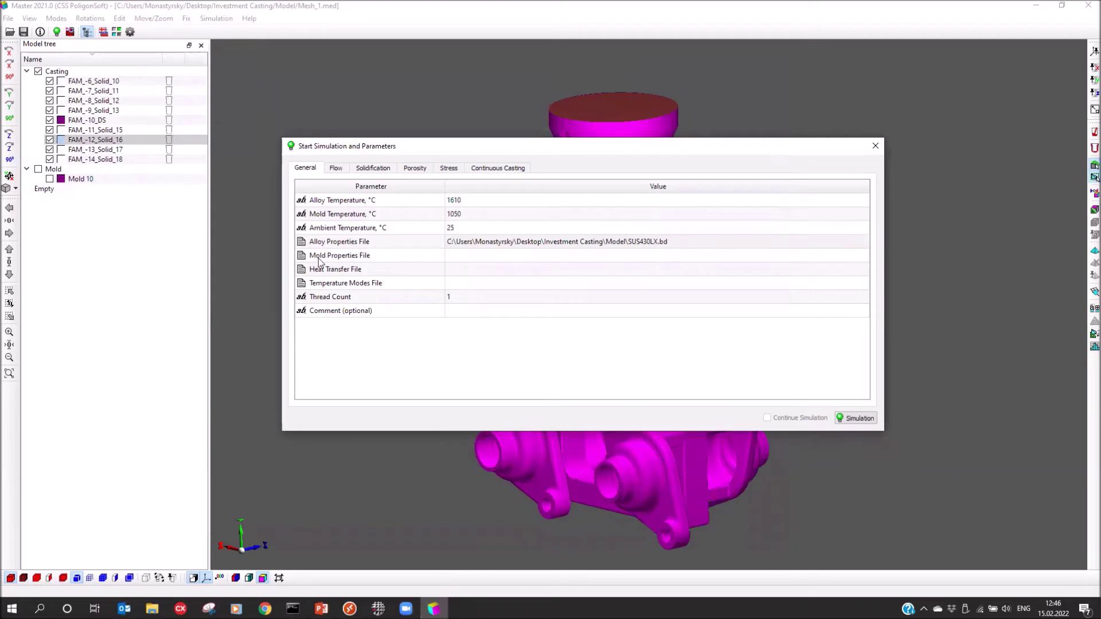
# Assign Investment Casting (air).bdf from the PoligonSoft2021.0EN BD folder as the mold properties file
pyautogui.click(469, 259)
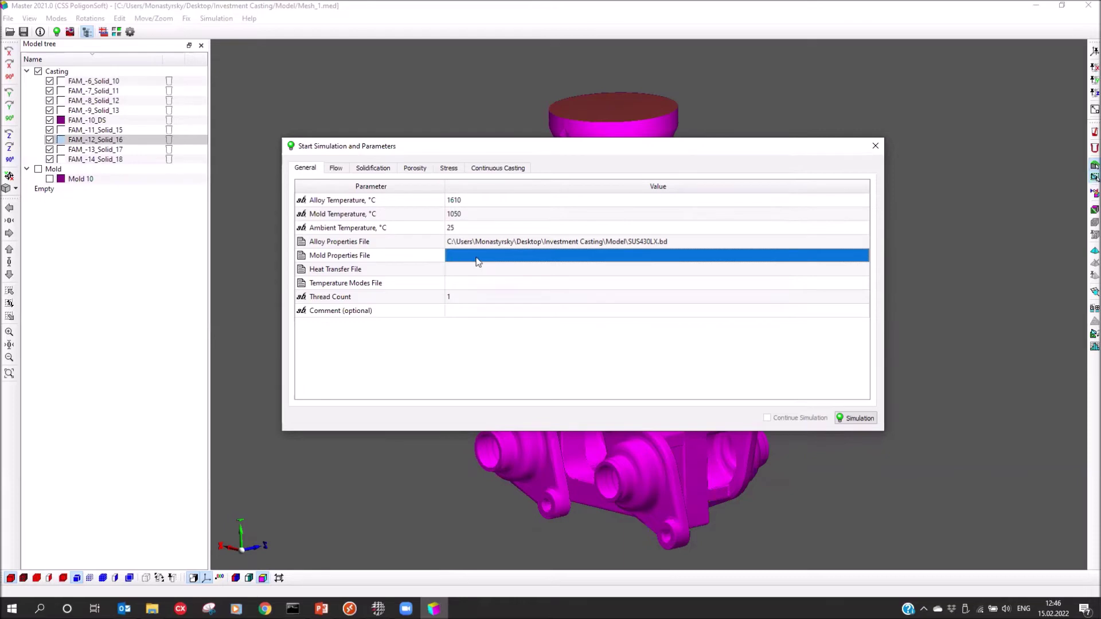
pyautogui.click(476, 262)
pyautogui.click(839, 256)
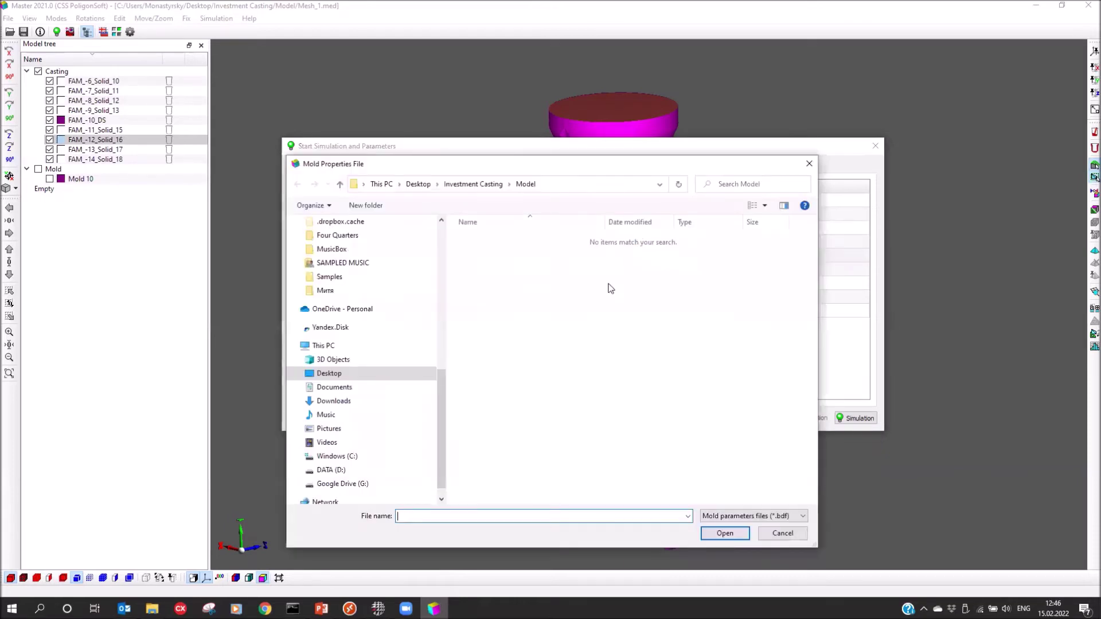
pyautogui.click(339, 443)
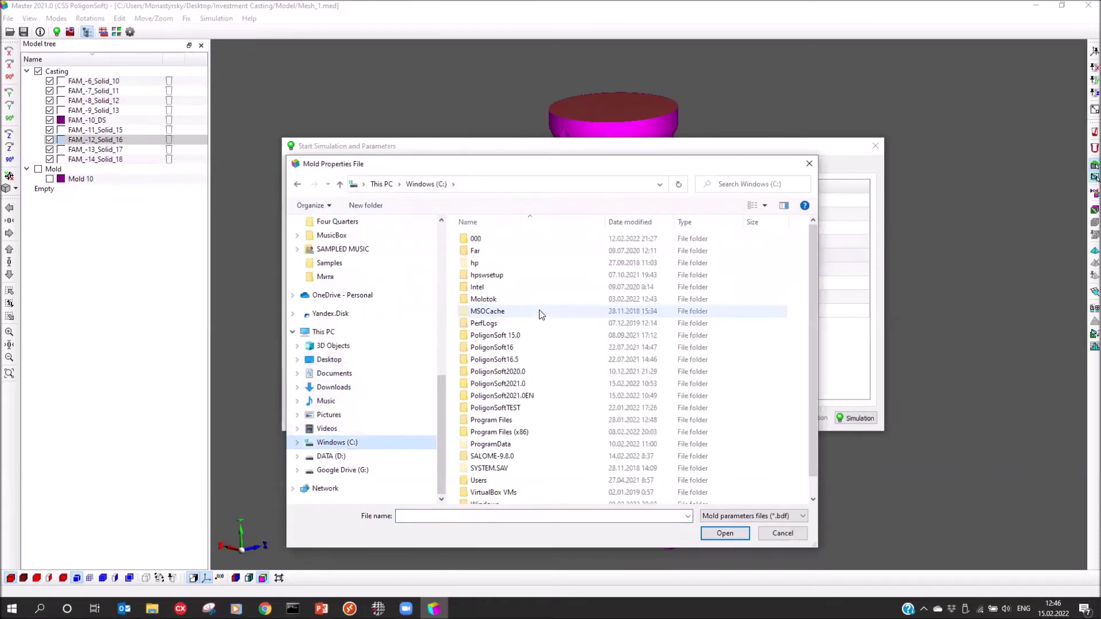
pyautogui.doubleClick(515, 397)
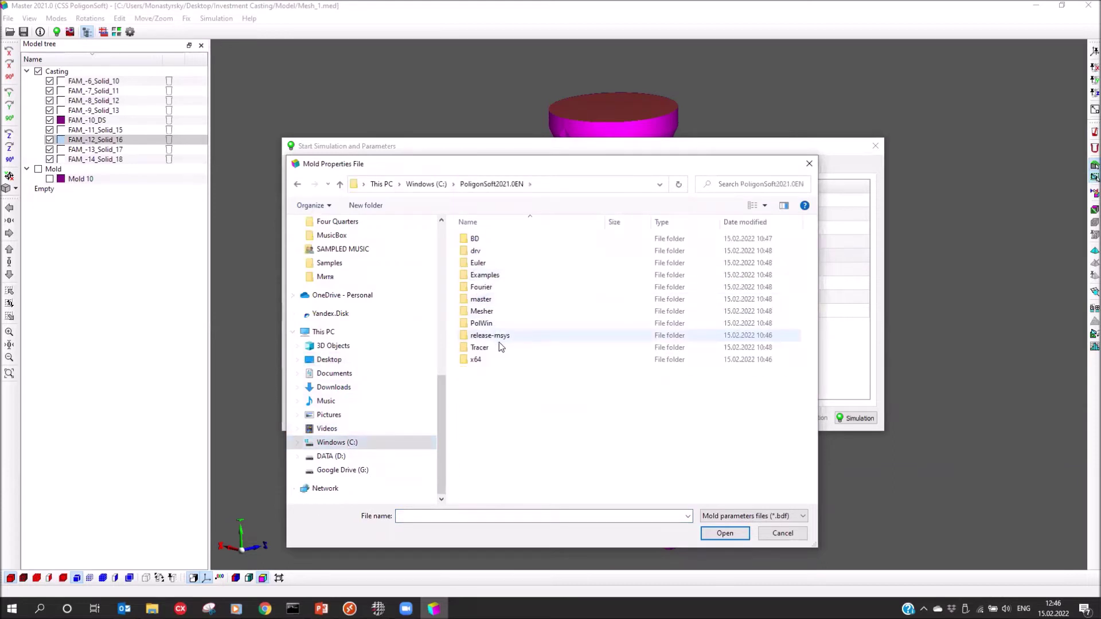
pyautogui.doubleClick(473, 239)
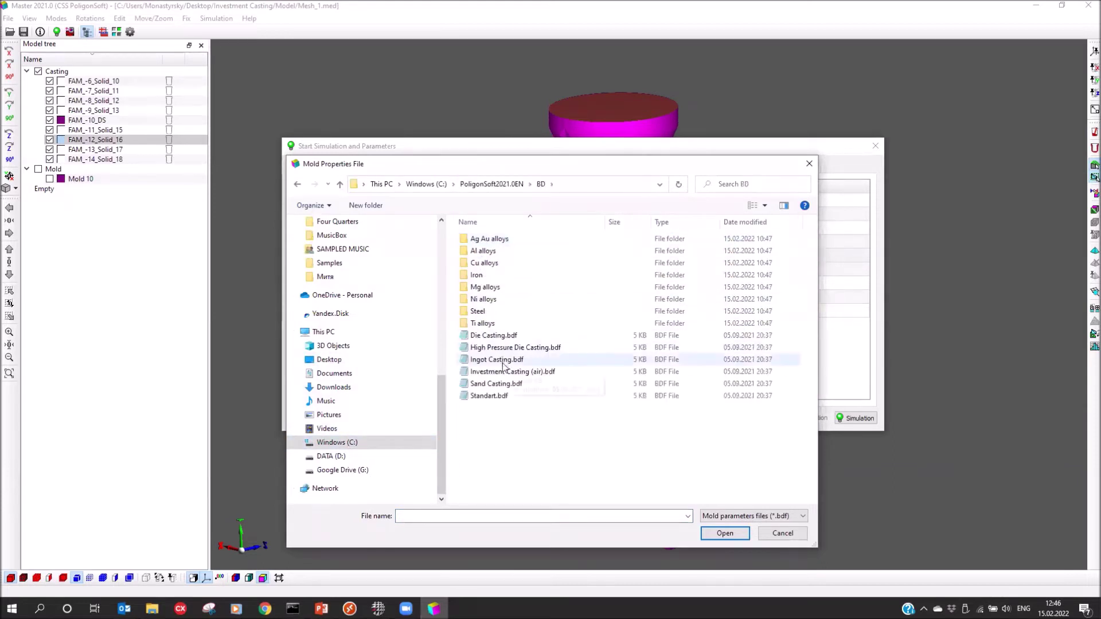
pyautogui.click(481, 373)
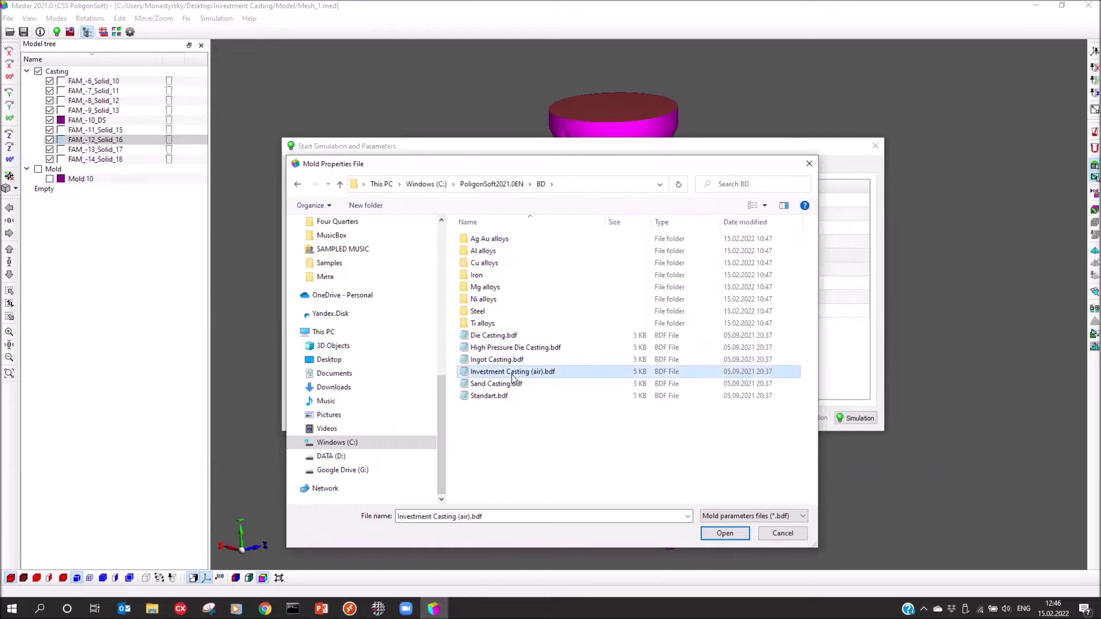
pyautogui.click(724, 533)
# Assign Investment Casting (air).afo from the BD folder as the heat transfer file
pyautogui.click(511, 281)
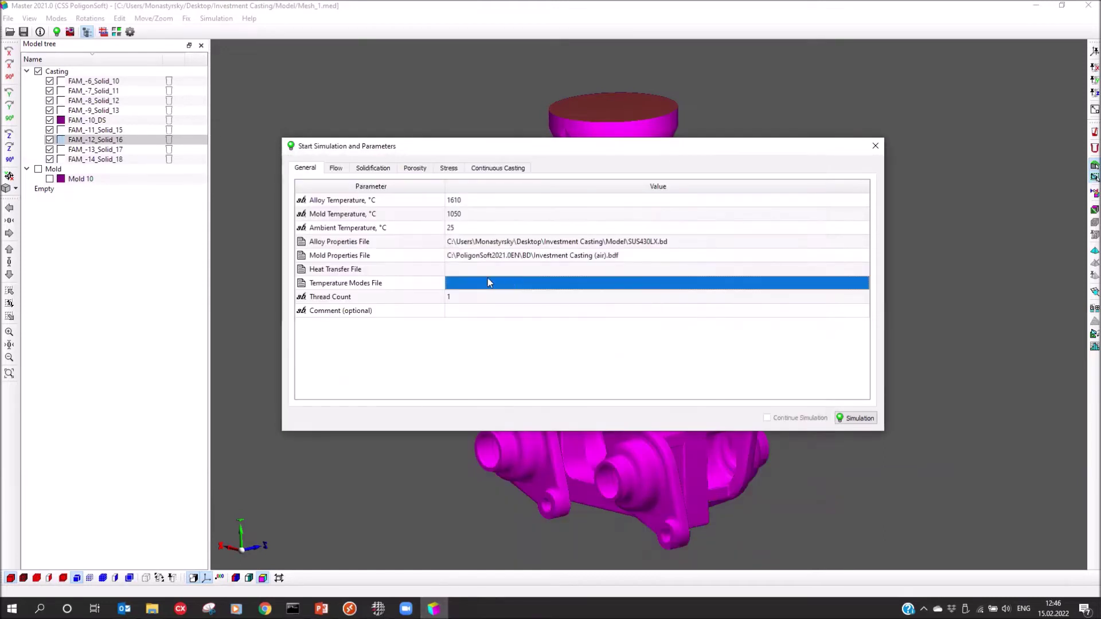
pyautogui.click(457, 270)
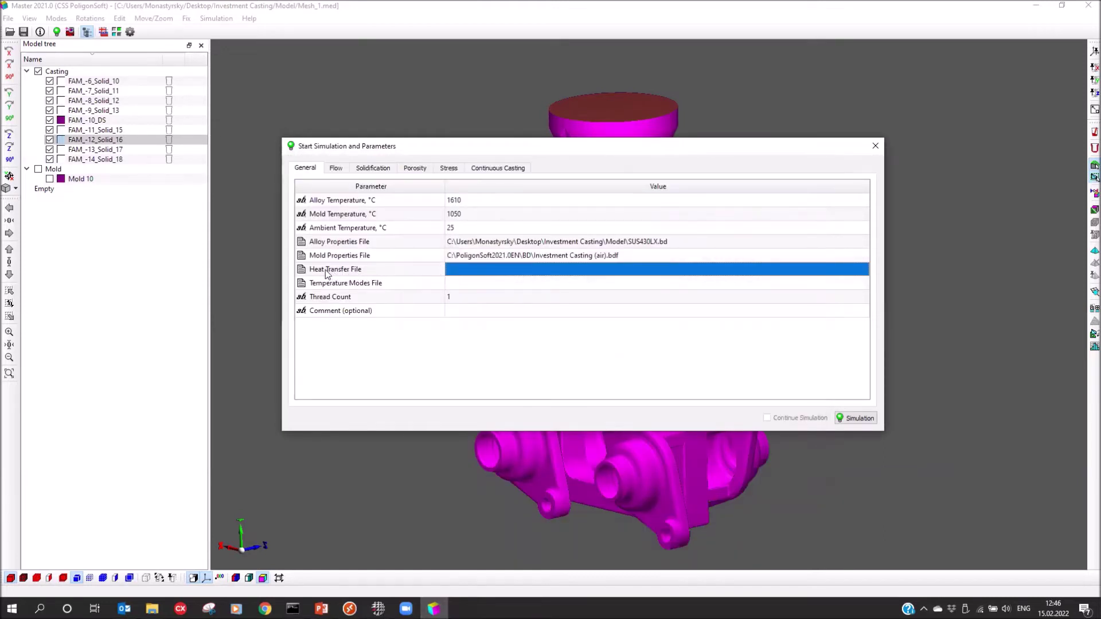
pyautogui.click(529, 274)
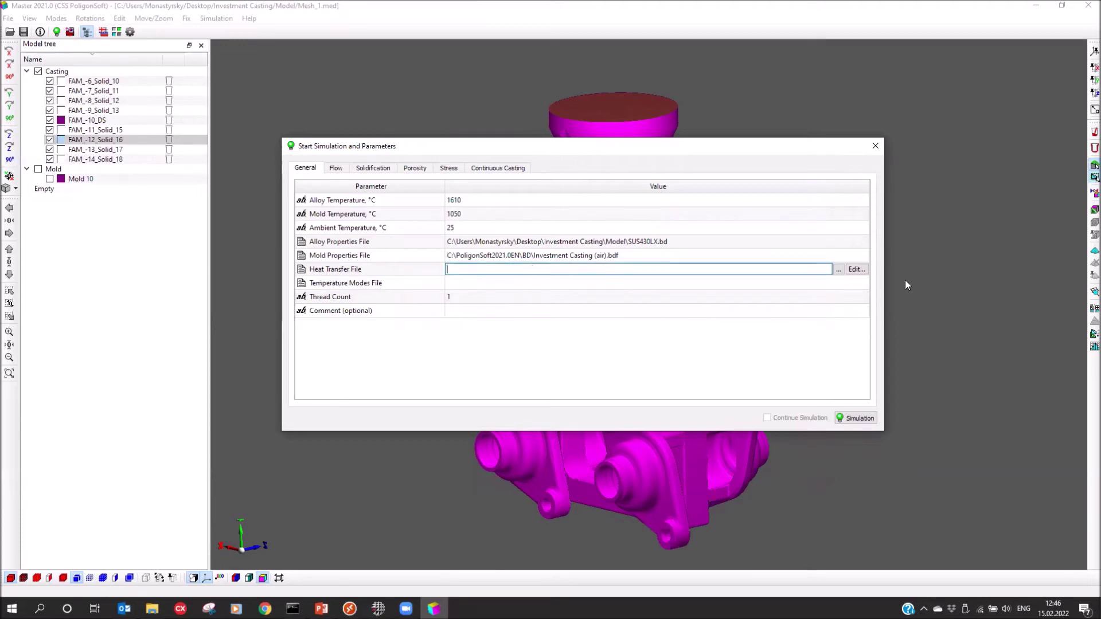
pyautogui.click(838, 269)
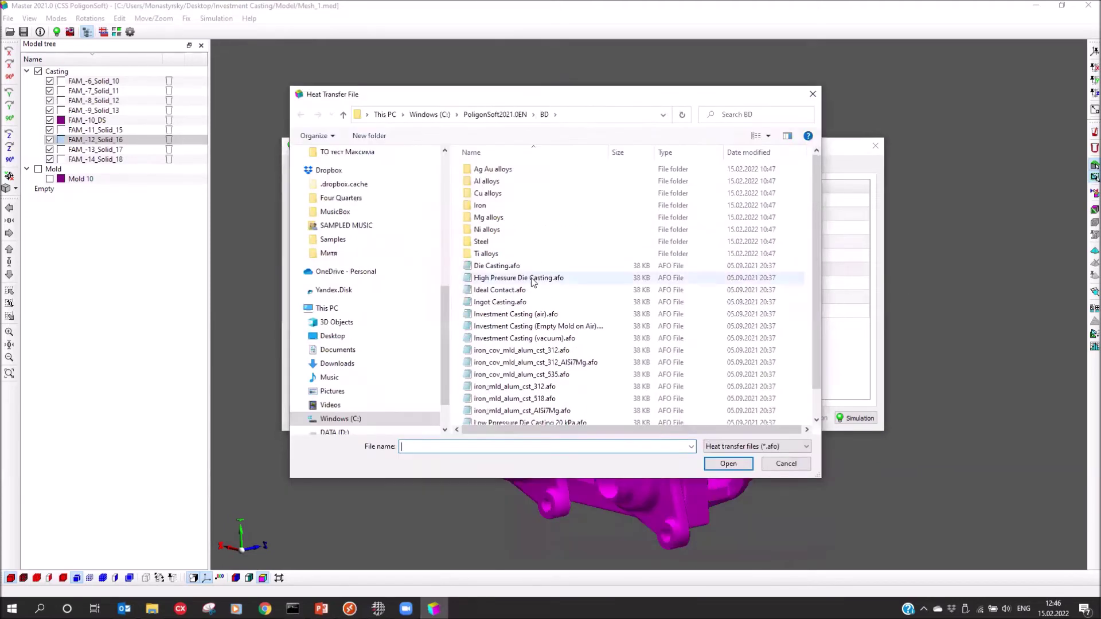
pyautogui.click(511, 315)
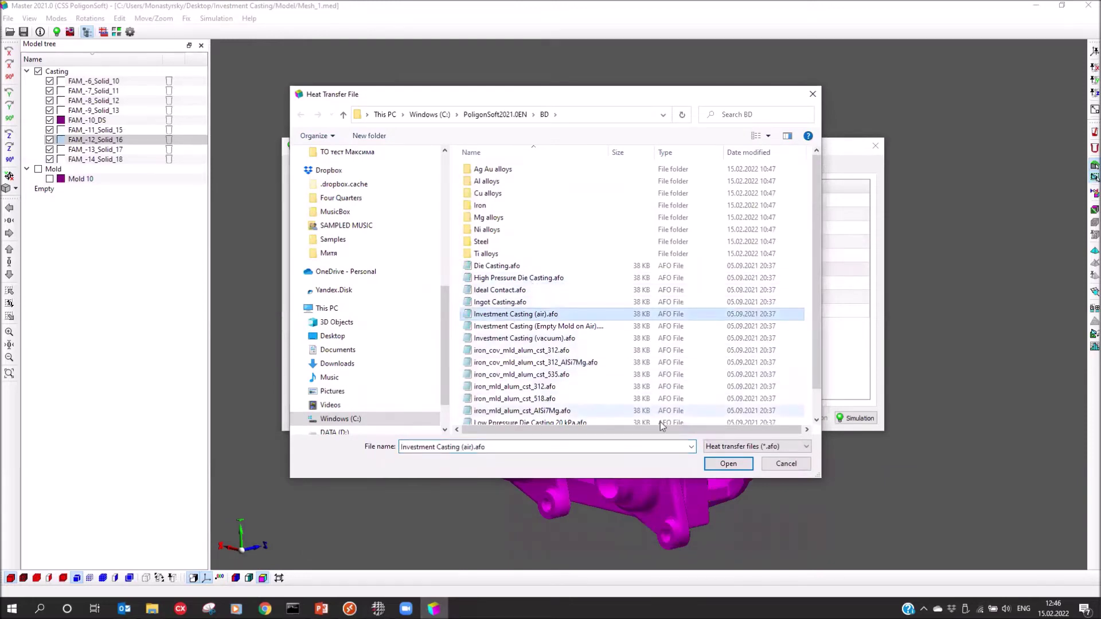
pyautogui.click(720, 463)
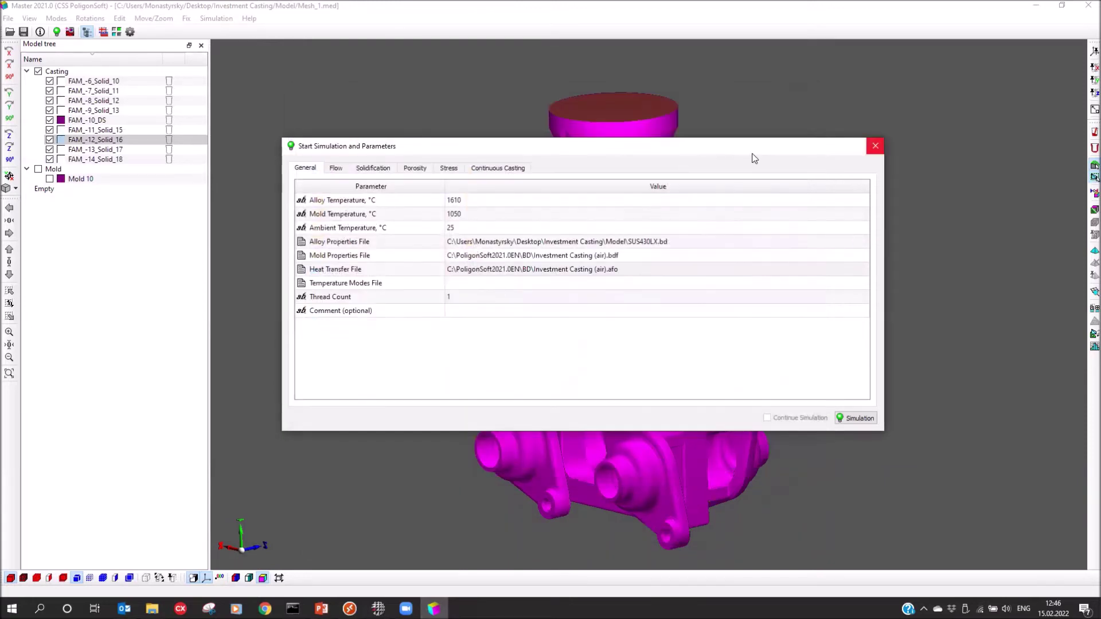
# Leave the simulation parameters and check which material index is assigned to the Mold 10 volume
pyautogui.click(883, 164)
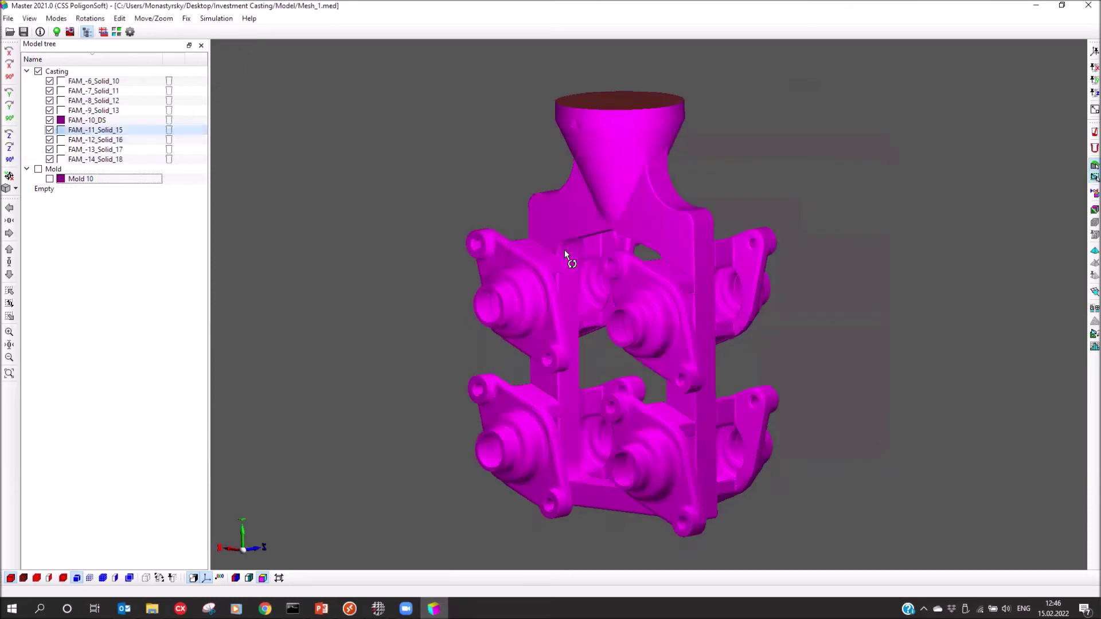
pyautogui.doubleClick(80, 178)
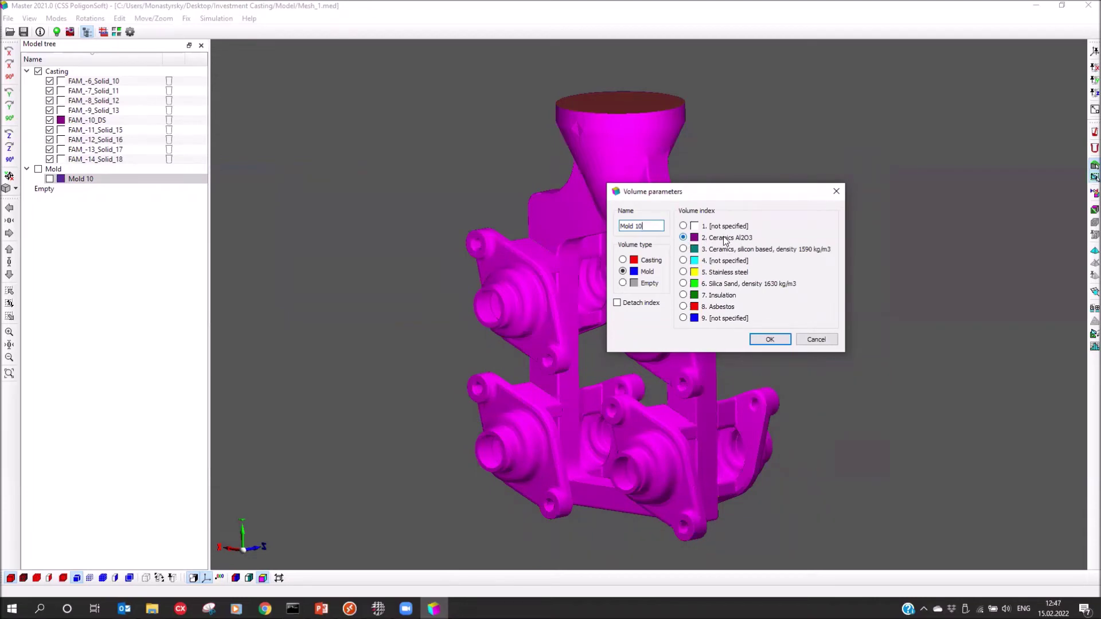
pyautogui.click(763, 342)
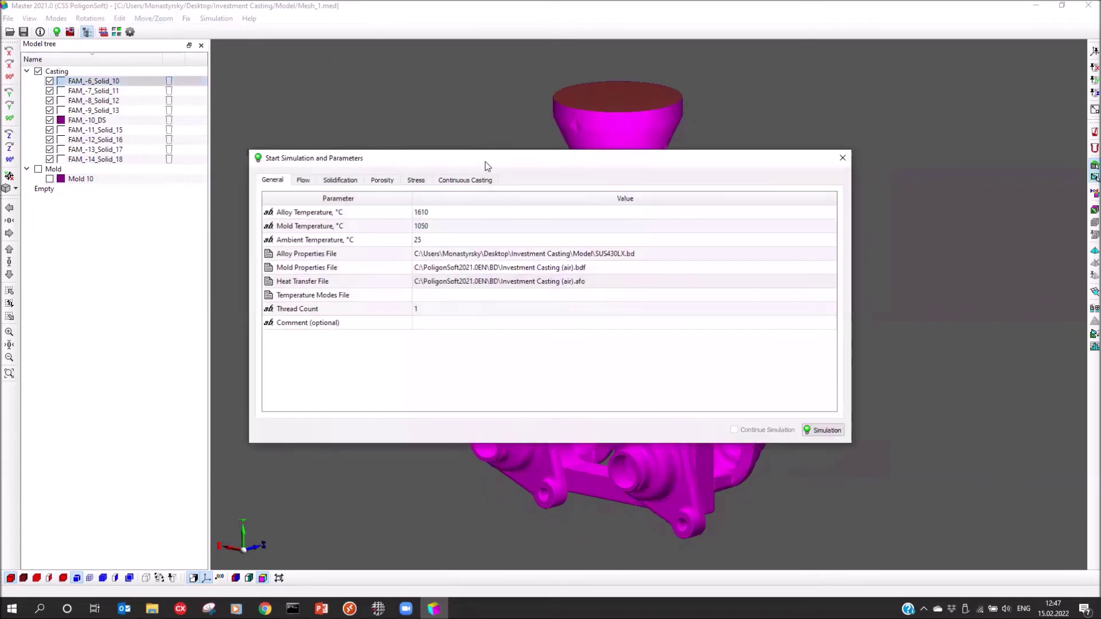
# Set the simulation's thread count to 4 in the general parameters
pyautogui.moveTo(486, 162); pyautogui.dragTo(536, 137)
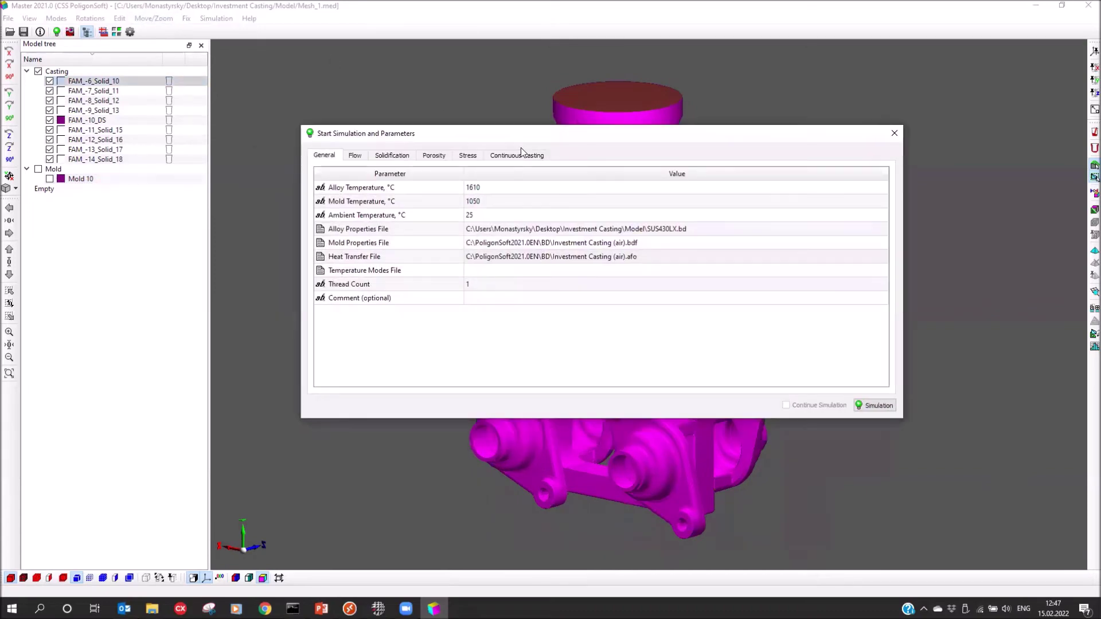
pyautogui.click(484, 287)
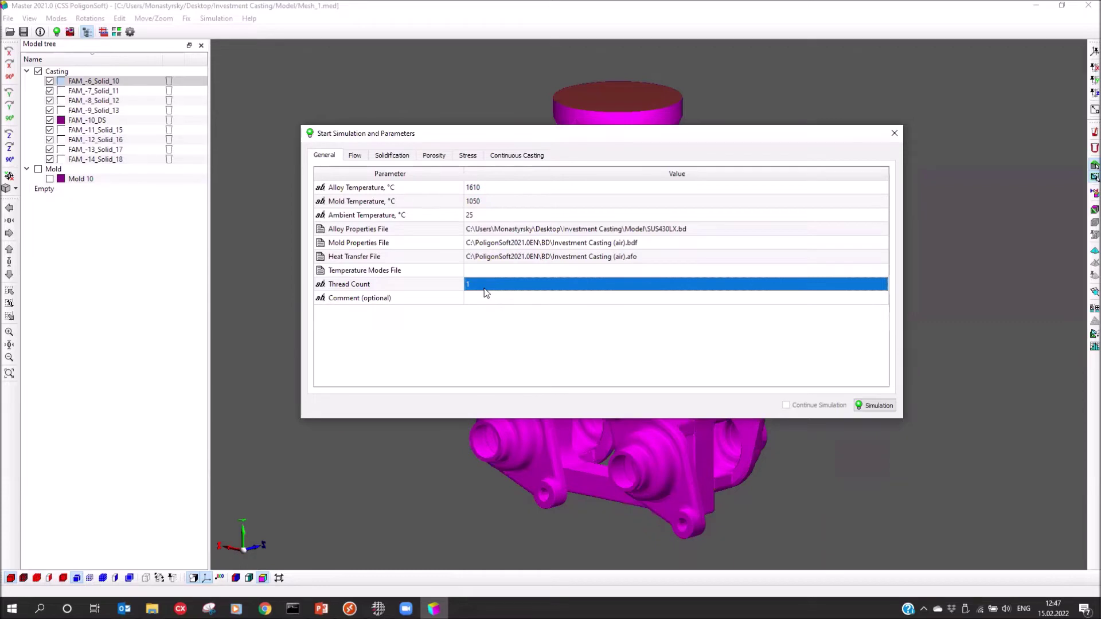
pyautogui.write('4')
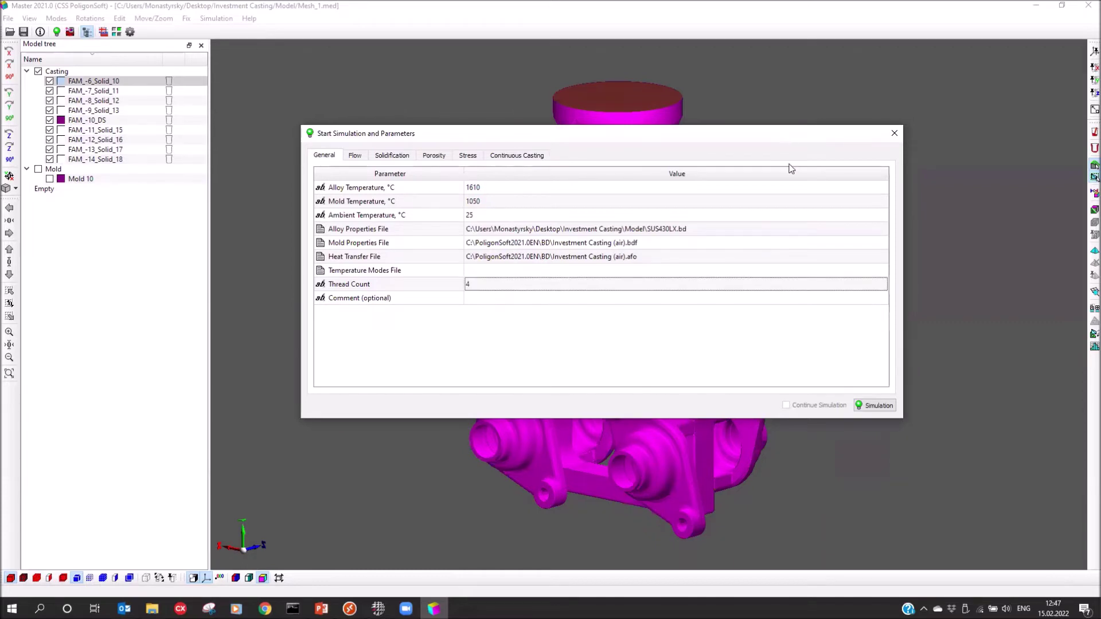
pyautogui.moveTo(786, 143); pyautogui.dragTo(791, 172)
# Enable the flow model with a cell size of 2 mm and an output timestep of 0.1 s
pyautogui.click(360, 184)
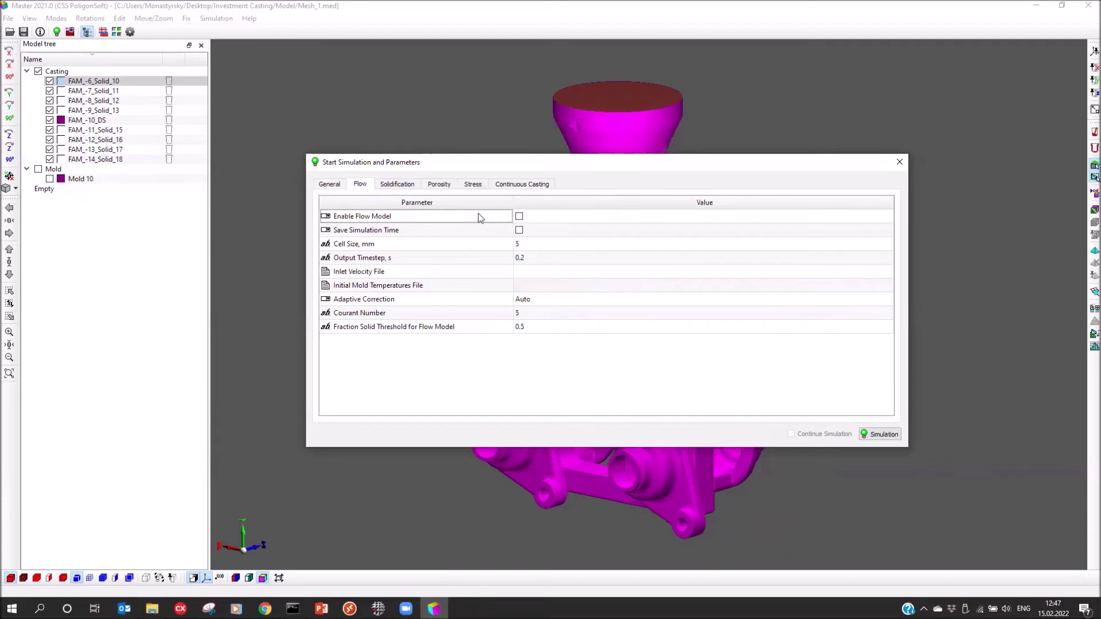
pyautogui.click(519, 216)
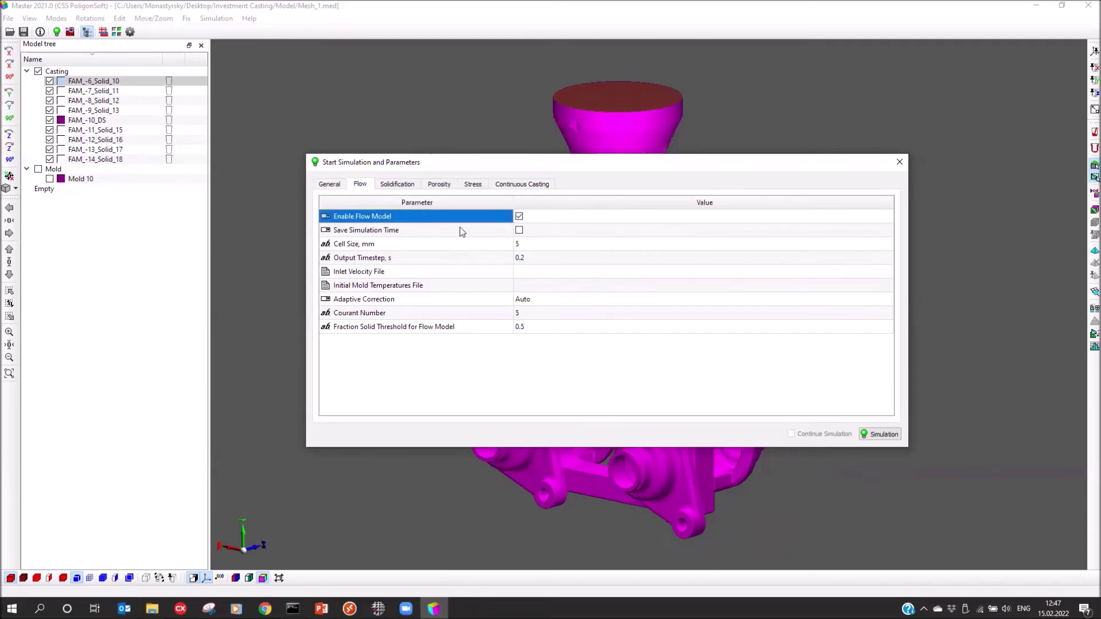
pyautogui.click(370, 244)
pyautogui.click(529, 244)
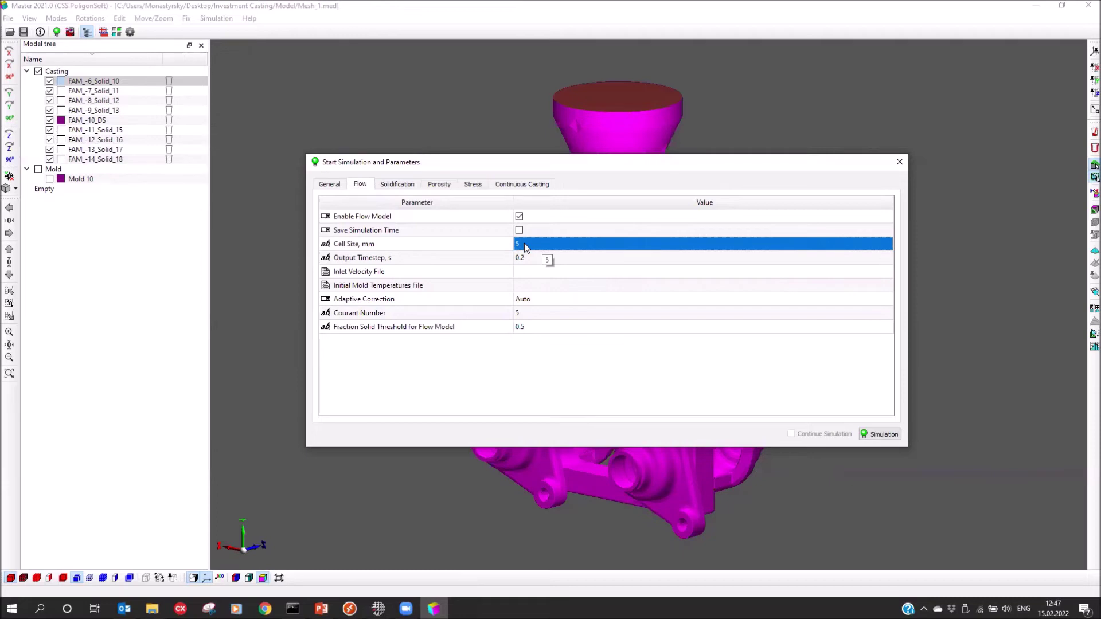
pyautogui.click(525, 245)
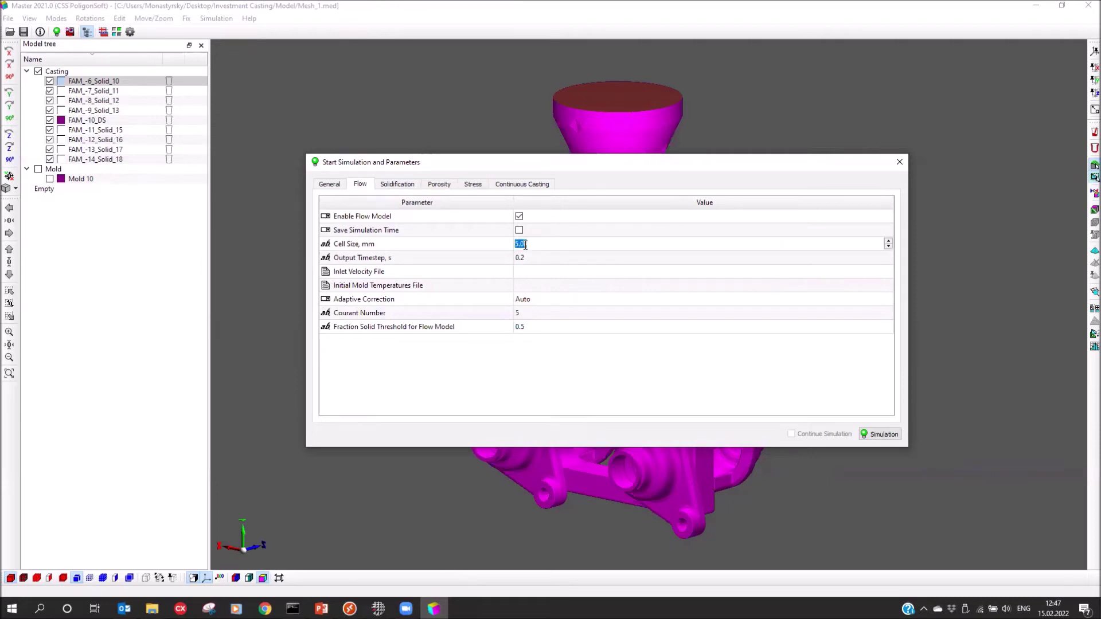
pyautogui.write('2')
pyautogui.click(351, 259)
pyautogui.click(559, 258)
pyautogui.click(559, 258)
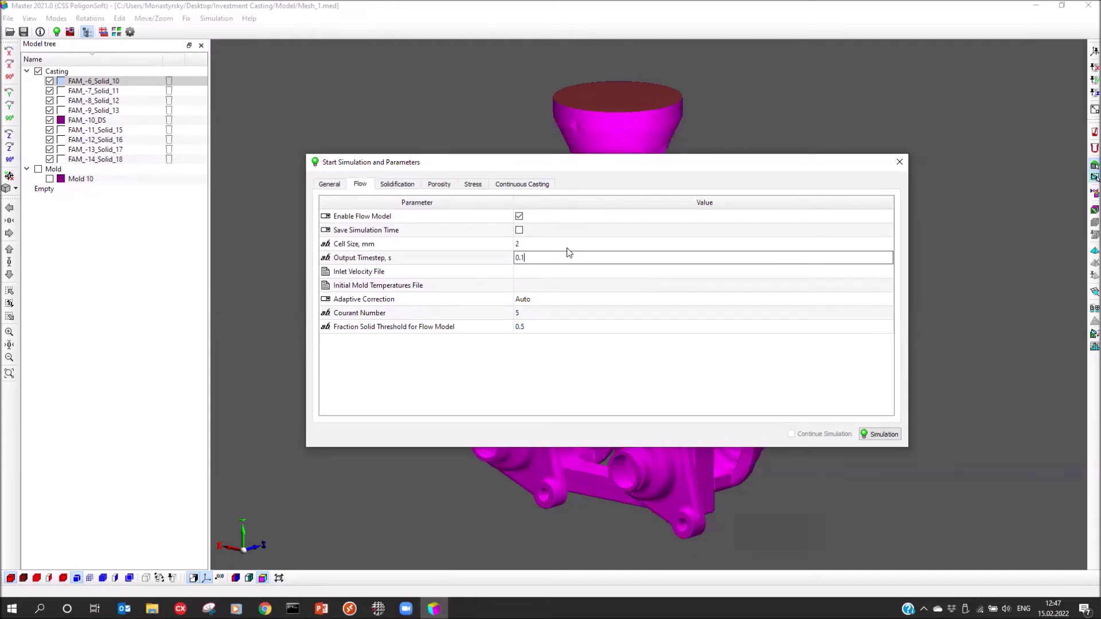
# Assign Flow velocity 0,8 m_s (index 1).bdv from the BD folder as the inlet velocity file
pyautogui.click(562, 272)
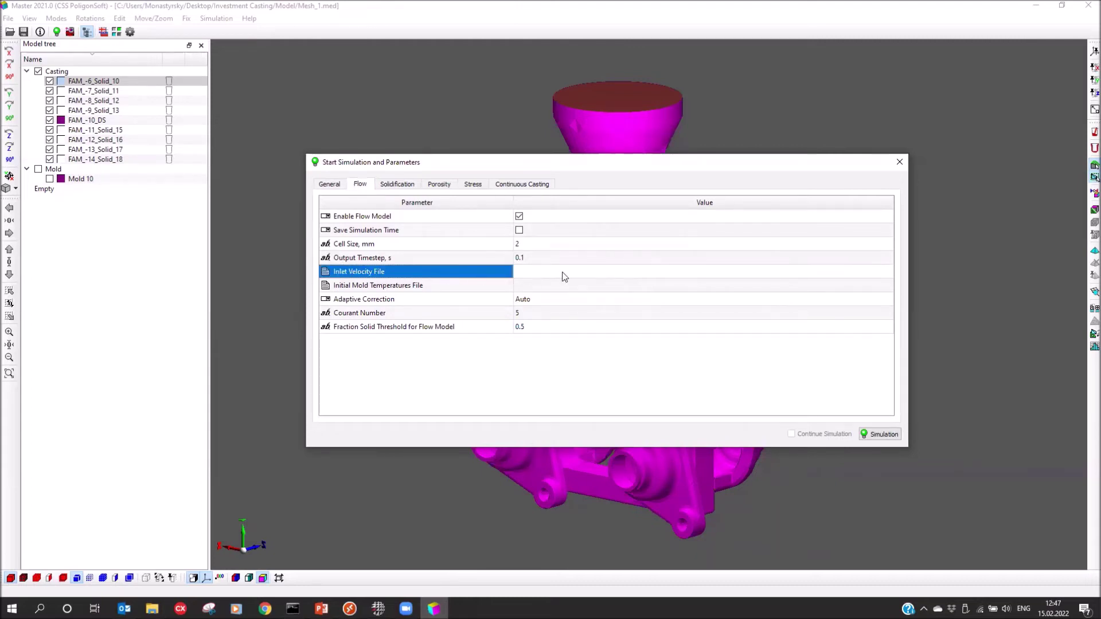
pyautogui.click(597, 276)
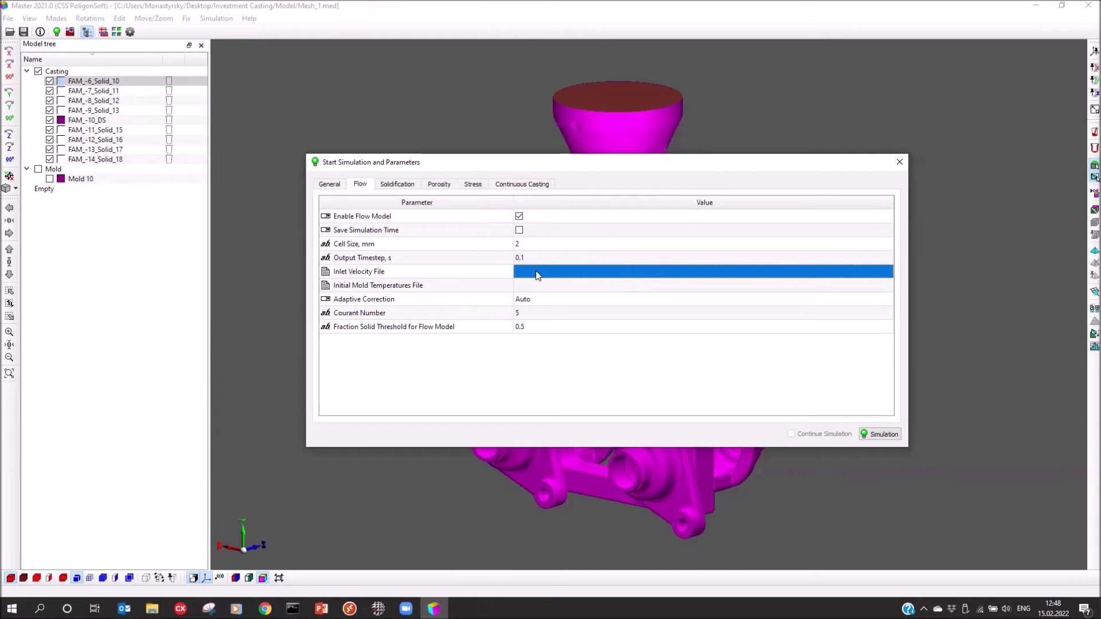
pyautogui.click(589, 277)
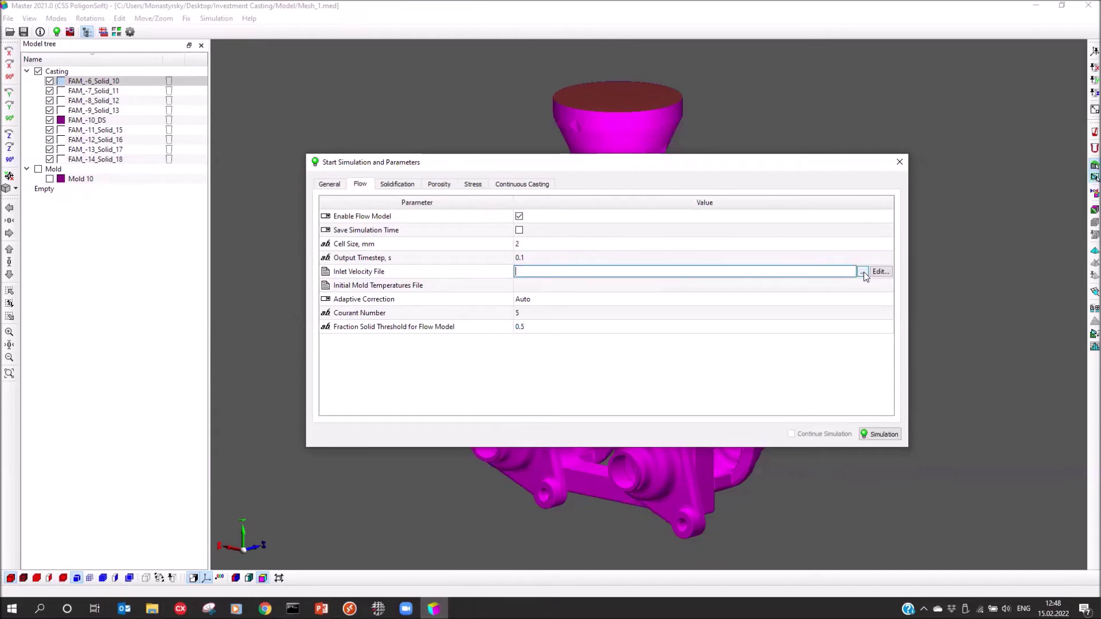
pyautogui.click(864, 272)
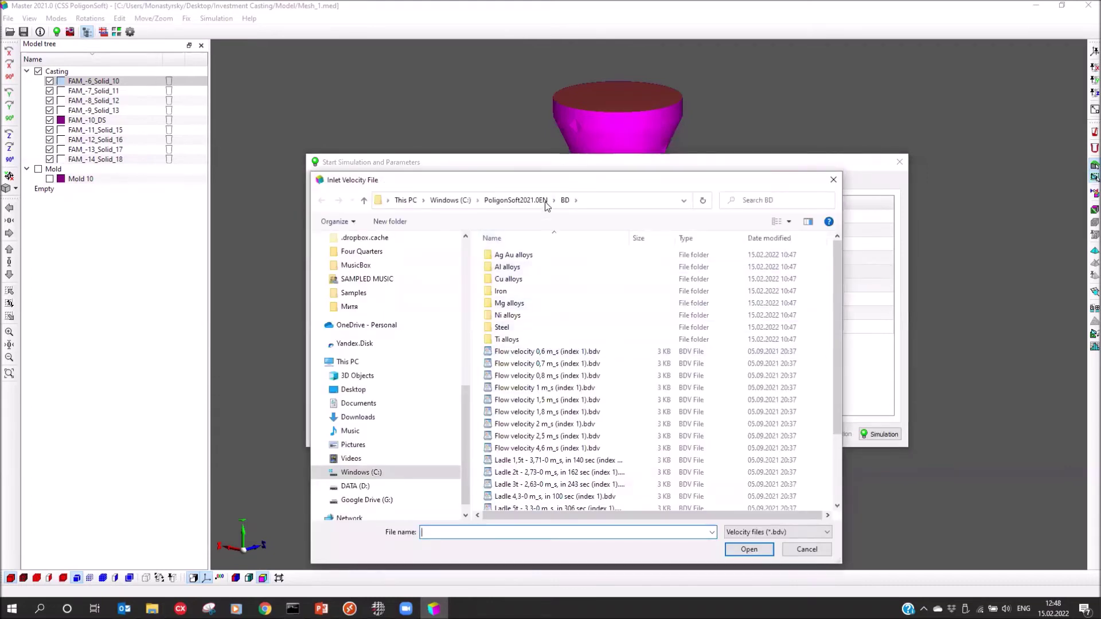
pyautogui.moveTo(540, 180); pyautogui.dragTo(584, 74)
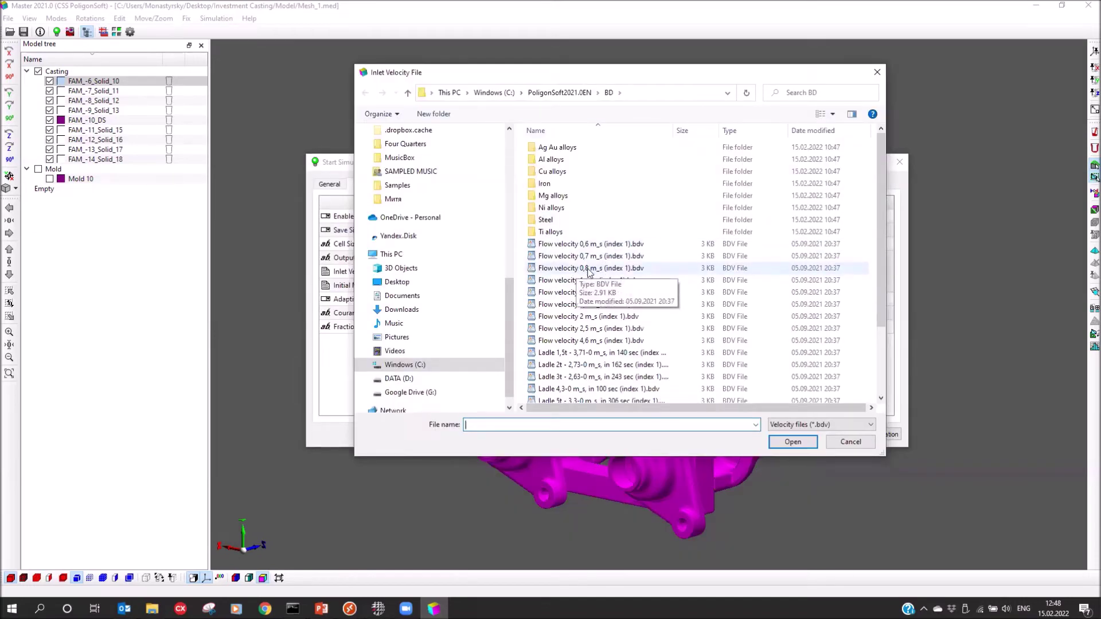
pyautogui.click(585, 271)
pyautogui.click(792, 443)
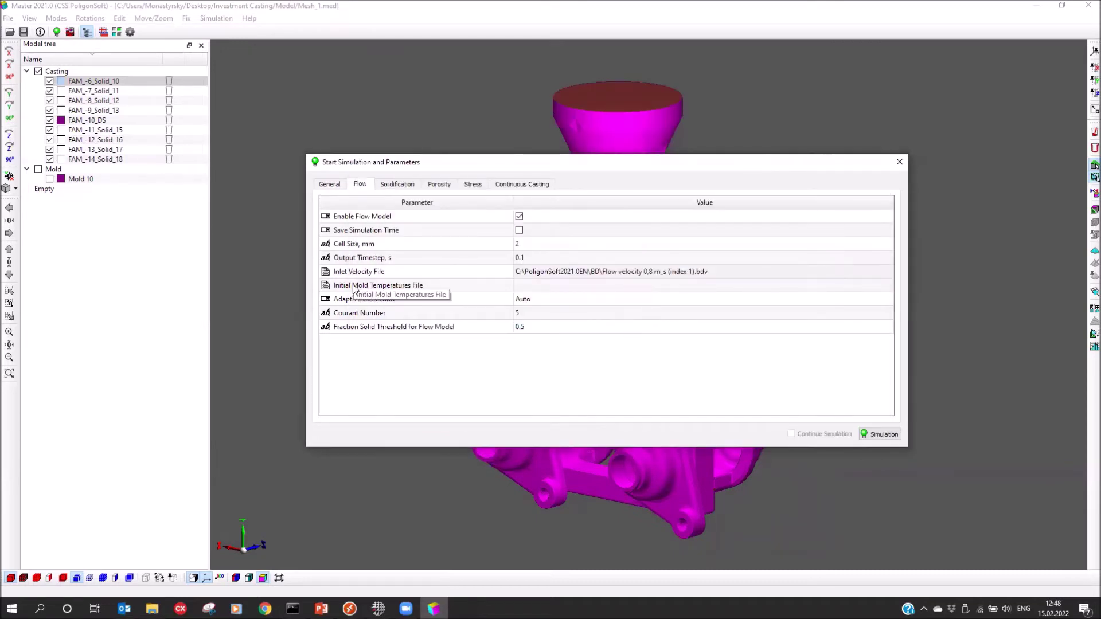
# Set the output timestep of the solidification model to 5 s and check its simulation stop condition
pyautogui.click(397, 186)
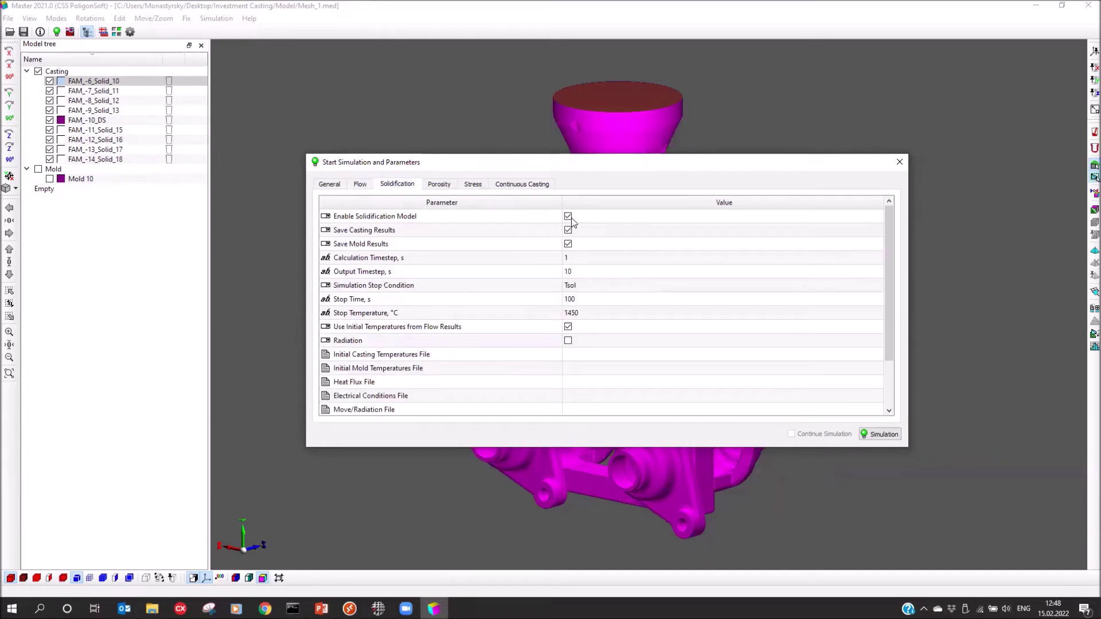
pyautogui.click(582, 259)
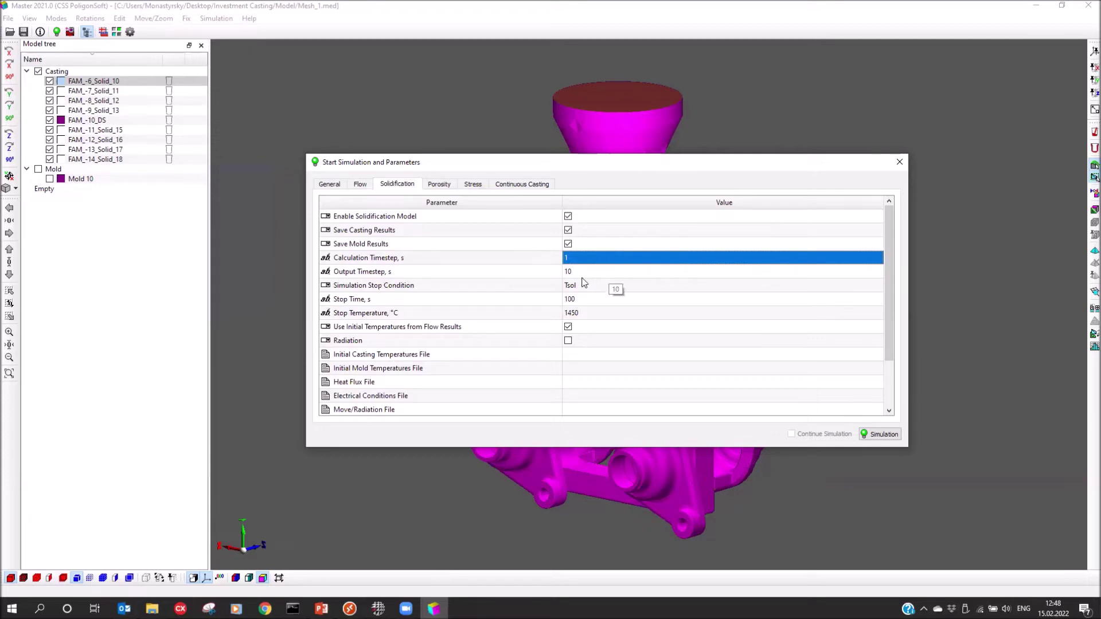
pyautogui.click(600, 273)
pyautogui.click(624, 270)
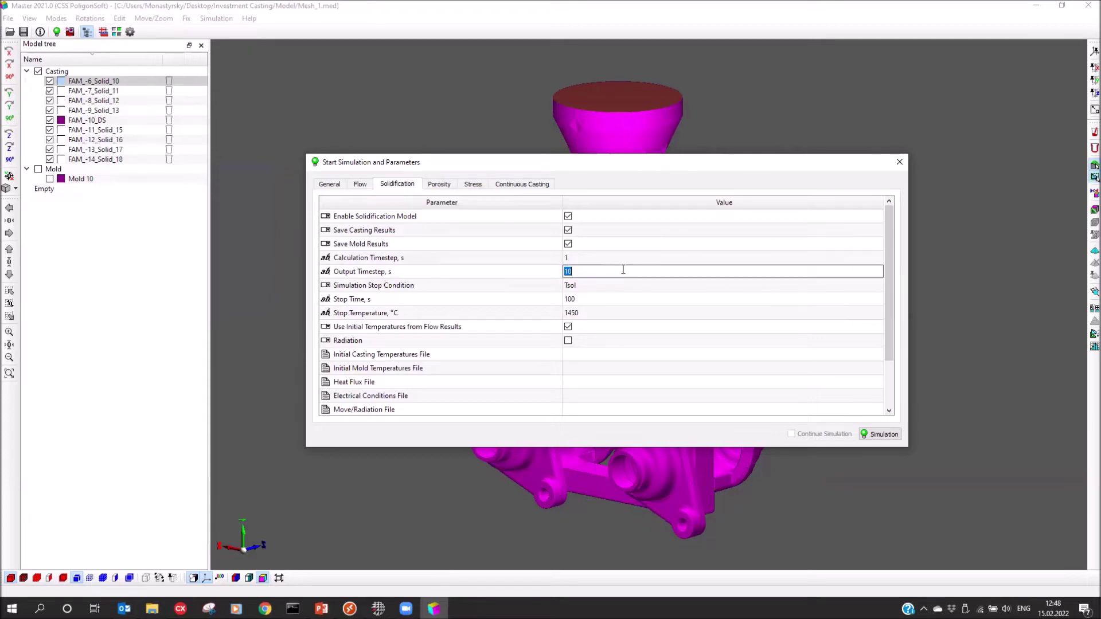
pyautogui.write('5')
pyautogui.press('Return')
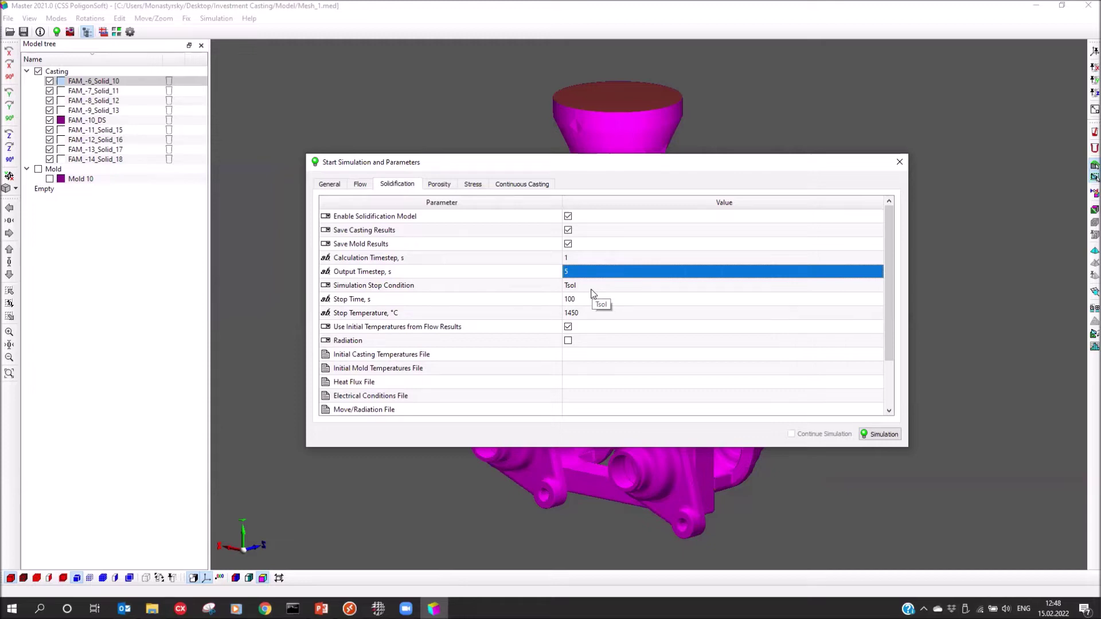
pyautogui.click(599, 286)
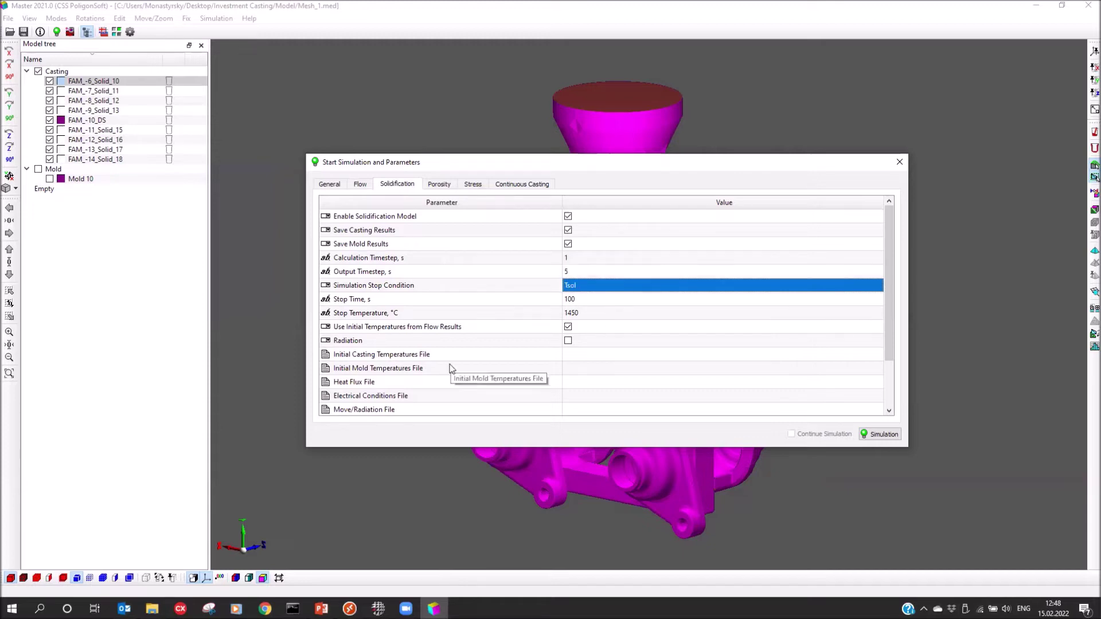
# Assign SUS430LX.fil from the Investment Casting Model folder as the porosity model's alloy properties file and close the simulation parameters
pyautogui.click(438, 184)
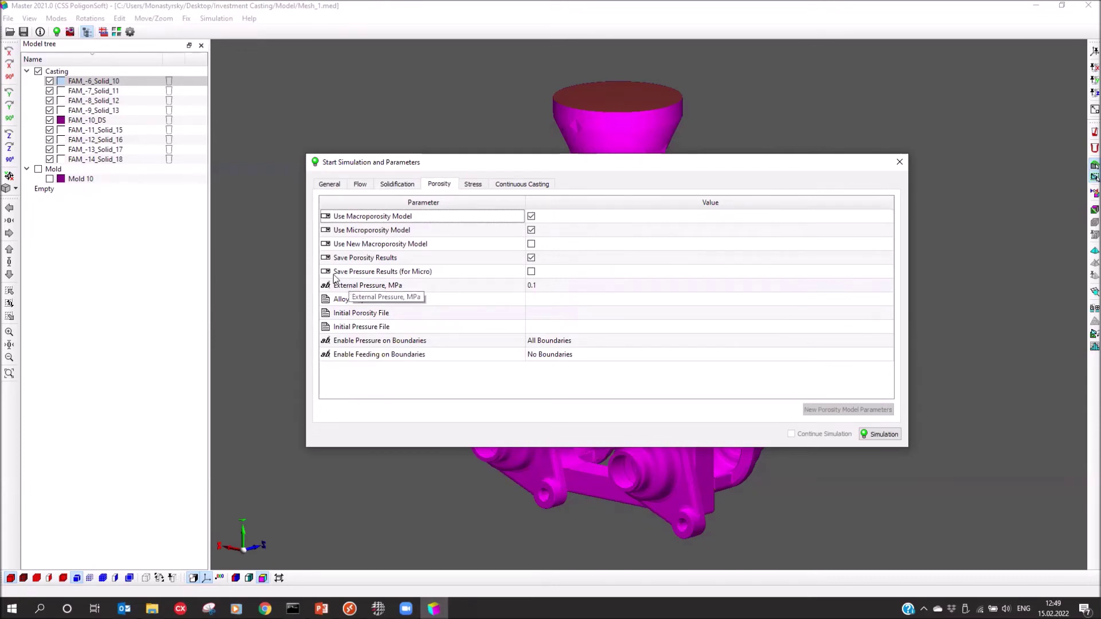
pyautogui.click(344, 300)
pyautogui.click(609, 299)
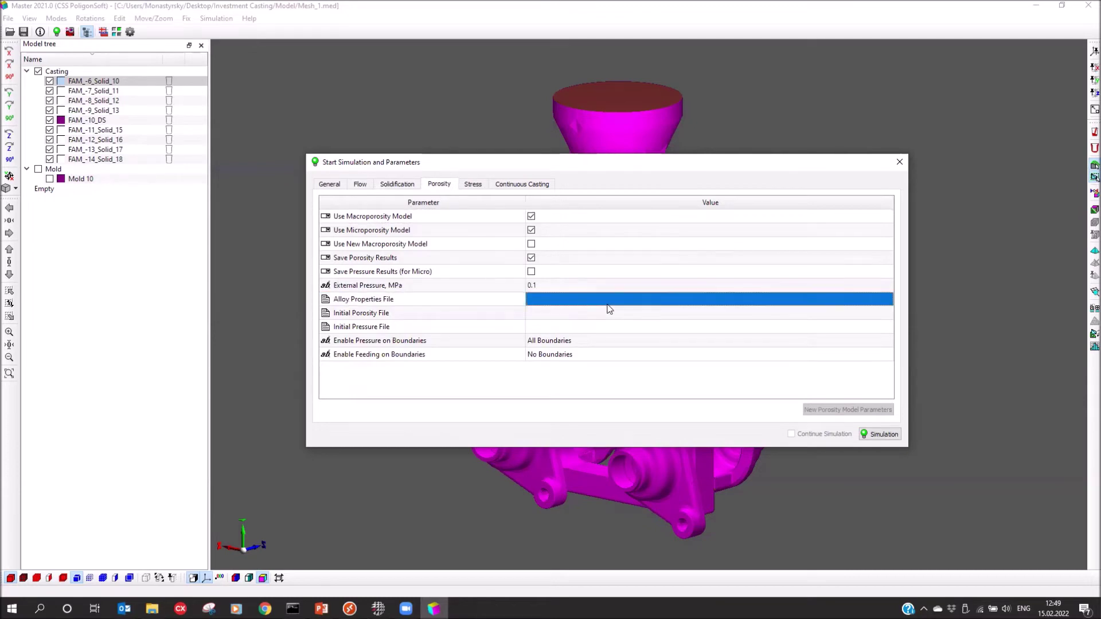
pyautogui.click(861, 300)
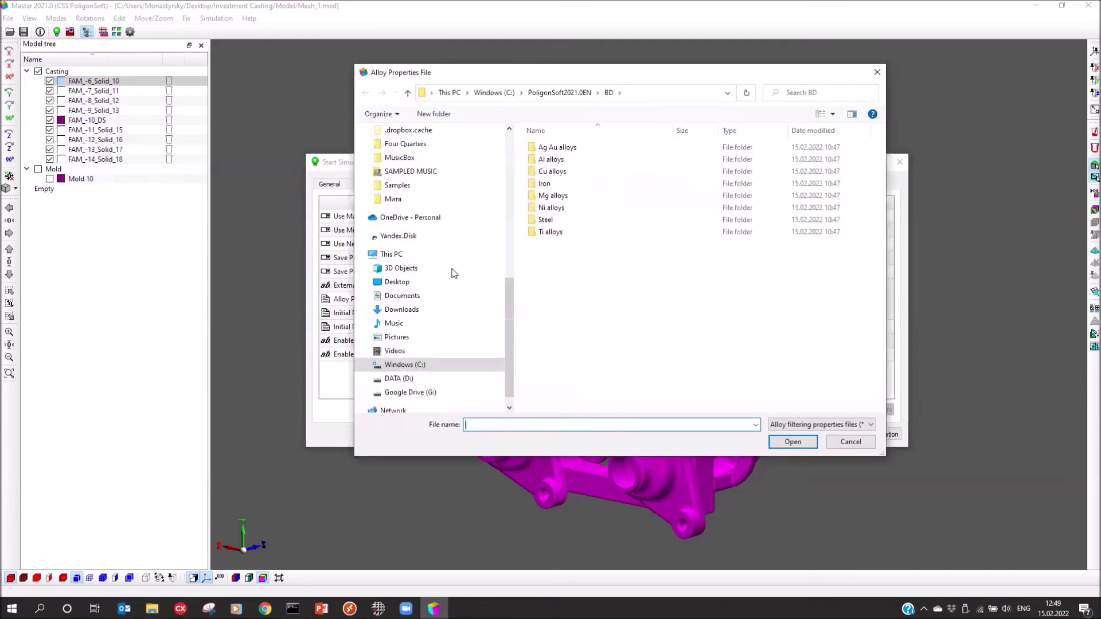
pyautogui.click(397, 282)
pyautogui.doubleClick(552, 148)
pyautogui.doubleClick(581, 148)
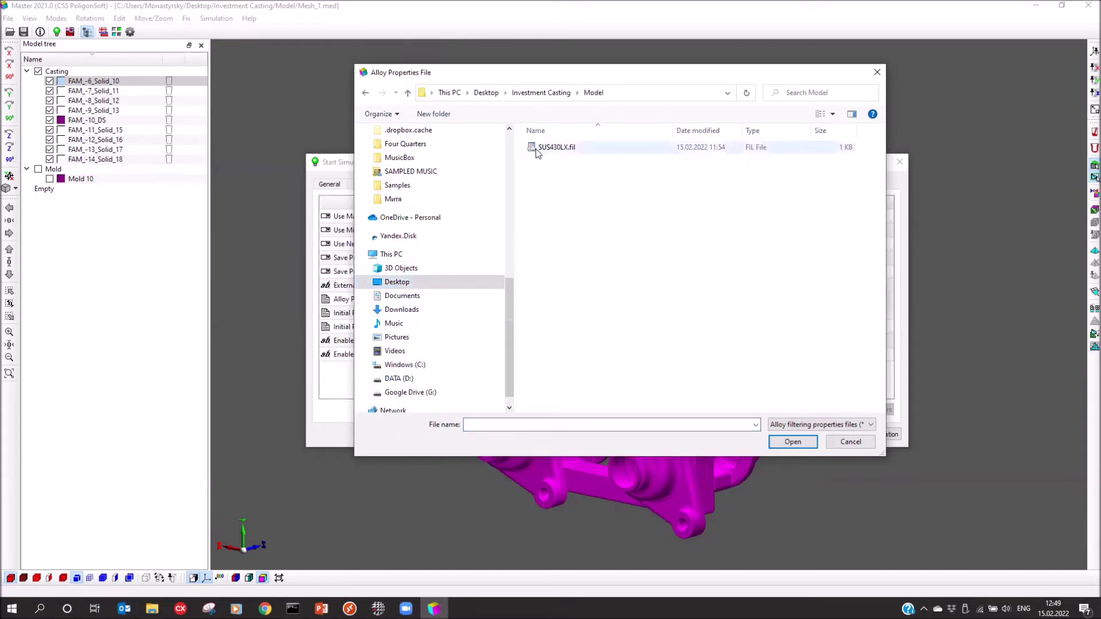
pyautogui.doubleClick(551, 148)
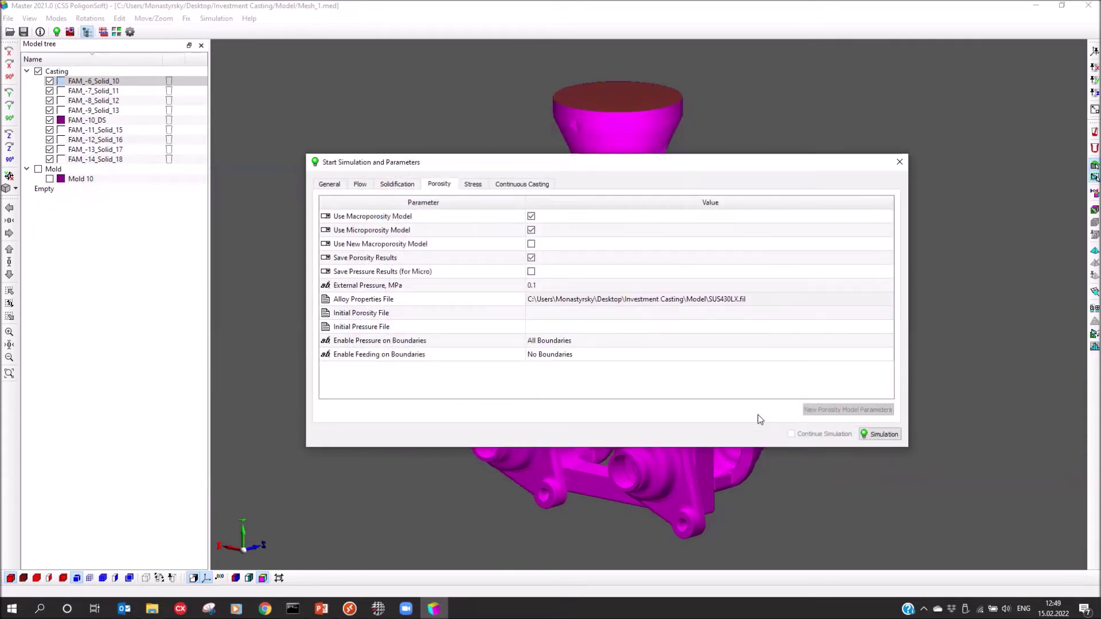
pyautogui.click(899, 162)
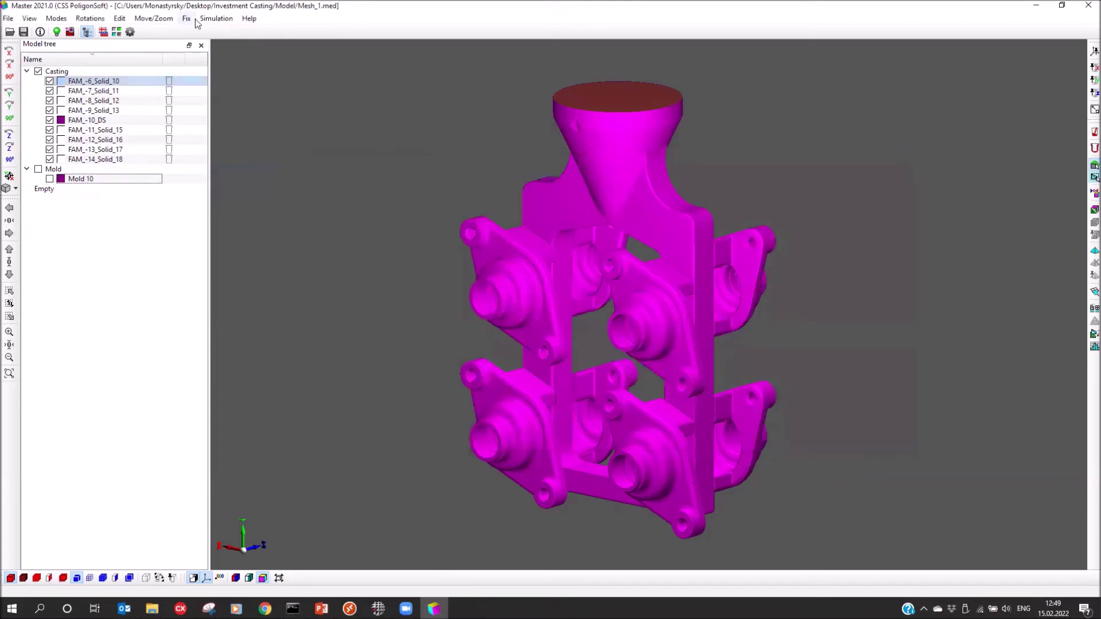
# Save the geometry as Mesh_1.g3d in a new folder named Poligon inside the Investment Casting folder
pyautogui.click(23, 32)
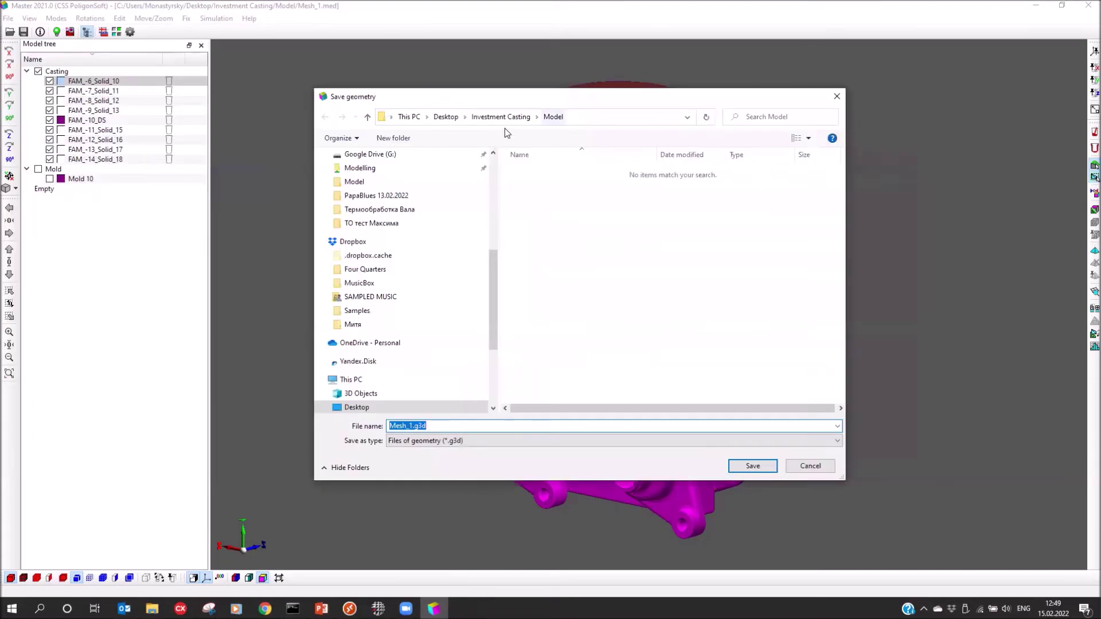
pyautogui.click(503, 117)
pyautogui.click(388, 138)
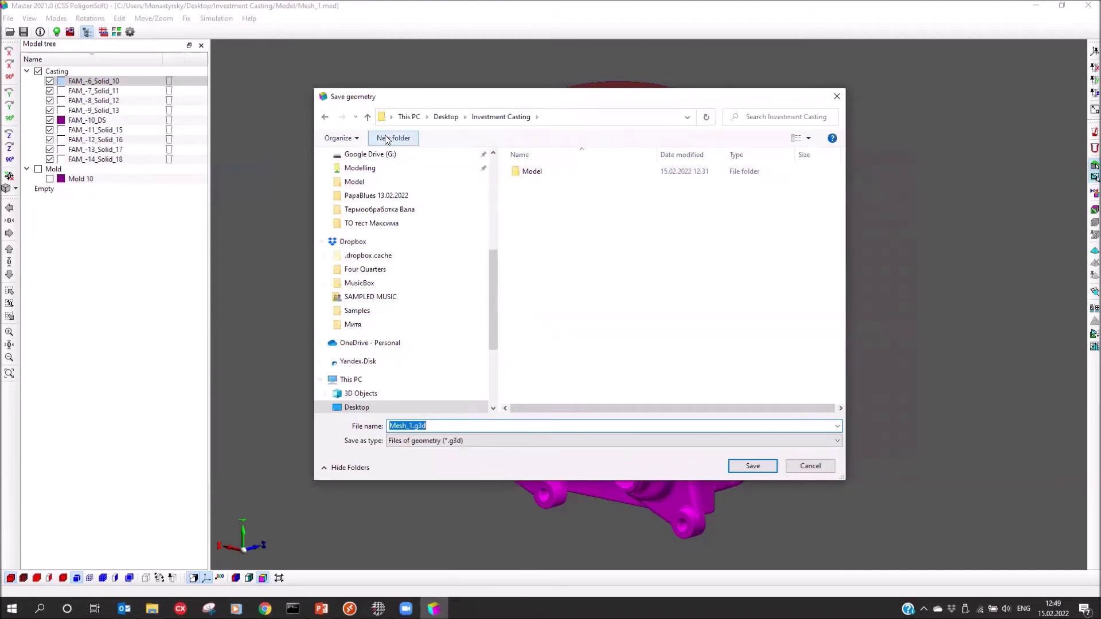
pyautogui.write('Poligon')
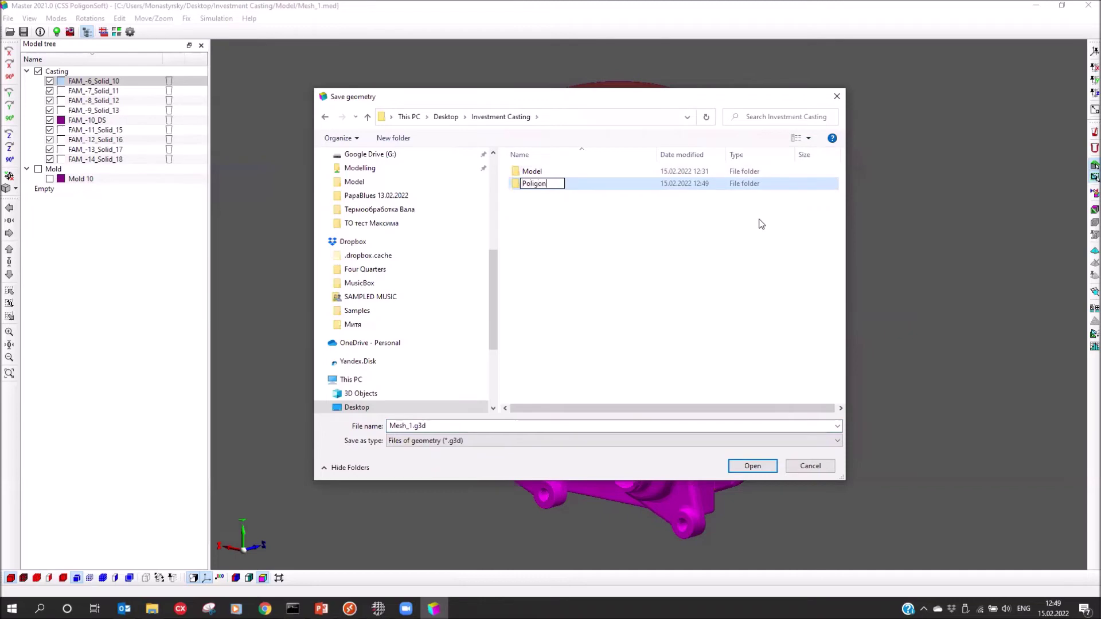
pyautogui.press('Return')
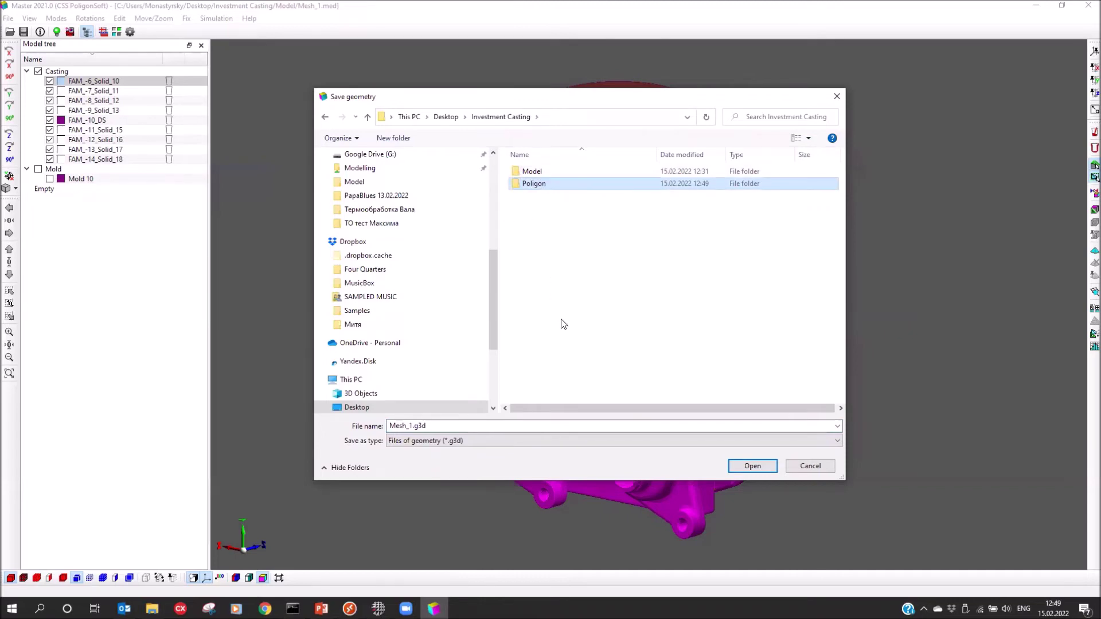
pyautogui.press('Return')
pyautogui.click(753, 465)
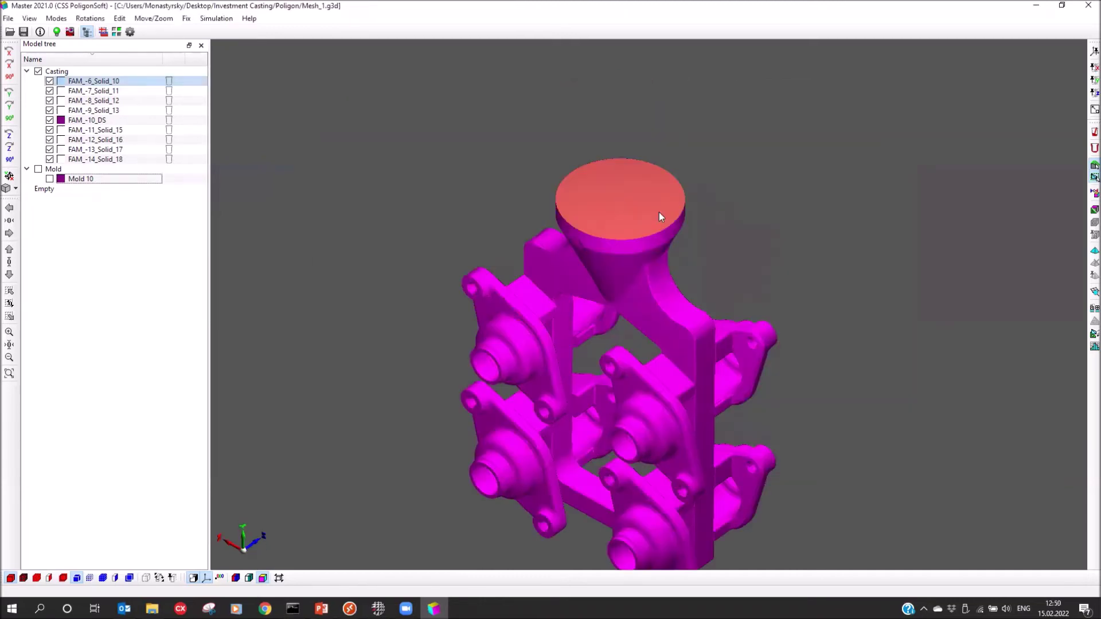
# Add an inlet and place its center near the middle of the pouring cup's top face, at about -0.67;147.56;5.95 mm
pyautogui.moveTo(659, 212); pyautogui.dragTo(628, 239)
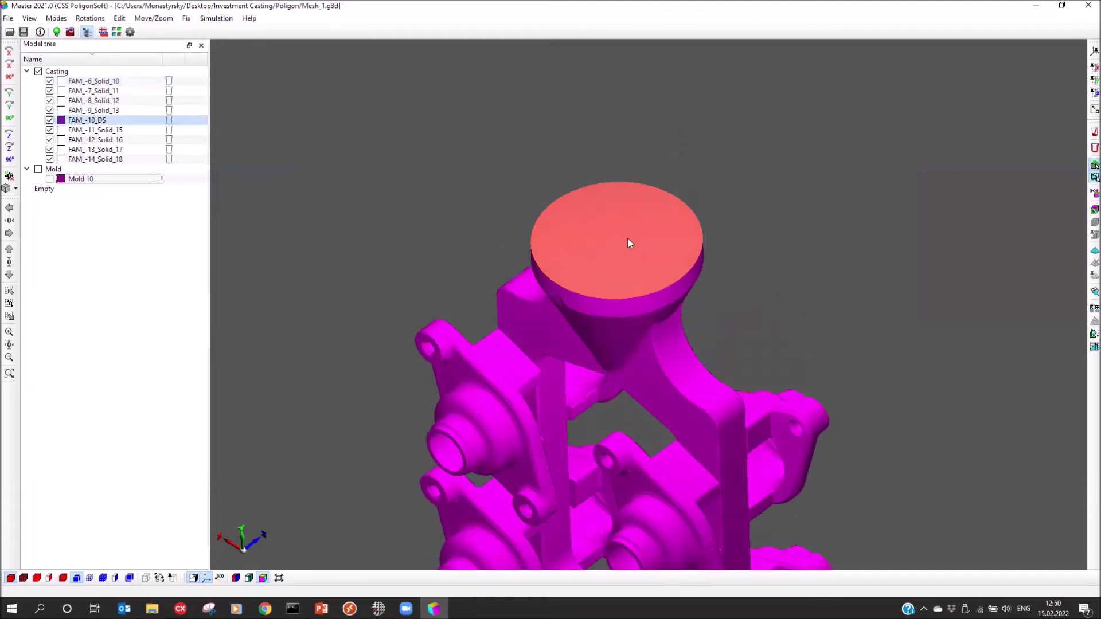
pyautogui.click(1093, 133)
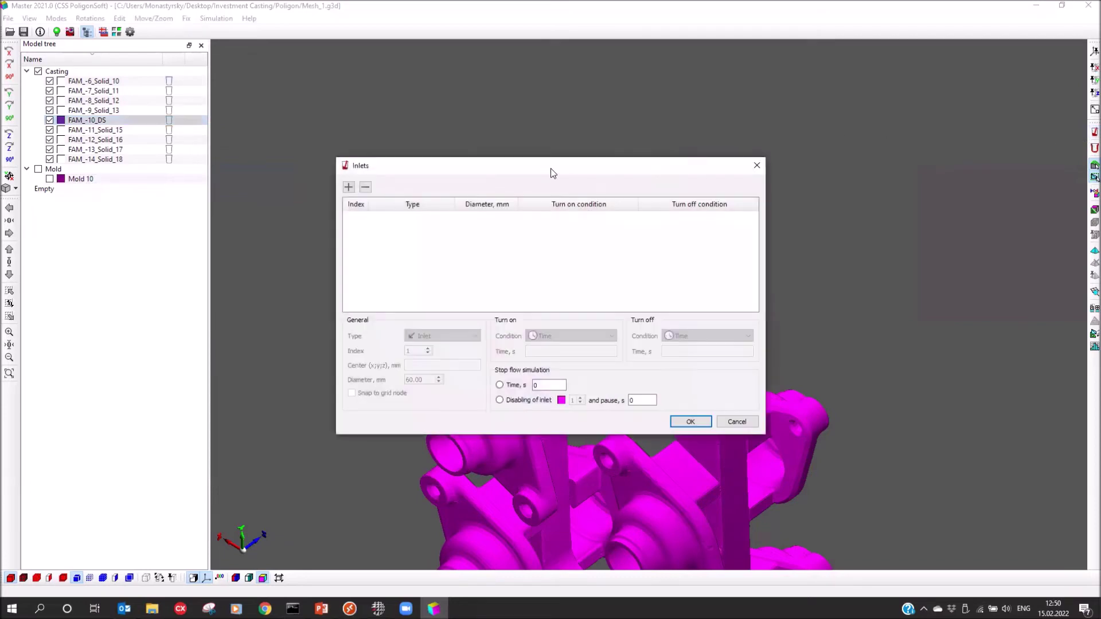
pyautogui.moveTo(551, 172); pyautogui.dragTo(822, 86)
pyautogui.click(620, 101)
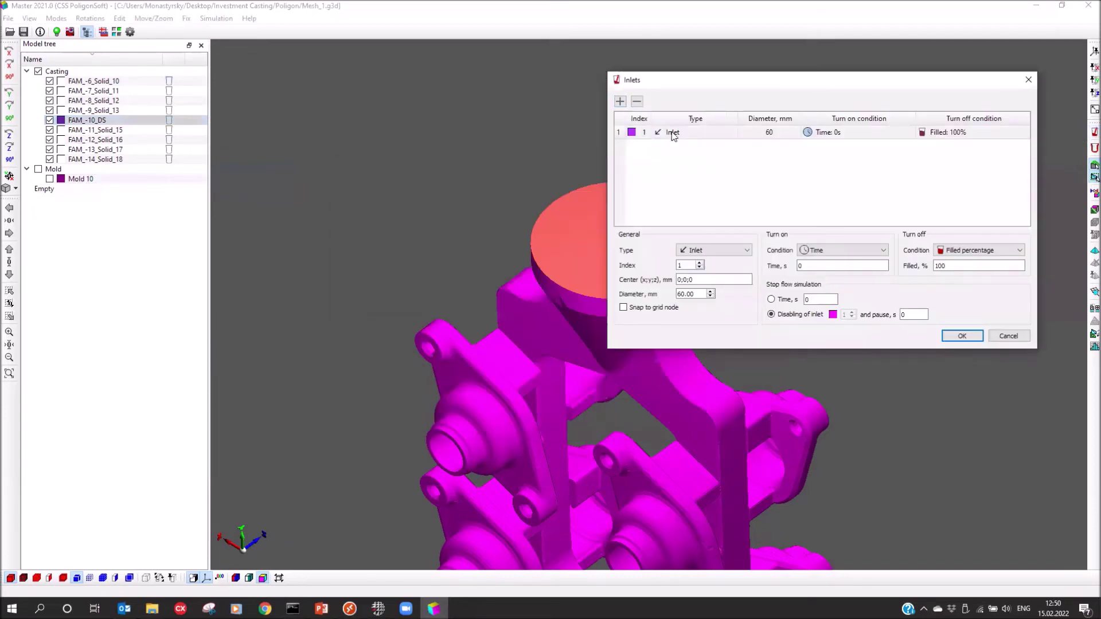
pyautogui.moveTo(505, 235); pyautogui.dragTo(353, 248, button='middle')
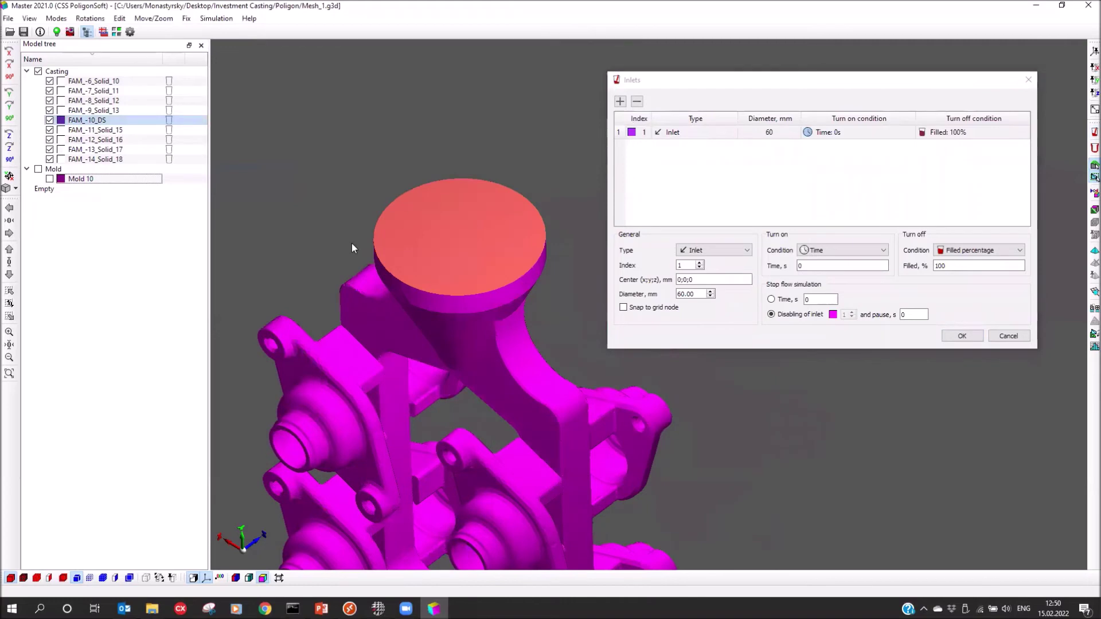
pyautogui.click(464, 240)
pyautogui.click(457, 238)
pyautogui.moveTo(474, 251); pyautogui.dragTo(362, 285, button='middle')
pyautogui.click(459, 231)
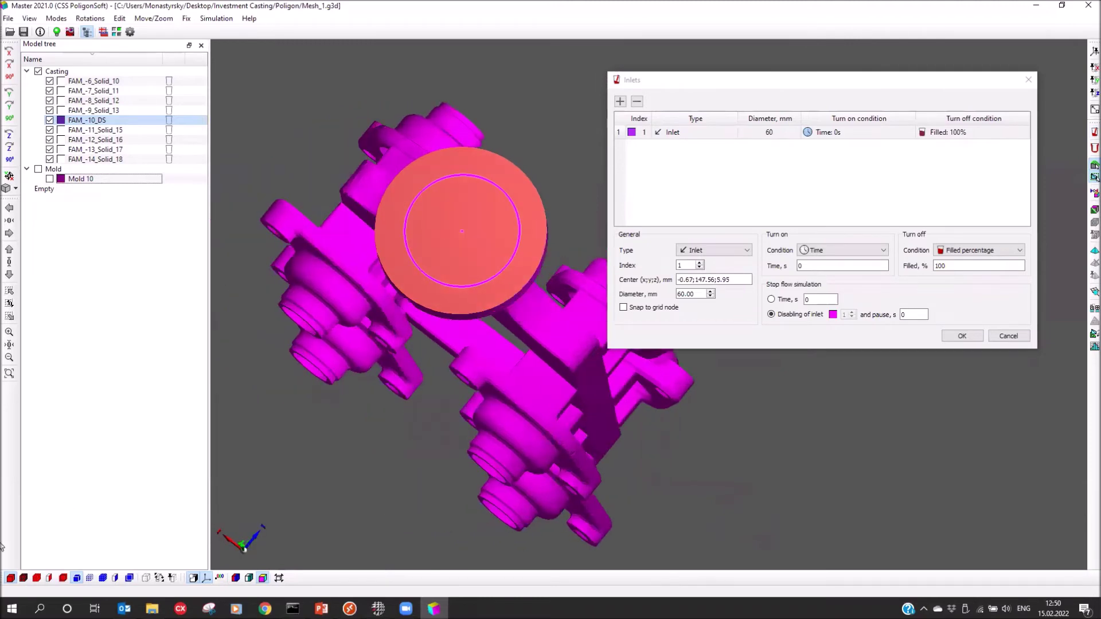
# Examine the inlet circle on the pouring cup against the surface mesh, temporarily showing the mesh edges
pyautogui.click(23, 578)
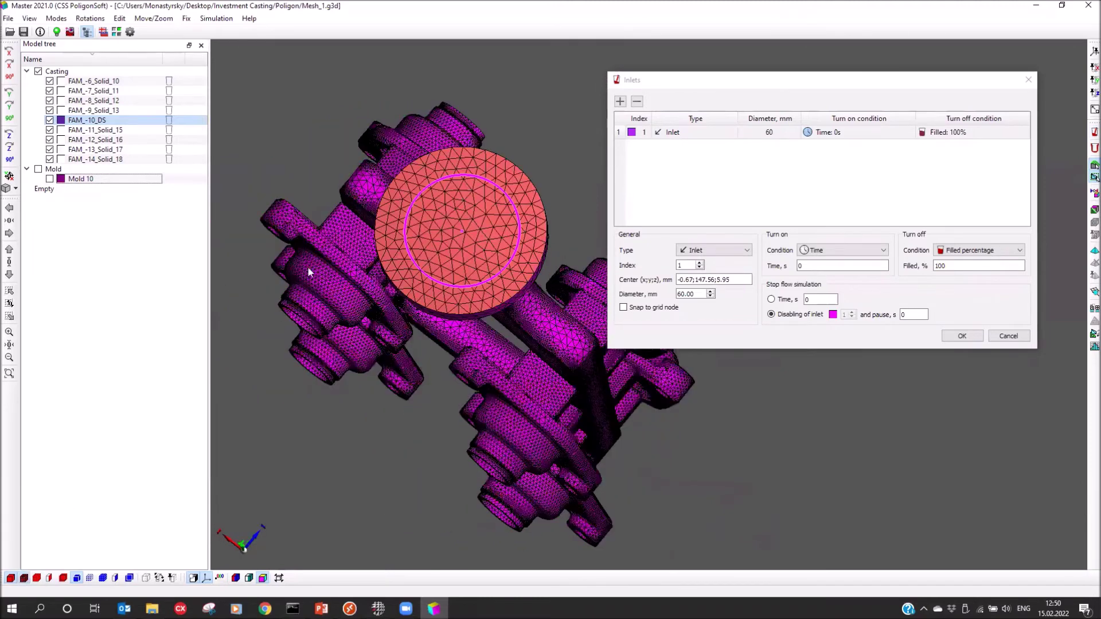
pyautogui.scroll(3, 443, 237)
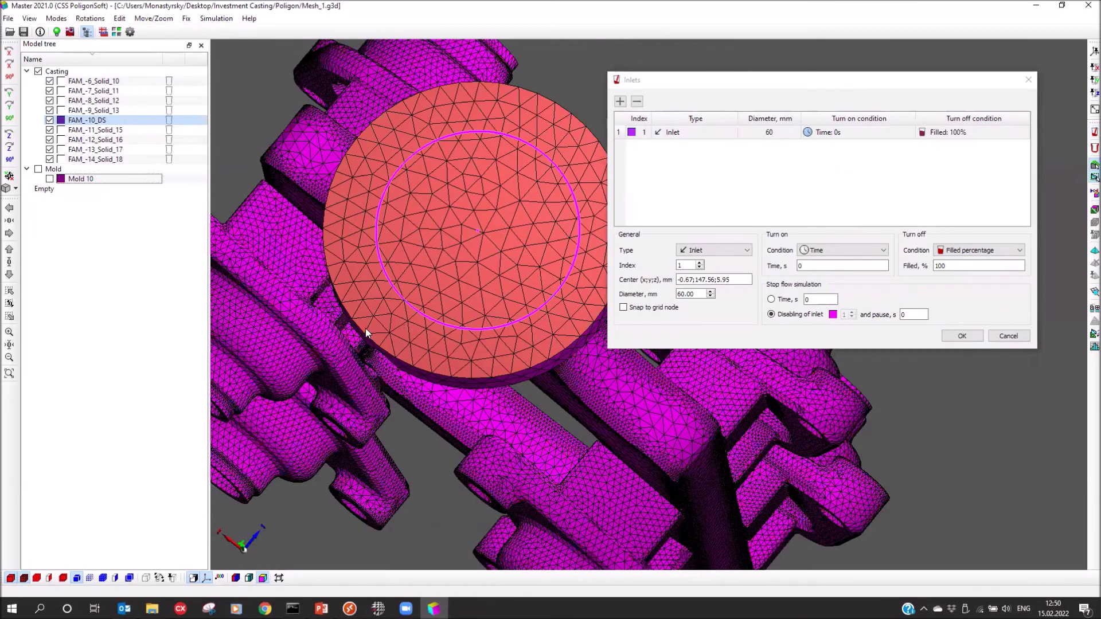
pyautogui.scroll(-1, 365, 333)
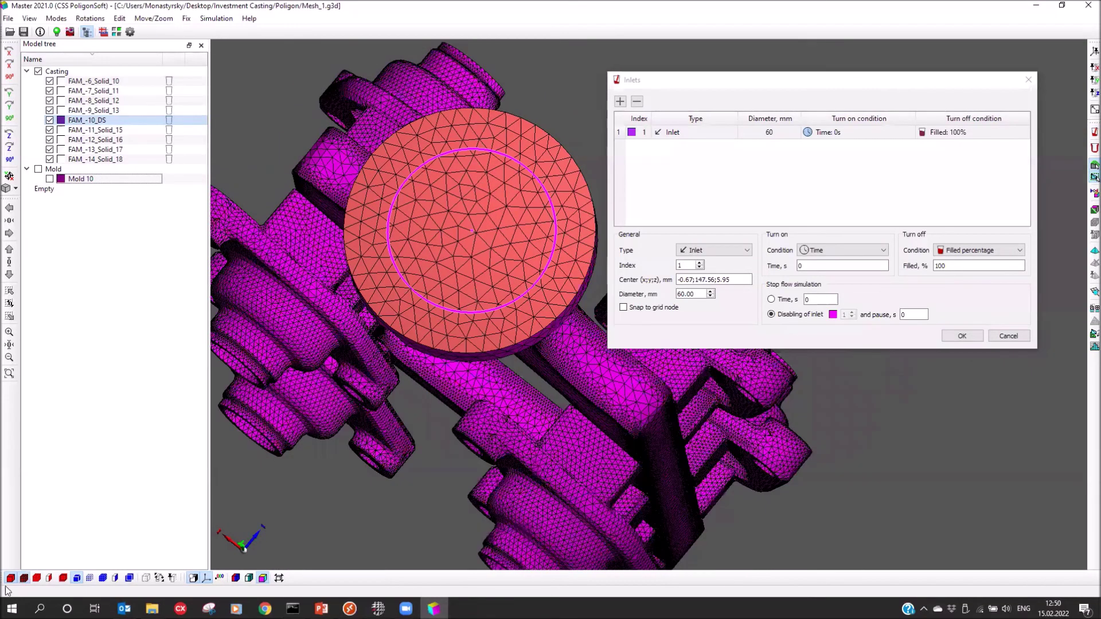
pyautogui.click(24, 578)
pyautogui.moveTo(418, 370); pyautogui.dragTo(422, 324, button='middle')
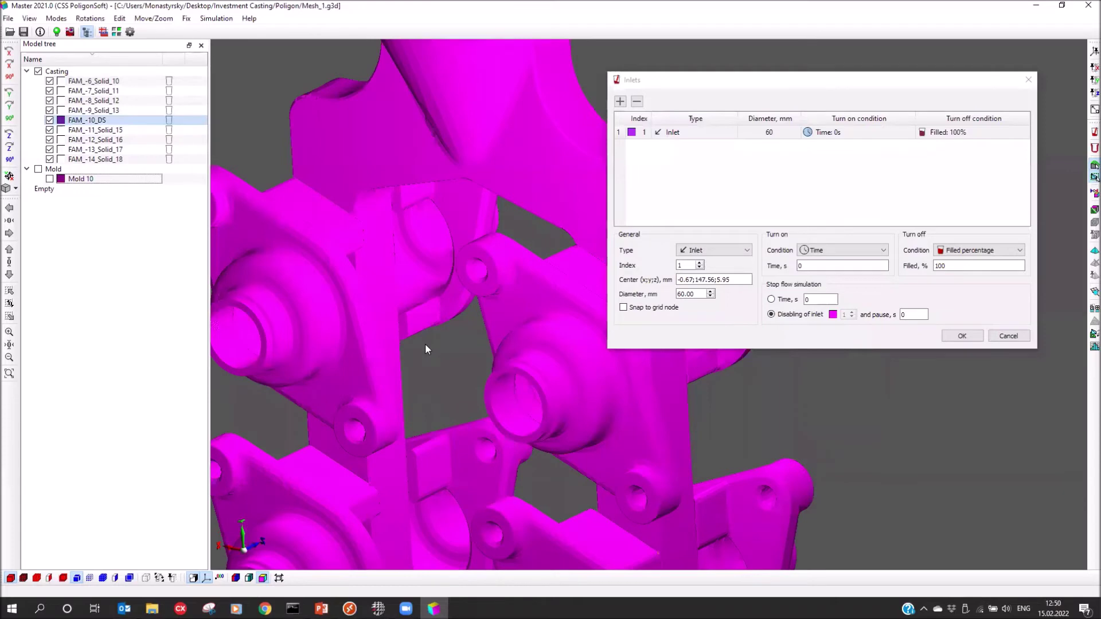
pyautogui.scroll(-3, 425, 343)
pyautogui.moveTo(478, 368); pyautogui.dragTo(470, 505, button='middle')
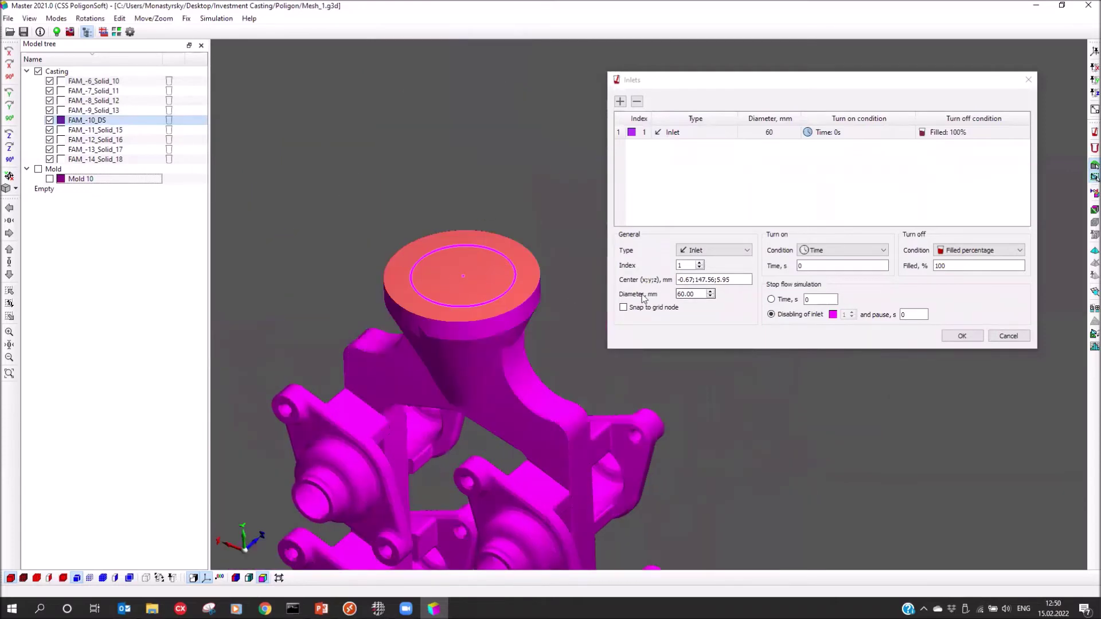
# Set the inlet's diameter to 20 mm and apply the inlet settings
pyautogui.click(681, 294)
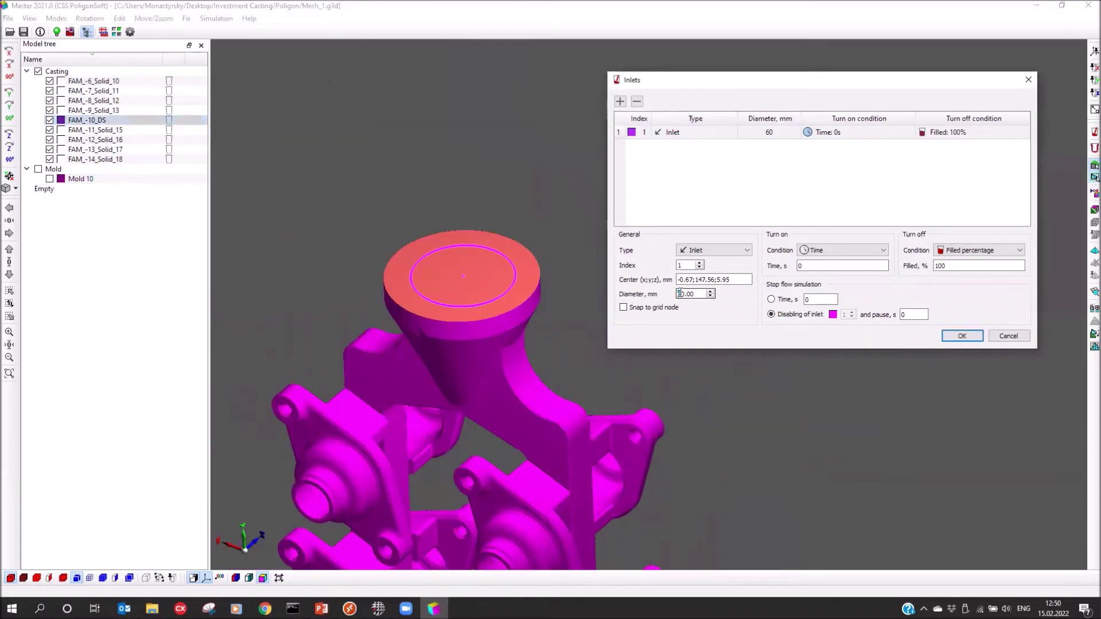
pyautogui.press('BackSpace')
pyautogui.write('2')
pyautogui.moveTo(457, 201); pyautogui.dragTo(449, 300)
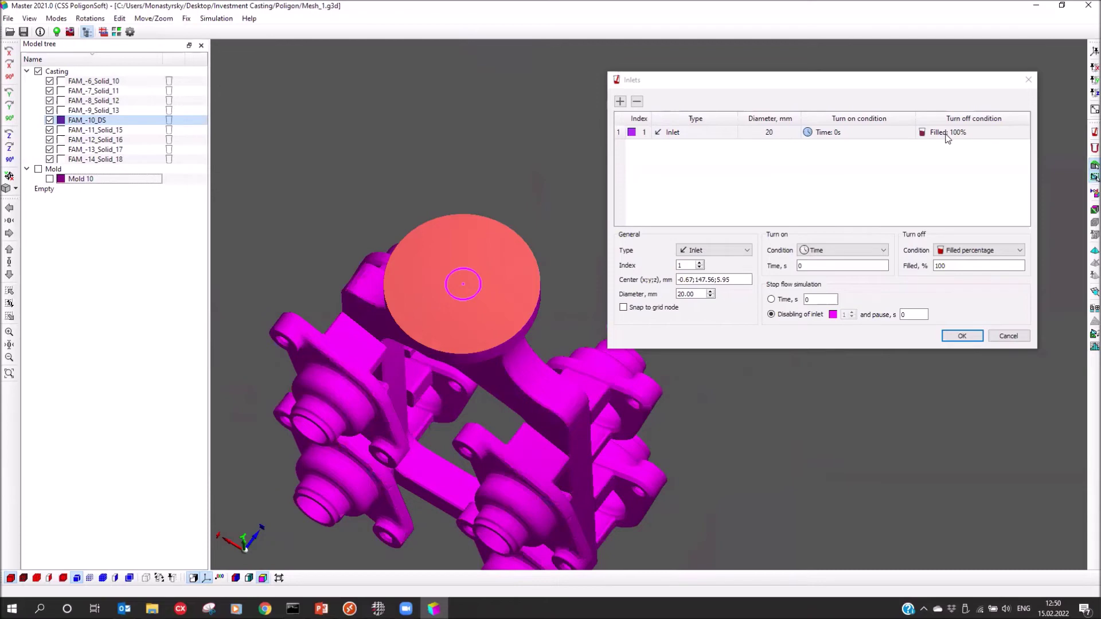
pyautogui.click(964, 336)
# Open the simulation's Mesh_1.jnl heat transfer file for editing, limit it to the entries in the project and review them
pyautogui.moveTo(597, 300); pyautogui.dragTo(595, 266, button='middle')
pyautogui.click(56, 32)
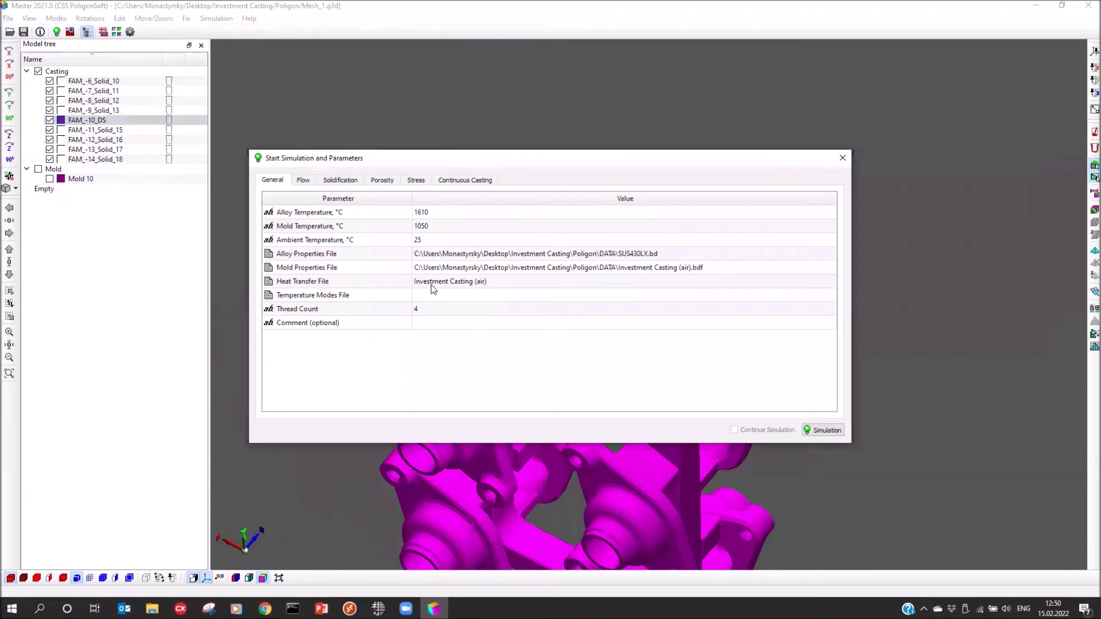
pyautogui.click(433, 287)
pyautogui.click(623, 281)
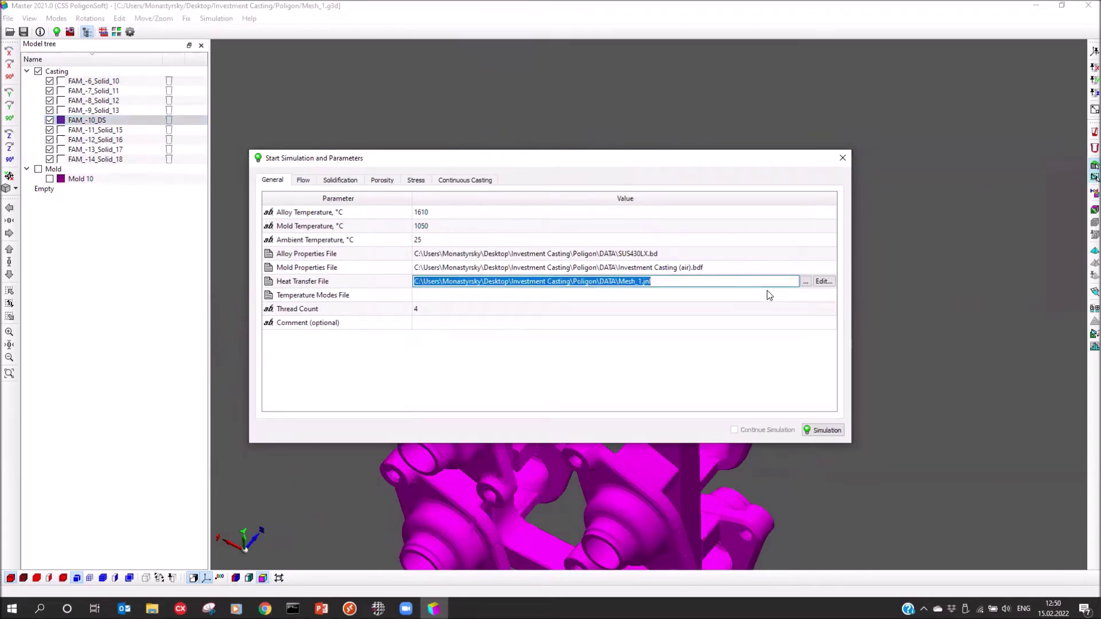
pyautogui.click(822, 282)
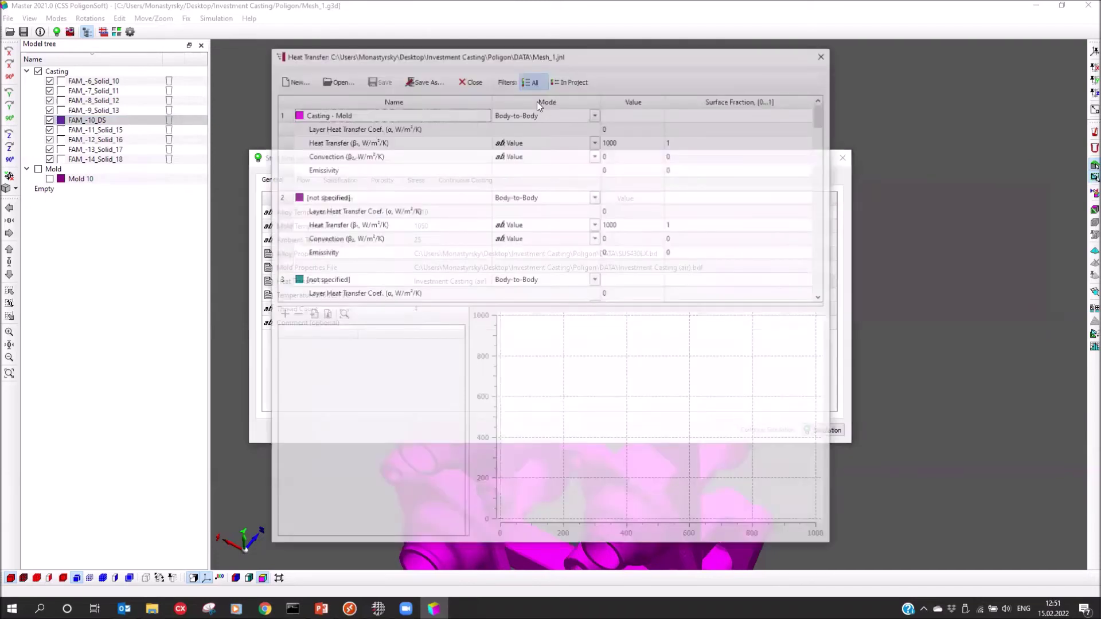
pyautogui.click(578, 80)
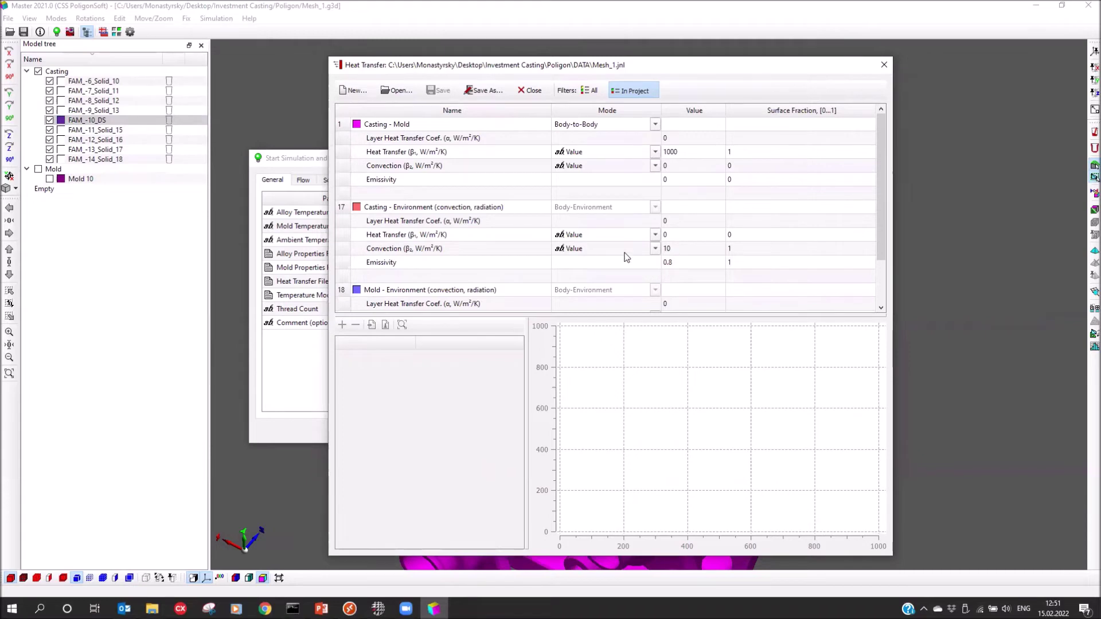
pyautogui.scroll(-2, 376, 264)
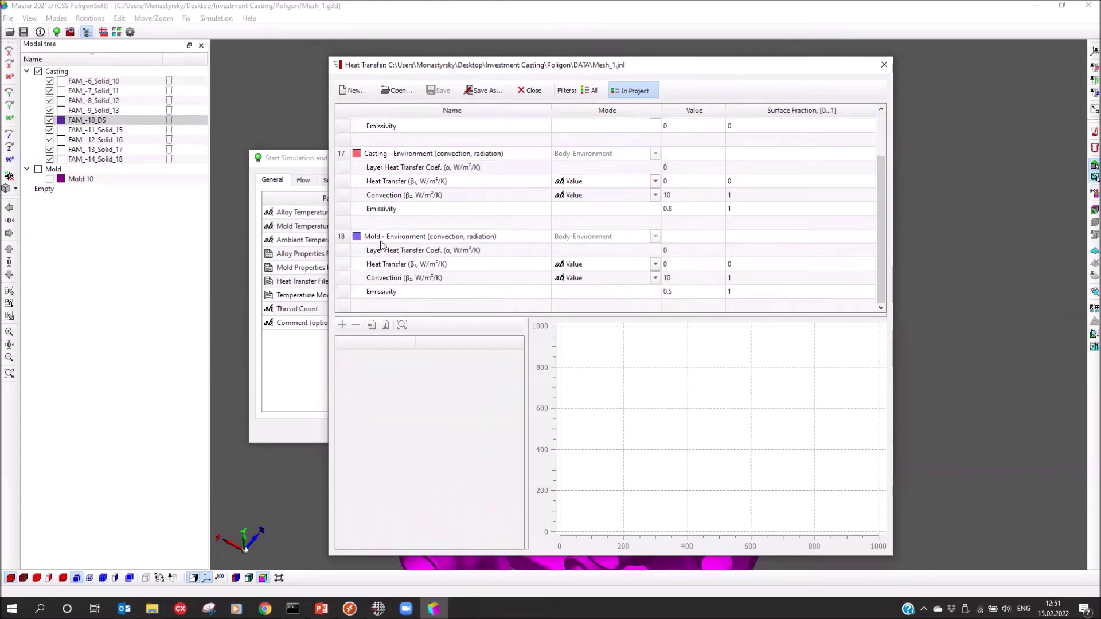
pyautogui.scroll(2, 609, 257)
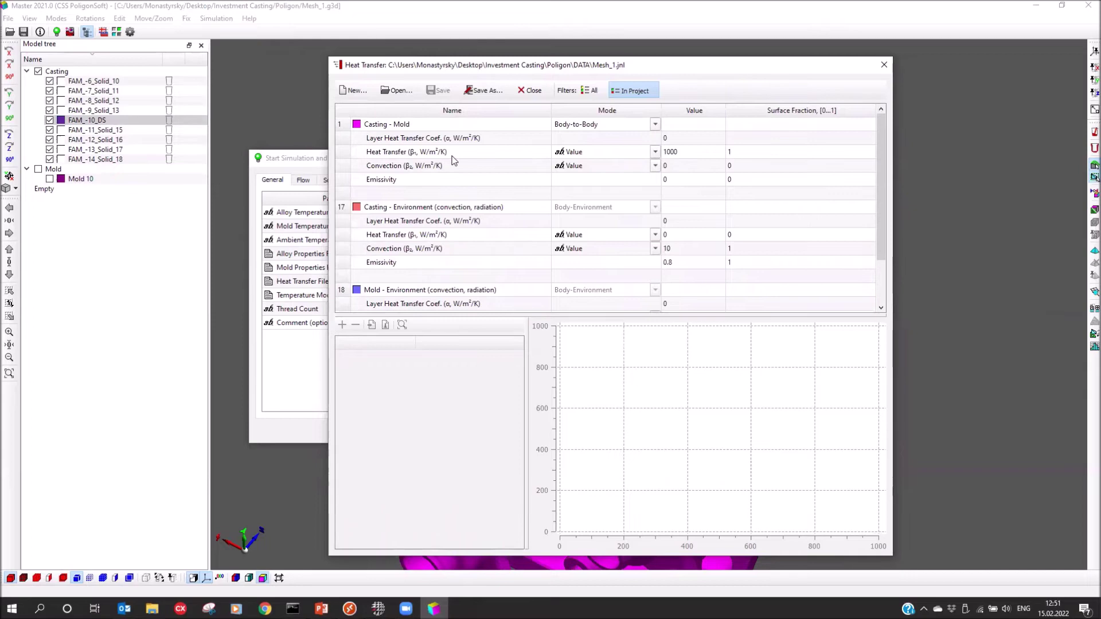
# Switch the Casting - Mold heat transfer to a curve and add its first point at 20 °C with 800 W/m²/K
pyautogui.click(655, 152)
pyautogui.click(582, 165)
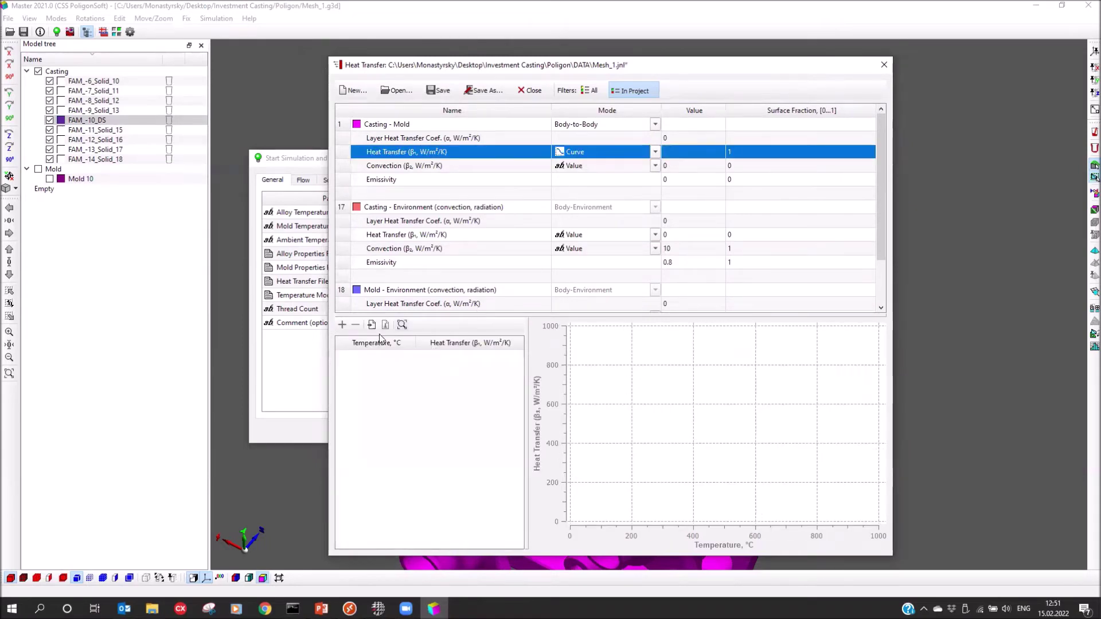
pyautogui.click(343, 325)
pyautogui.write('20')
pyautogui.click(444, 357)
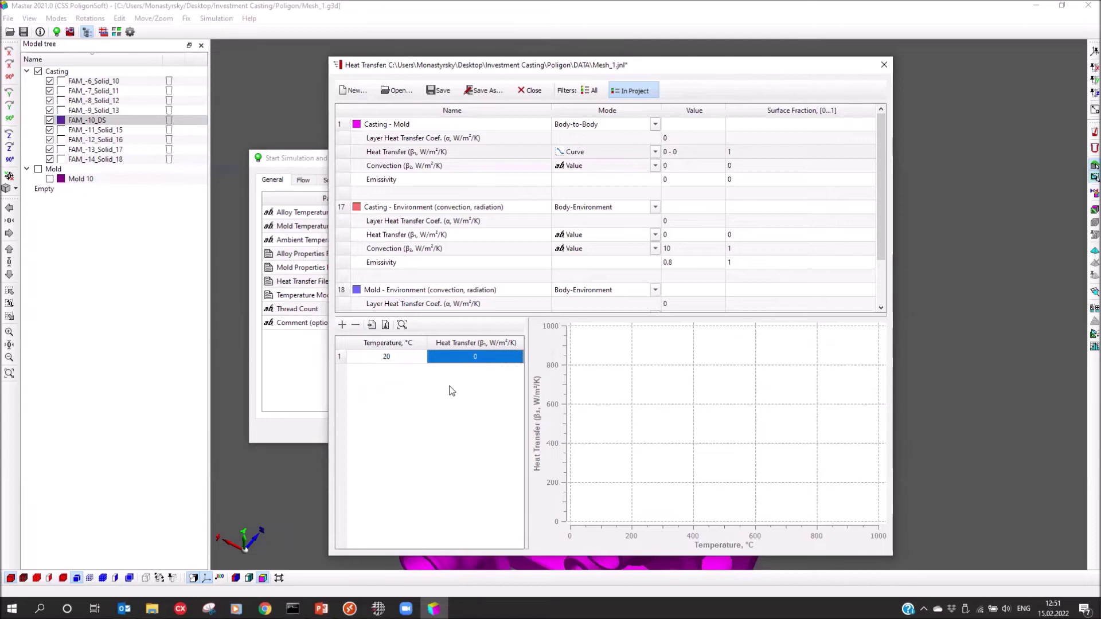
pyautogui.write('800')
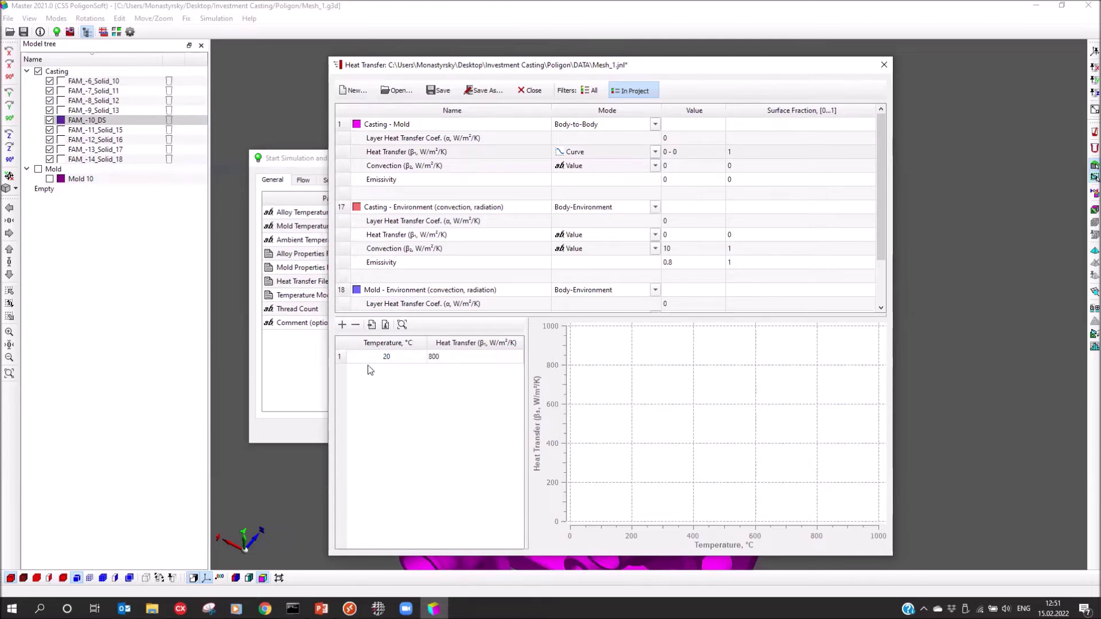
# Add Casting - Mold heat transfer curve points at 1457 °C with 800 W/m²/K and at 1500 °C with 2000 W/m²/K
pyautogui.click(343, 325)
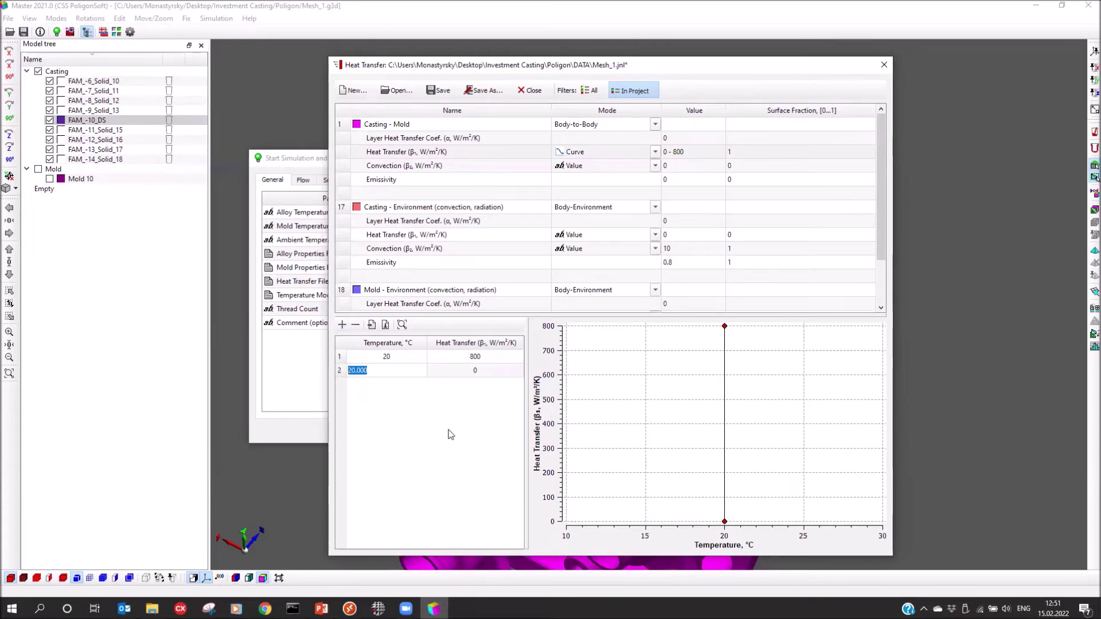
pyautogui.write('1457')
pyautogui.press('Tab')
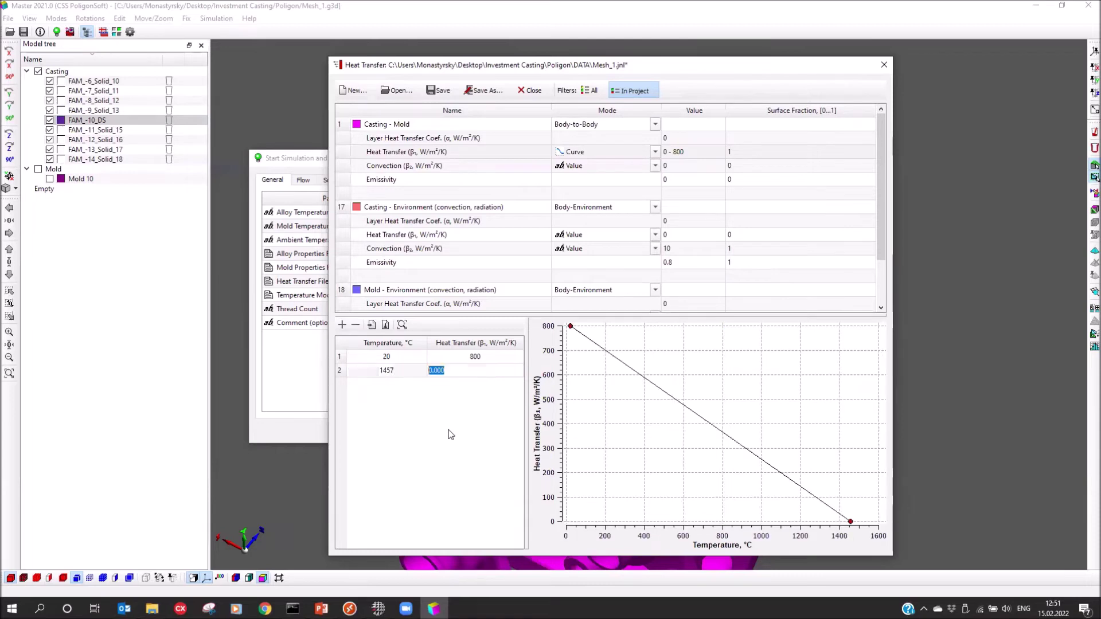
pyautogui.write('800')
pyautogui.press('Return')
pyautogui.click(343, 324)
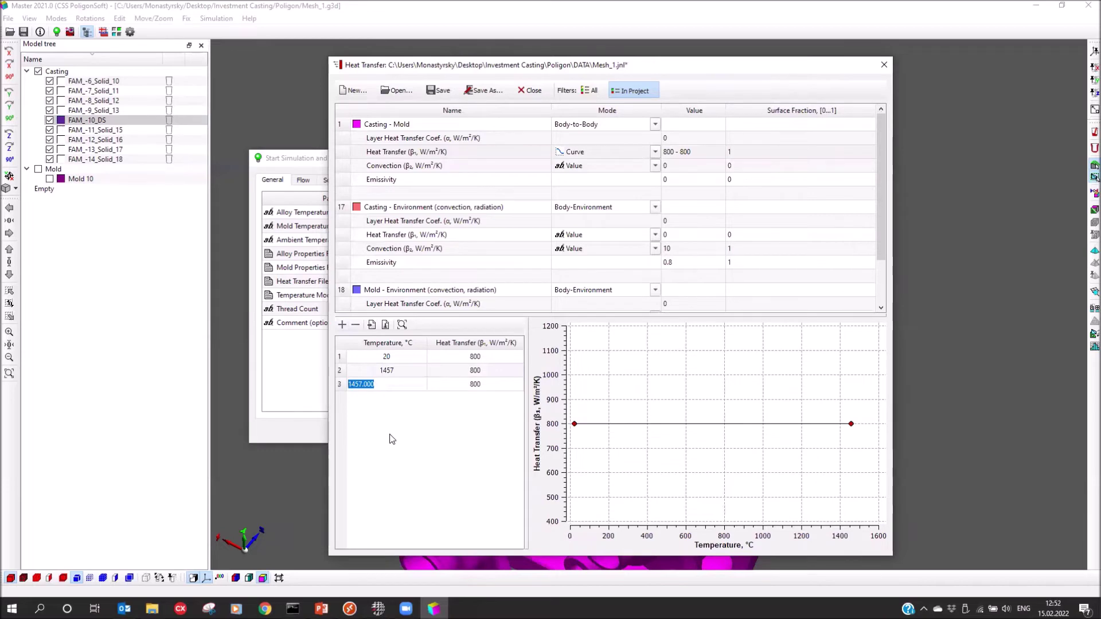
pyautogui.write('1500')
pyautogui.press('Tab')
pyautogui.write('2')
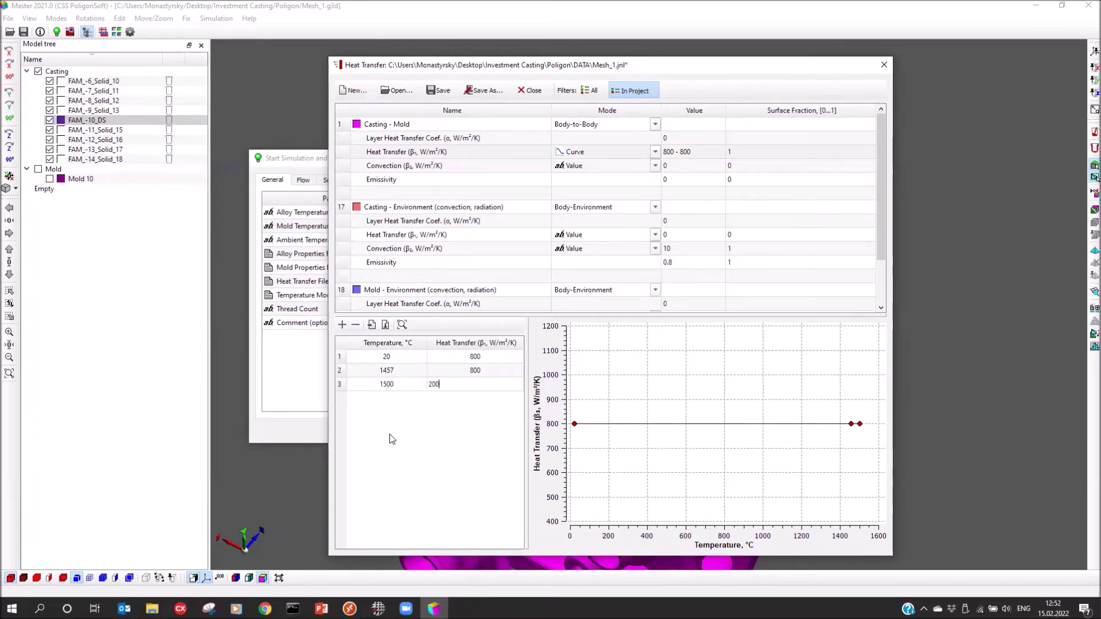
pyautogui.press('Return')
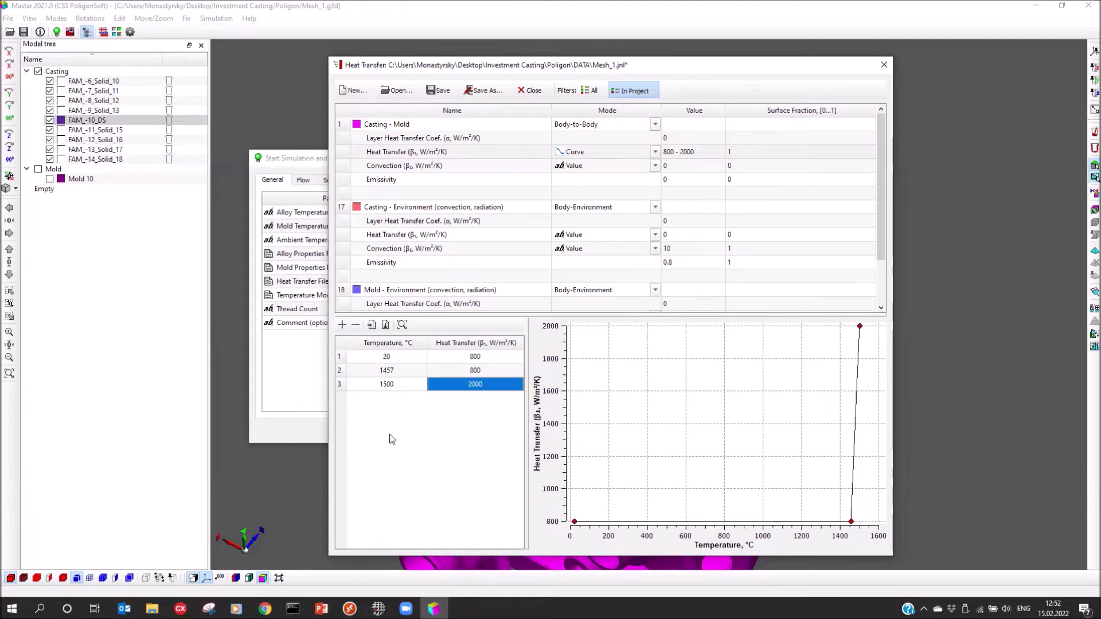
# Add a curve point at 2000 °C with 2000 W/m²/K and close the heat transfer file without saving the changes
pyautogui.click(343, 326)
pyautogui.write('2000')
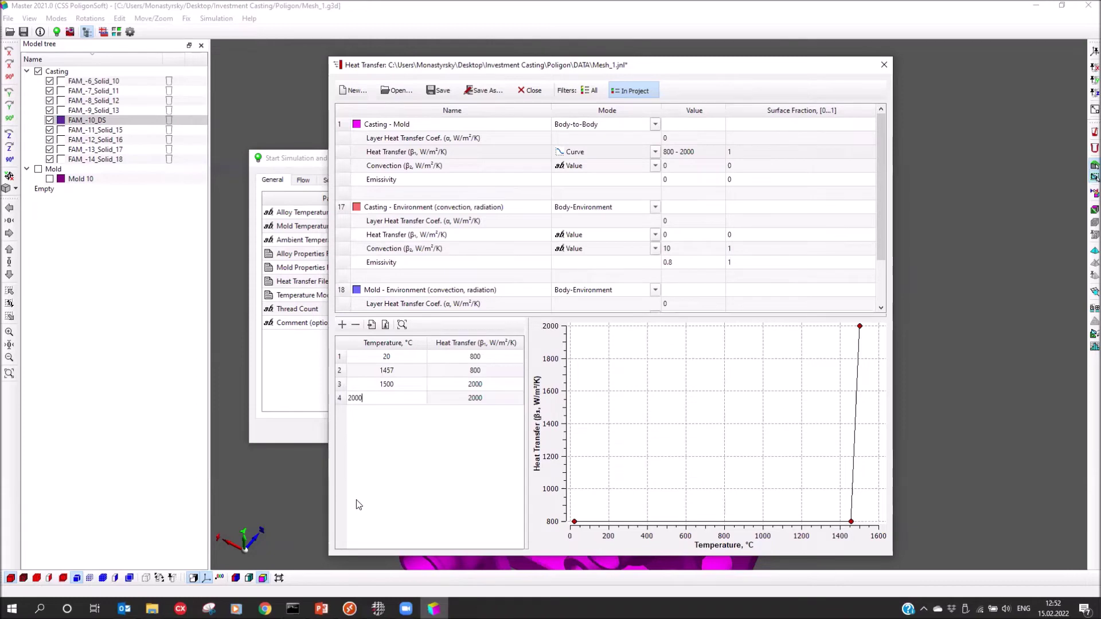
pyautogui.press('Tab')
pyautogui.press('Return')
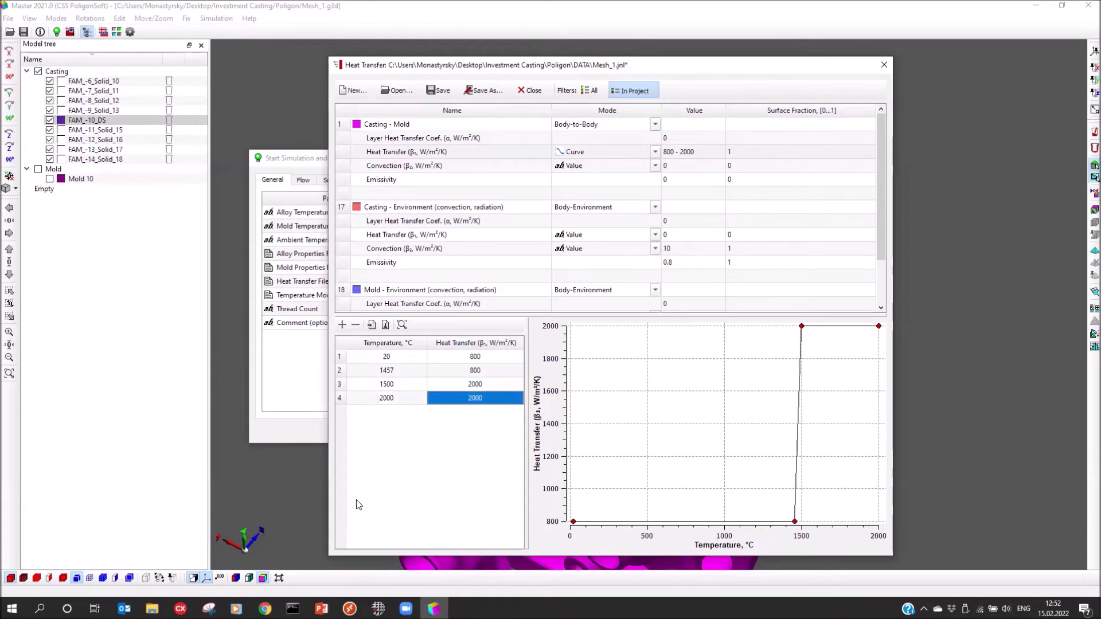
pyautogui.scroll(1, 652, 447)
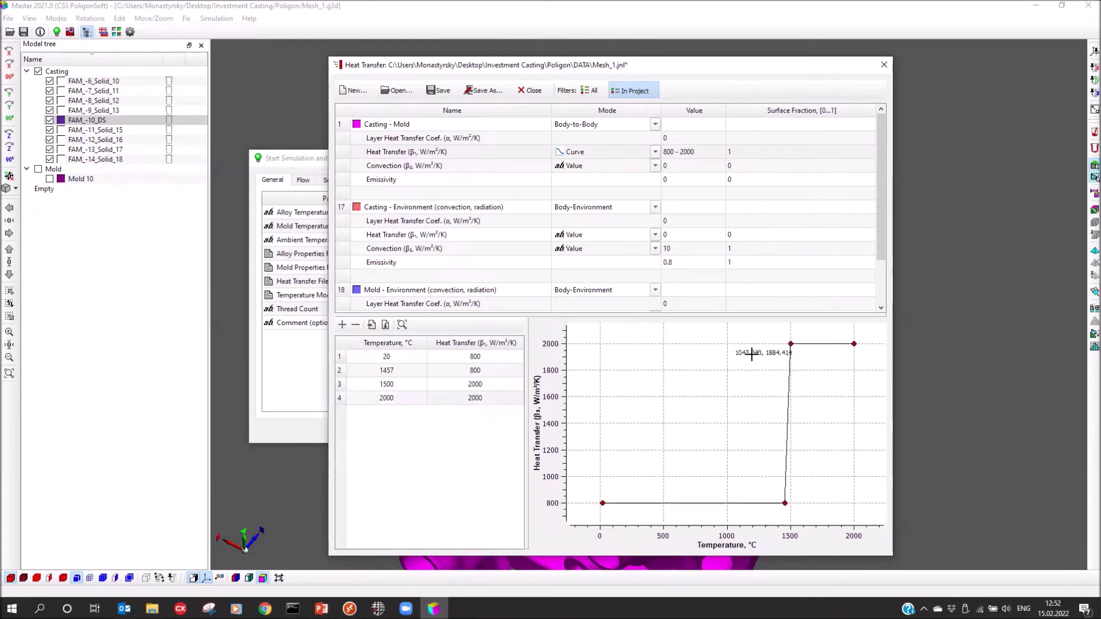
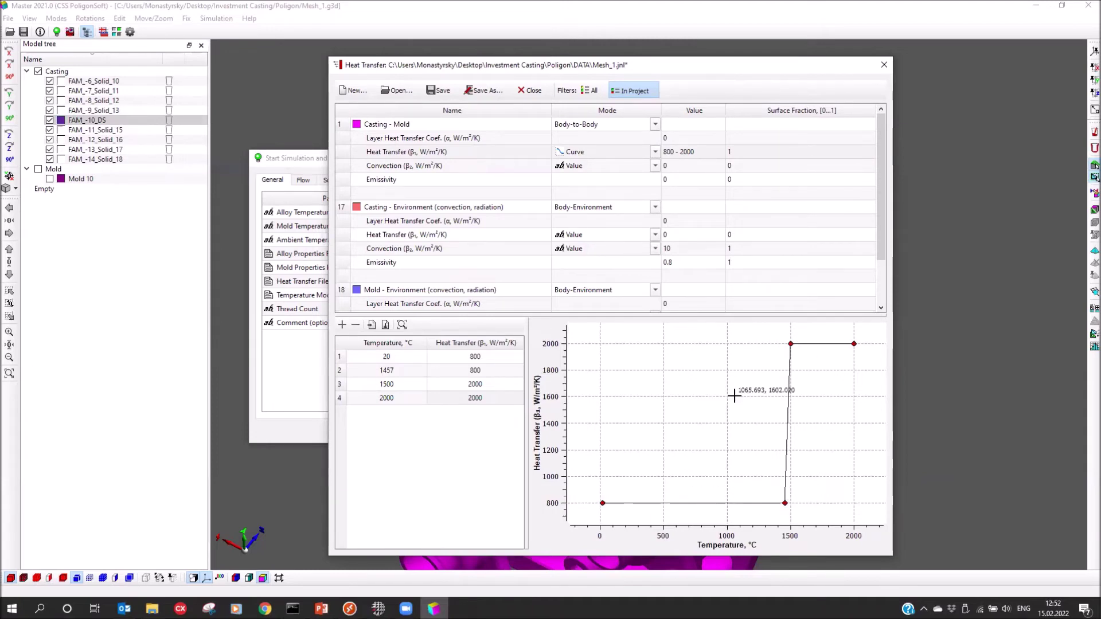
pyautogui.click(883, 66)
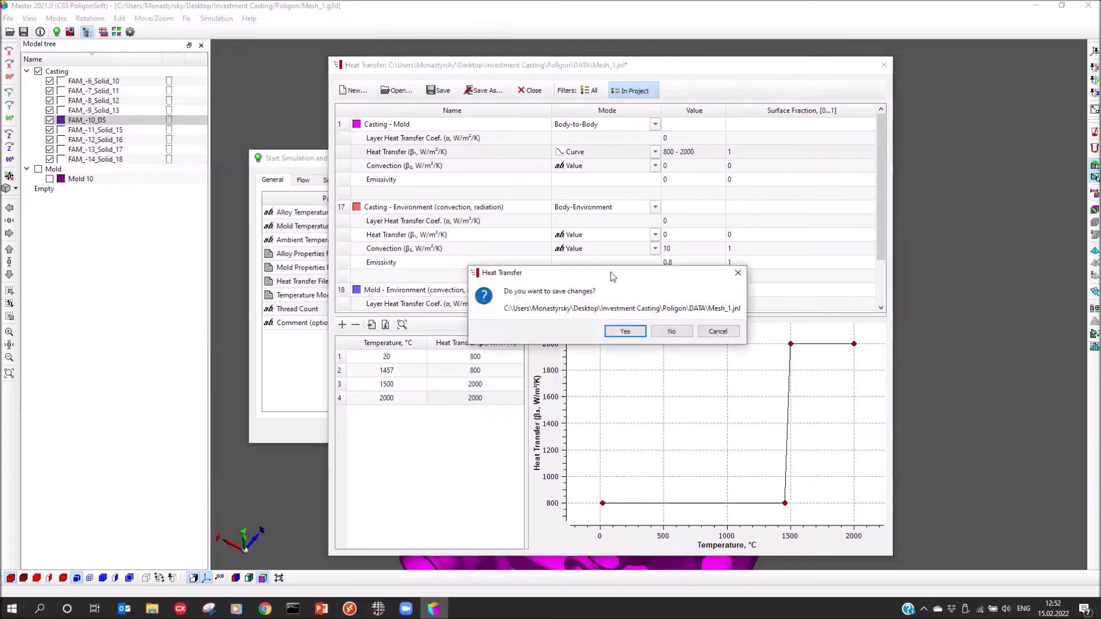
pyautogui.click(665, 330)
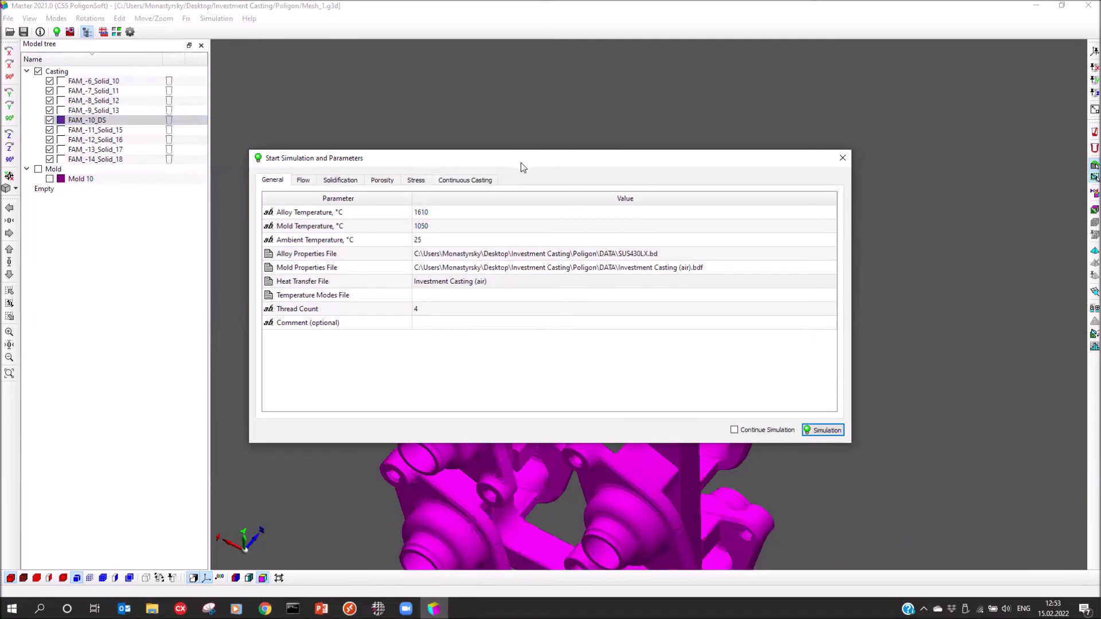
# Show the Mold 10 body and move the simulation parameters window clear of the model
pyautogui.moveTo(512, 157); pyautogui.dragTo(543, 105)
pyautogui.click(50, 179)
pyautogui.moveTo(421, 101); pyautogui.dragTo(812, 72)
pyautogui.moveTo(561, 422); pyautogui.dragTo(568, 300)
pyautogui.click(772, 78)
pyautogui.moveTo(748, 90); pyautogui.dragTo(526, 218)
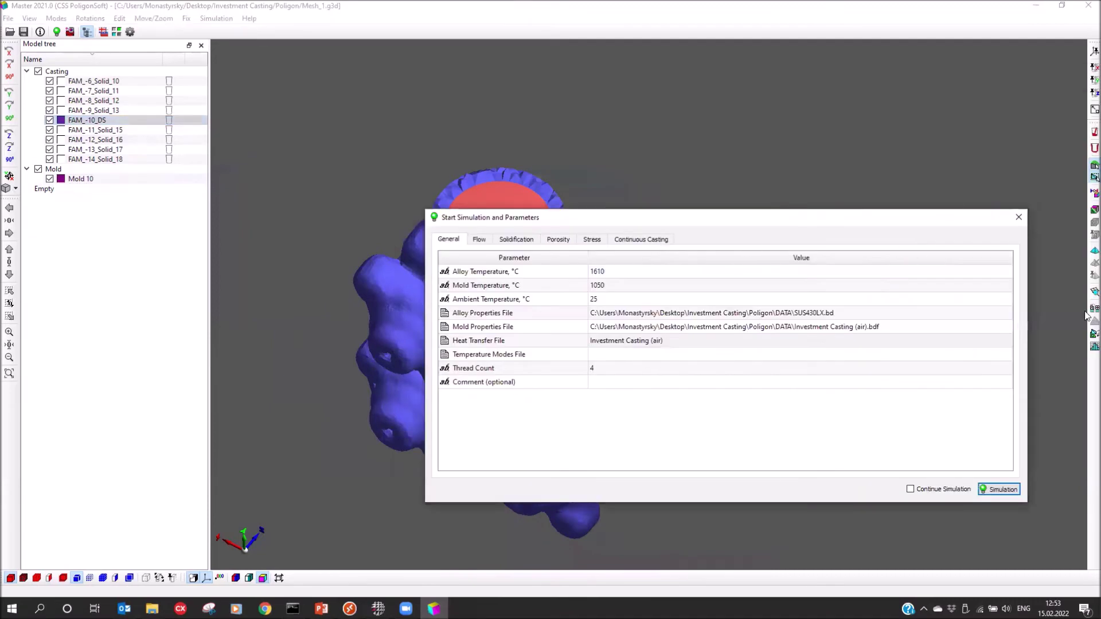
# Check the mesh quality, repairing the interface, casting and mold, and remove the remaining bad elements
pyautogui.click(1094, 292)
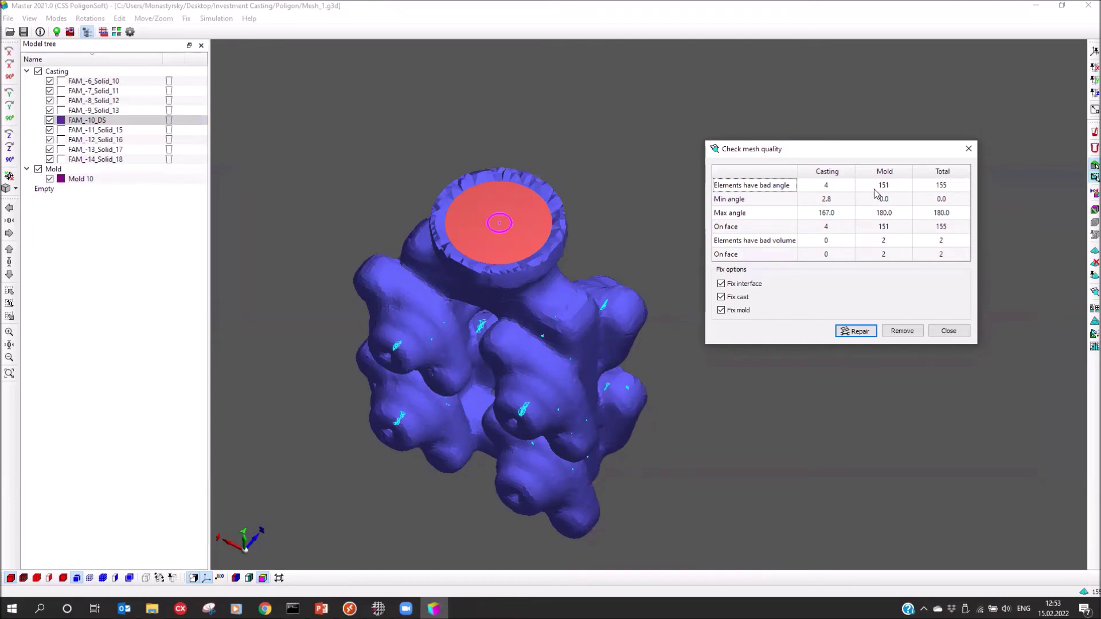
pyautogui.click(855, 332)
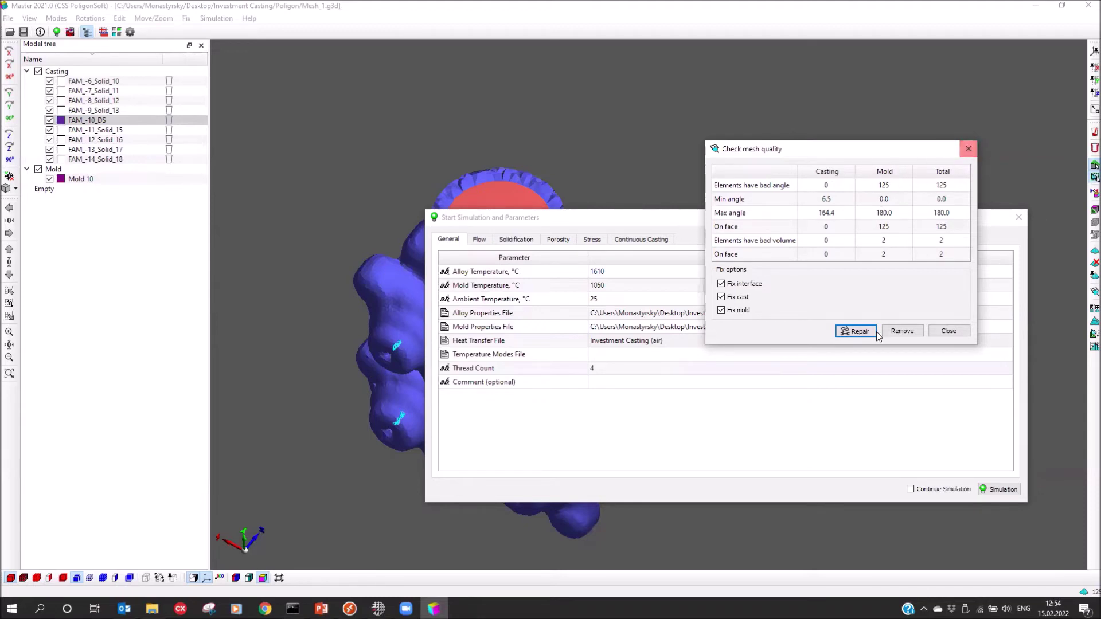
pyautogui.click(905, 334)
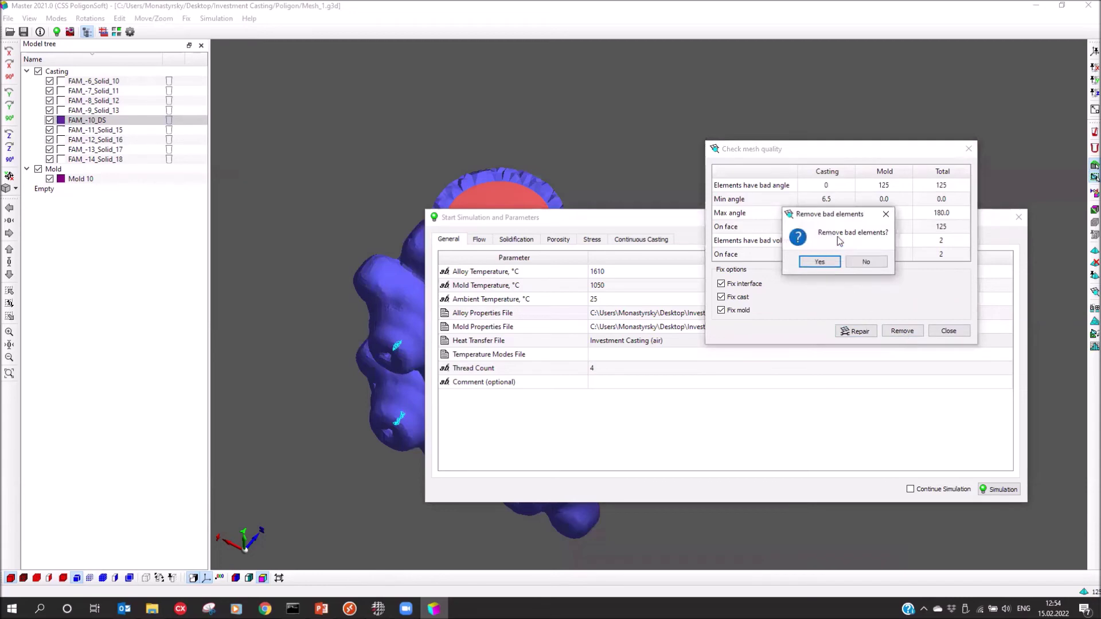
pyautogui.click(820, 262)
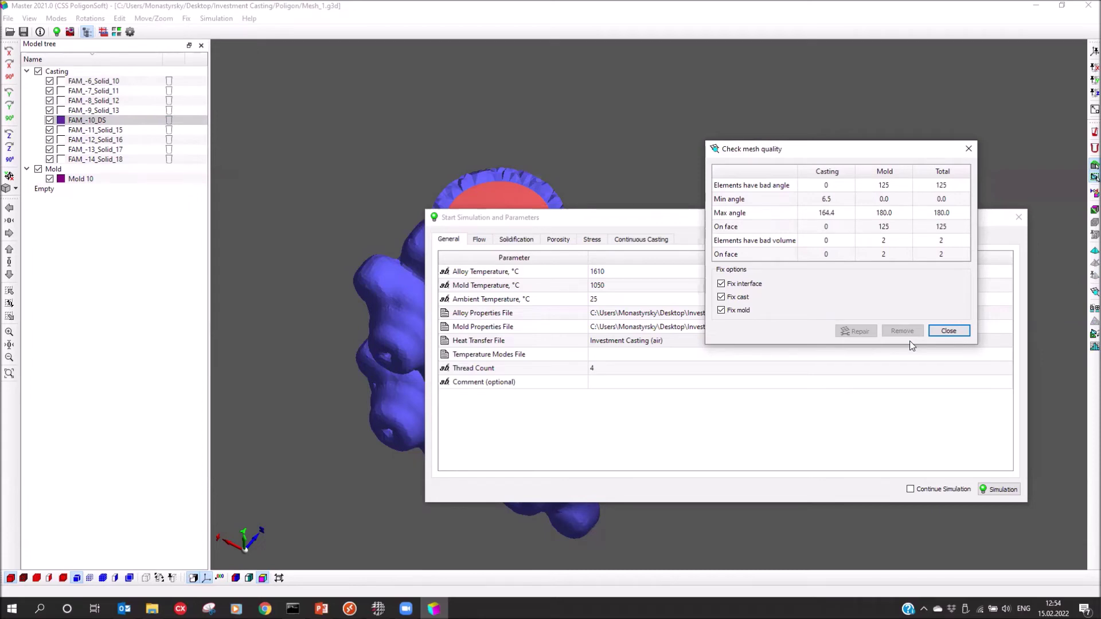
pyautogui.click(945, 331)
# Start the simulation with the current parameters and allow it to overwrite the previous results
pyautogui.moveTo(884, 220); pyautogui.dragTo(796, 183)
pyautogui.click(912, 452)
pyautogui.click(545, 195)
pyautogui.click(745, 464)
pyautogui.click(583, 306)
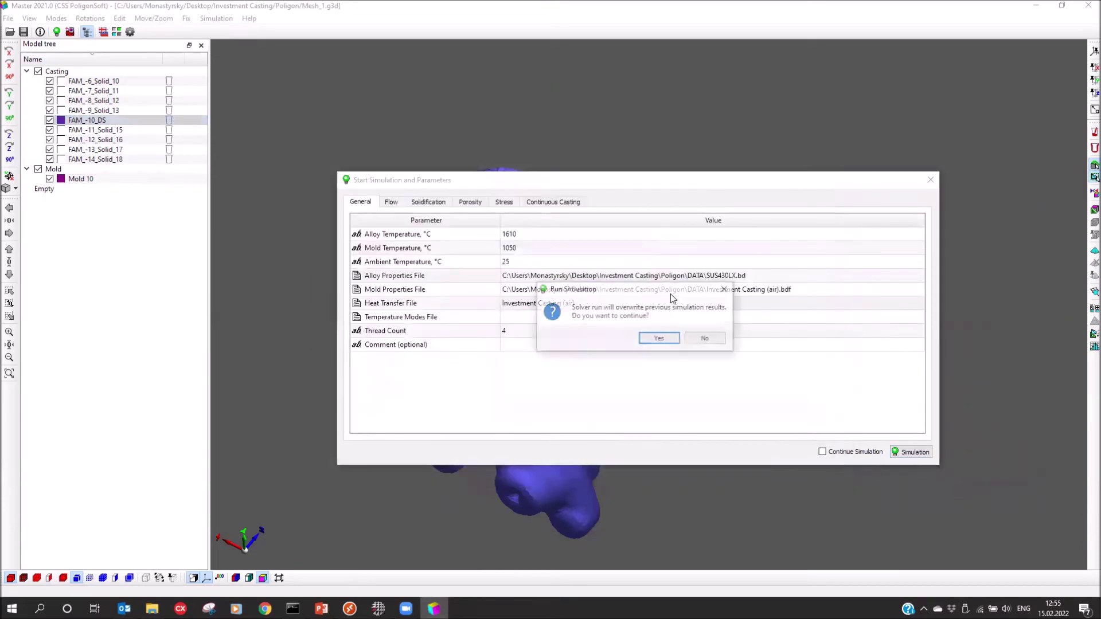
pyautogui.click(660, 339)
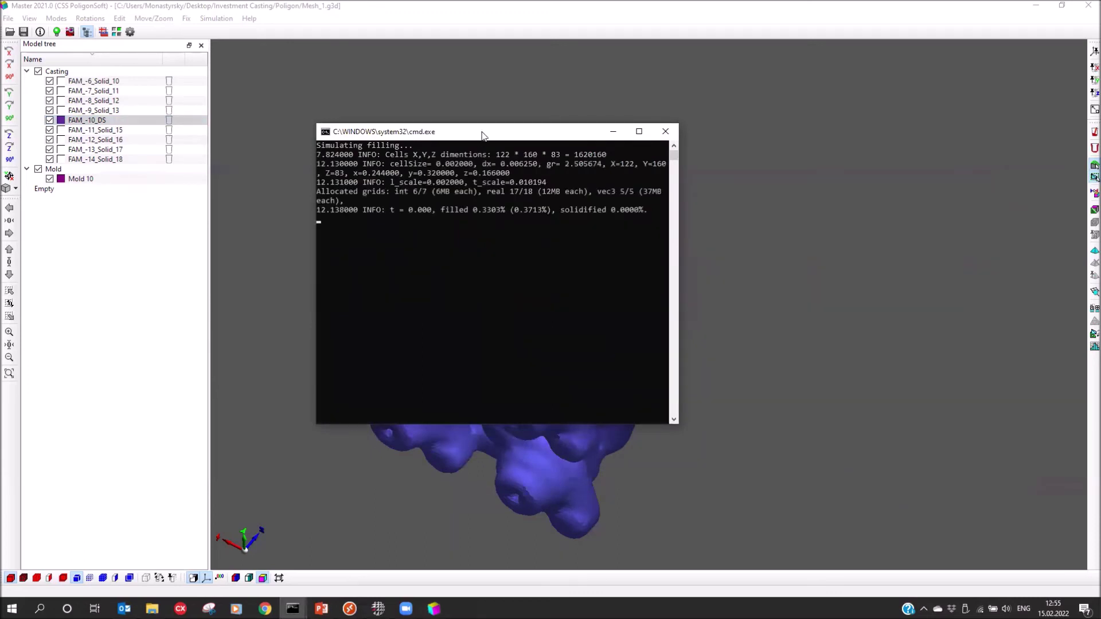
# Widen and reposition the solver's console window to follow the filling progress
pyautogui.moveTo(480, 136); pyautogui.dragTo(500, 139)
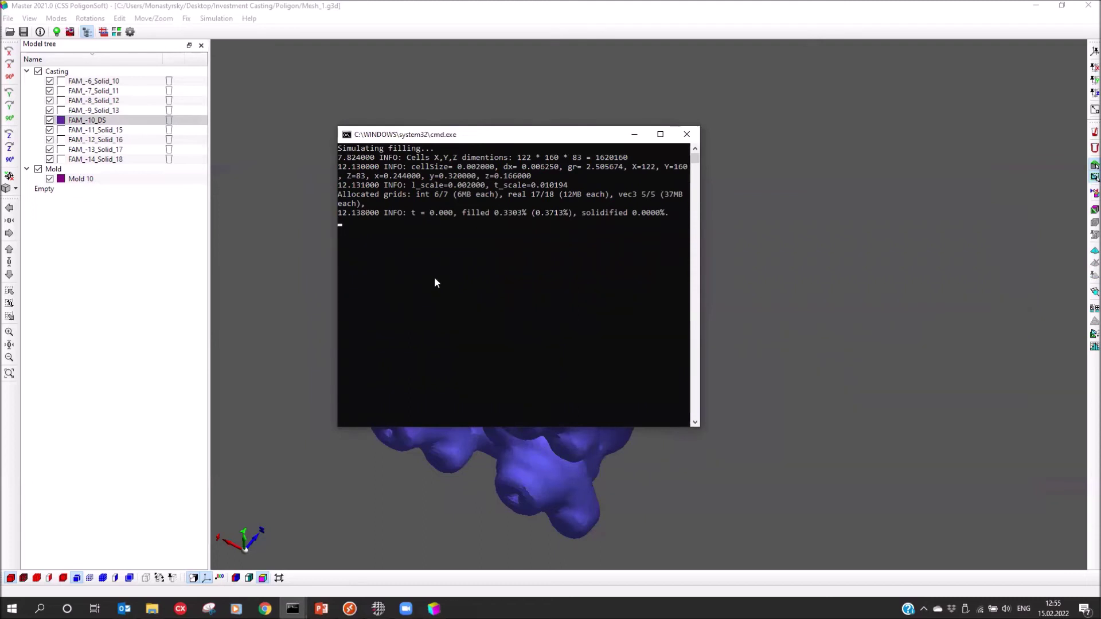
pyautogui.moveTo(700, 251); pyautogui.dragTo(739, 251)
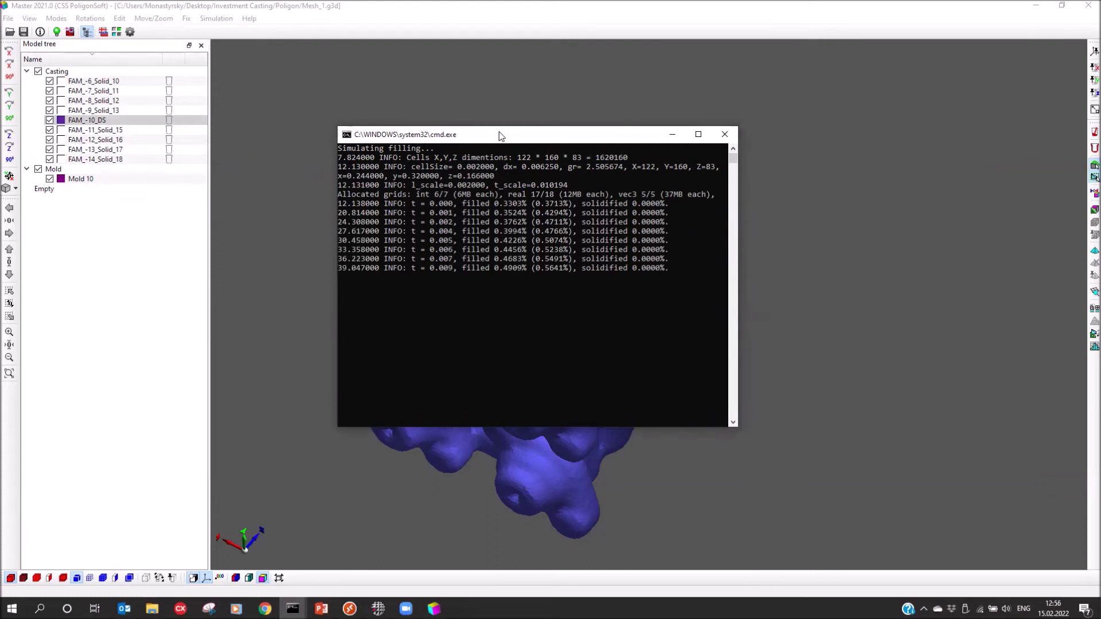
pyautogui.moveTo(499, 133); pyautogui.dragTo(545, 130)
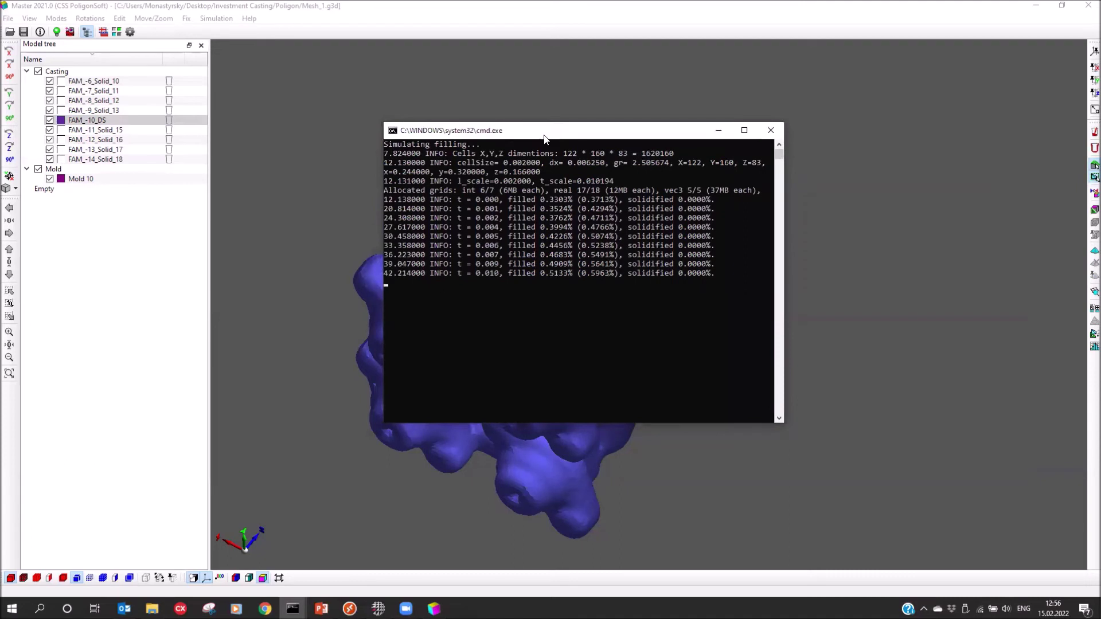
# Switch to the Mirage-3D results viewer and load the hydrodynamics file Mesh_1_fill.FLW
pyautogui.click(70, 32)
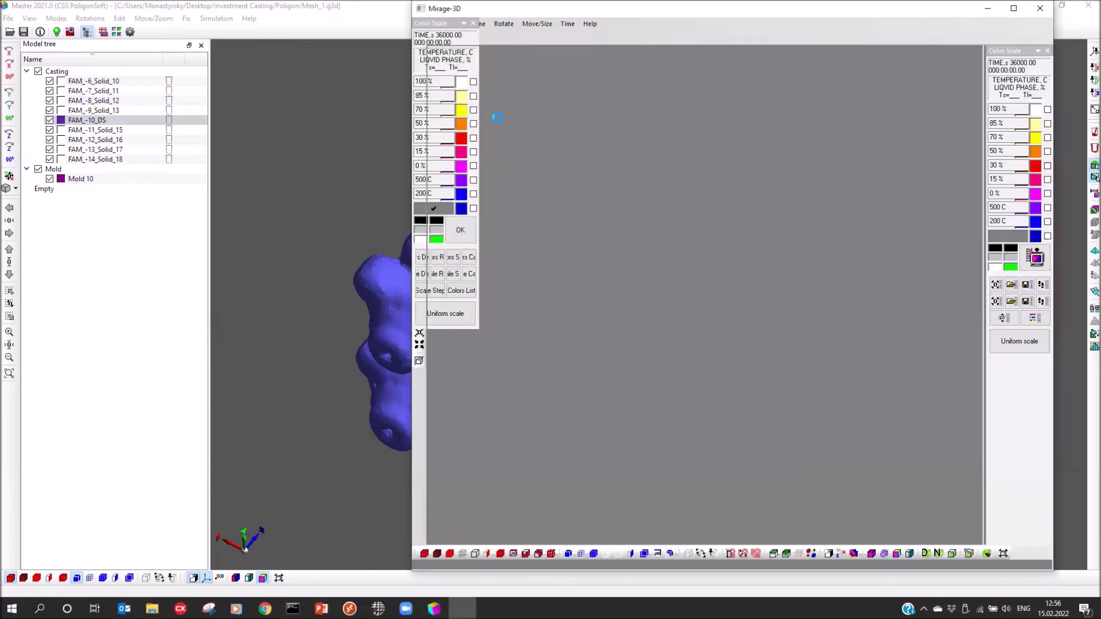
pyautogui.click(449, 37)
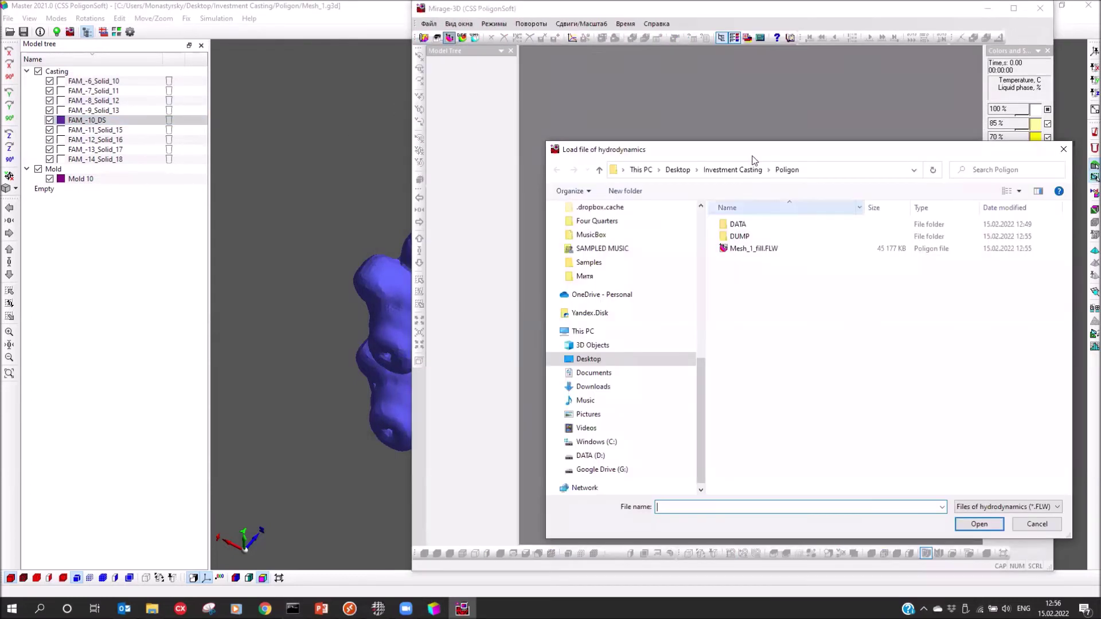
pyautogui.click(751, 248)
pyautogui.click(968, 526)
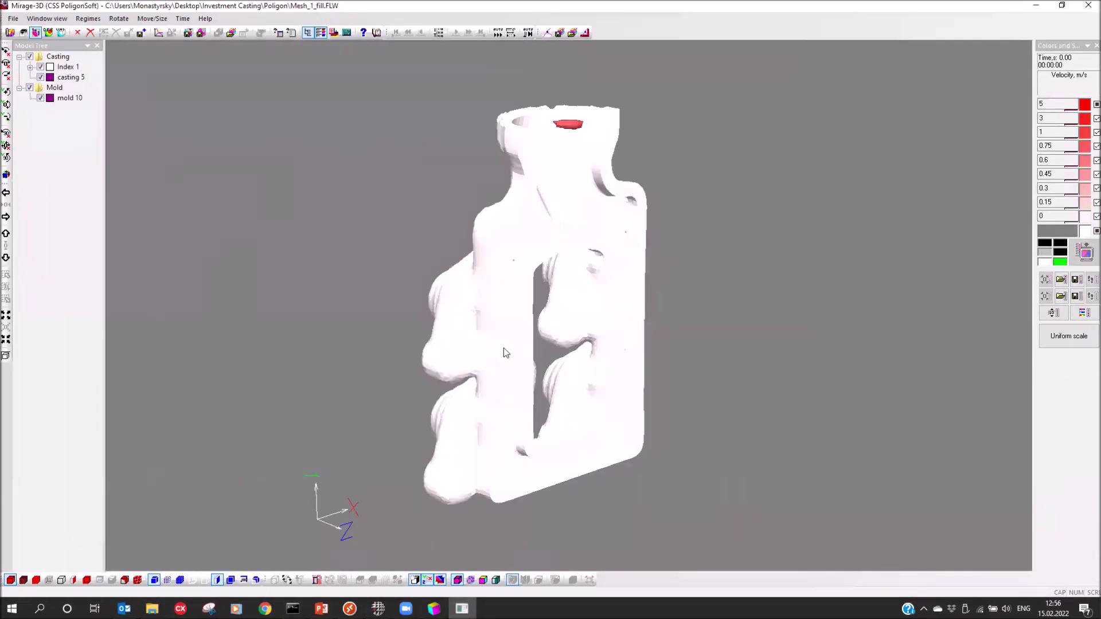
# Change the results view's background colour to white
pyautogui.moveTo(504, 348); pyautogui.dragTo(477, 361)
pyautogui.click(1039, 231)
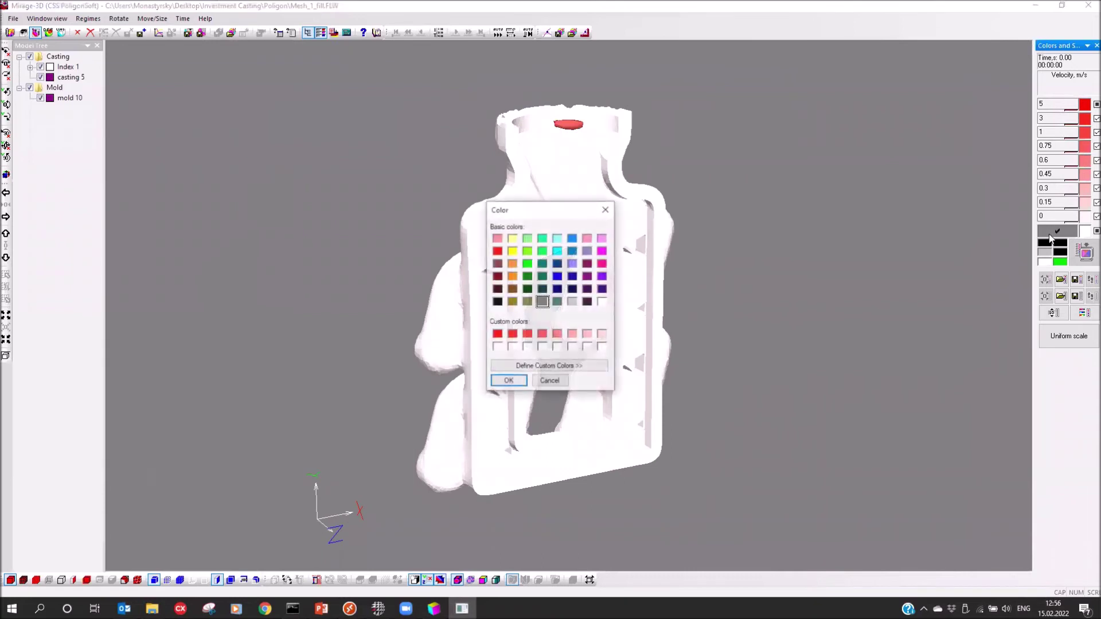
pyautogui.click(603, 301)
pyautogui.click(498, 383)
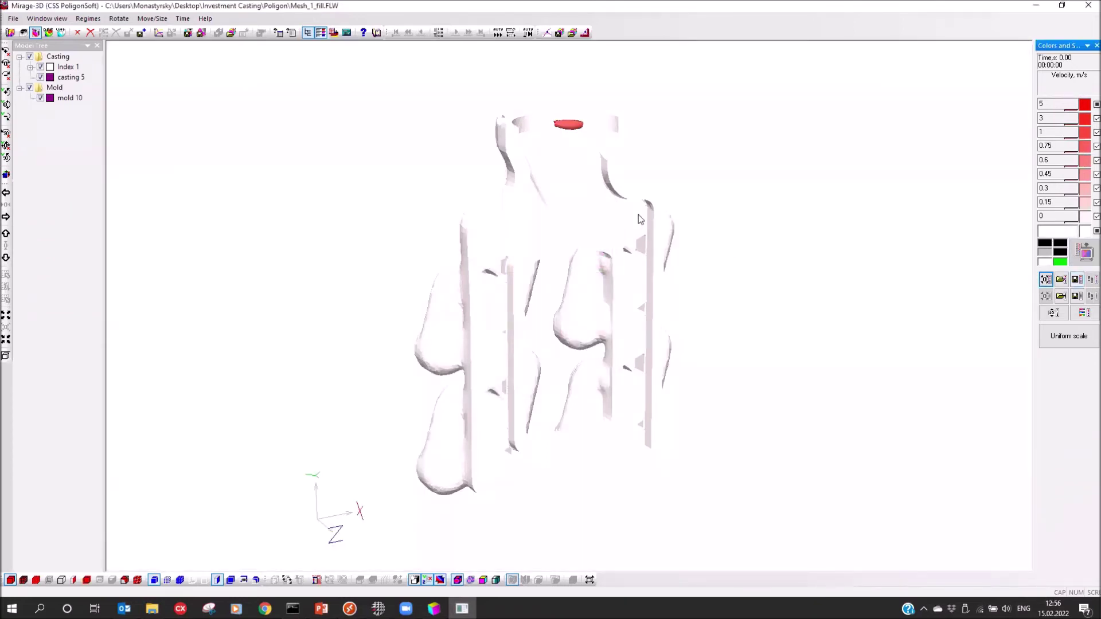
# Apply the red-to-violet rainbow colour scheme to the velocity scale and refresh the model's colours
pyautogui.click(1084, 313)
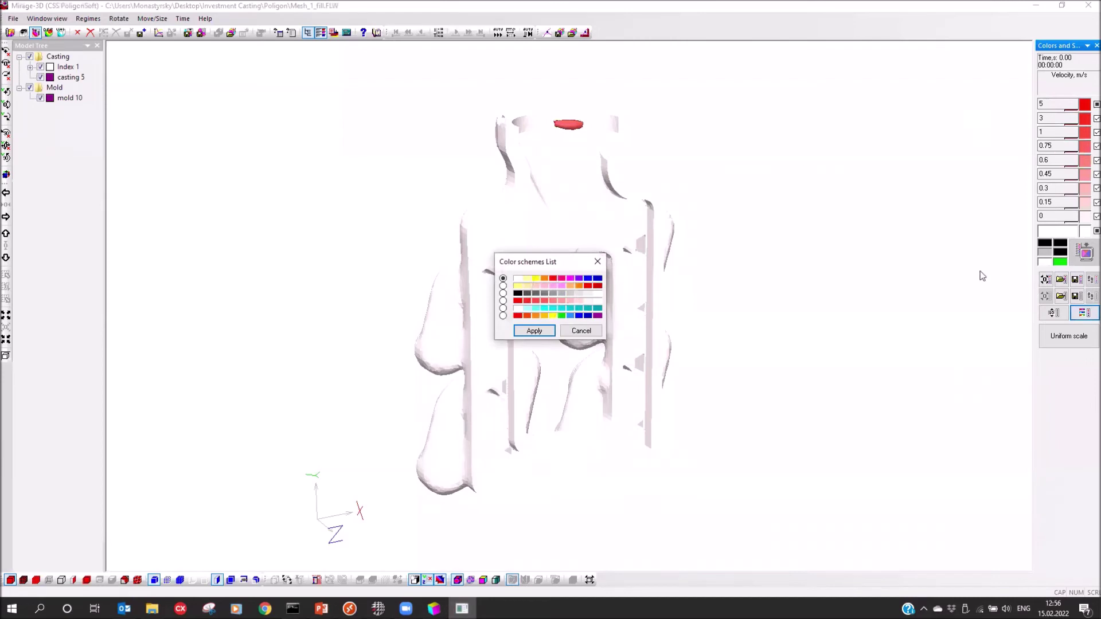
pyautogui.click(503, 315)
pyautogui.click(534, 330)
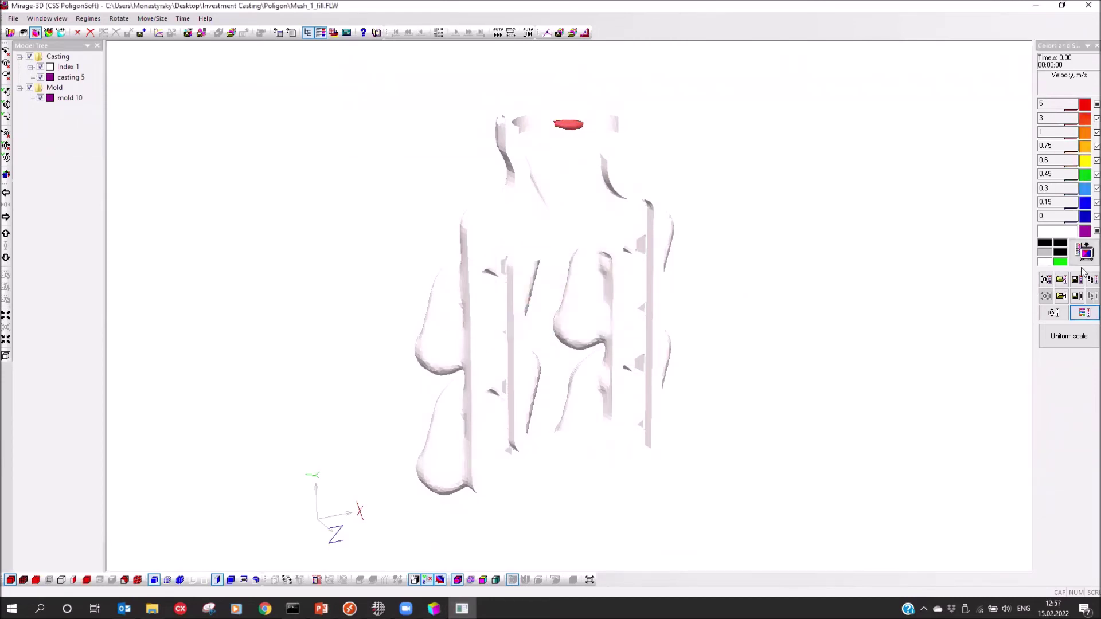
pyautogui.click(1085, 254)
# Hide mold 10 and display the casting as a semi-transparent body so the melt inside can be seen
pyautogui.moveTo(809, 280); pyautogui.dragTo(818, 297)
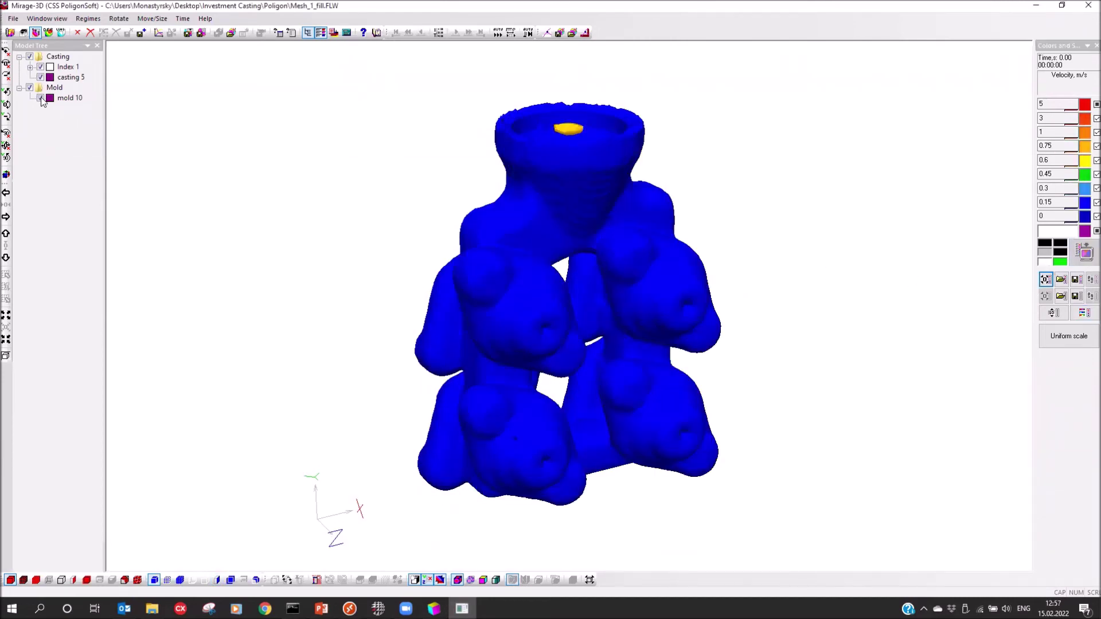
pyautogui.click(40, 98)
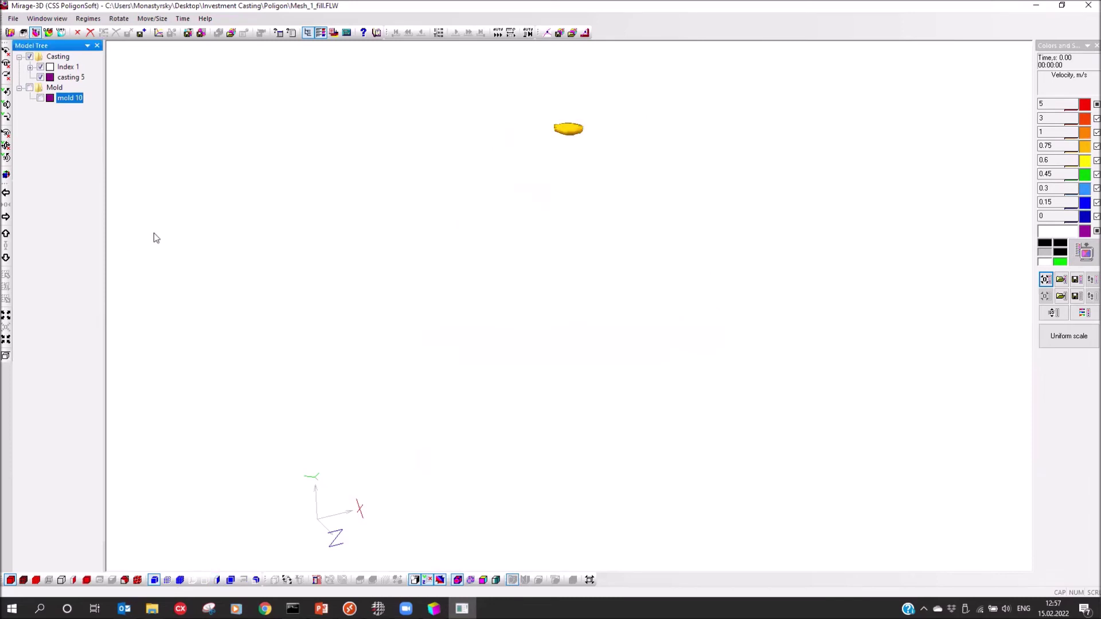
pyautogui.click(49, 580)
pyautogui.moveTo(508, 228); pyautogui.dragTo(487, 316)
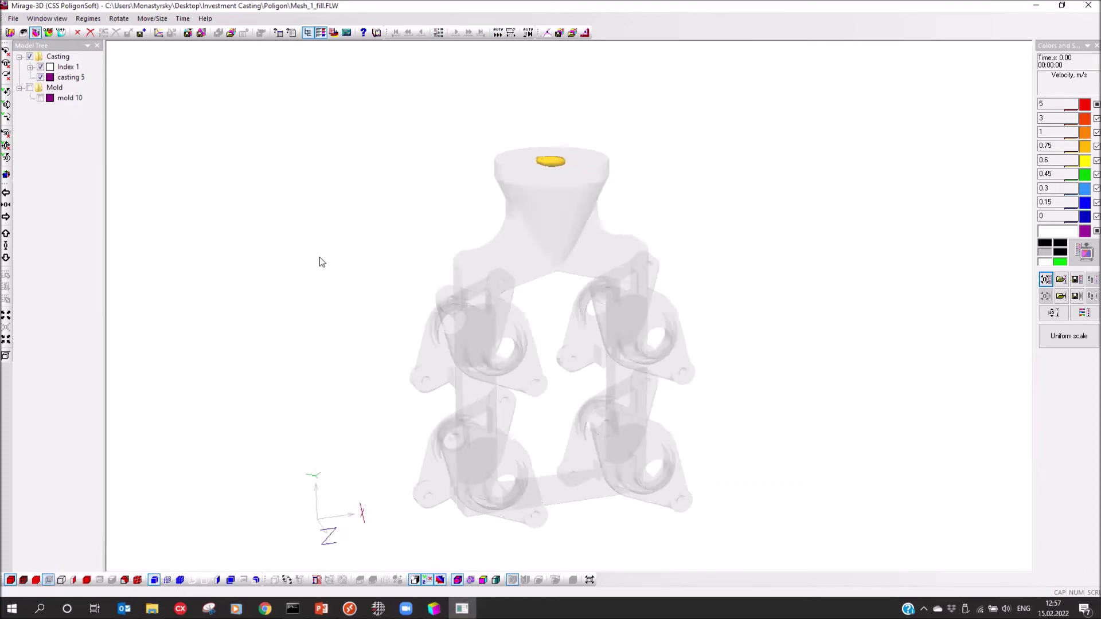
# Unlock the intermediate velocity scale levels from 3 to 0.15 and set the scale's maximum to 1.5 m/s
pyautogui.click(293, 610)
pyautogui.click(961, 192)
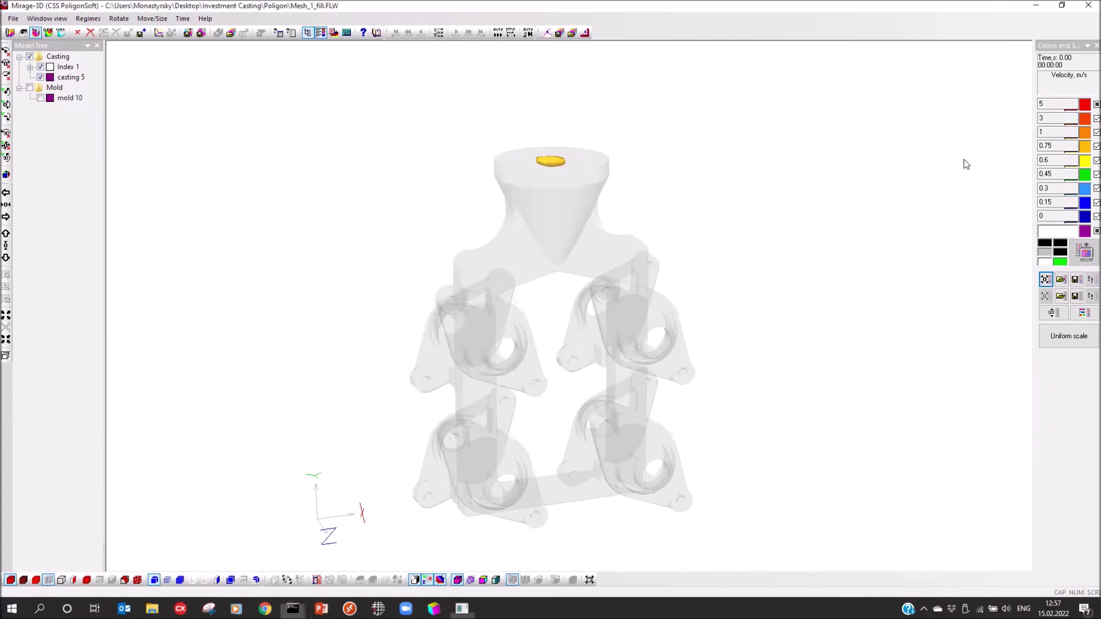
pyautogui.click(1085, 119)
pyautogui.click(1085, 133)
pyautogui.click(1085, 147)
pyautogui.click(1085, 204)
pyautogui.write('1')
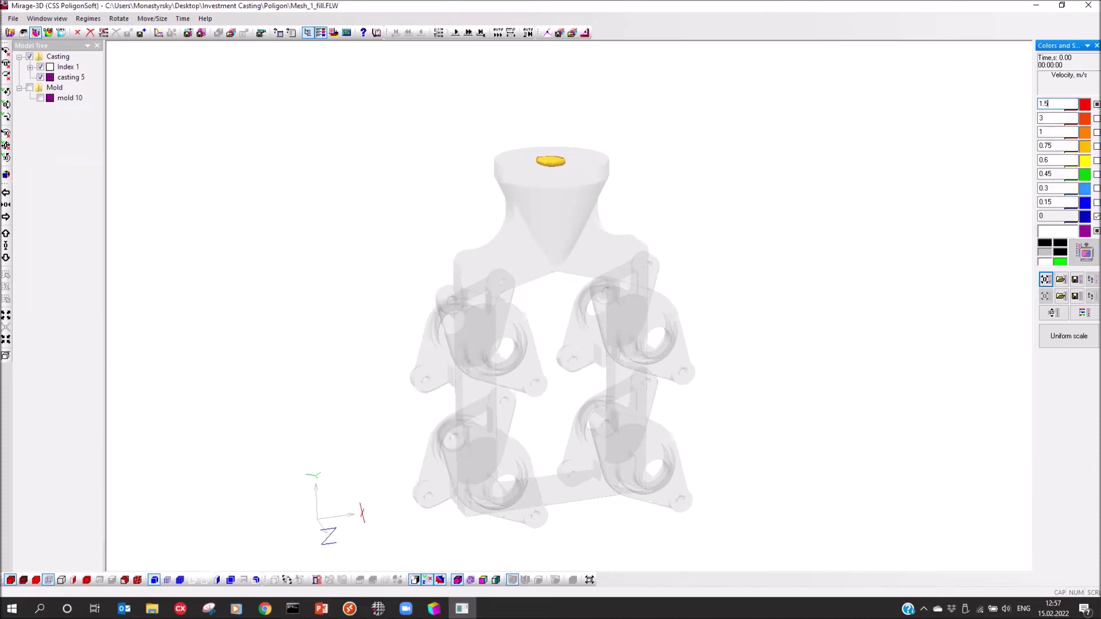
pyautogui.write('.5')
pyautogui.press('Return')
# Set the minimum of the velocity colour scale to 0.01 m/s
pyautogui.click(1051, 216)
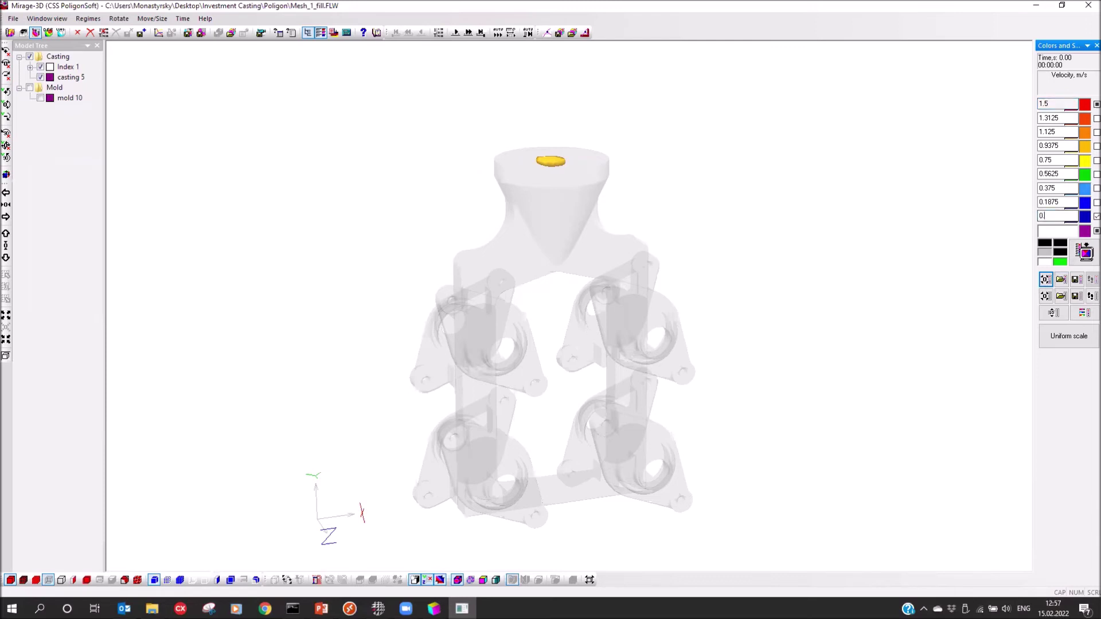
pyautogui.write('0.01')
pyautogui.press('Return')
# Set the two lowest intermediate velocity scale levels to 0.05 and 0.1 m/s and refresh the model's colours
pyautogui.moveTo(1067, 202); pyautogui.dragTo(973, 208)
pyautogui.write('0')
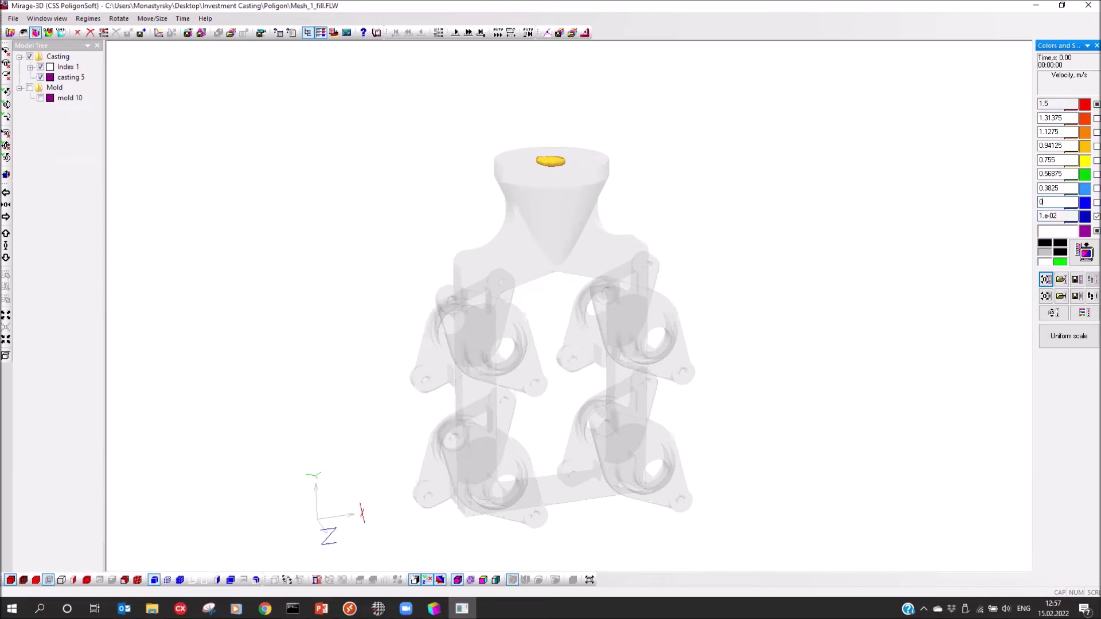
pyautogui.write('.05')
pyautogui.press('Return')
pyautogui.moveTo(1068, 188); pyautogui.dragTo(1043, 192)
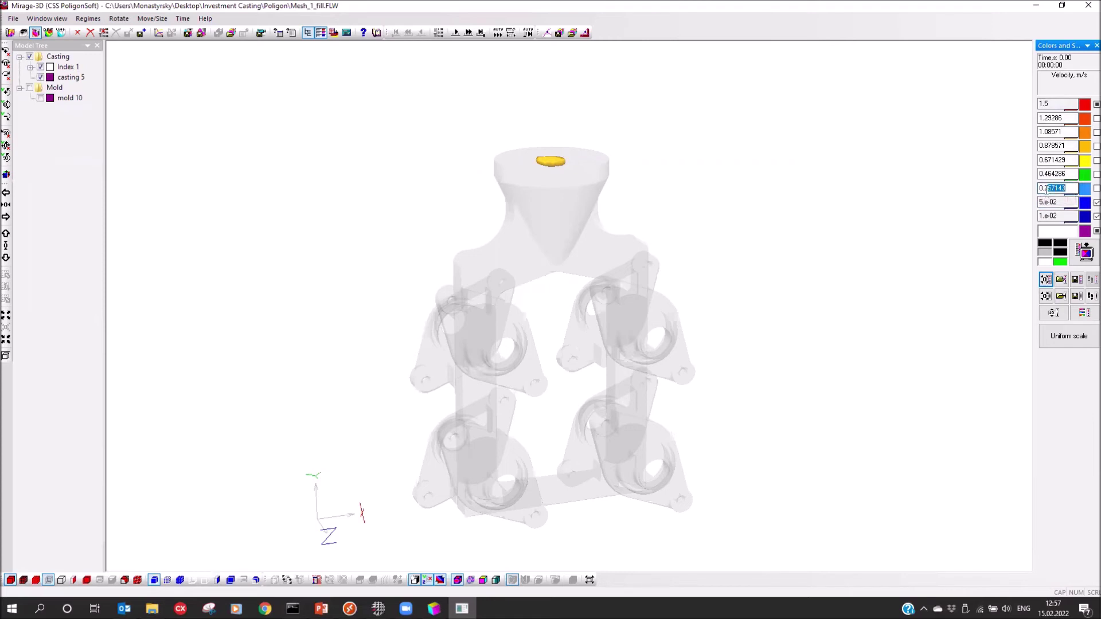
pyautogui.press('BackSpace')
pyautogui.press('Return')
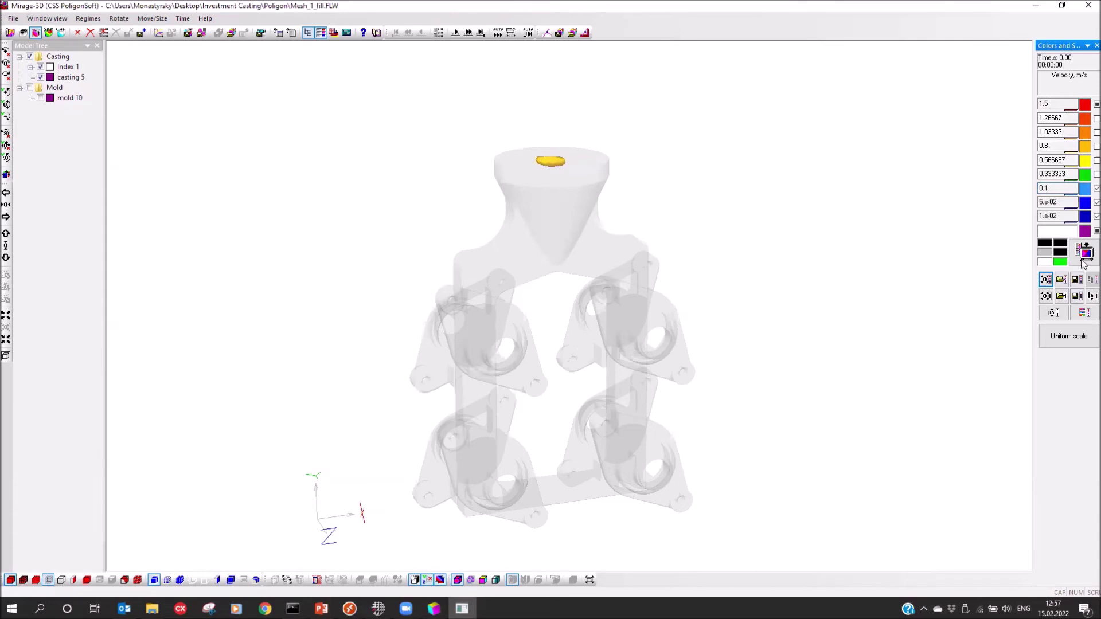
pyautogui.click(1085, 253)
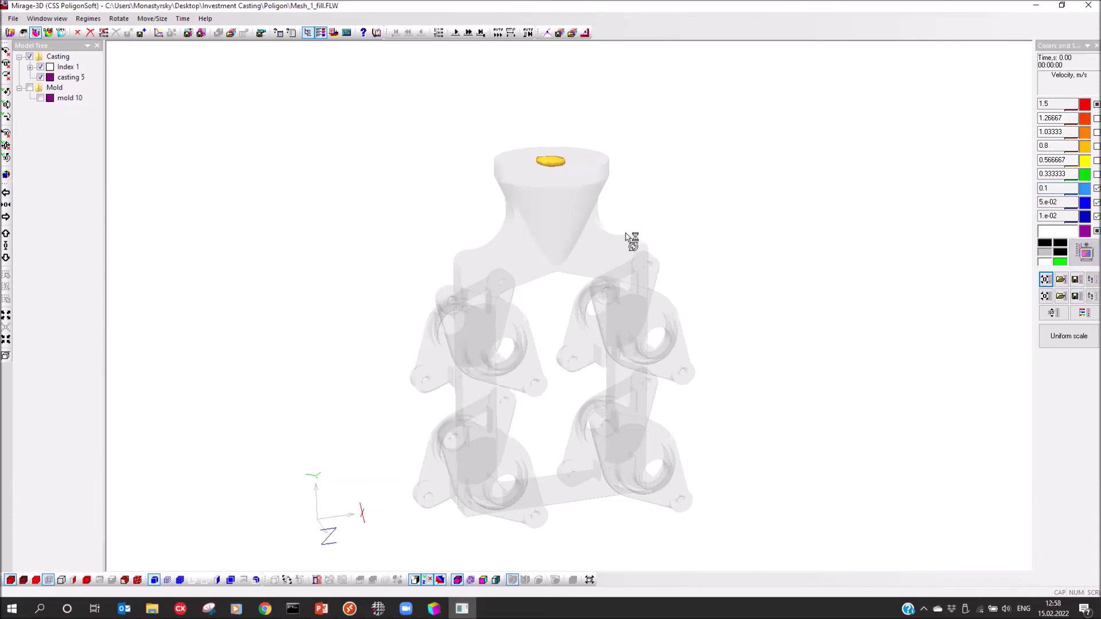
# Step forward through the first second of mold filling, examining the melt velocity in the sprue, runners and castings
pyautogui.click(456, 32)
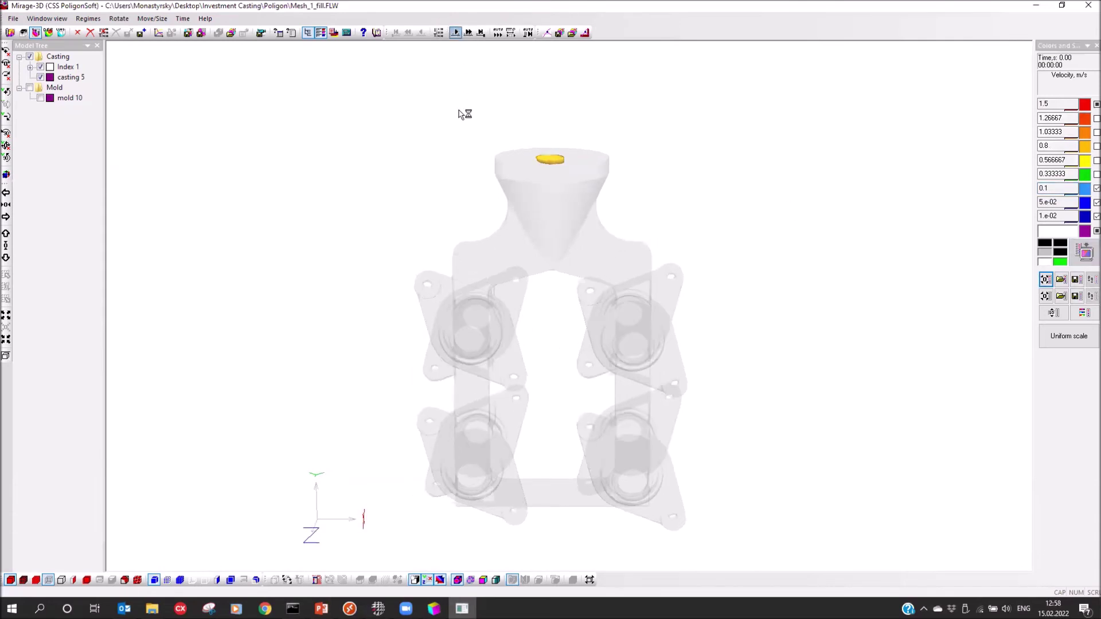
pyautogui.moveTo(592, 260)
pyautogui.mouseDown()
pyautogui.moveTo(607, 260)
pyautogui.moveTo(604, 246)
pyautogui.mouseUp()
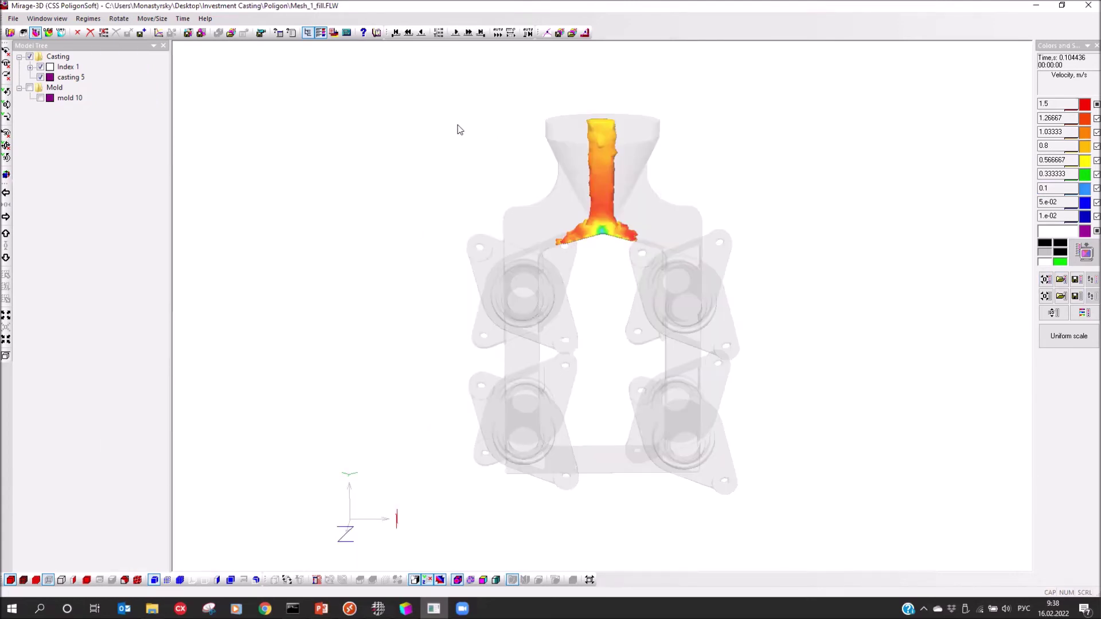
pyautogui.moveTo(554, 237); pyautogui.dragTo(523, 247, button='middle')
pyautogui.moveTo(523, 246); pyautogui.dragTo(538, 269)
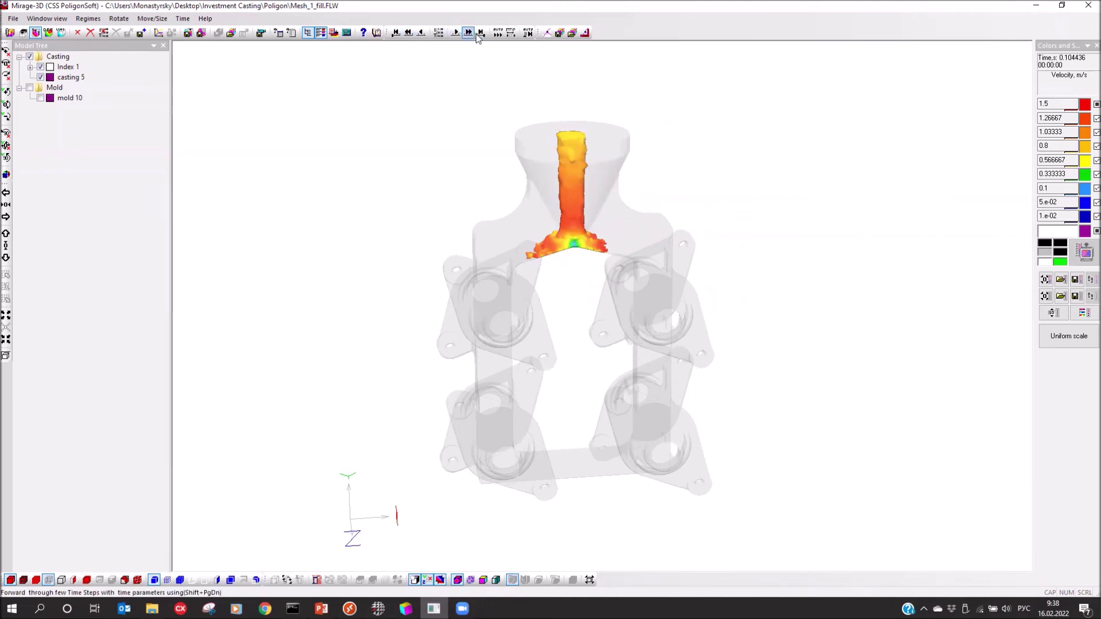
pyautogui.click(456, 34)
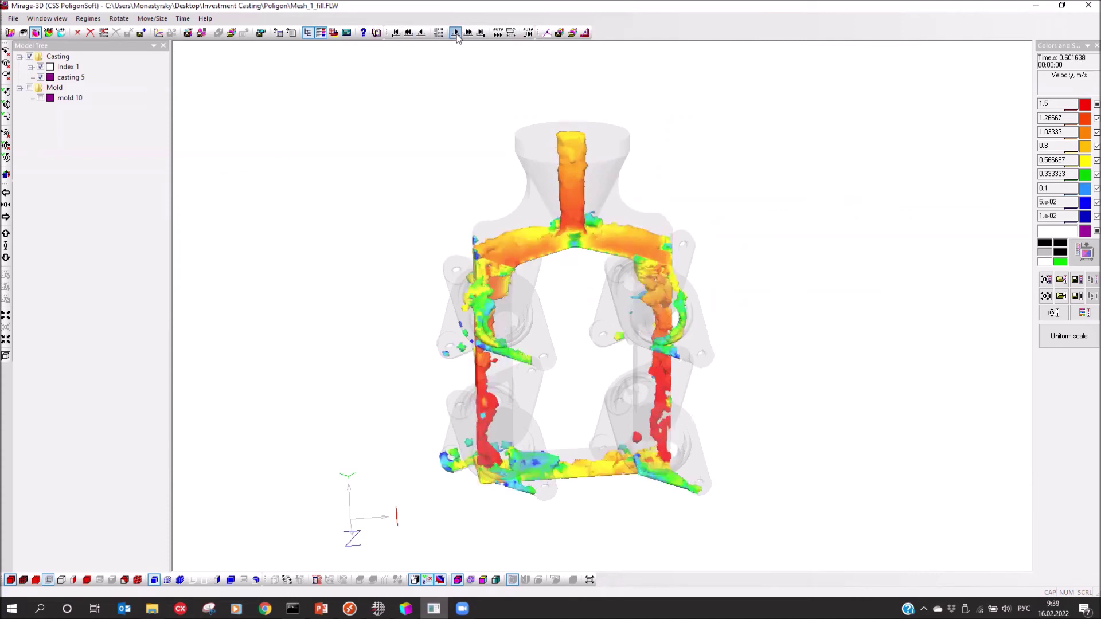
pyautogui.moveTo(460, 188)
pyautogui.mouseDown()
pyautogui.moveTo(528, 189)
pyautogui.moveTo(466, 191)
pyautogui.mouseUp()
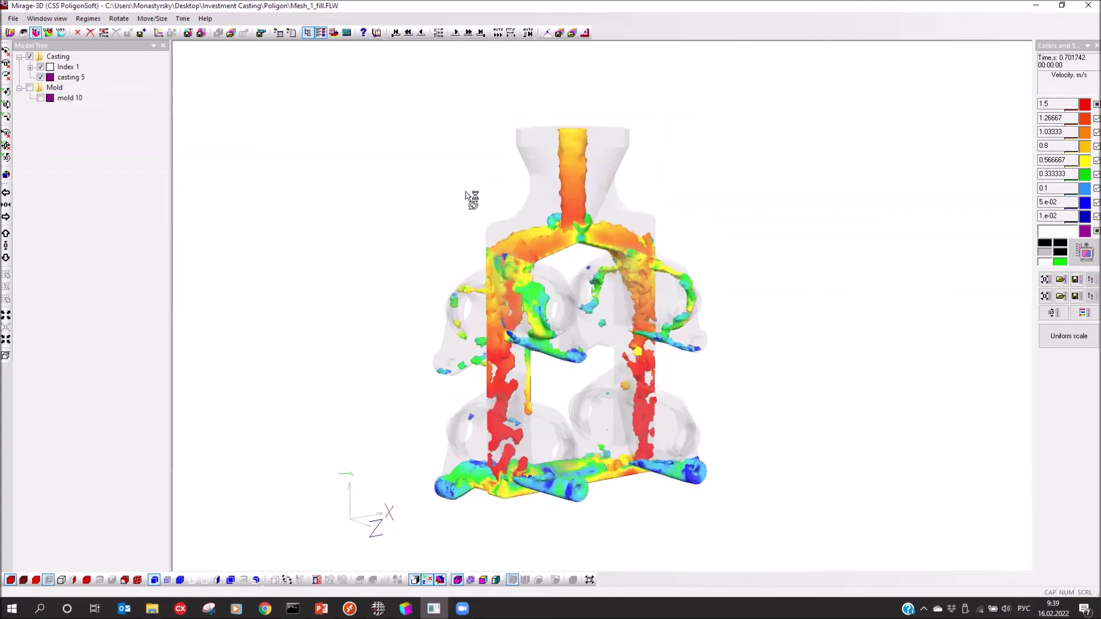
pyautogui.click(455, 33)
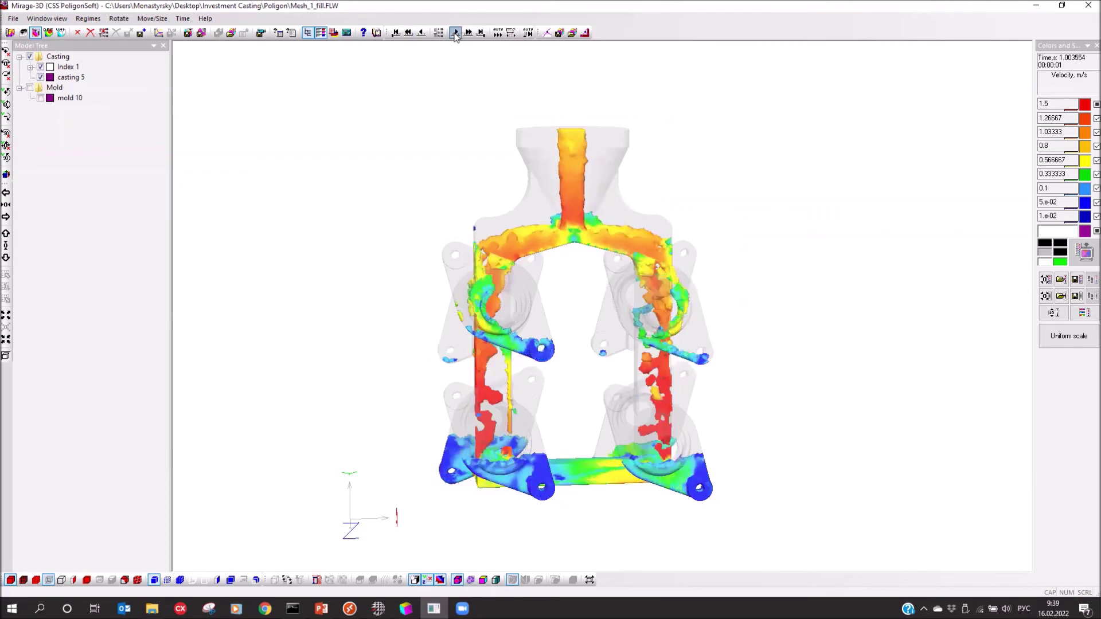
# Play the remaining velocity time steps automatically and stop the playback once the melt has reached the pouring cup
pyautogui.click(497, 33)
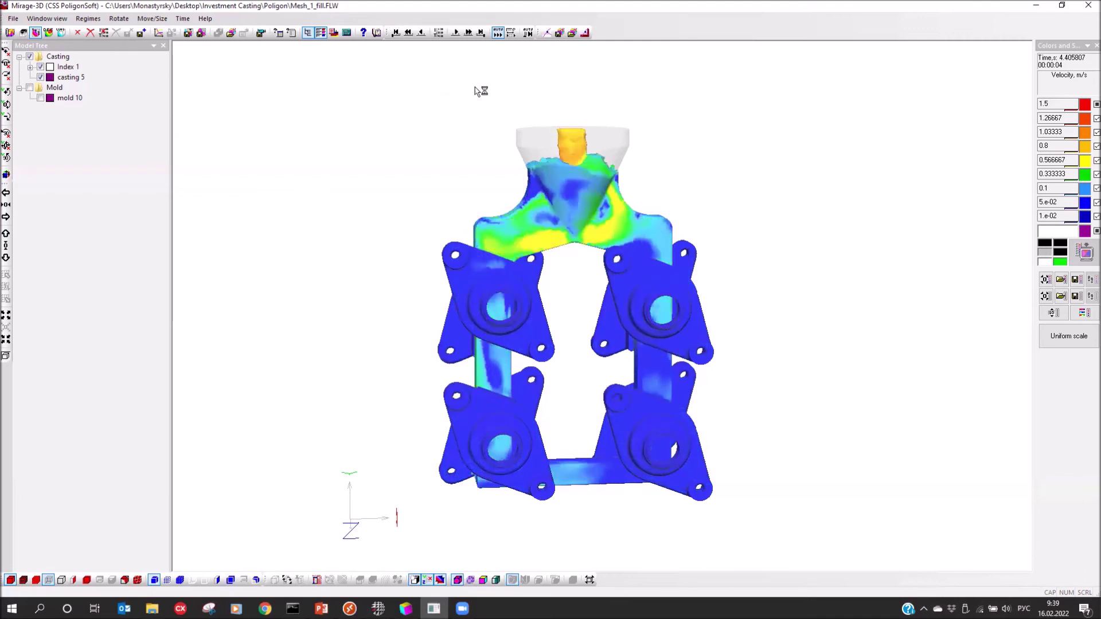
pyautogui.click(499, 33)
pyautogui.moveTo(549, 227); pyautogui.dragTo(337, 221)
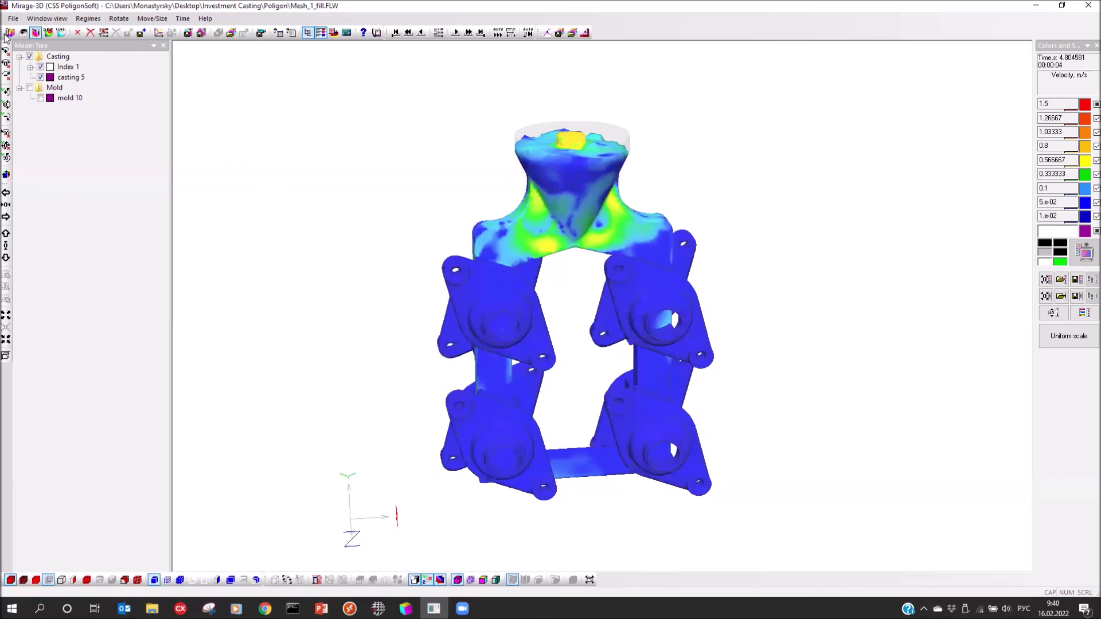
# Load the temperature results from Mesh_1_fill.FLW and go to the last time step
pyautogui.click(36, 33)
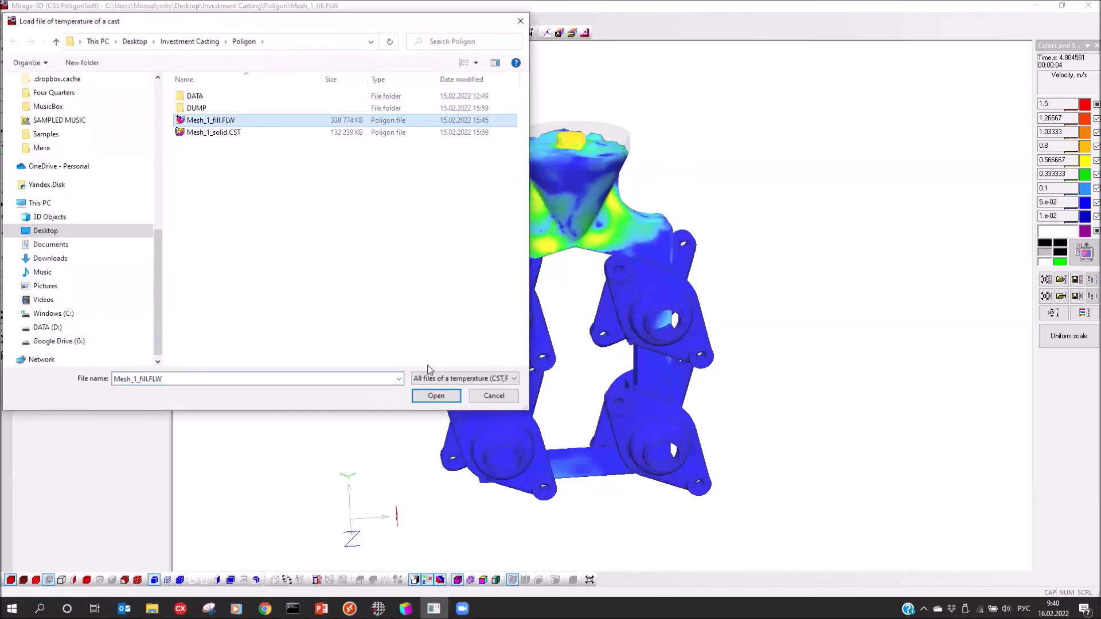
pyautogui.click(435, 395)
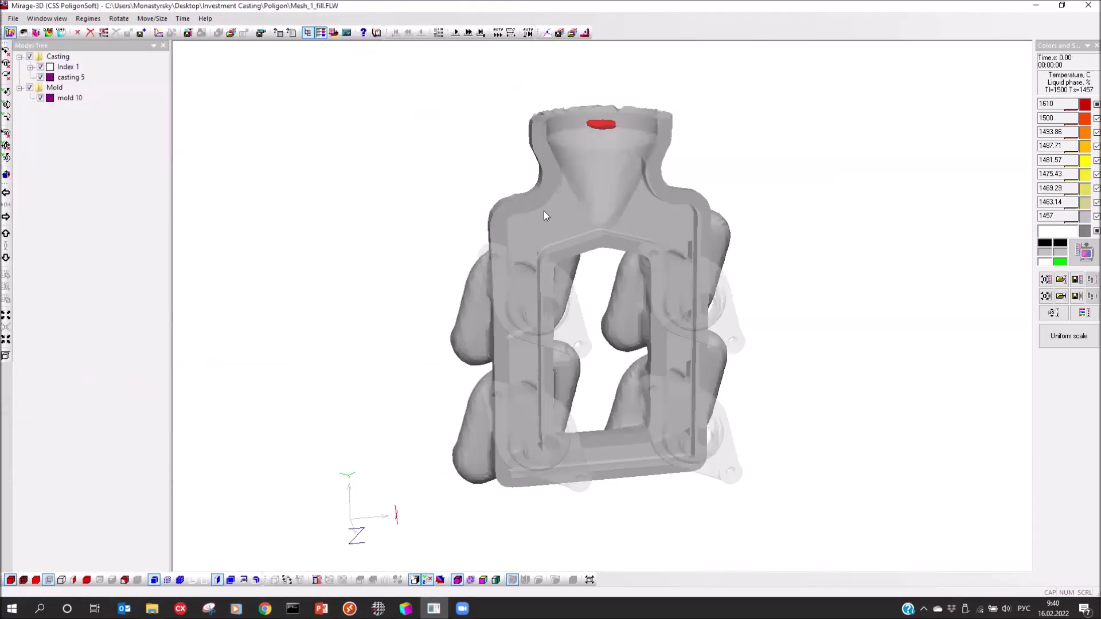
pyautogui.click(482, 33)
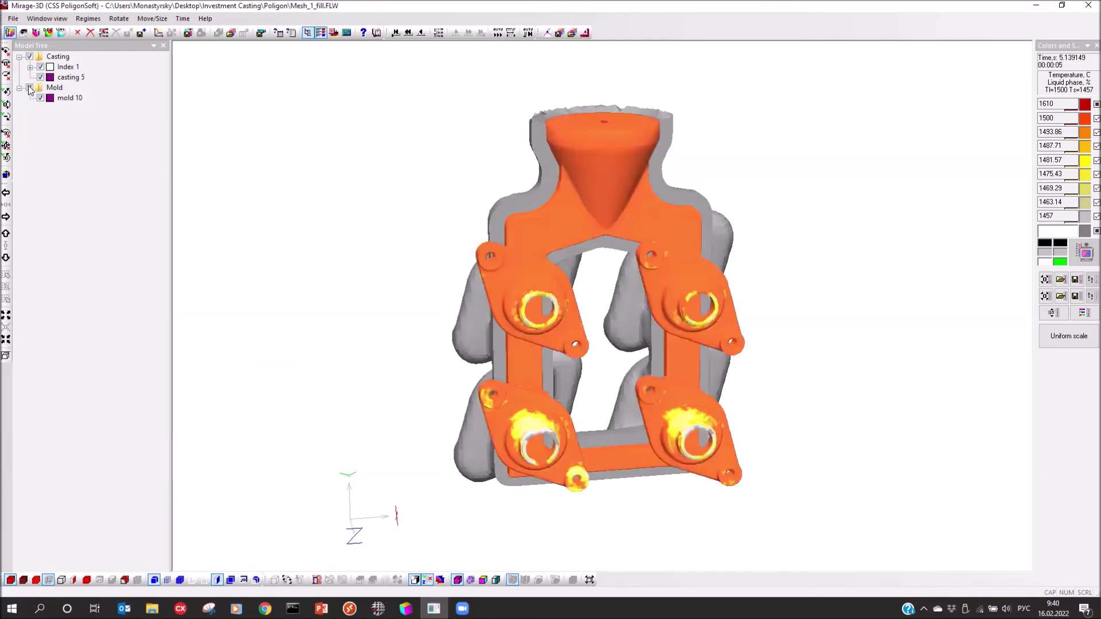
# Hide the casting, show only the mold, and turn off the semi-transparent casting body
pyautogui.click(29, 88)
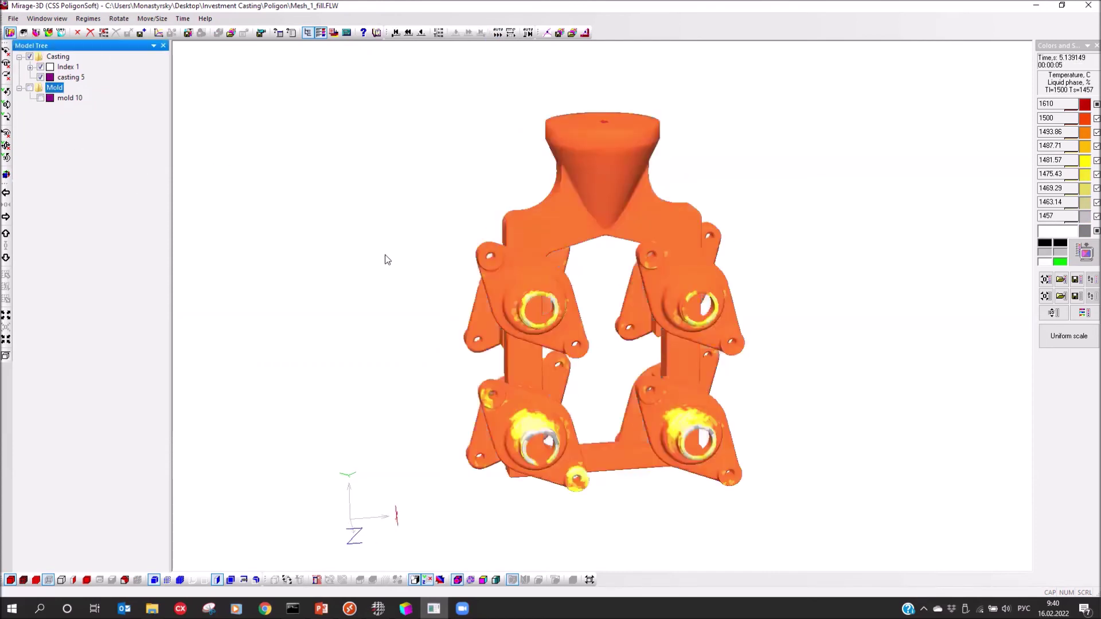
pyautogui.click(30, 57)
pyautogui.click(30, 89)
pyautogui.moveTo(448, 318); pyautogui.dragTo(463, 337)
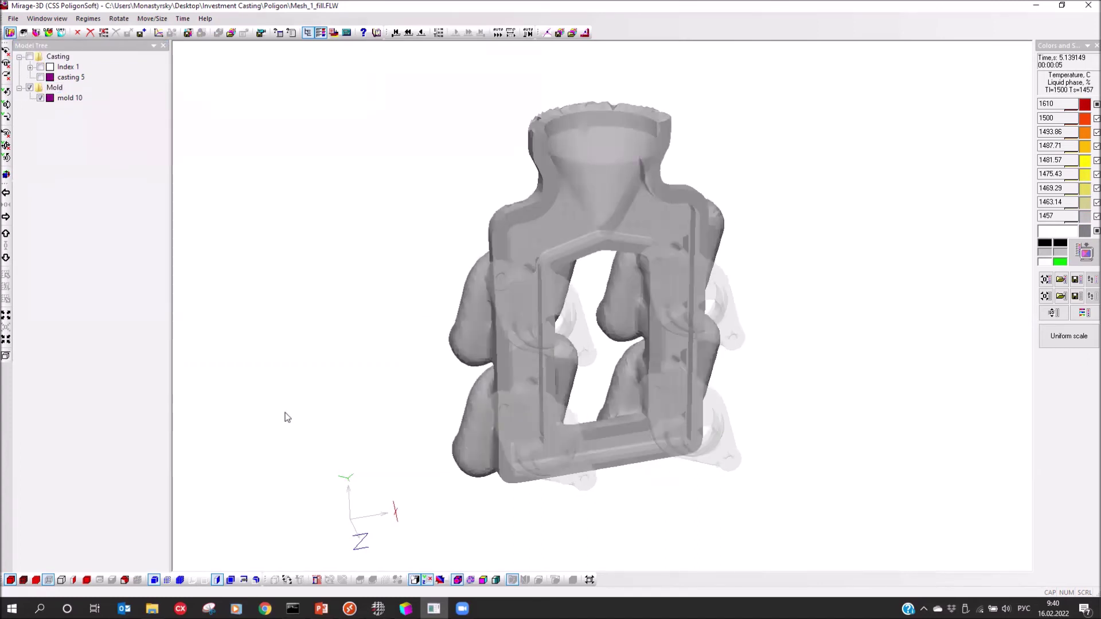
pyautogui.click(61, 580)
pyautogui.moveTo(543, 278); pyautogui.dragTo(533, 252)
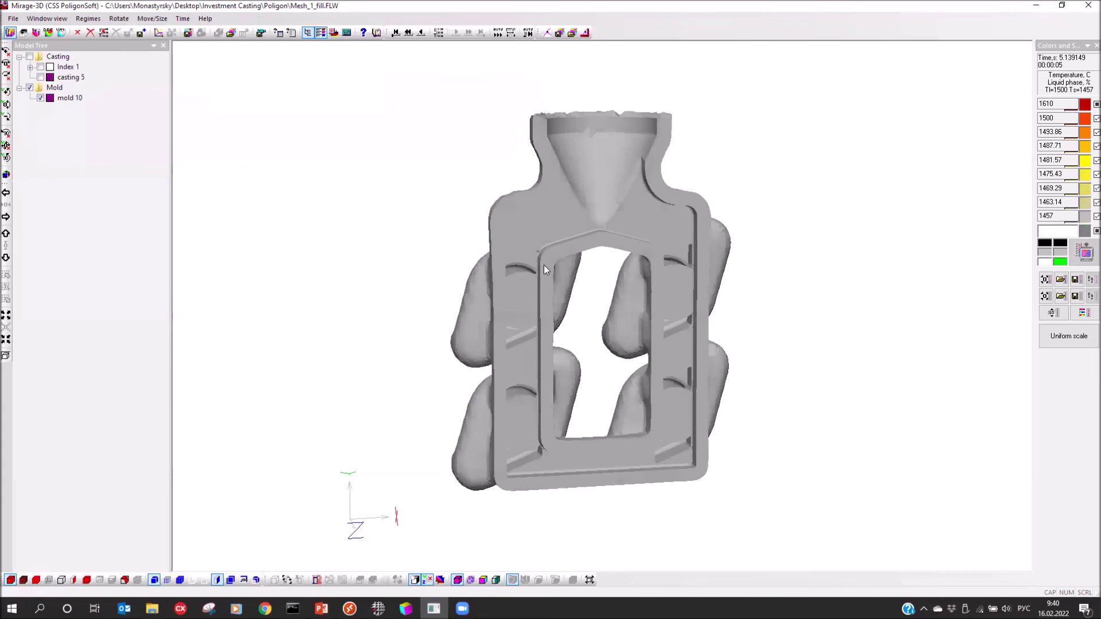
# Set the minimum of the temperature scale to 1050 °C and refresh the mold's colours
pyautogui.click(1087, 204)
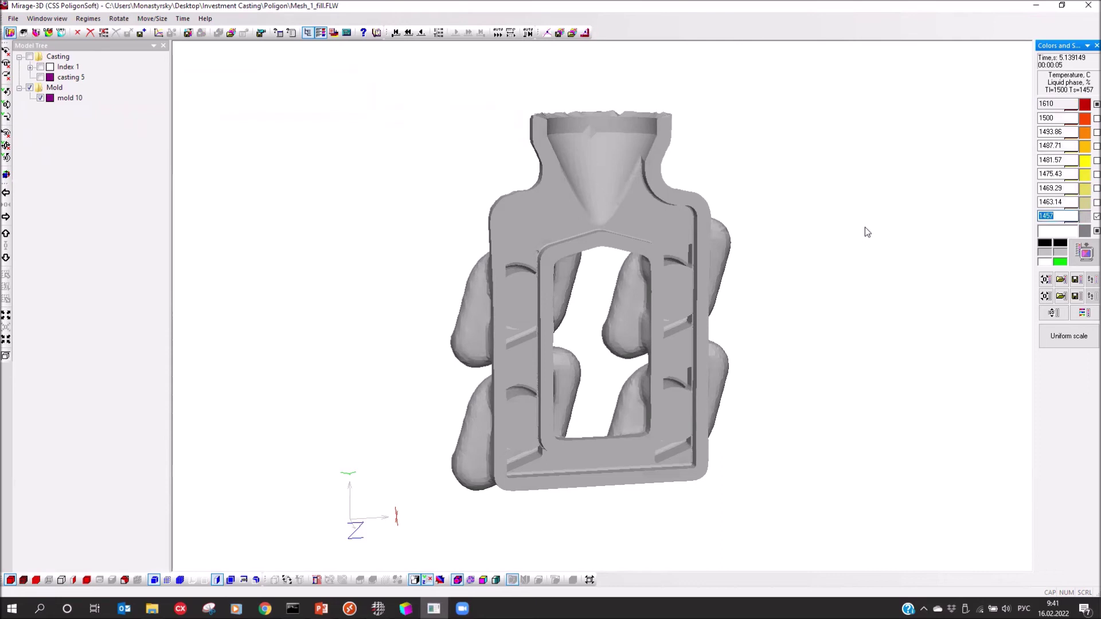
pyautogui.write('1050')
pyautogui.press('Return')
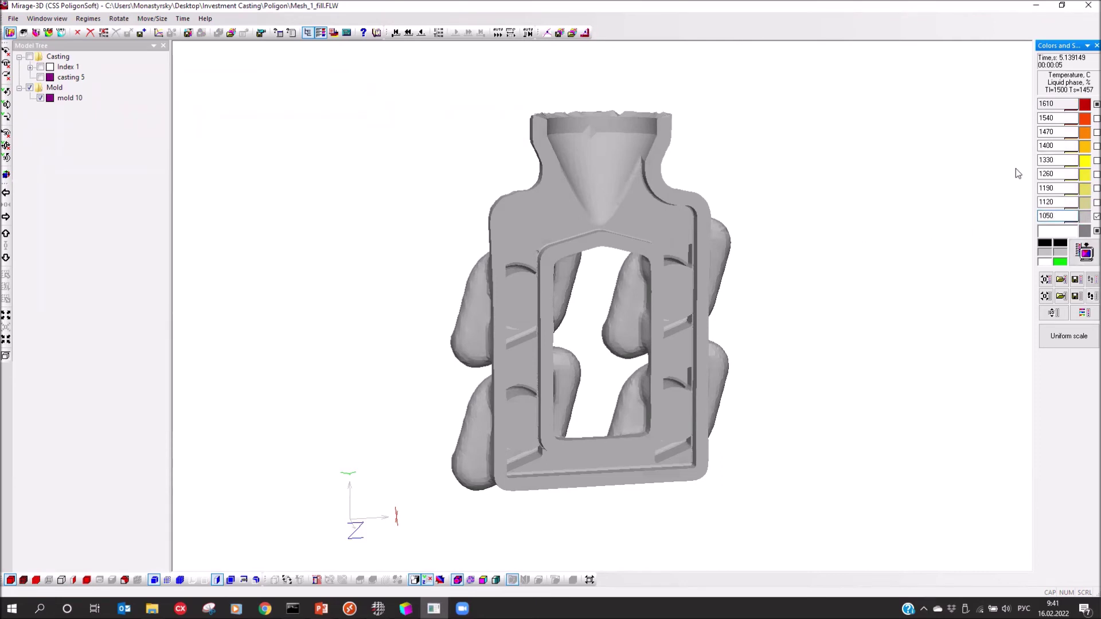
pyautogui.click(1081, 261)
pyautogui.moveTo(824, 264); pyautogui.dragTo(753, 298)
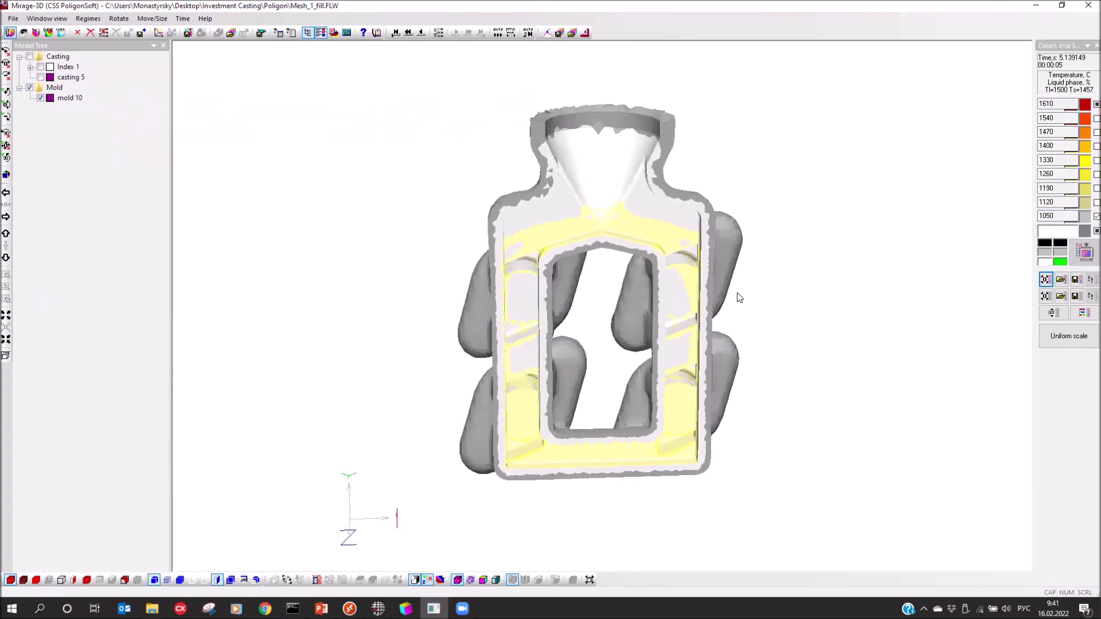
# Probe the mold temperature at points on the outer shell, below the pouring cup, and along the upper and lower runners
pyautogui.click(735, 235)
pyautogui.moveTo(737, 259); pyautogui.dragTo(760, 254)
pyautogui.moveTo(622, 283); pyautogui.dragTo(600, 266)
pyautogui.click(604, 221)
pyautogui.click(554, 235)
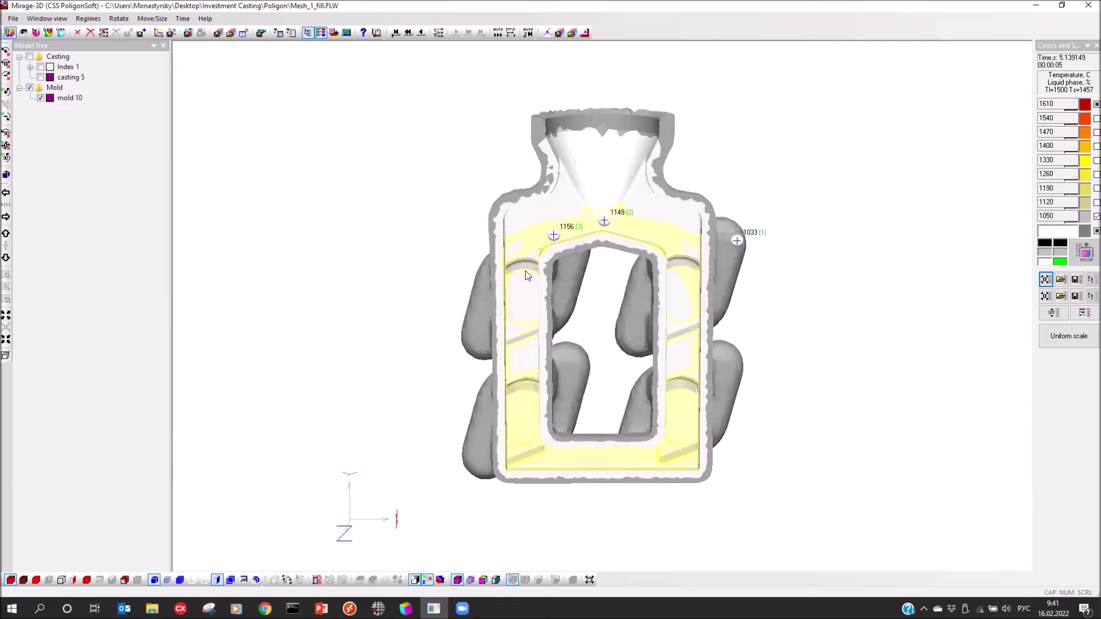
pyautogui.click(581, 463)
pyautogui.moveTo(324, 128); pyautogui.dragTo(415, 91)
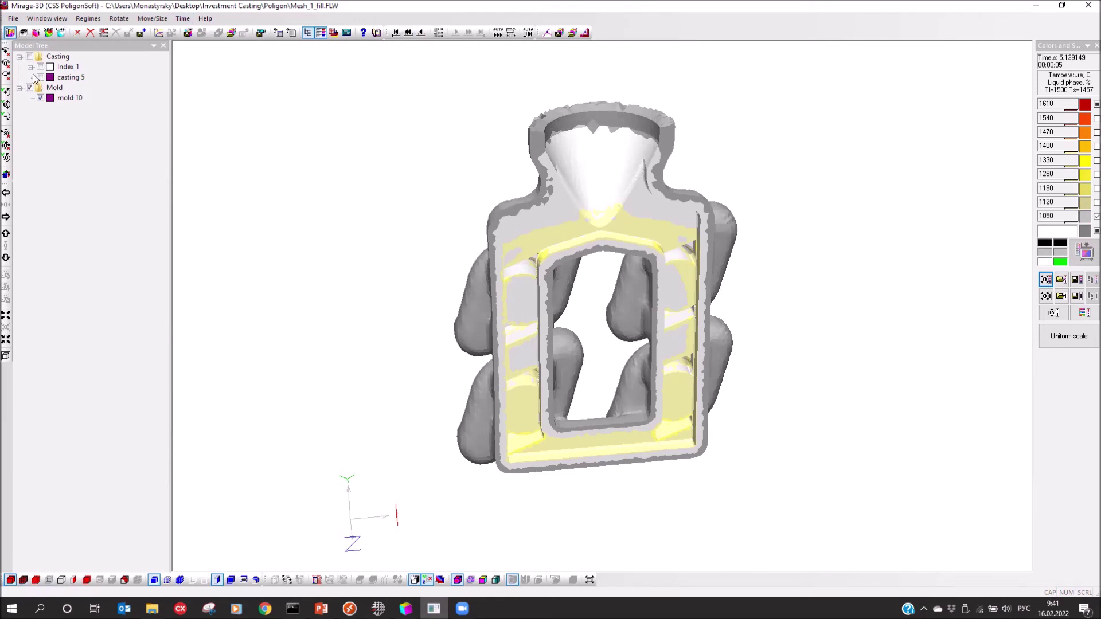
# Show the casting together with the mold, return to the first time step, and advance through the initial filling
pyautogui.click(30, 57)
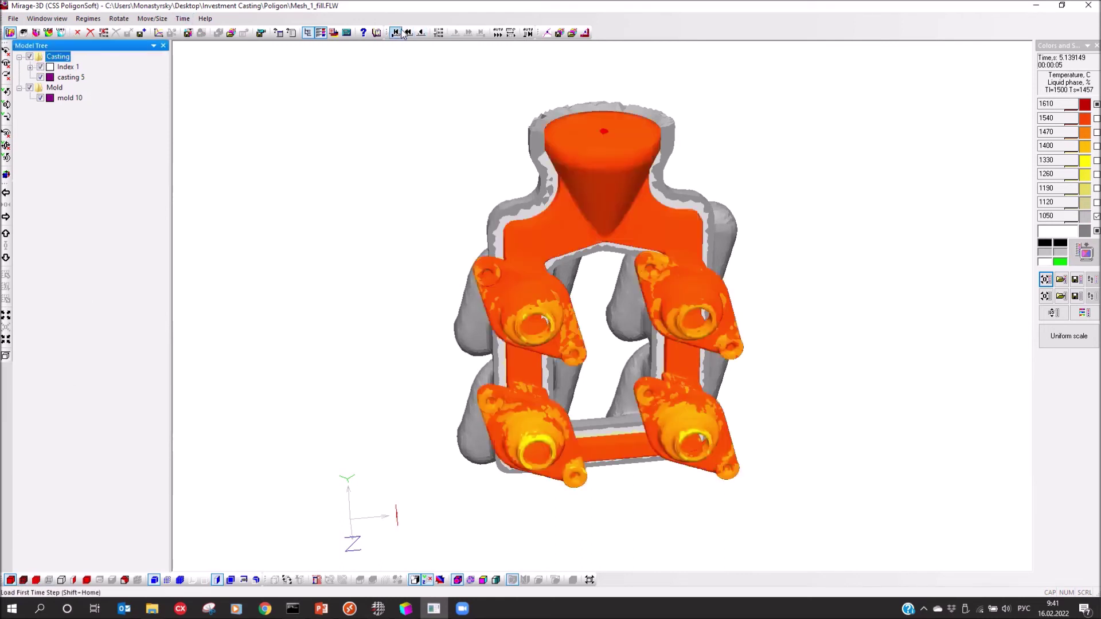
pyautogui.click(395, 32)
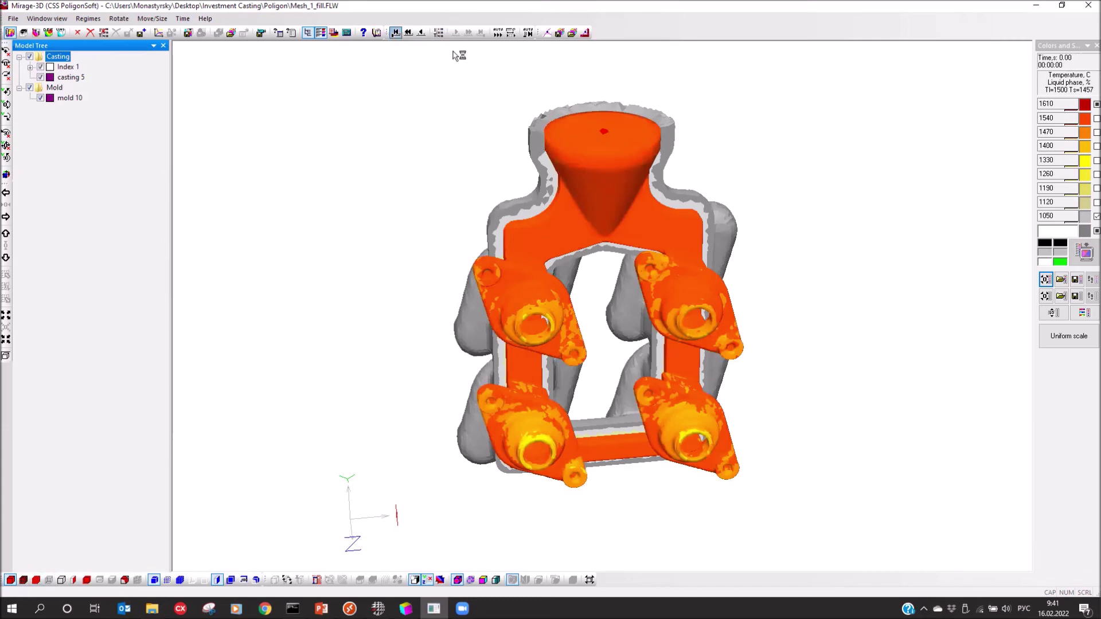
pyautogui.click(457, 33)
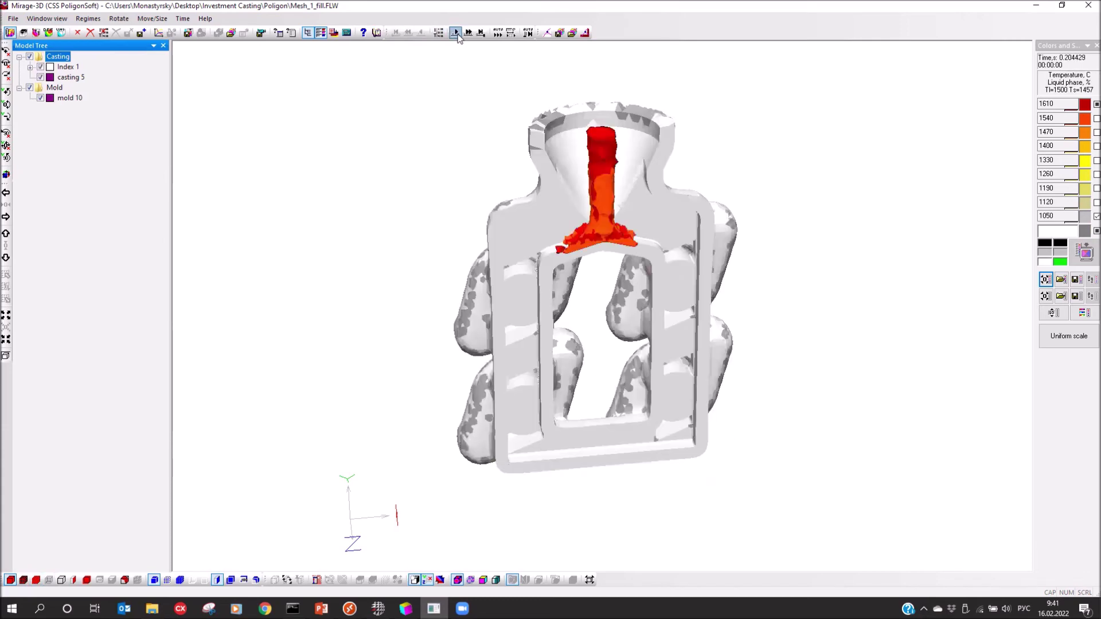
pyautogui.click(456, 33)
# Set the temperature scale level just below the maximum to 1500 °C
pyautogui.moveTo(1057, 118); pyautogui.dragTo(1032, 120)
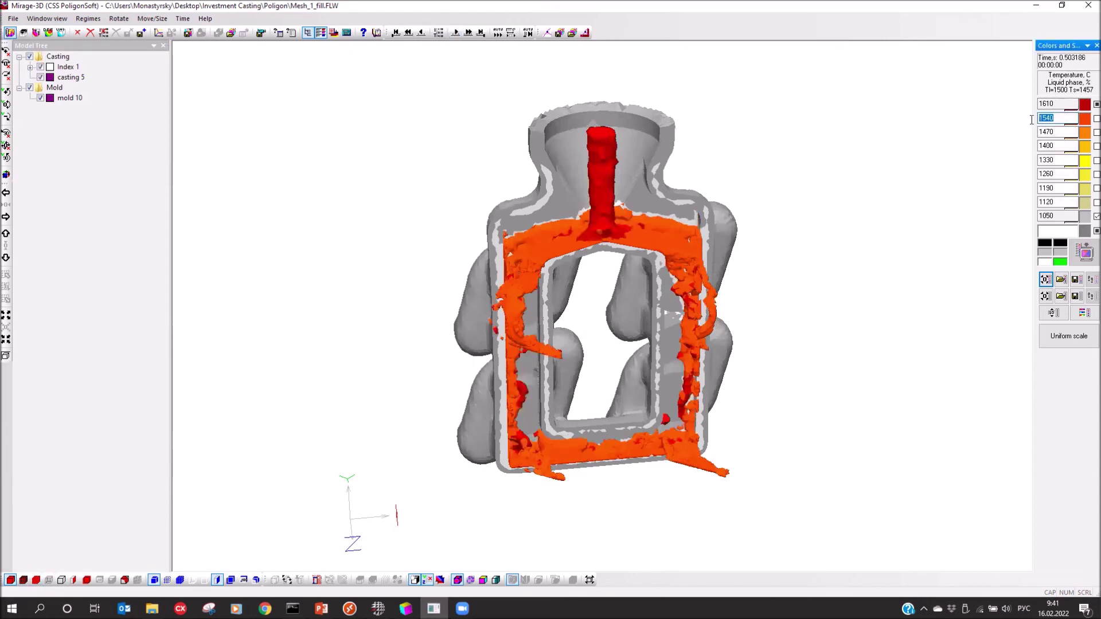
pyautogui.write('15')
pyautogui.press('Return')
# Set the minimum of the temperature scale to 1457 °C and refresh the model's colours
pyautogui.moveTo(1058, 217); pyautogui.dragTo(964, 220)
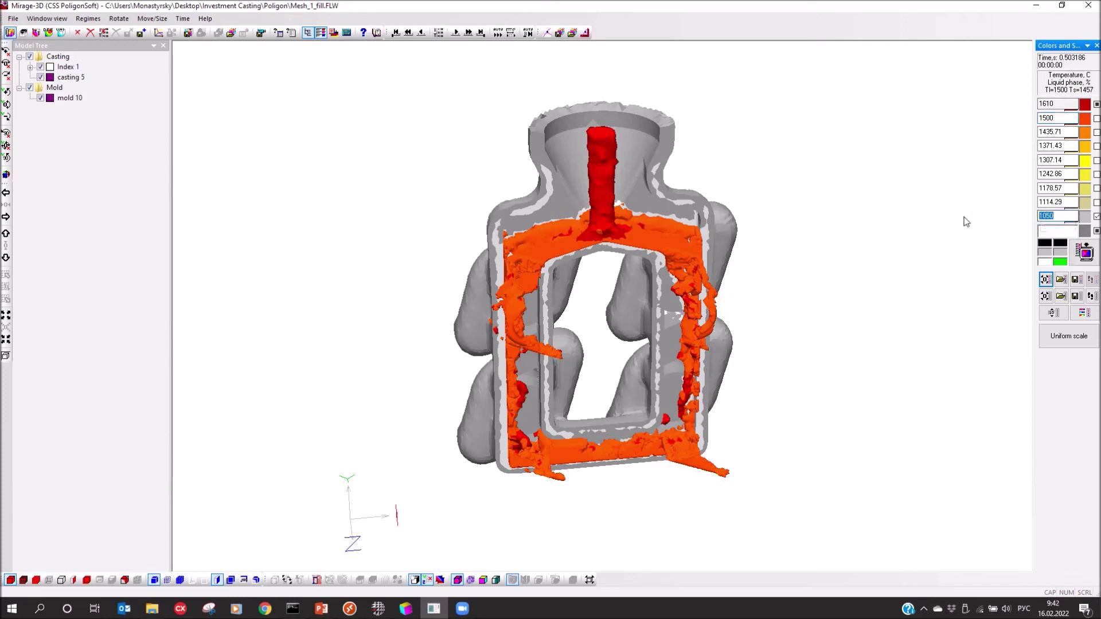
pyautogui.write('1')
pyautogui.press('Return')
pyautogui.click(1074, 259)
pyautogui.moveTo(753, 292); pyautogui.dragTo(756, 275)
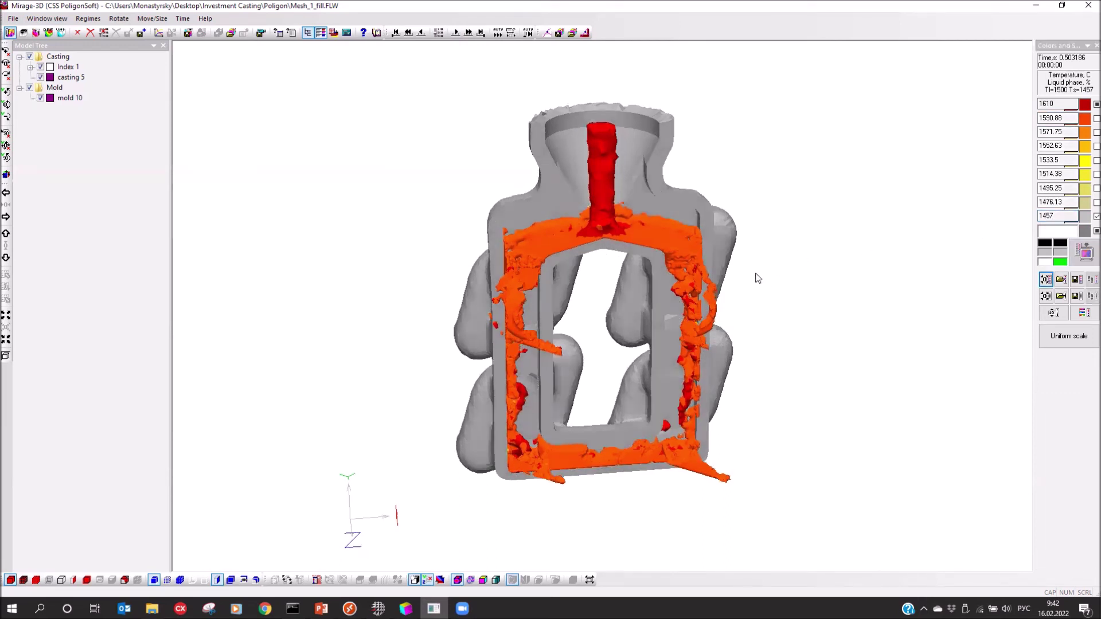
# Advance several time steps at a time to the end of filling, watching the melt temperature in the castings
pyautogui.click(468, 33)
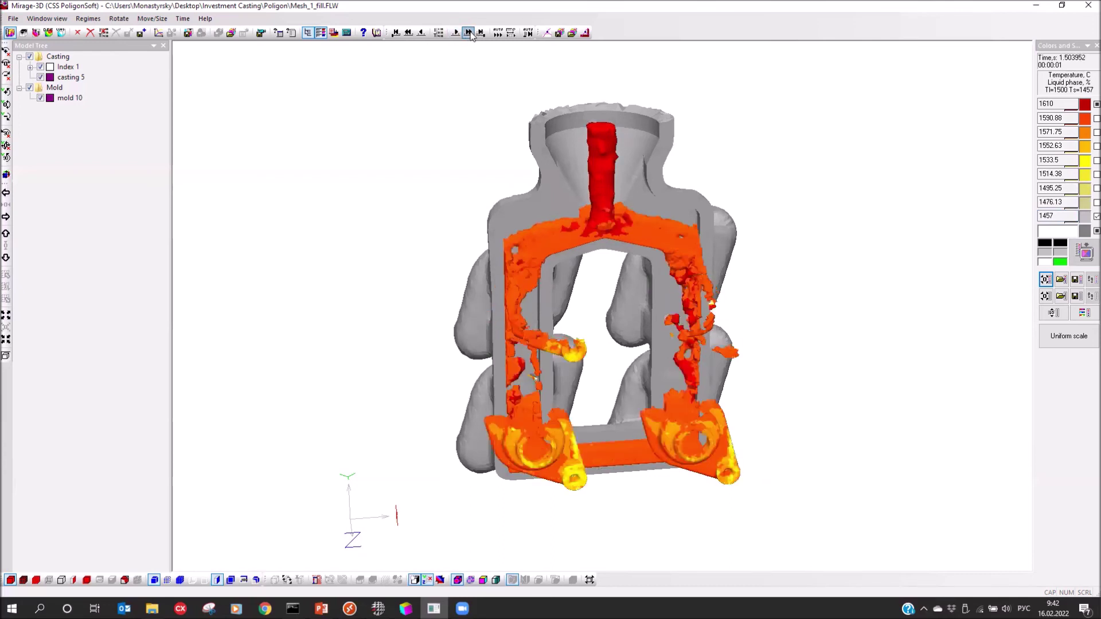
pyautogui.click(469, 32)
pyautogui.click(469, 32)
pyautogui.click(469, 33)
pyautogui.click(469, 33)
pyautogui.click(469, 33)
pyautogui.click(469, 33)
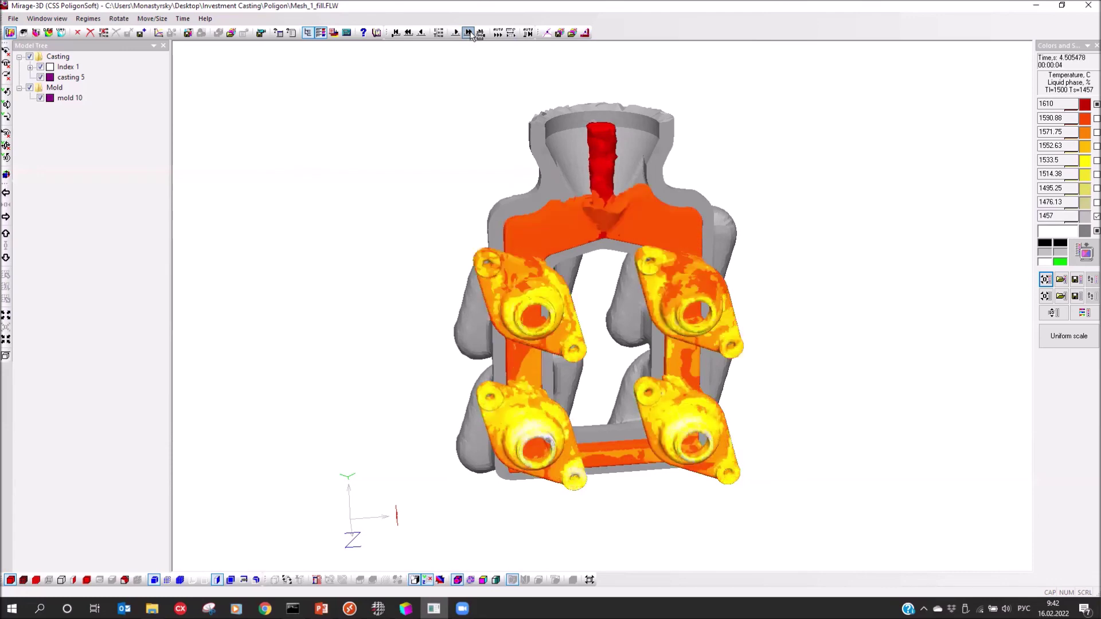
pyautogui.click(469, 32)
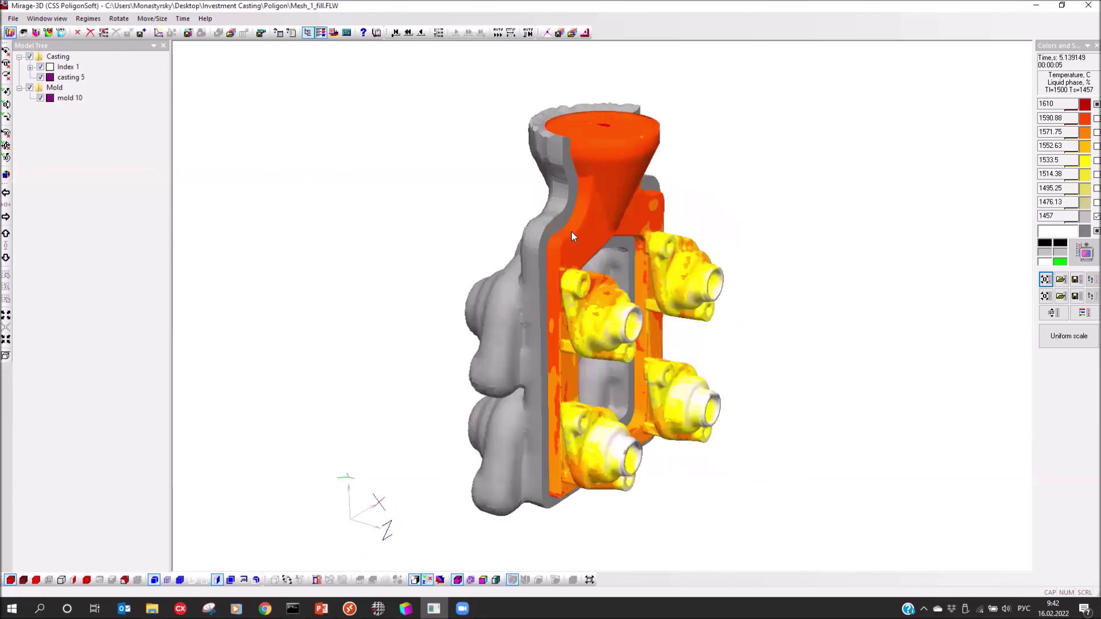
# Examine the temperature distribution on the four exposed castings and their cylindrical bosses from the side and front
pyautogui.moveTo(571, 231); pyautogui.dragTo(543, 216)
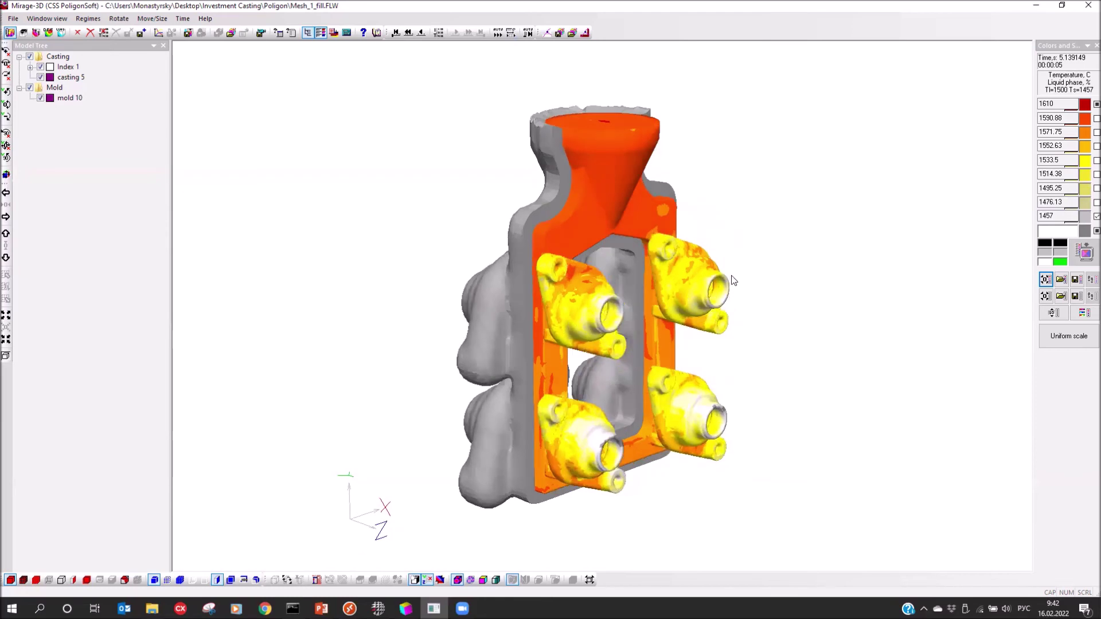
pyautogui.scroll(3, 733, 281)
pyautogui.moveTo(721, 276); pyautogui.dragTo(714, 477)
pyautogui.moveTo(715, 317); pyautogui.dragTo(717, 307)
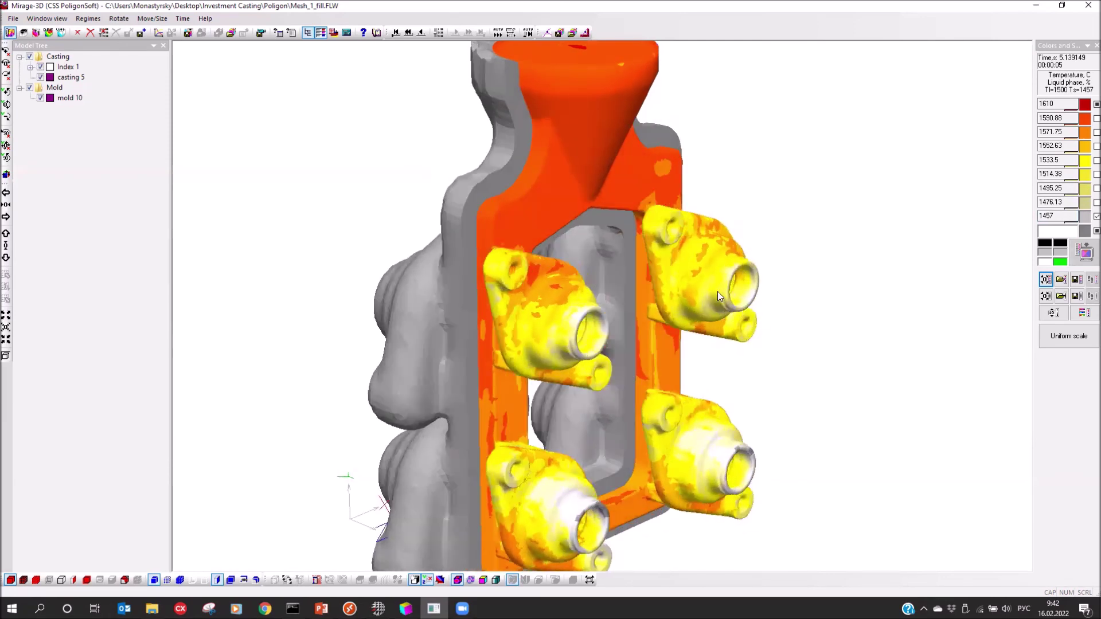
pyautogui.moveTo(696, 285); pyautogui.dragTo(459, 276)
pyautogui.moveTo(367, 287); pyautogui.dragTo(410, 380)
pyautogui.moveTo(396, 258); pyautogui.dragTo(442, 274)
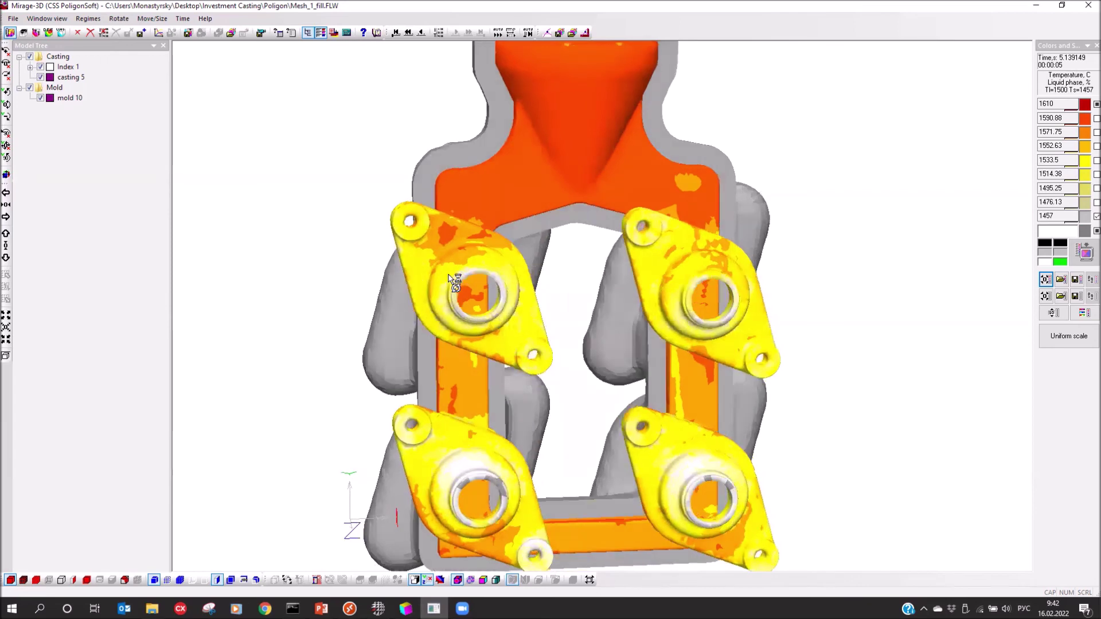
# Load the temperature file Mesh_1_solid.CST from the Poligon folder and hide the mold
pyautogui.scroll(2, 442, 274)
pyautogui.click(9, 33)
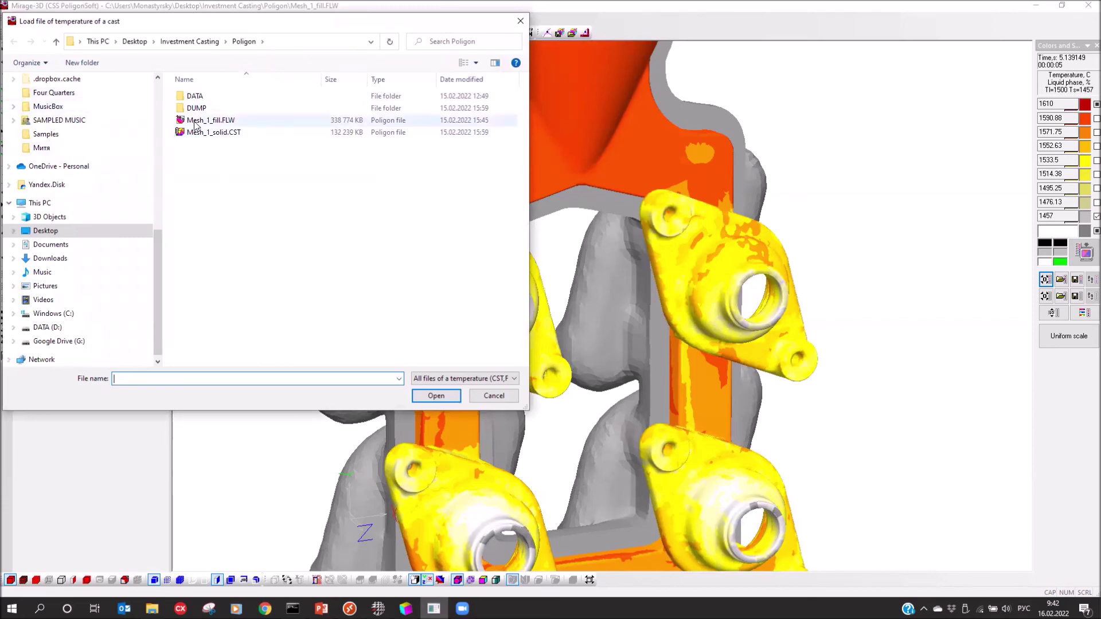
pyautogui.click(212, 134)
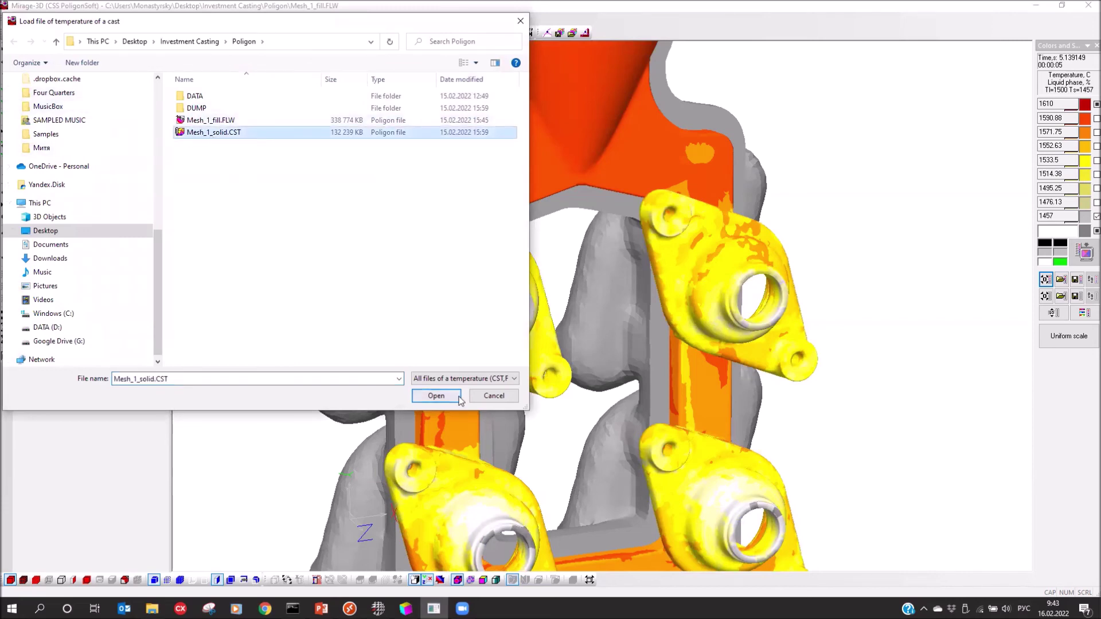
pyautogui.click(434, 397)
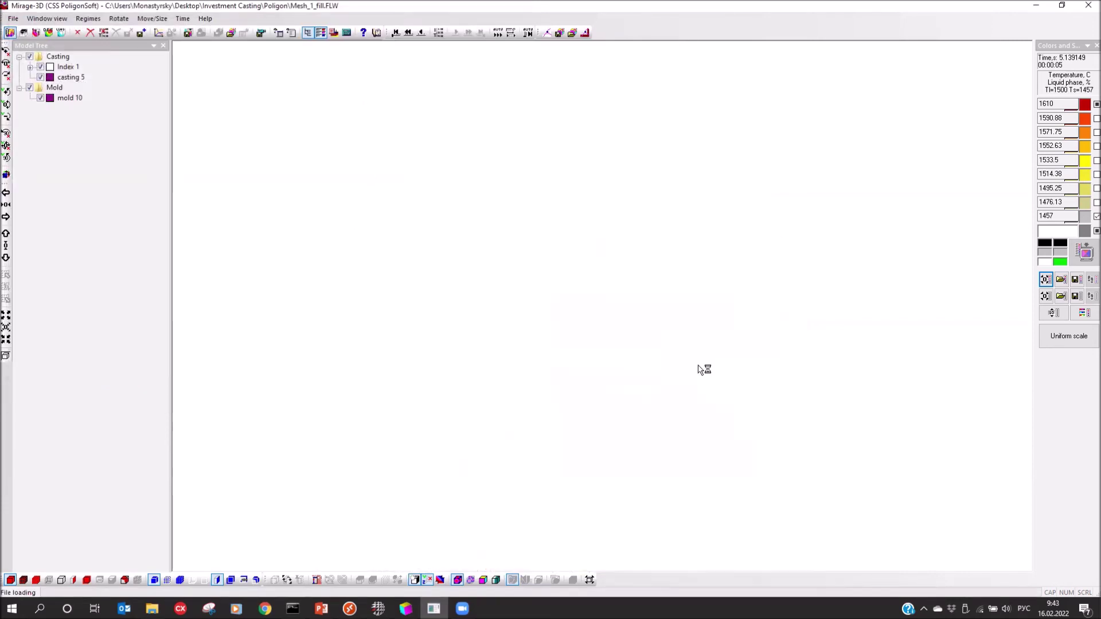
pyautogui.click(29, 87)
pyautogui.moveTo(483, 293); pyautogui.dragTo(463, 339)
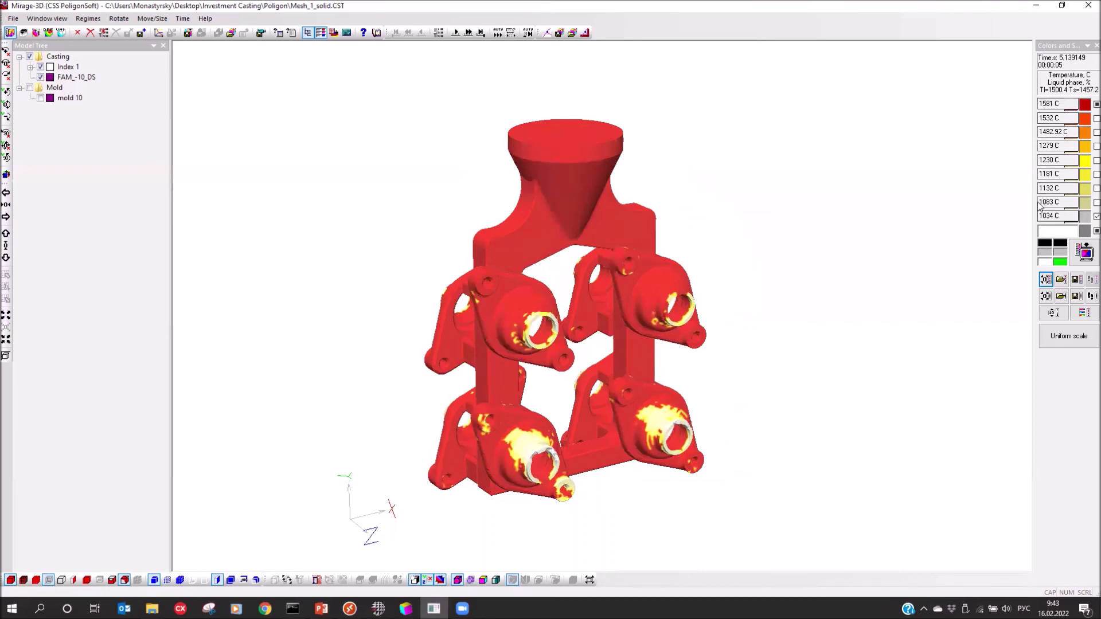
# Load the colour scale file scale FS.SCL from the Modelling folder on the DATA (D:) drive
pyautogui.click(1061, 297)
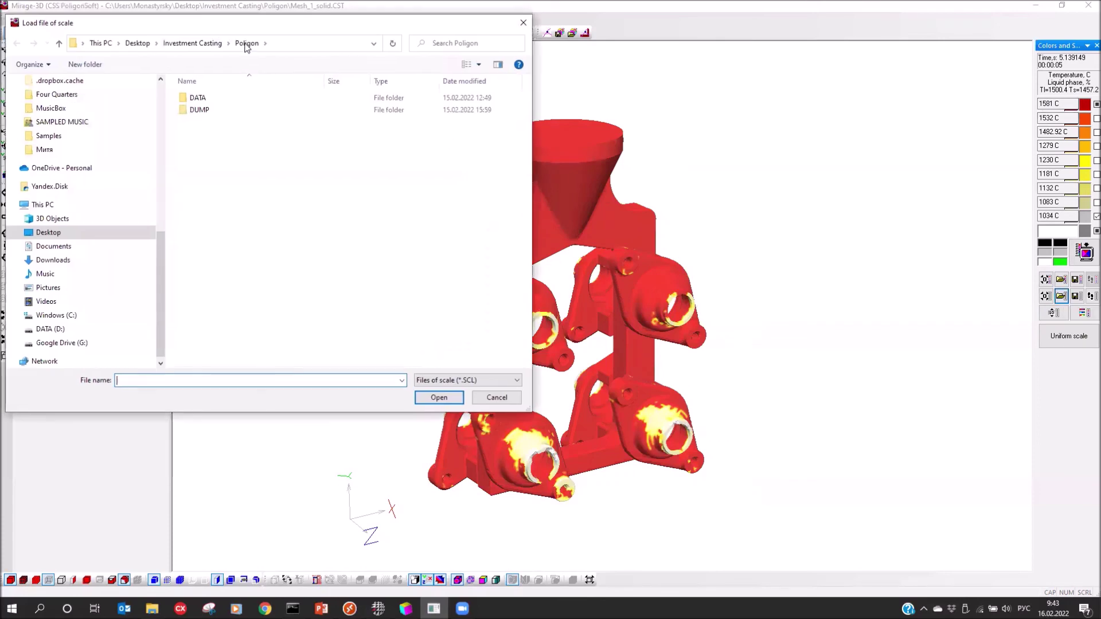
pyautogui.click(275, 388)
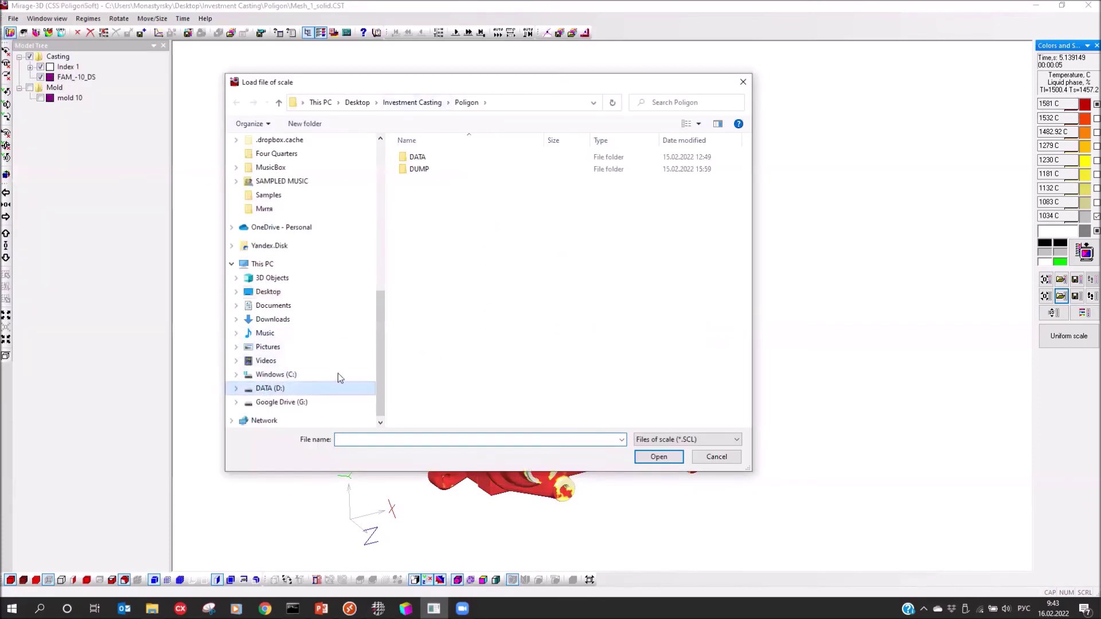
pyautogui.doubleClick(425, 241)
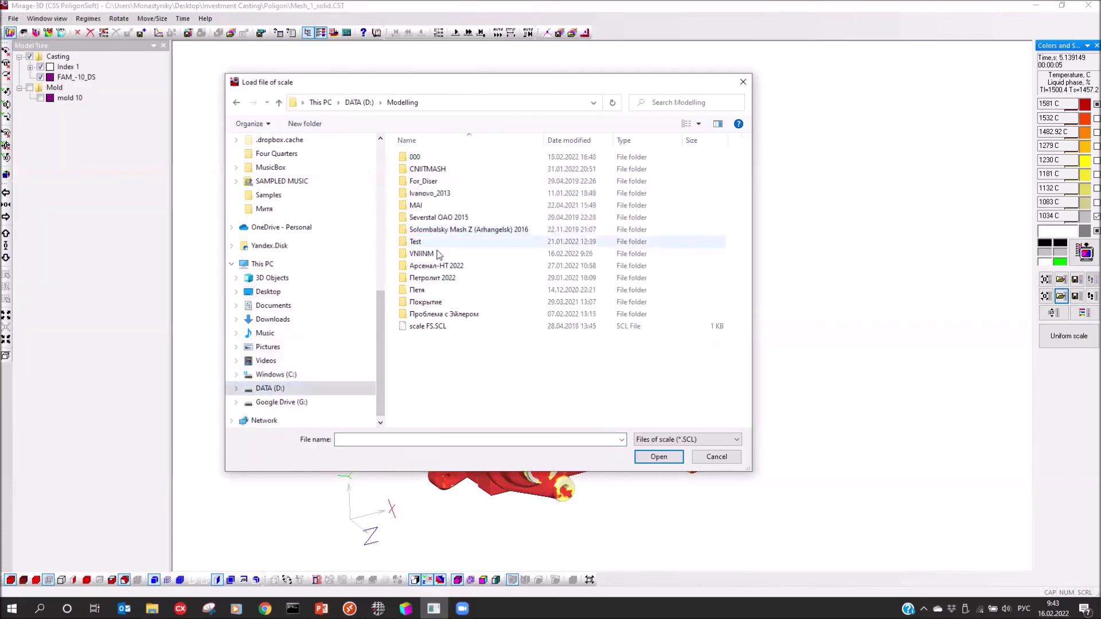
pyautogui.click(427, 325)
pyautogui.click(658, 457)
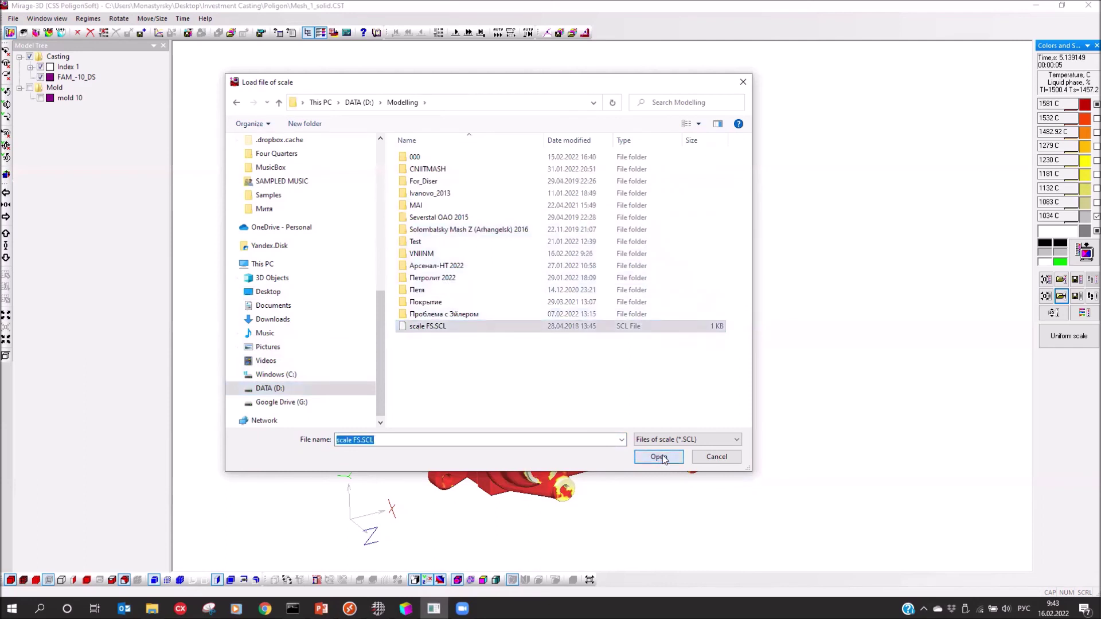
# Advance the solidification results two time steps to about 15 s and inspect the liquid phase from the front and side
pyautogui.moveTo(545, 170); pyautogui.dragTo(556, 236)
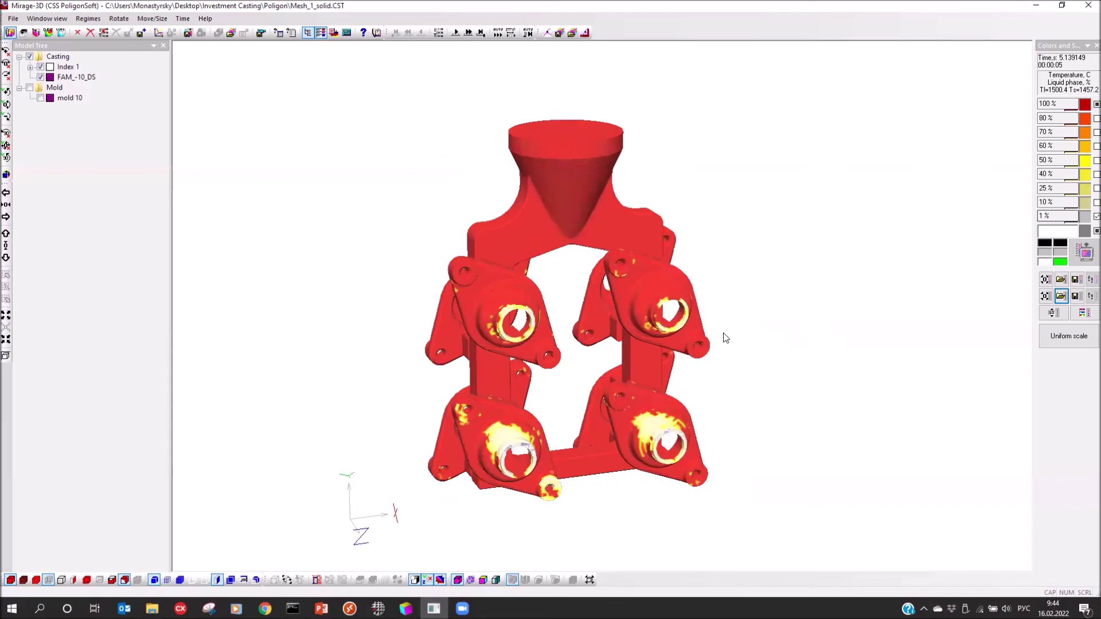
pyautogui.moveTo(716, 335); pyautogui.dragTo(725, 310)
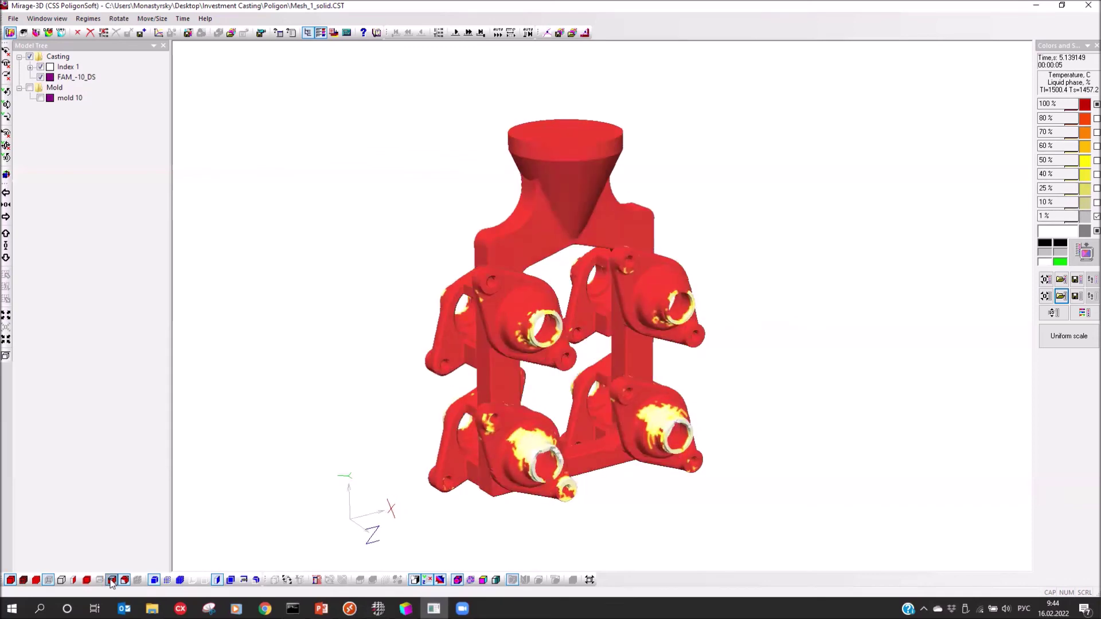
pyautogui.click(112, 581)
pyautogui.moveTo(416, 110); pyautogui.dragTo(408, 152)
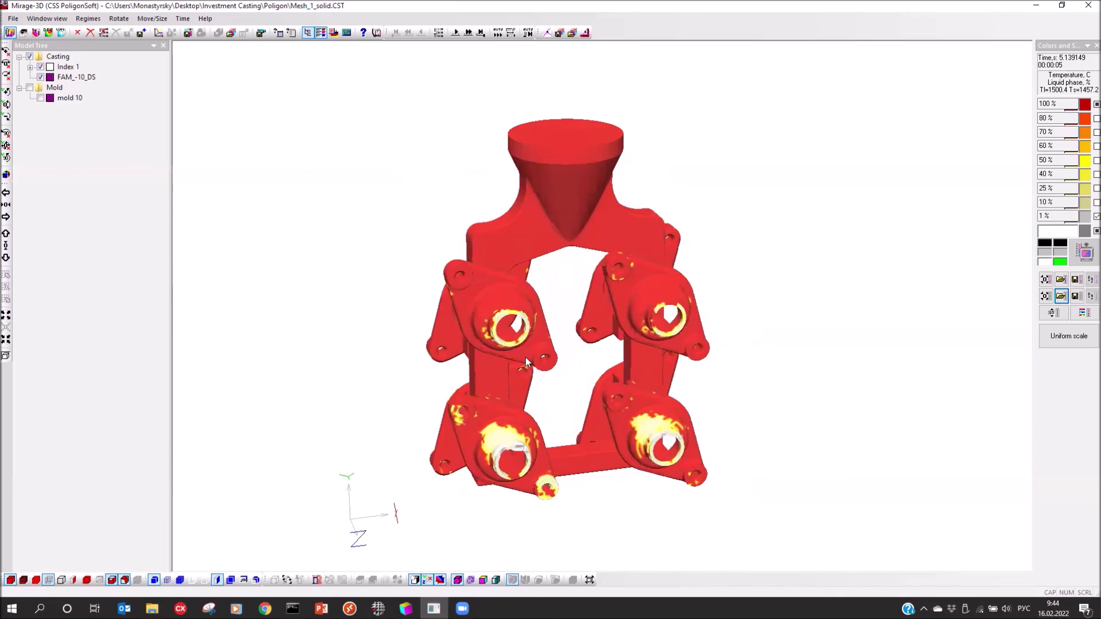
pyautogui.scroll(1, 526, 357)
pyautogui.click(456, 32)
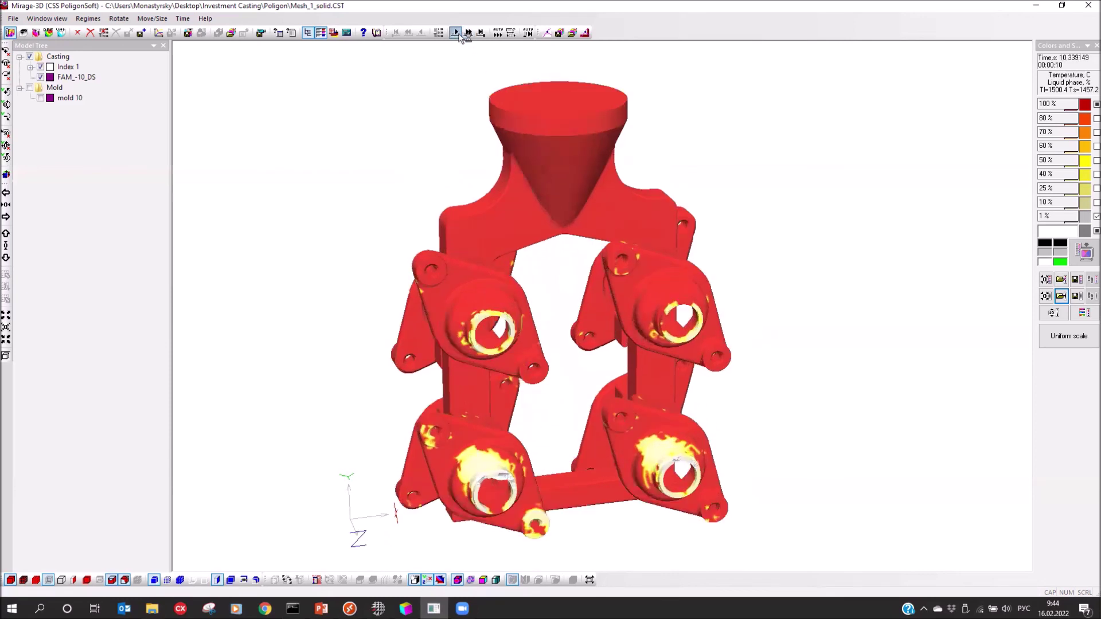
pyautogui.click(456, 33)
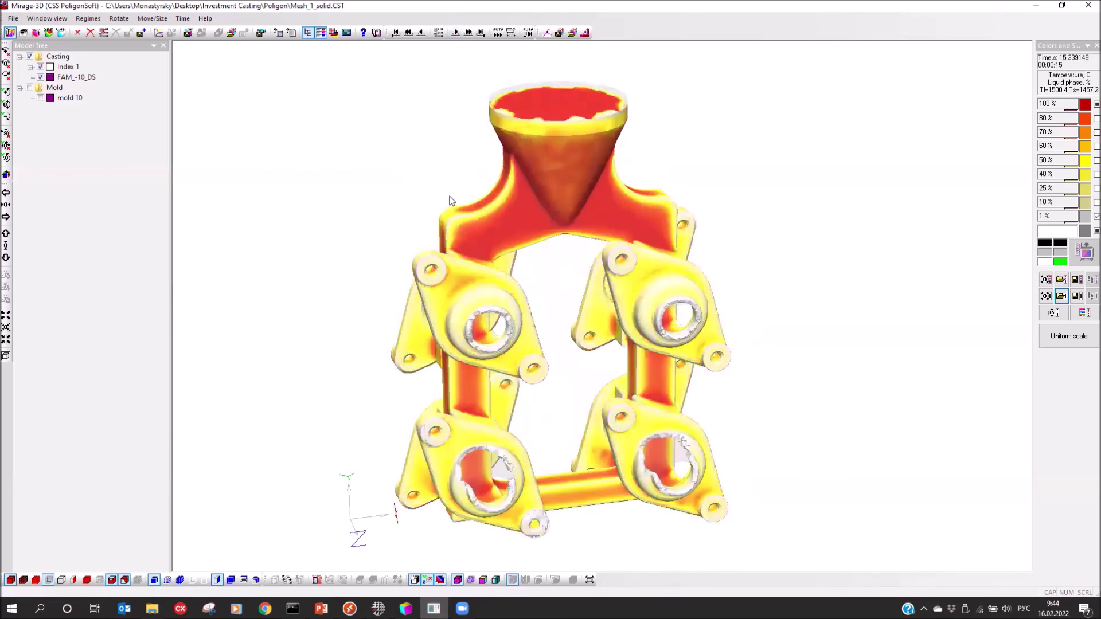
pyautogui.moveTo(595, 292); pyautogui.dragTo(698, 274)
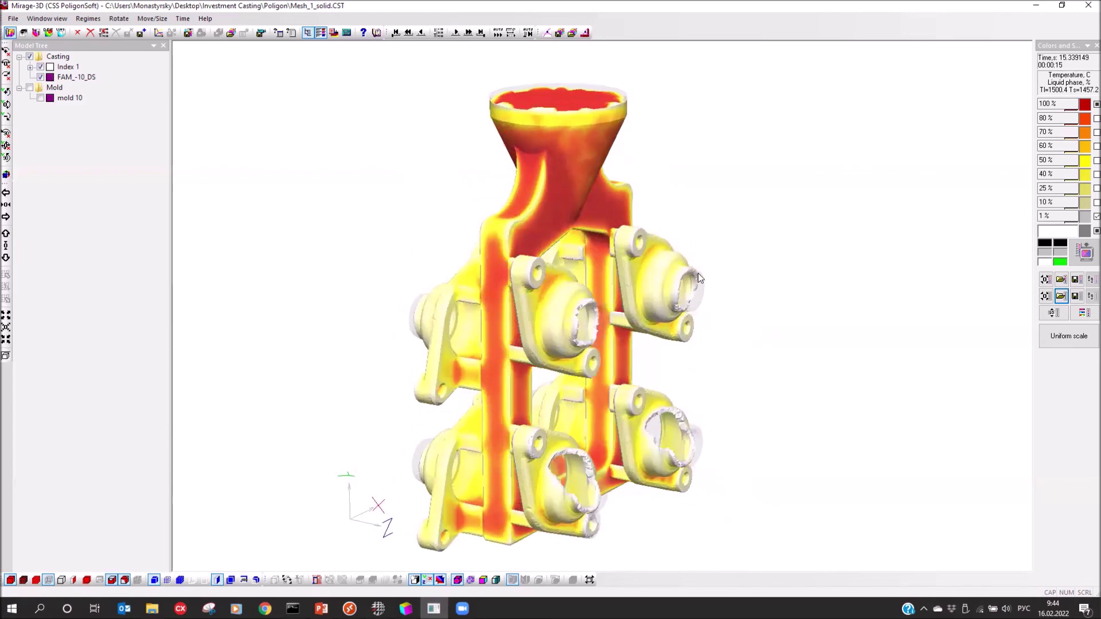
# Review the casting's iso-surface parameters without changing the selected value or display mode
pyautogui.click(124, 581)
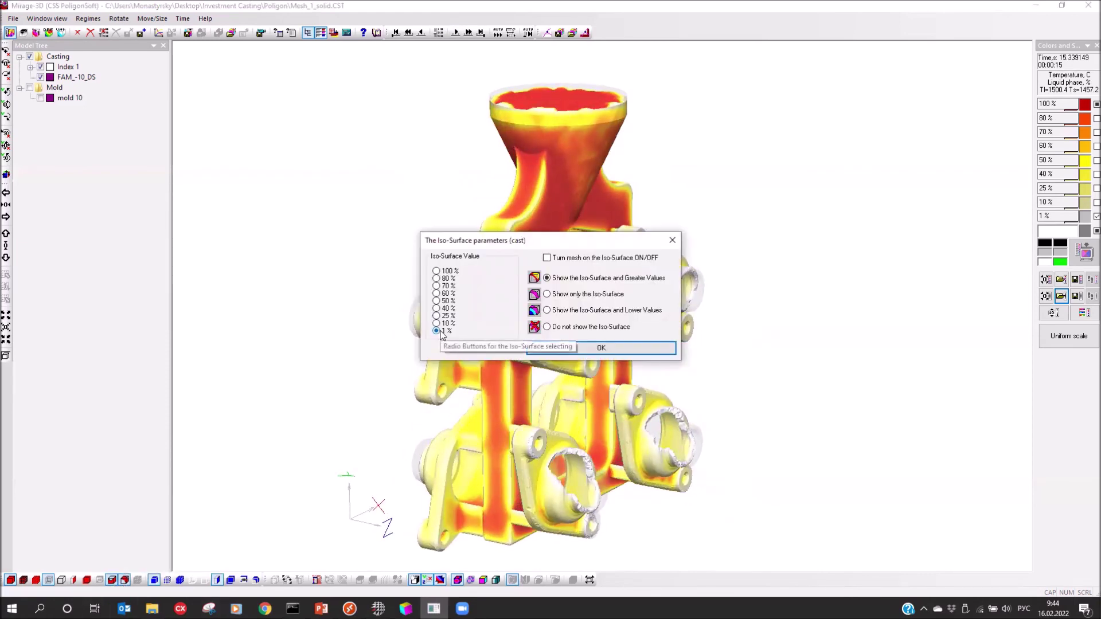
pyautogui.moveTo(527, 241); pyautogui.dragTo(818, 149)
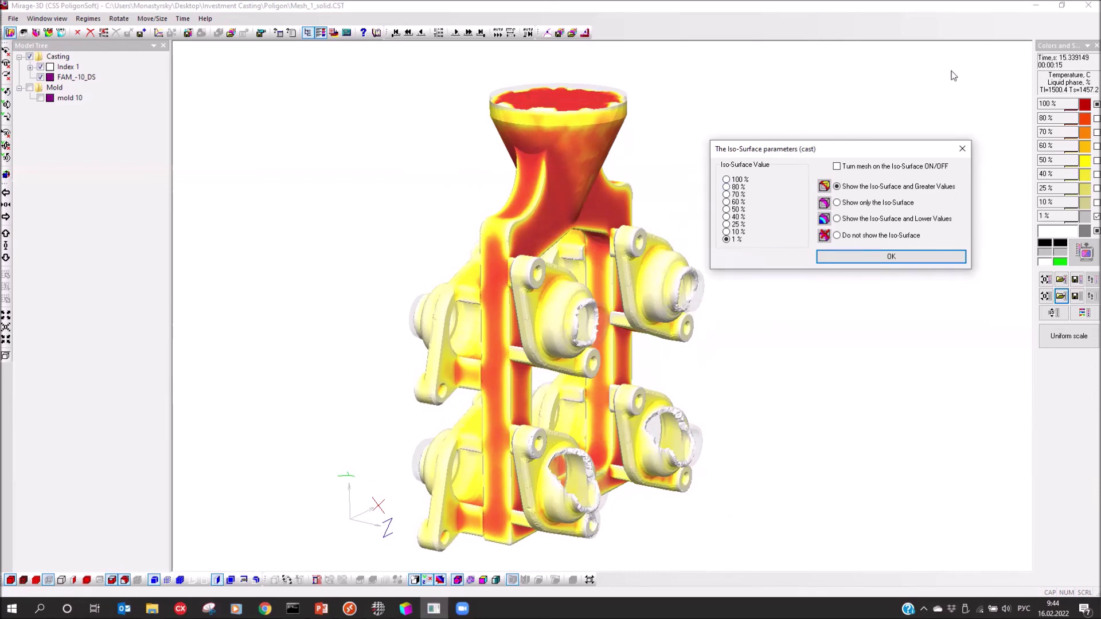
pyautogui.click(962, 150)
# Step the solidification forward to about 40 s, inspecting the remaining liquid phase in the castings and feeders from several sides
pyautogui.click(439, 33)
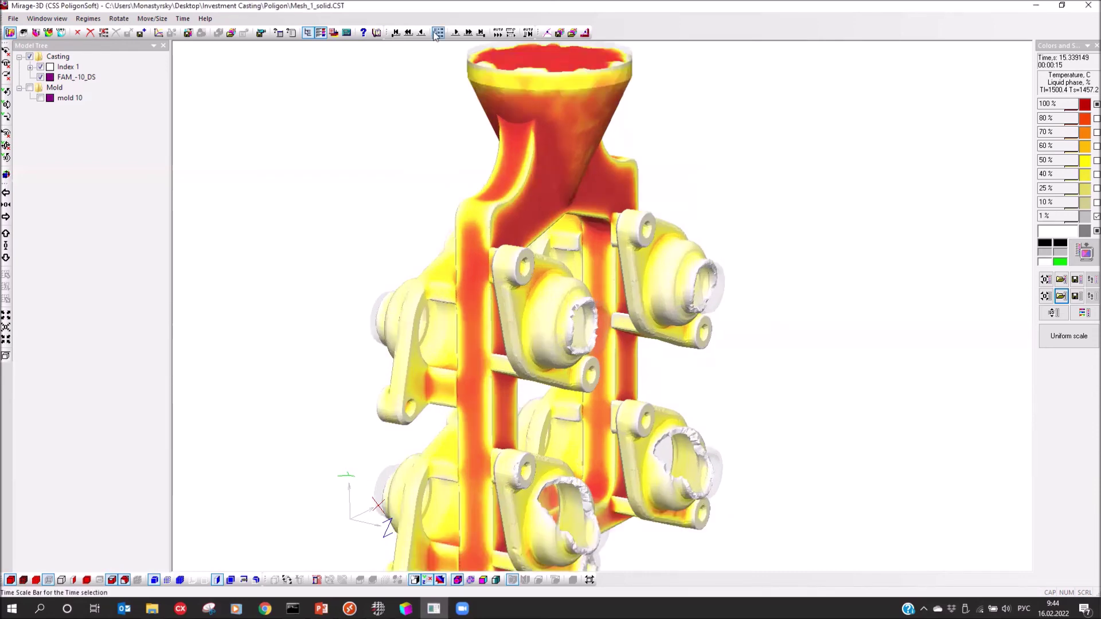
pyautogui.click(456, 33)
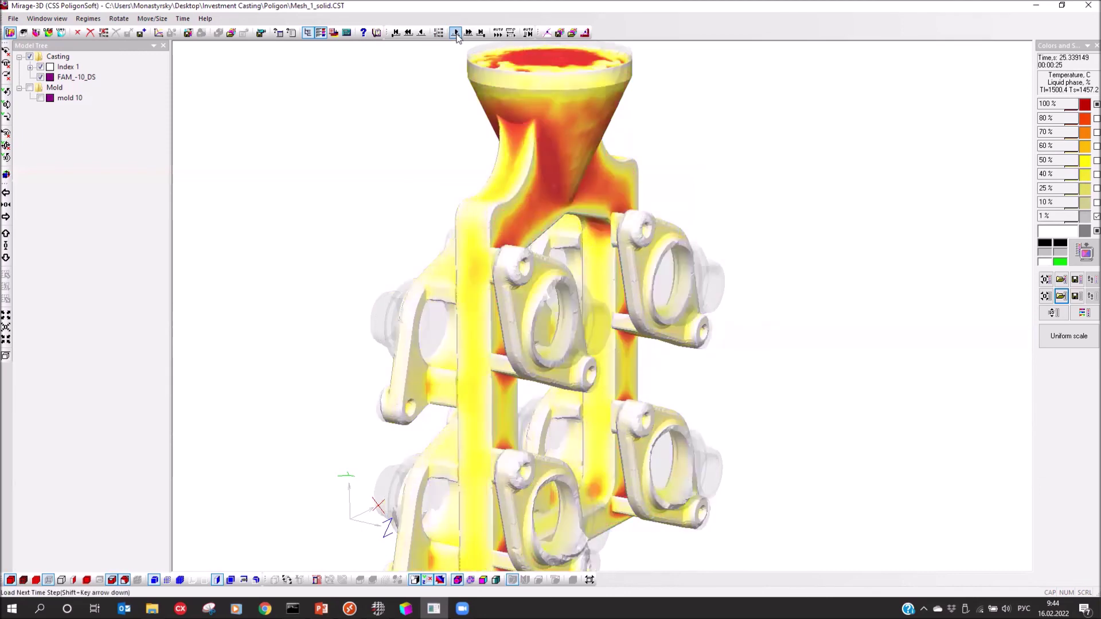
pyautogui.moveTo(502, 236); pyautogui.dragTo(351, 226)
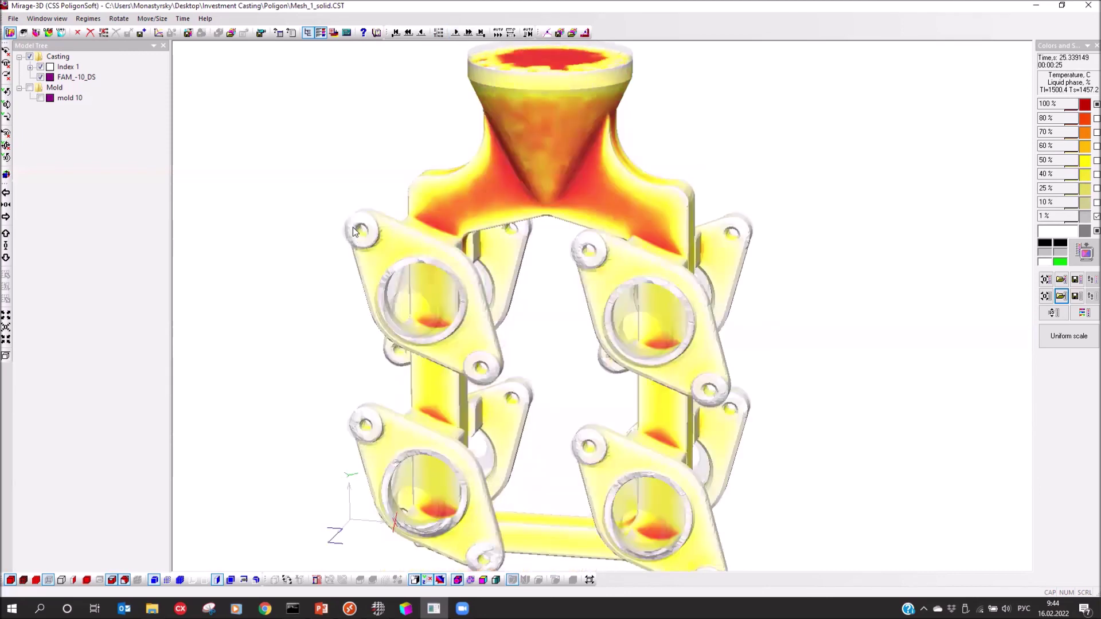
pyautogui.moveTo(519, 260); pyautogui.dragTo(346, 227)
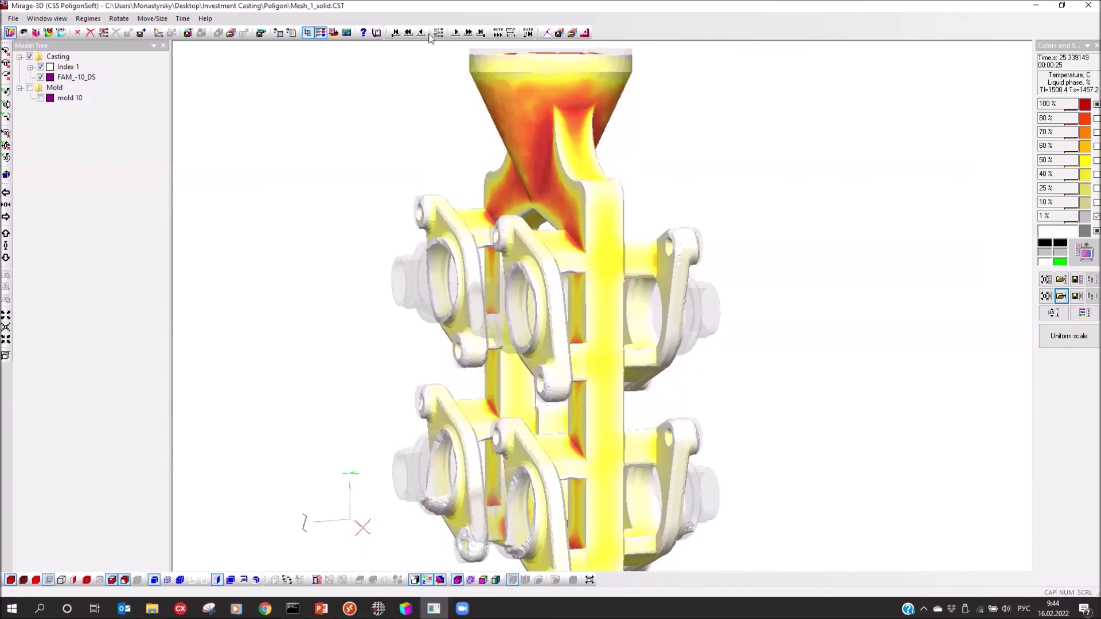
pyautogui.click(456, 32)
pyautogui.click(456, 33)
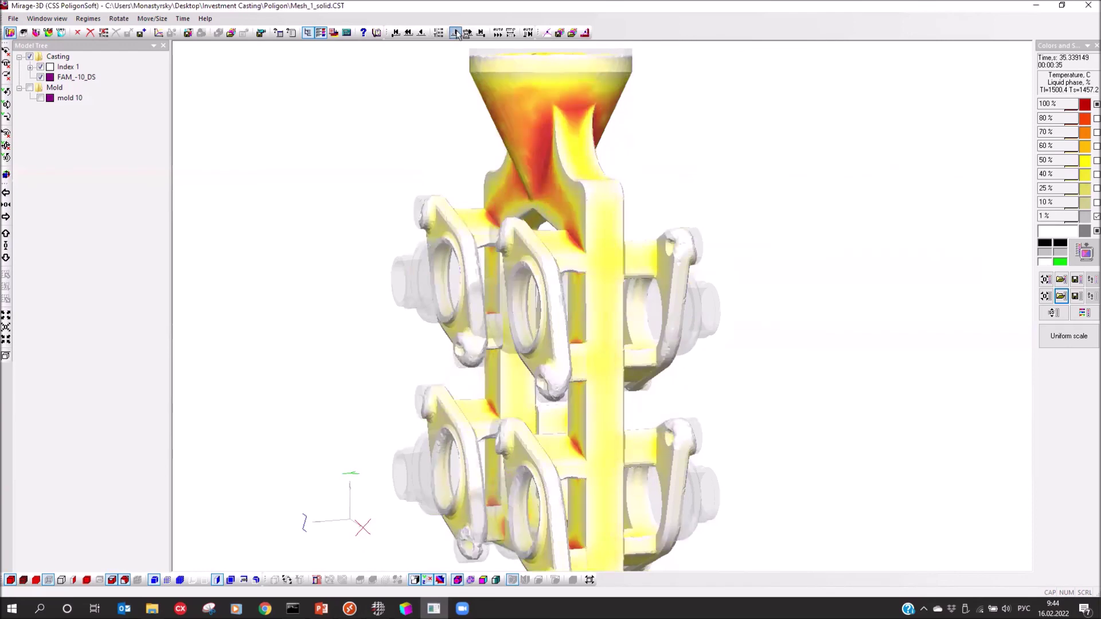
pyautogui.moveTo(612, 334); pyautogui.dragTo(439, 349)
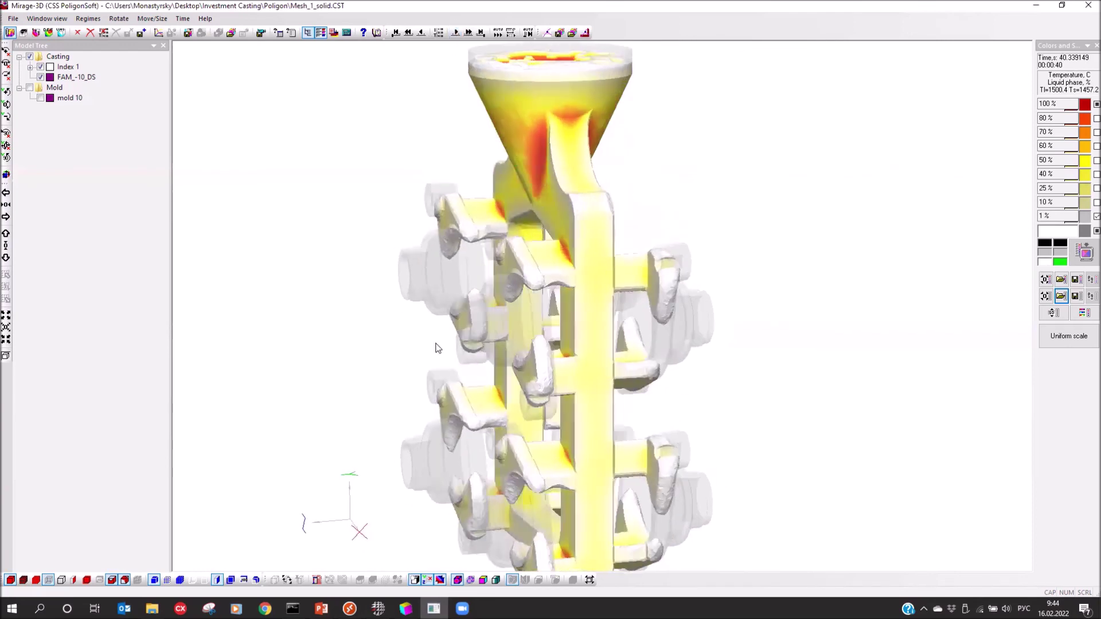
# Continue stepping through solidification to about 141 s, following the liquid phase as it retreats into the gating system
pyautogui.click(455, 33)
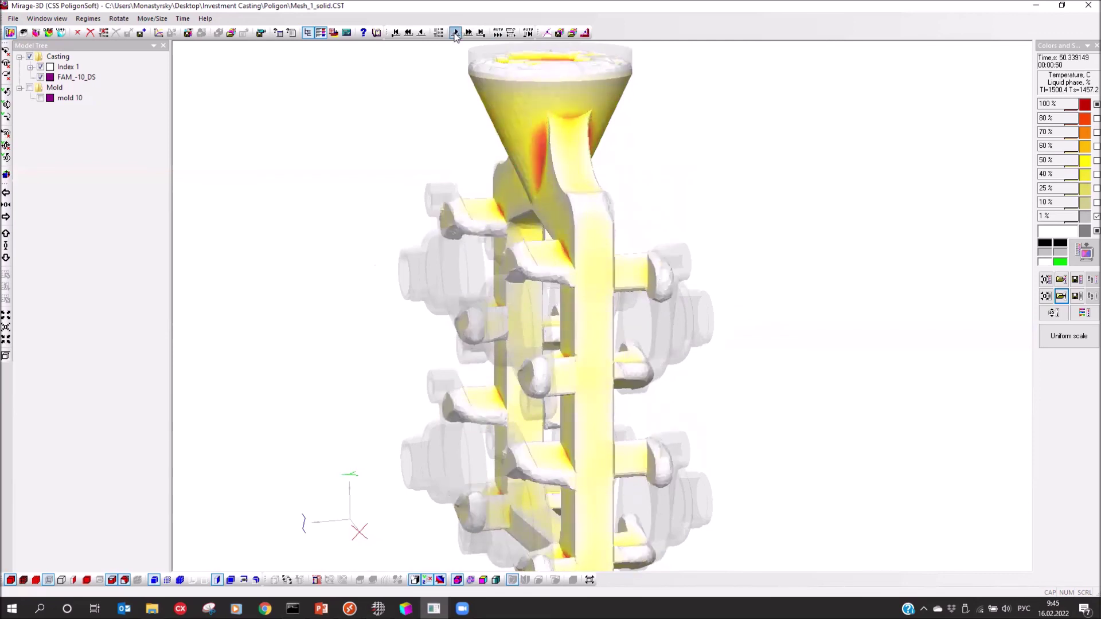
pyautogui.click(455, 33)
pyautogui.click(456, 33)
pyautogui.click(456, 33)
pyautogui.click(456, 34)
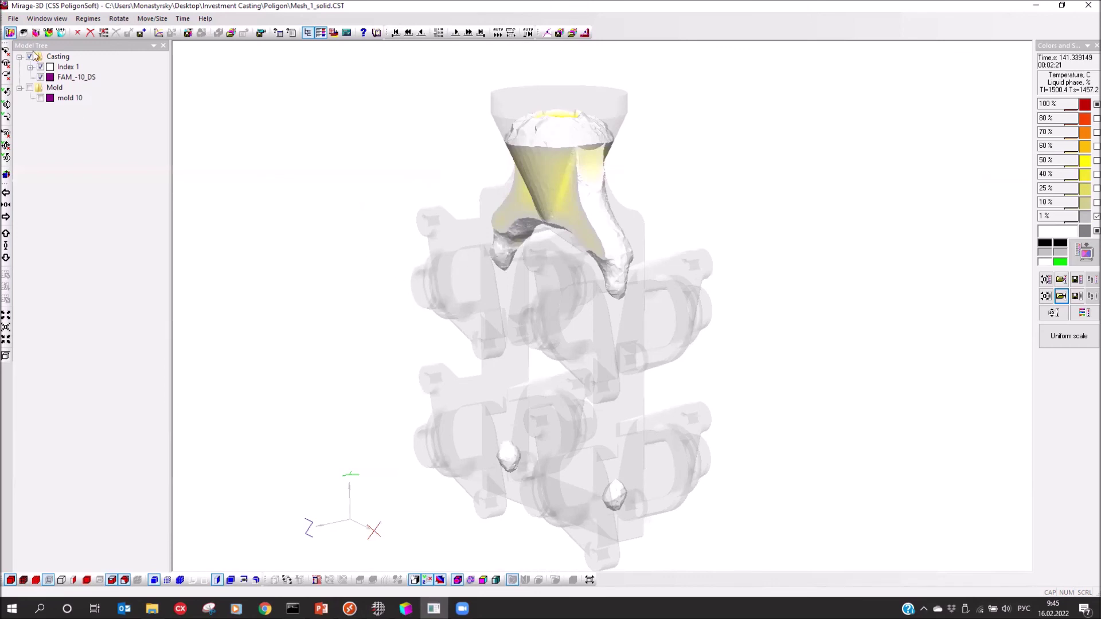
# Load the porosity results of Mesh_1_solid from the Poligon folder inside Investment Casting on the Desktop
pyautogui.click(24, 32)
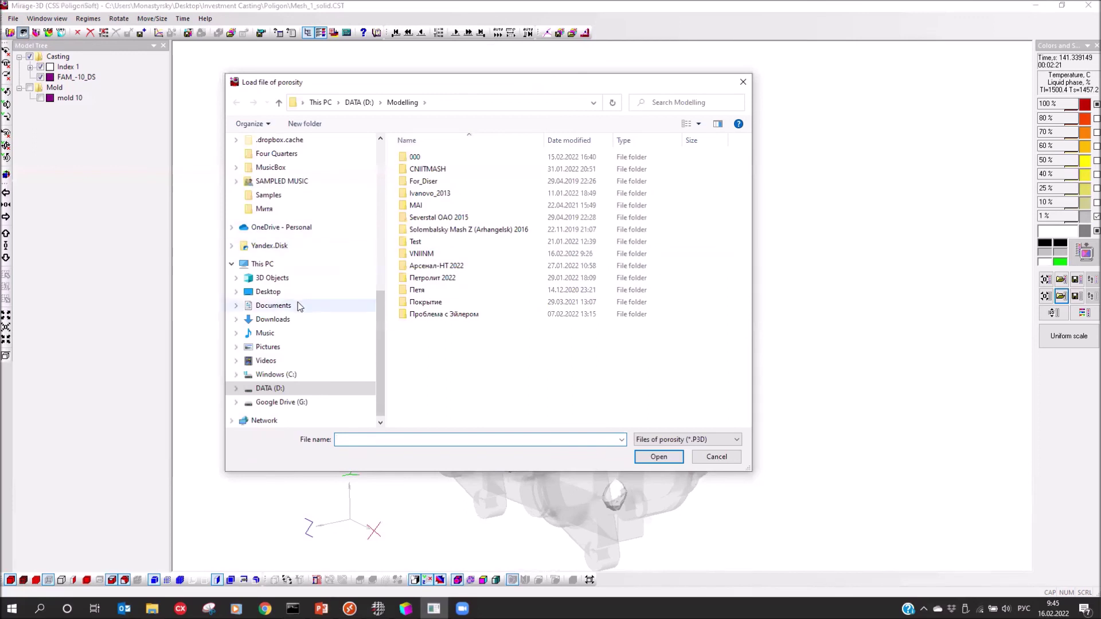
pyautogui.click(266, 291)
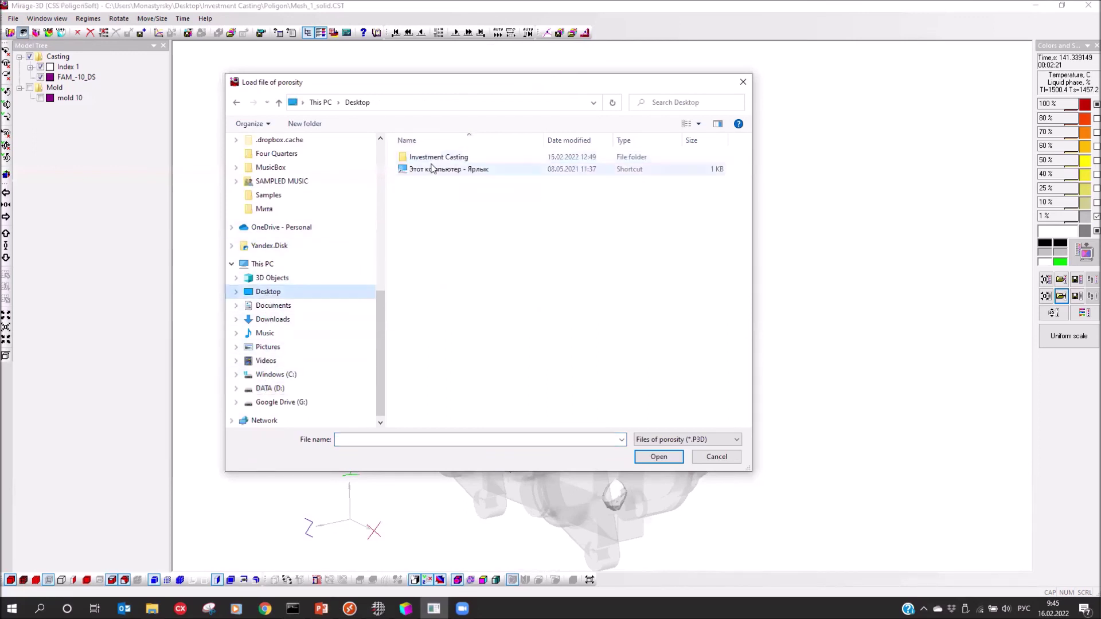
pyautogui.doubleClick(427, 158)
pyautogui.click(426, 171)
pyautogui.doubleClick(428, 170)
pyautogui.doubleClick(436, 181)
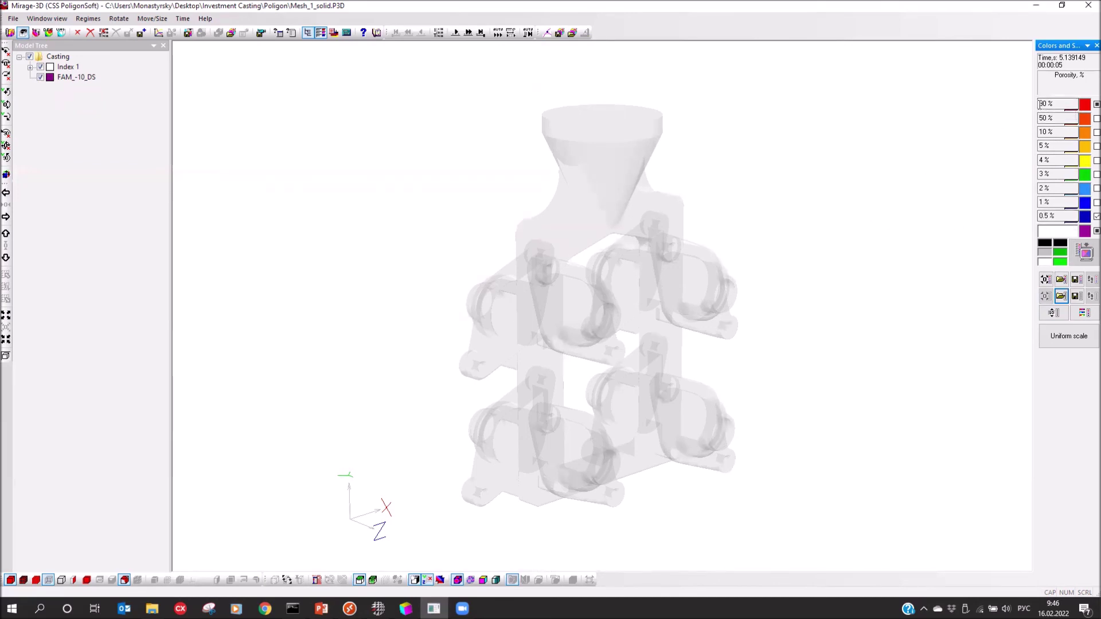
# Load the last time step of the porosity results and view the pore distribution inside the transparent casting
pyautogui.moveTo(708, 312); pyautogui.dragTo(517, 143)
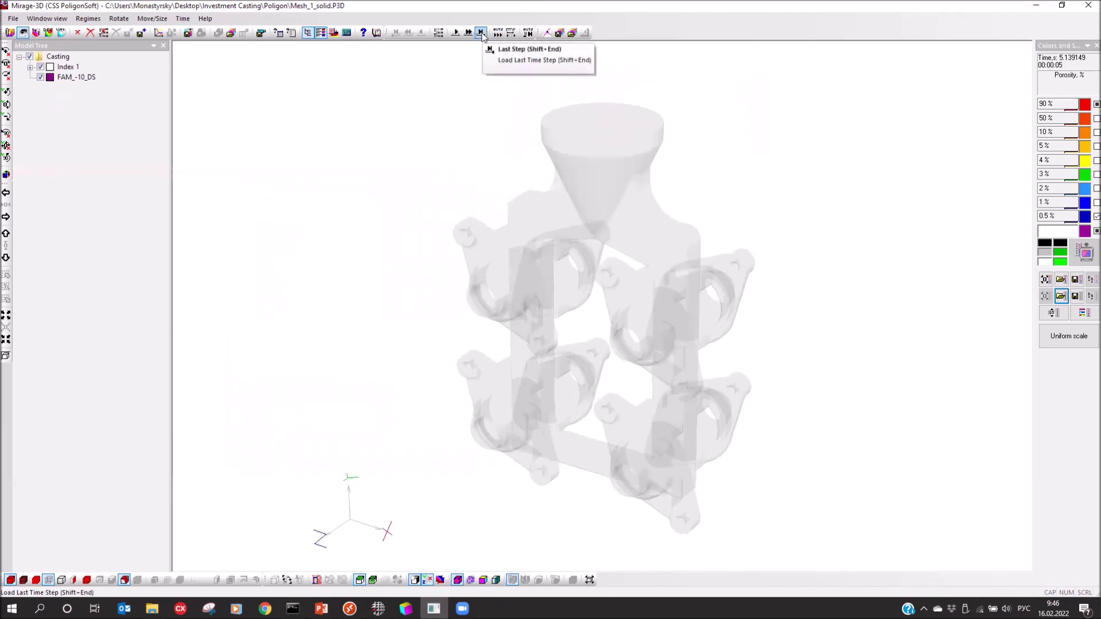
pyautogui.click(481, 33)
pyautogui.moveTo(532, 228); pyautogui.dragTo(495, 257)
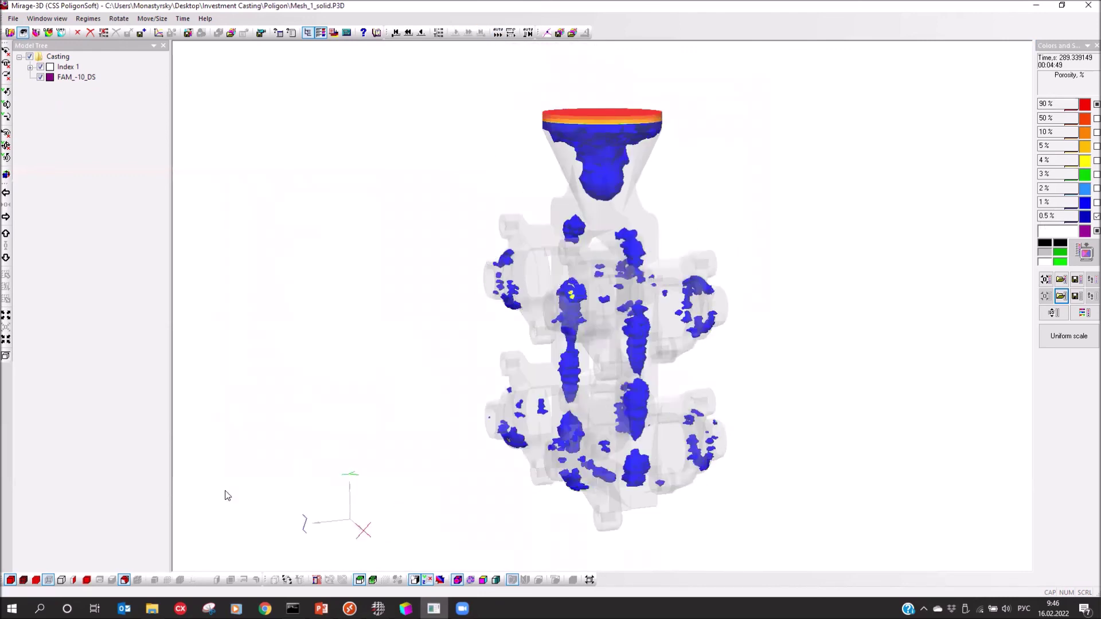
# Set the casting's iso-surface parameters to not show the iso-surface
pyautogui.click(124, 580)
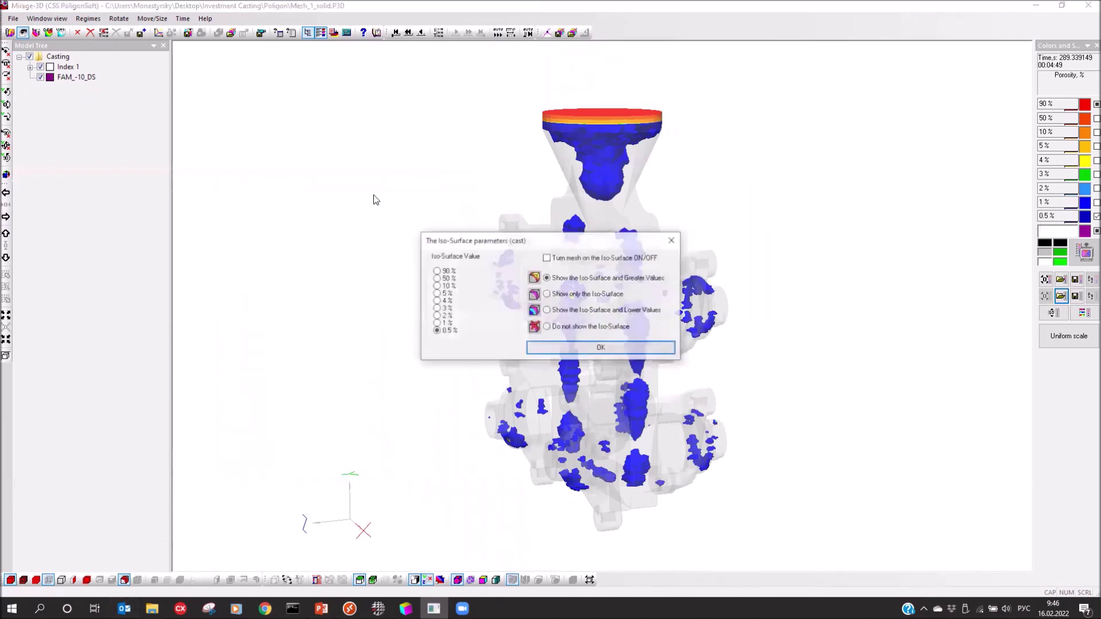
pyautogui.click(547, 327)
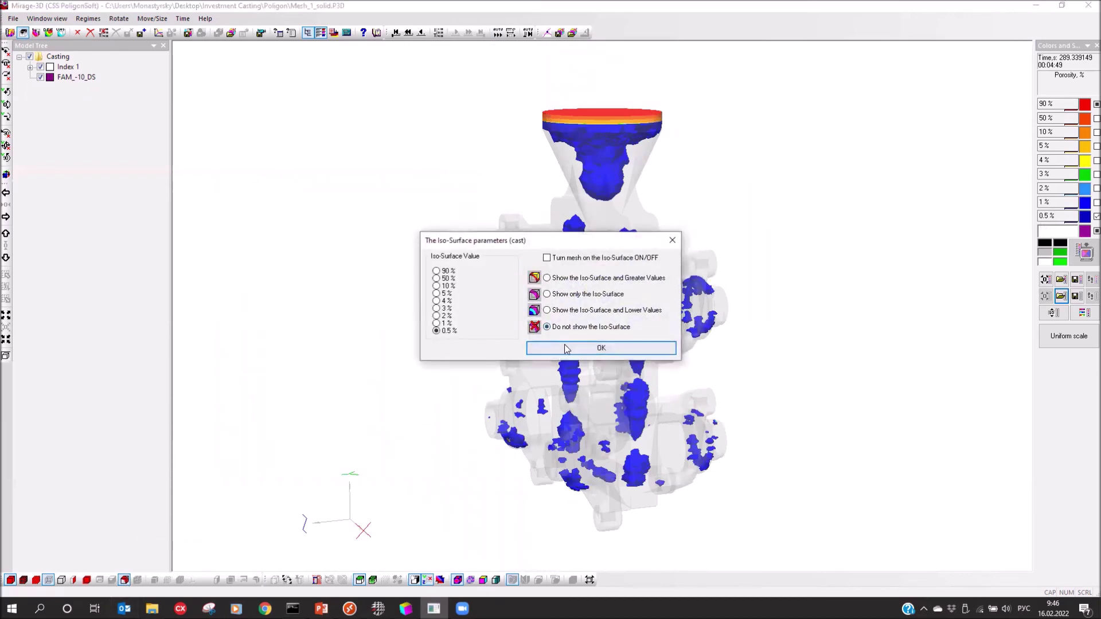
pyautogui.click(596, 348)
# Examine the surface porosity around the cylindrical bosses of the castings up close from several angles
pyautogui.moveTo(654, 395); pyautogui.dragTo(561, 299)
pyautogui.scroll(3, 561, 298)
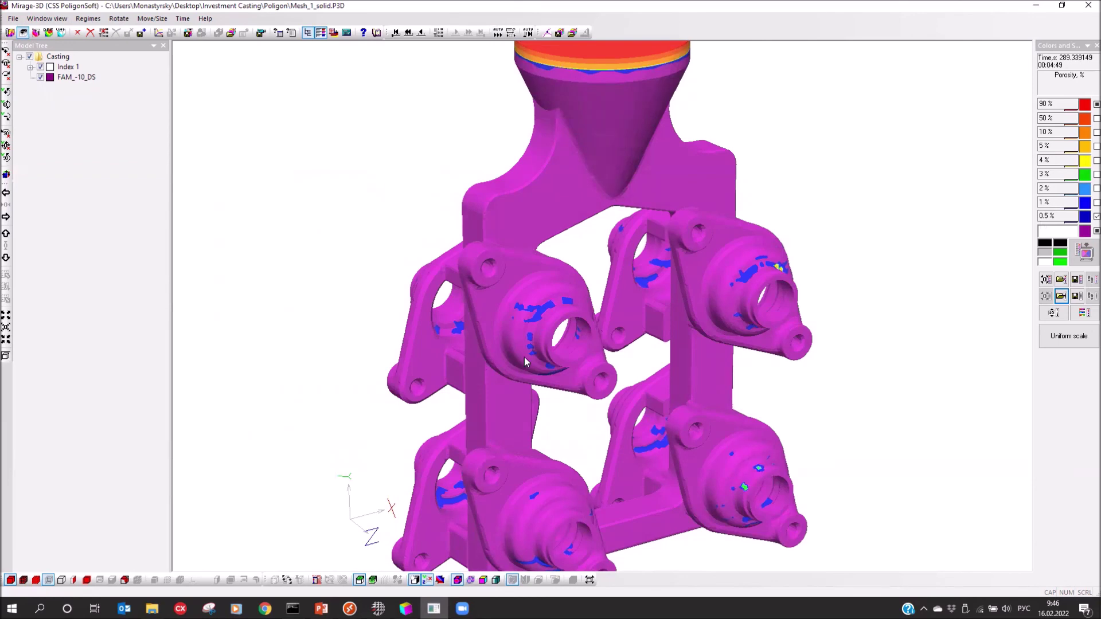
pyautogui.moveTo(586, 341); pyautogui.dragTo(739, 366)
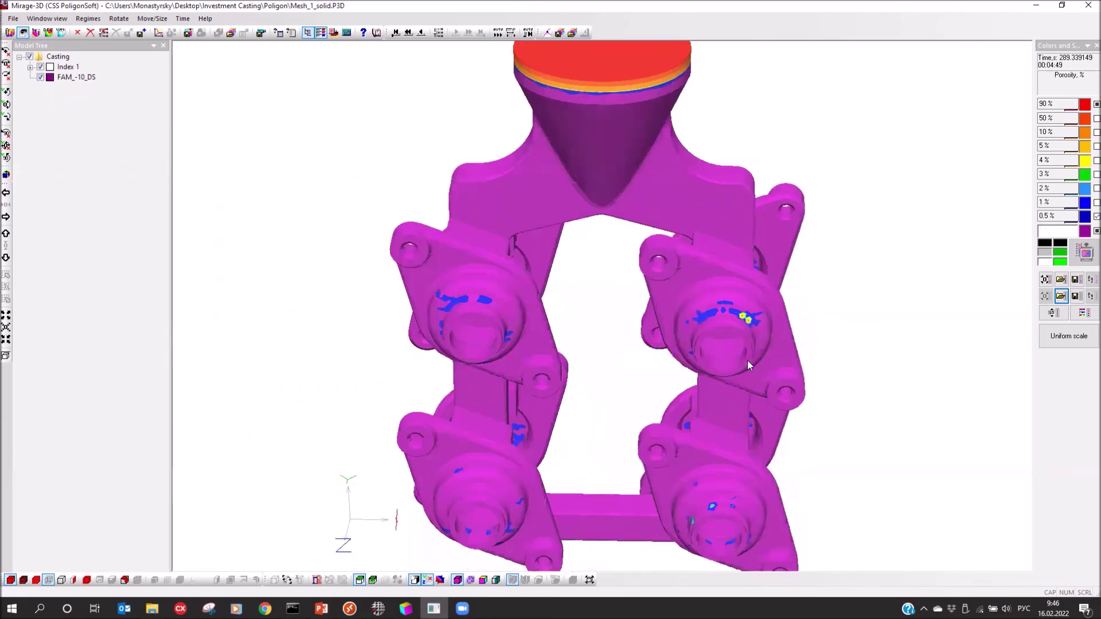
pyautogui.moveTo(734, 314); pyautogui.dragTo(698, 342)
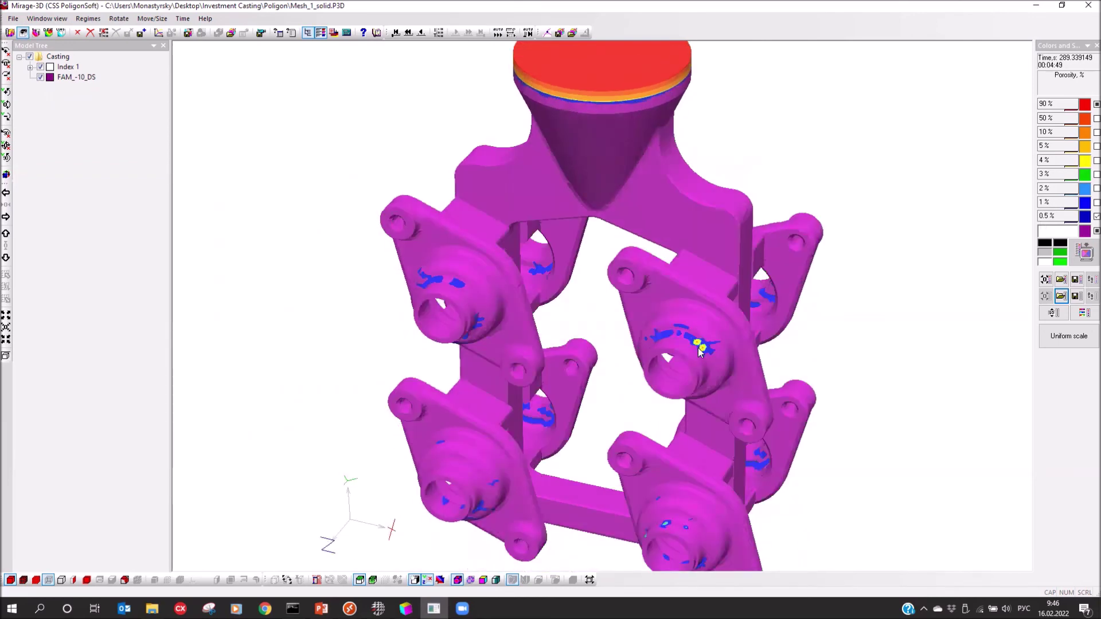
pyautogui.moveTo(691, 504); pyautogui.dragTo(649, 356, button='right')
pyautogui.moveTo(475, 343); pyautogui.dragTo(474, 304)
pyautogui.moveTo(652, 264); pyautogui.dragTo(391, 344)
pyautogui.moveTo(487, 328); pyautogui.dragTo(500, 166)
pyautogui.moveTo(663, 224)
pyautogui.mouseDown()
pyautogui.moveTo(604, 222)
pyautogui.moveTo(670, 219)
pyautogui.mouseUp()
pyautogui.moveTo(660, 404)
pyautogui.mouseDown()
pyautogui.moveTo(703, 316)
pyautogui.moveTo(777, 334)
pyautogui.moveTo(538, 351)
pyautogui.moveTo(635, 342)
pyautogui.mouseUp()
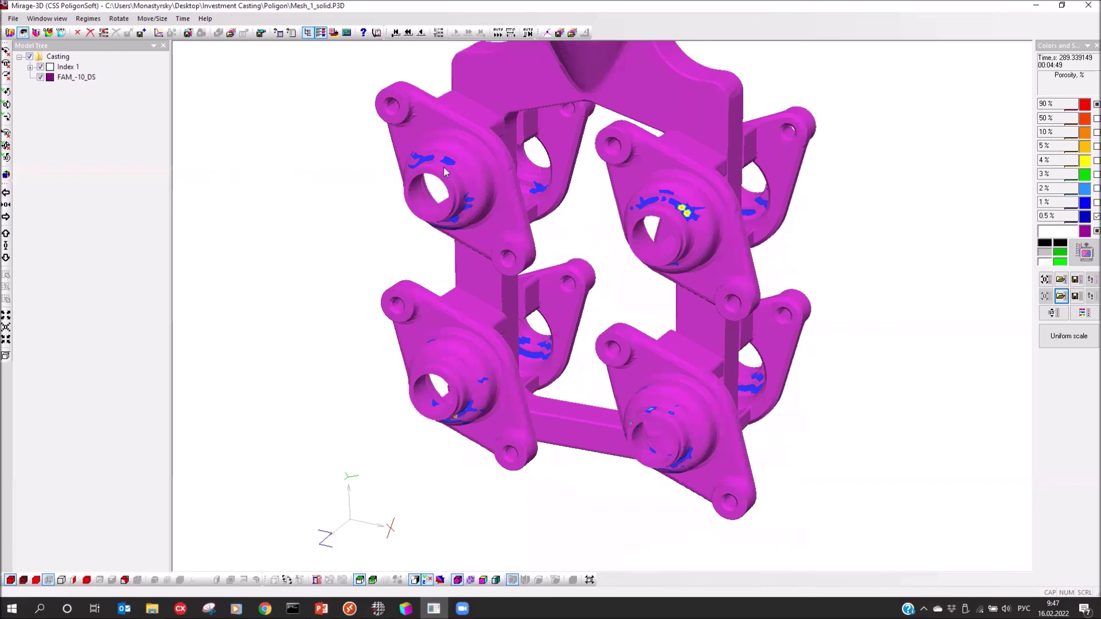
# Show the casting's iso-surface and greater values at 0.5 % porosity inside the transparent casting
pyautogui.moveTo(519, 231); pyautogui.dragTo(457, 287)
pyautogui.click(124, 579)
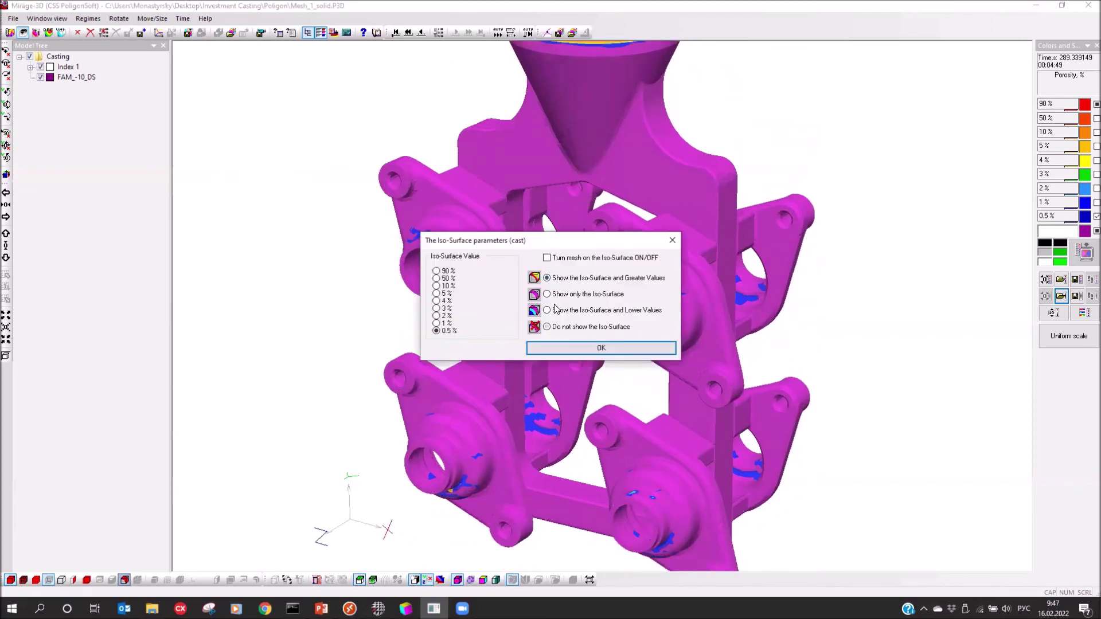
pyautogui.click(564, 347)
pyautogui.moveTo(487, 381); pyautogui.dragTo(422, 413)
# Set the casting's iso-surface value to 1 % porosity, keeping the display of greater values
pyautogui.click(124, 580)
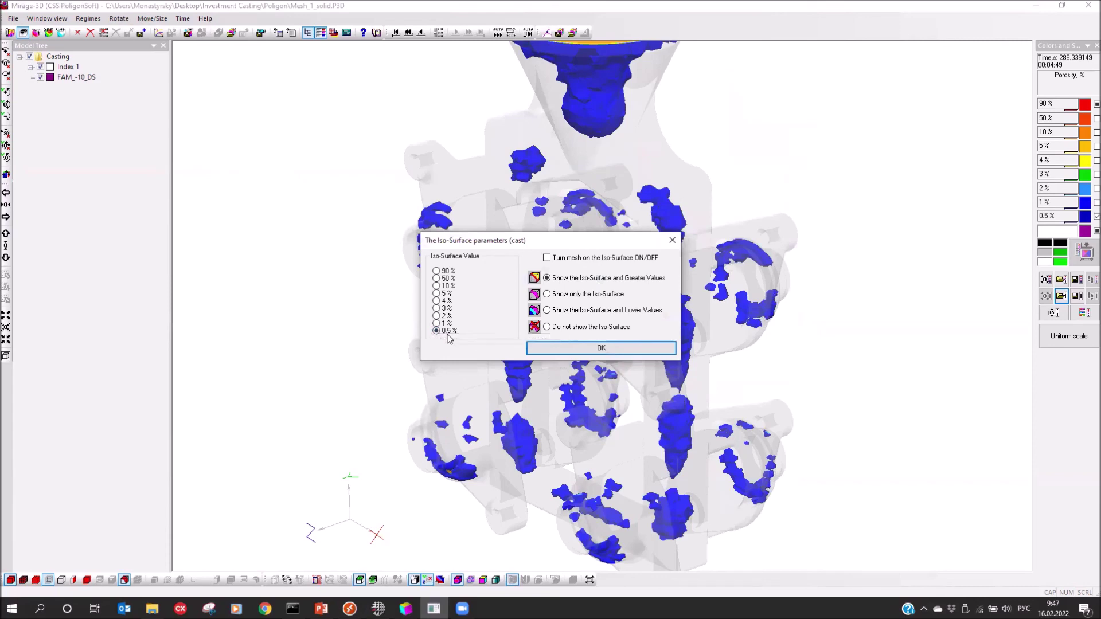
pyautogui.click(437, 323)
pyautogui.moveTo(531, 242); pyautogui.dragTo(157, 196)
pyautogui.click(190, 302)
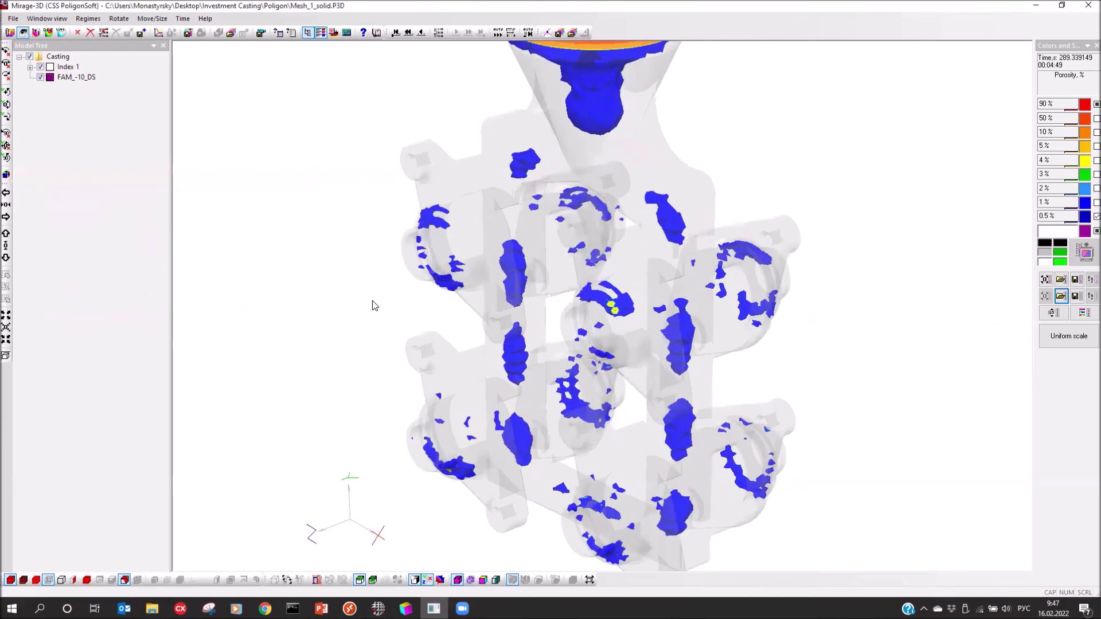
# Set the casting's iso-surface value to 2 % and inspect the pores in the castings and feeder from several angles
pyautogui.click(125, 580)
pyautogui.click(437, 316)
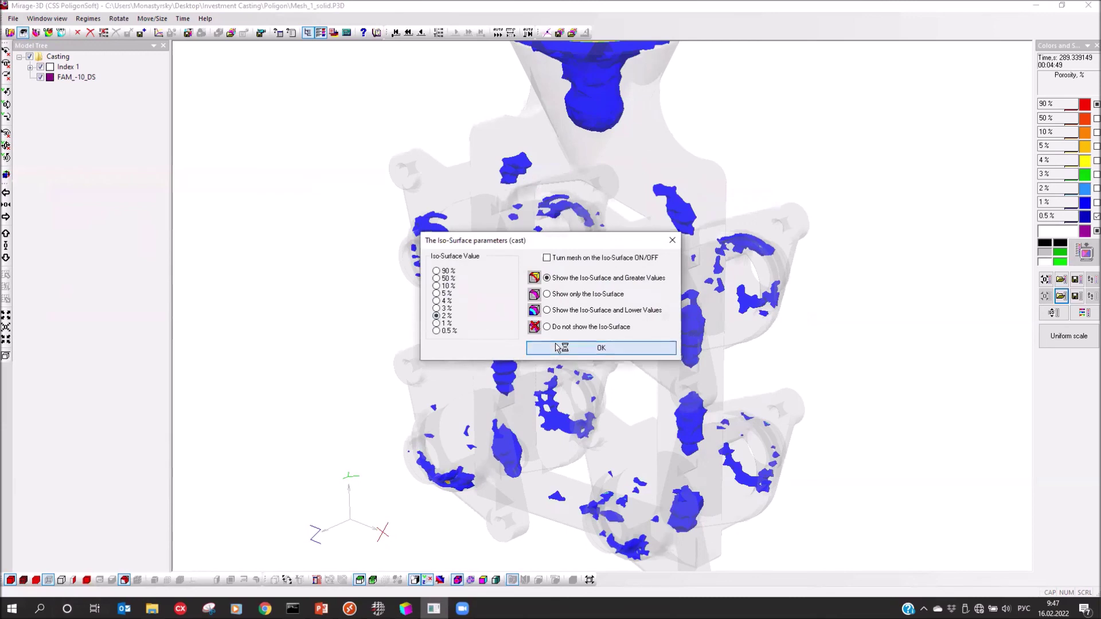
pyautogui.click(551, 347)
pyautogui.moveTo(473, 321); pyautogui.dragTo(730, 323, button='middle')
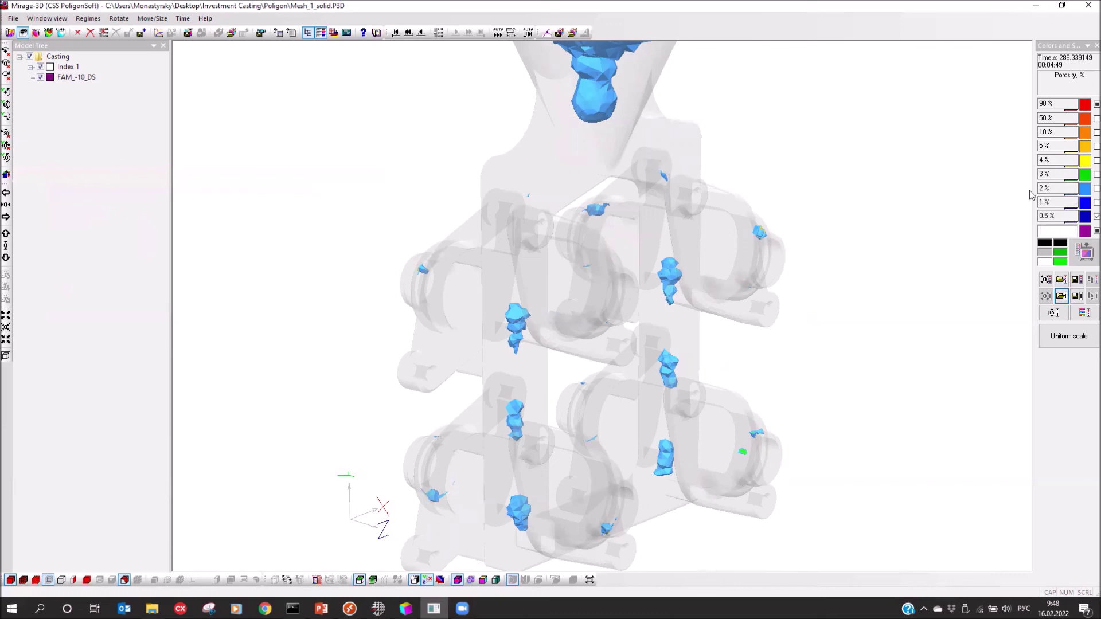
pyautogui.moveTo(623, 379); pyautogui.dragTo(580, 354)
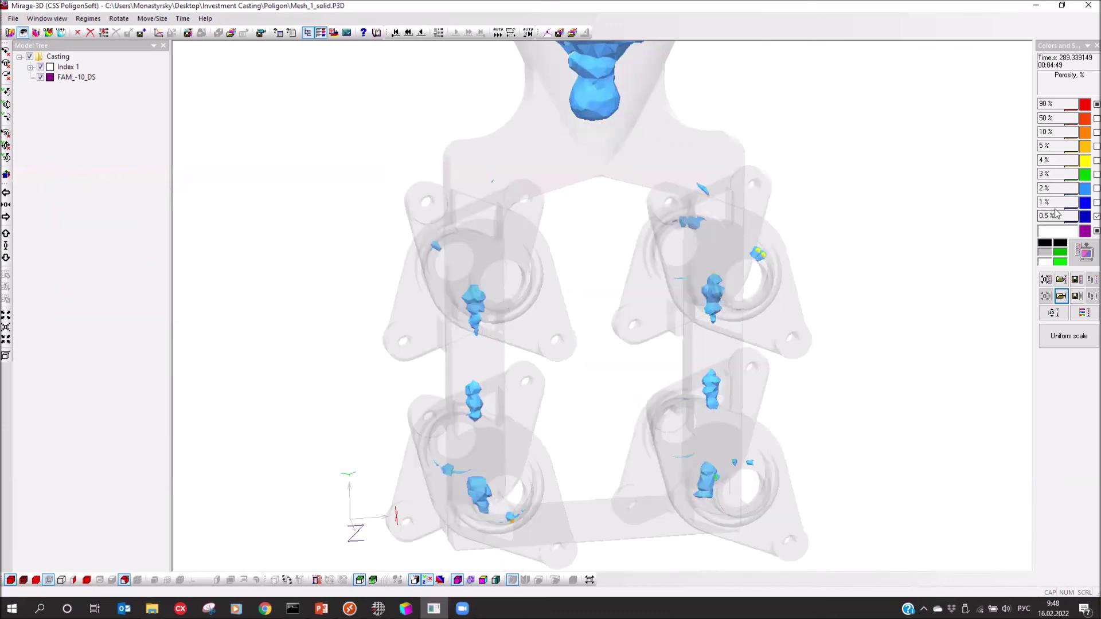
pyautogui.moveTo(717, 309); pyautogui.dragTo(599, 308)
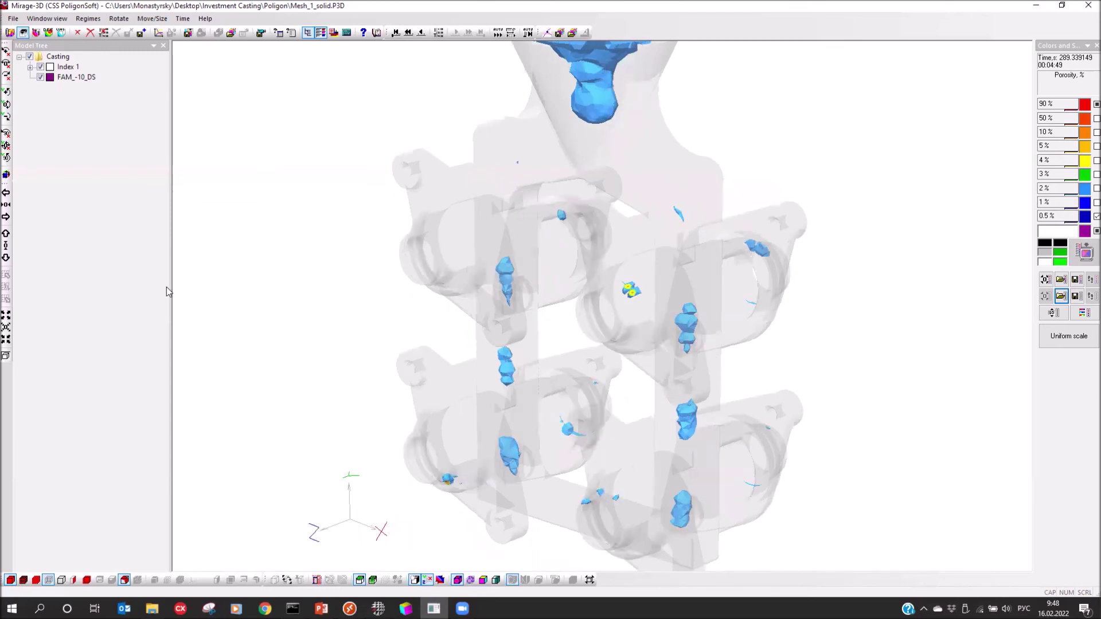
pyautogui.moveTo(425, 248); pyautogui.dragTo(297, 288)
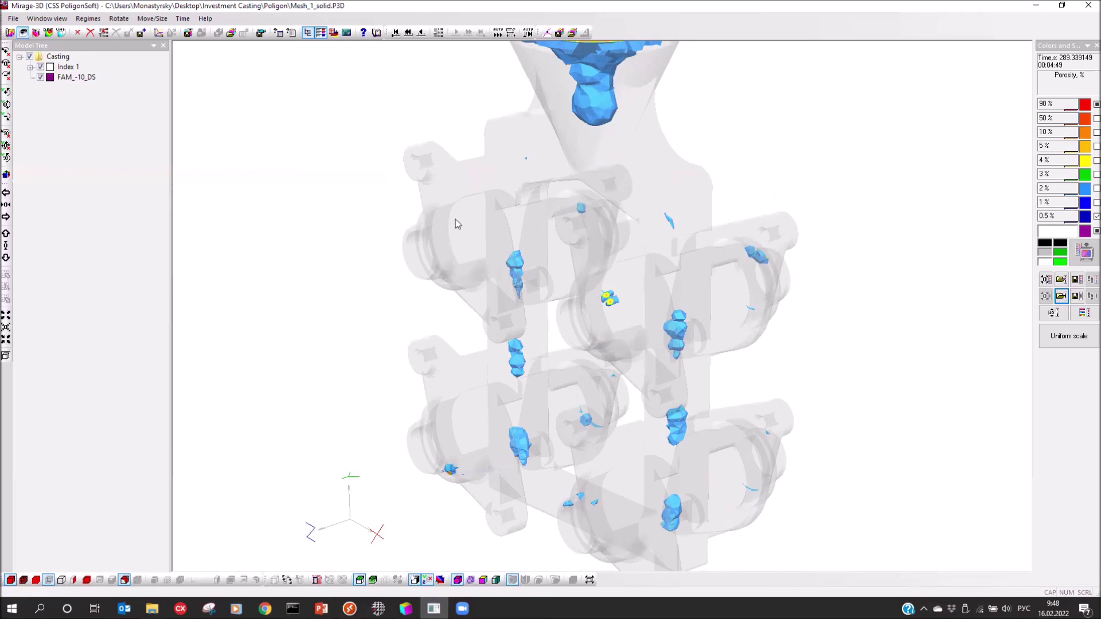
pyautogui.moveTo(405, 267); pyautogui.dragTo(469, 293)
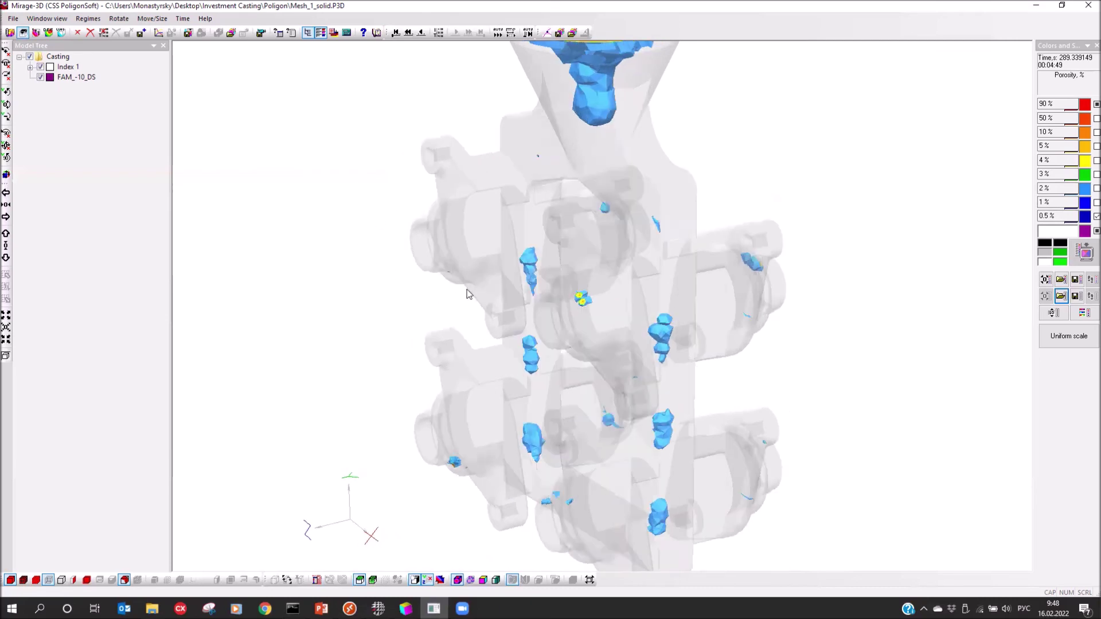
pyautogui.moveTo(253, 489); pyautogui.dragTo(512, 264)
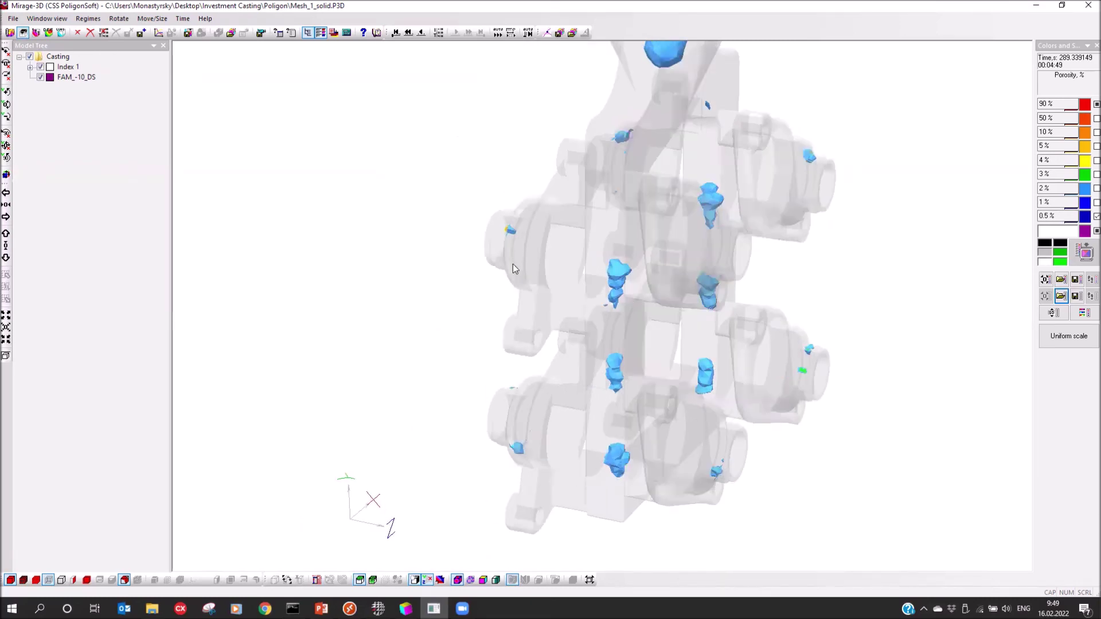
# Set the casting's iso-surface value to 10 % and inspect the pore locations from the side and the front
pyautogui.click(124, 580)
pyautogui.click(436, 315)
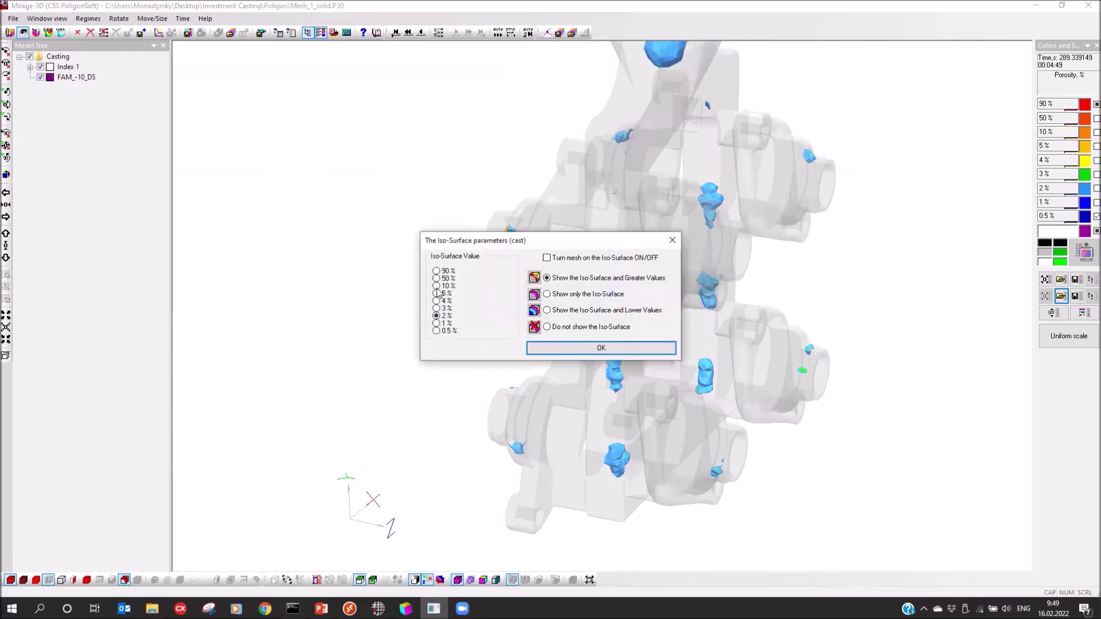
pyautogui.click(436, 285)
pyautogui.moveTo(459, 241); pyautogui.dragTo(262, 183)
pyautogui.click(402, 291)
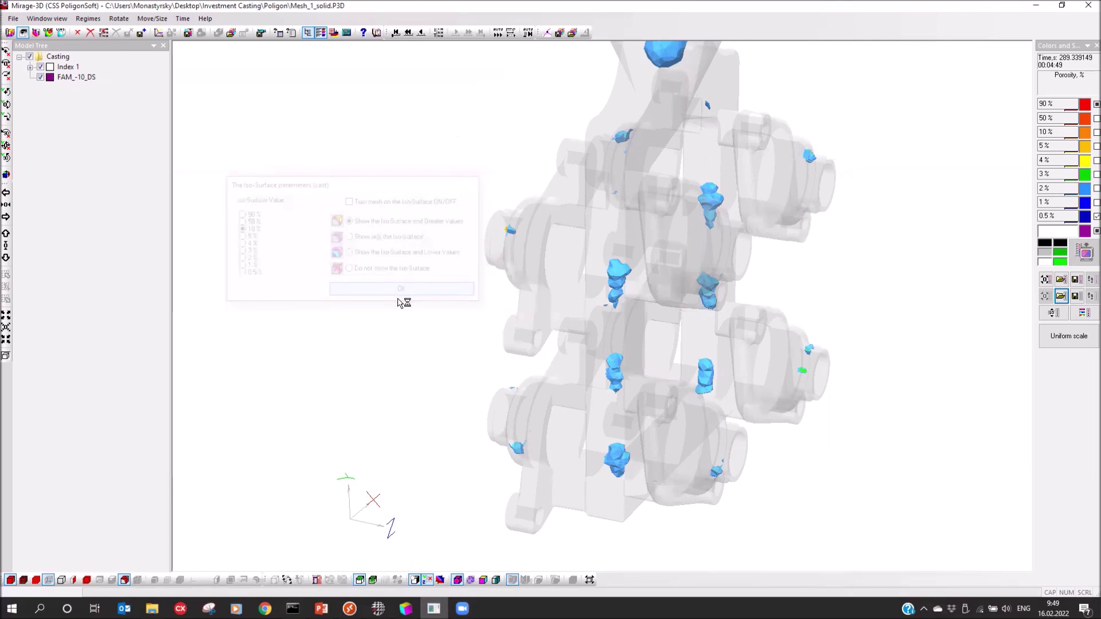
pyautogui.moveTo(570, 300); pyautogui.dragTo(518, 269)
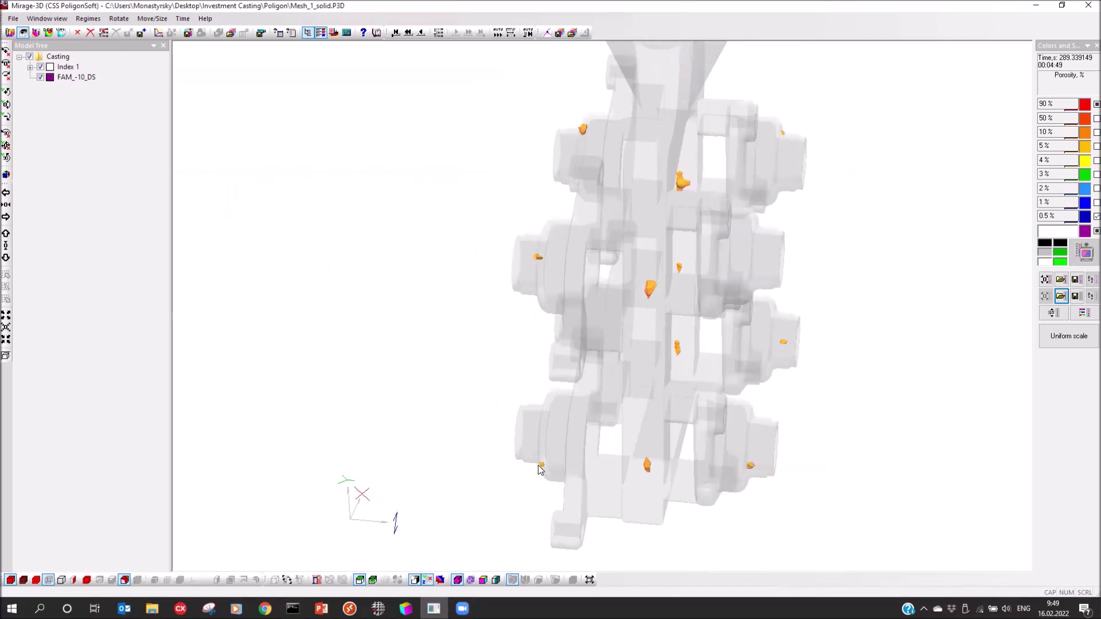
pyautogui.moveTo(758, 195); pyautogui.dragTo(539, 337)
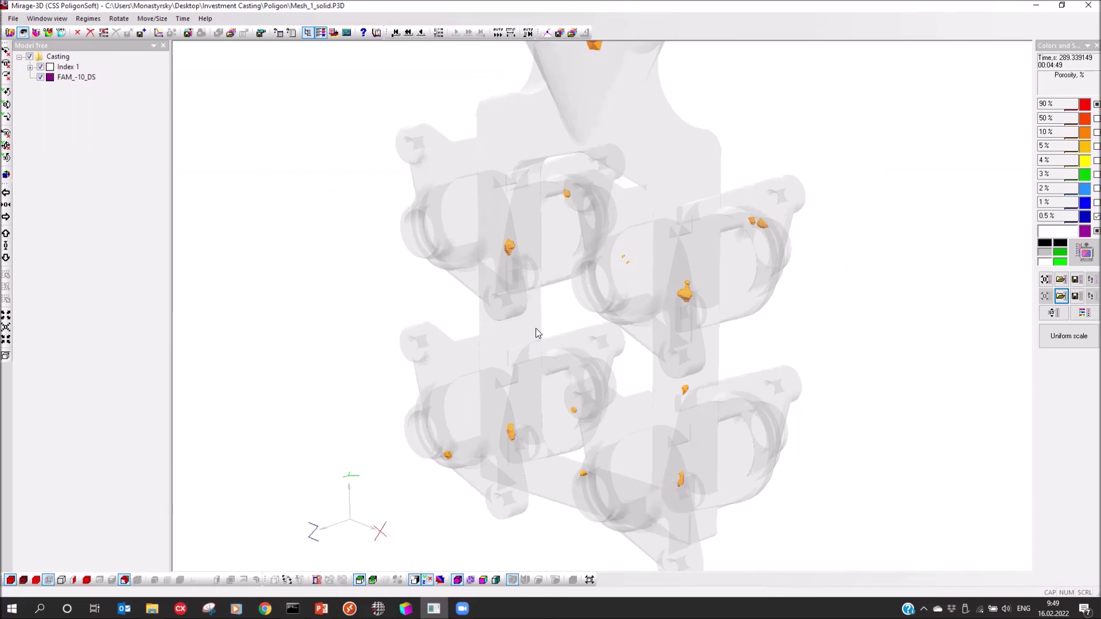
pyautogui.moveTo(592, 251); pyautogui.dragTo(353, 394)
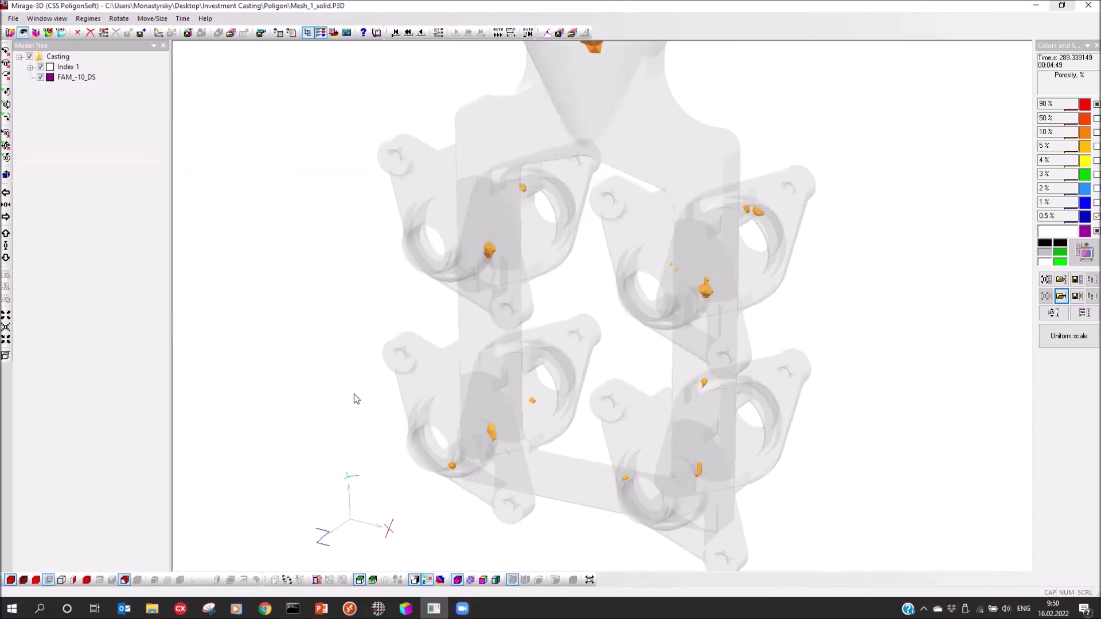